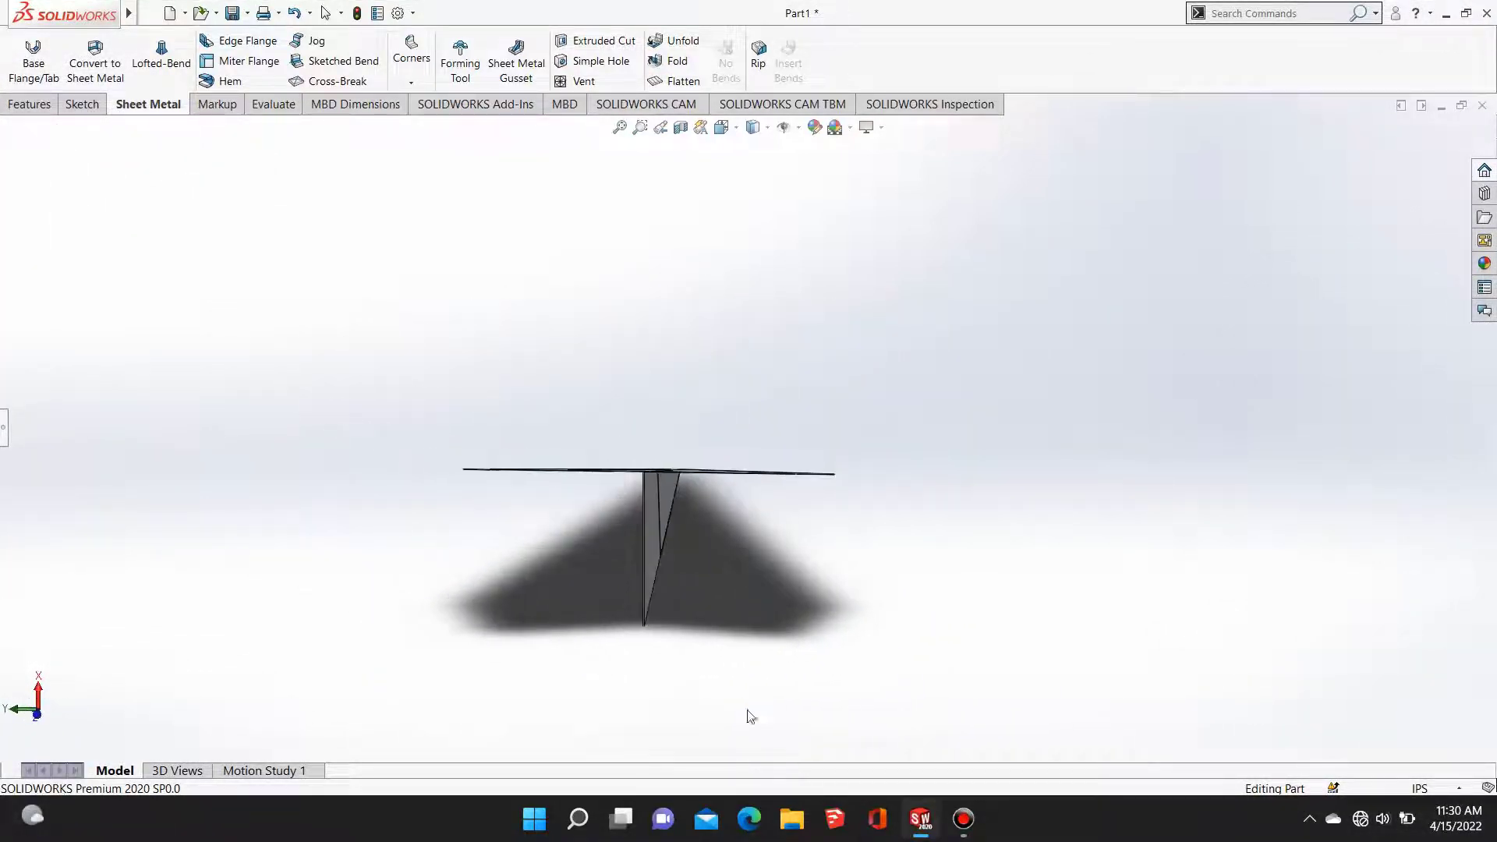
Step: Examine the finished sheet metal paper airplane from several sides, including its center fold, wing bends and body
scroll(688, 507, down, 6)
middle_drag(662, 413, 598, 443)
scroll(608, 448, up, 10)
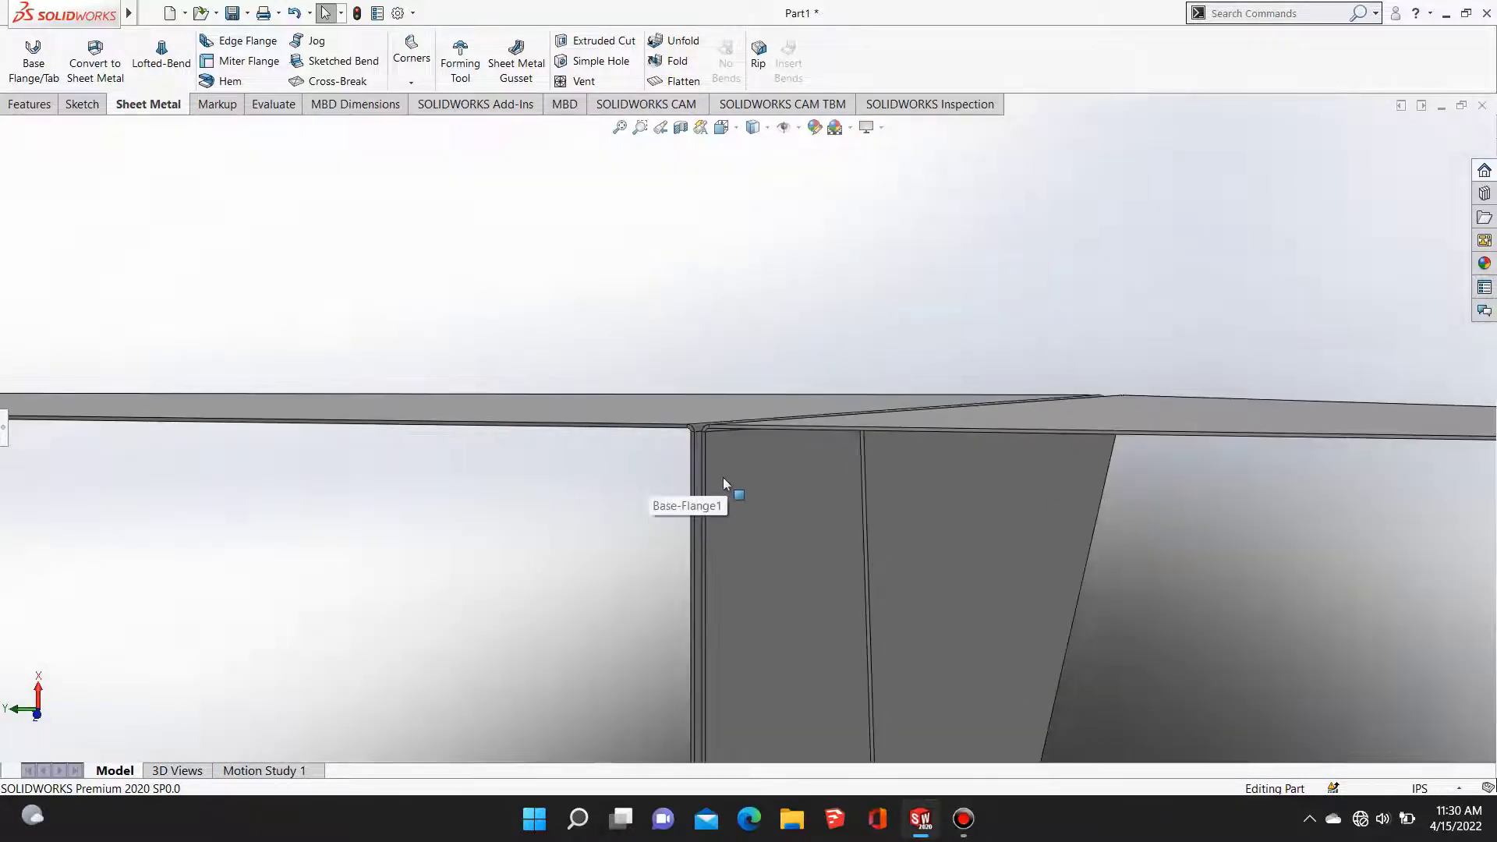
middle_drag(832, 499, 511, 397)
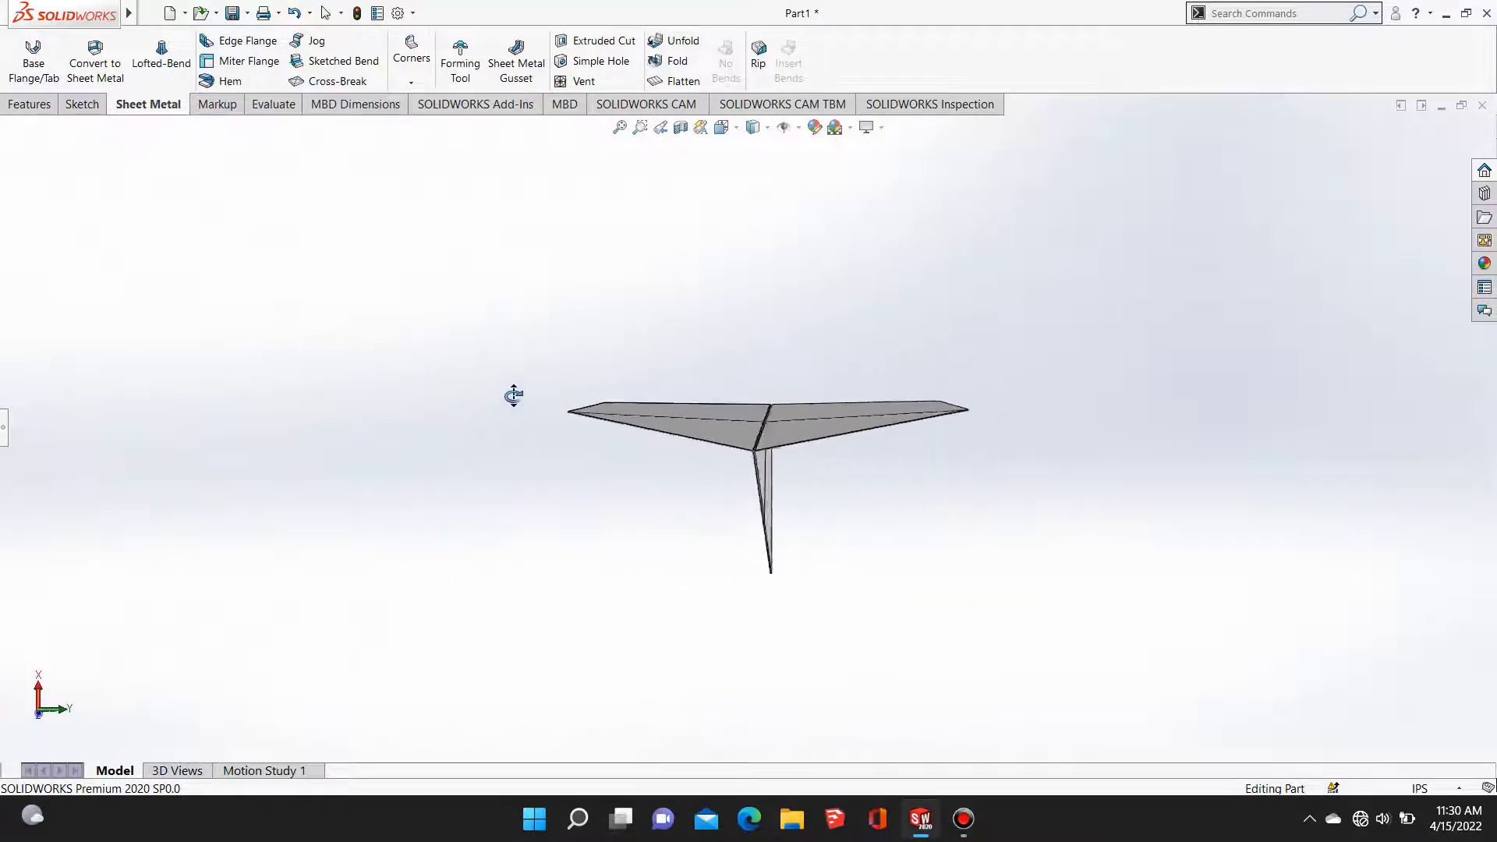
scroll(721, 441, down, 5)
scroll(720, 442, down, 8)
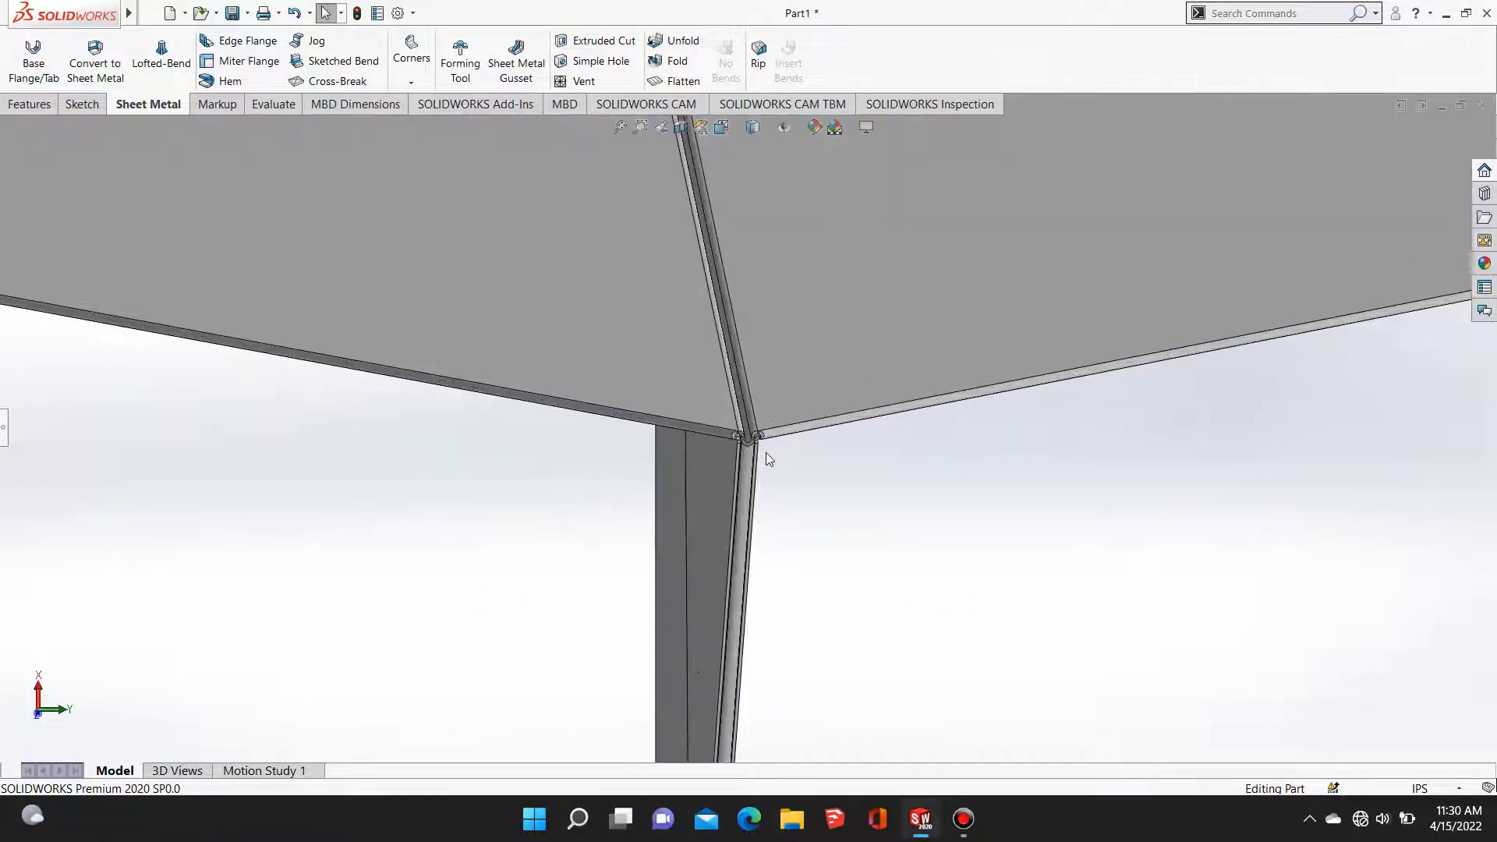
middle_drag(737, 428, 961, 515)
key(f)
middle_drag(775, 525, 686, 538)
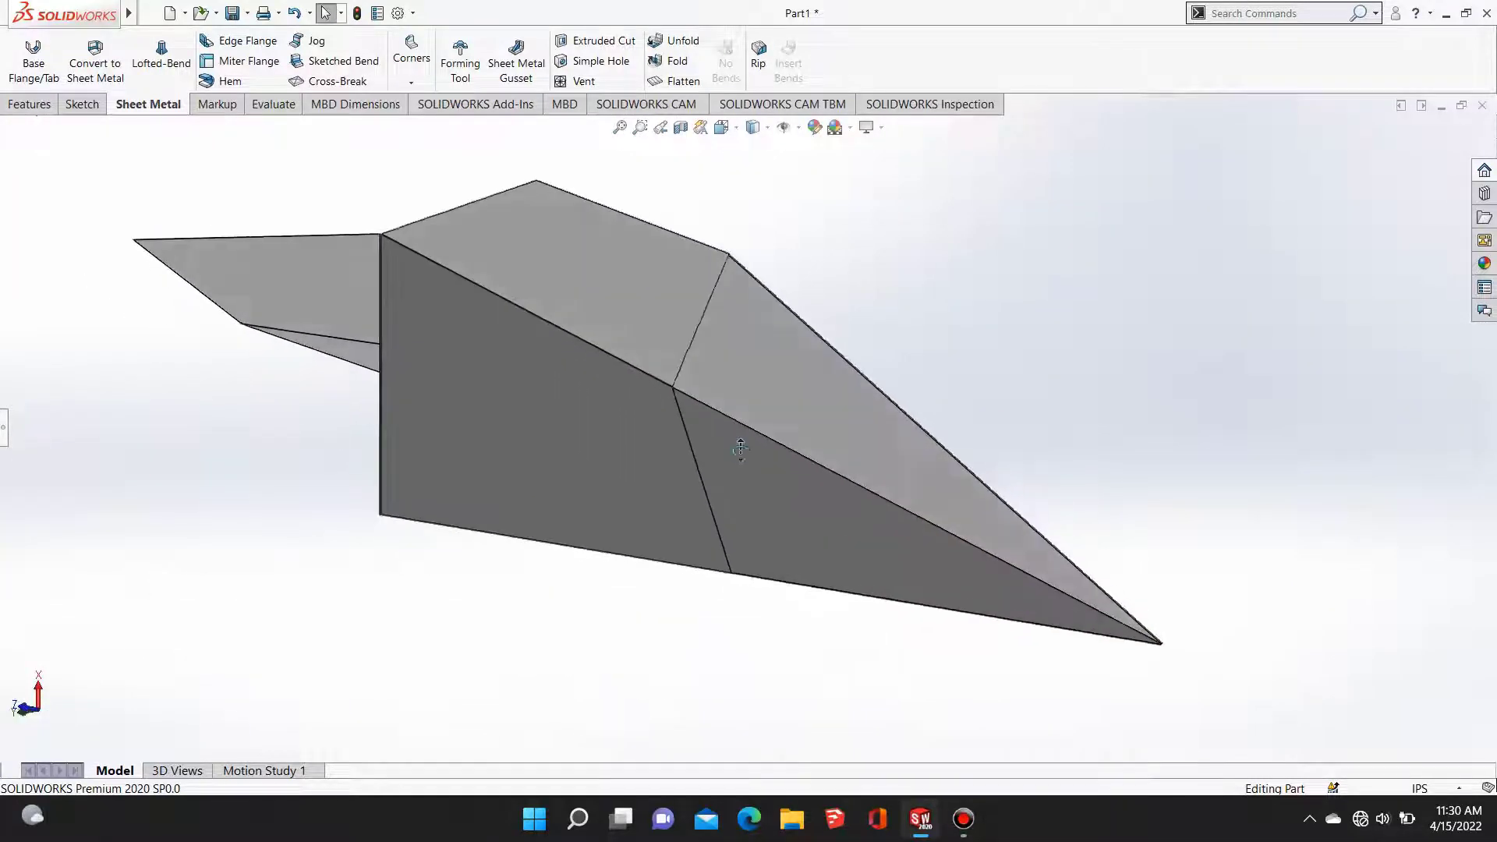
scroll(700, 398, down, 9)
middle_drag(692, 368, 705, 445)
scroll(704, 448, up, 10)
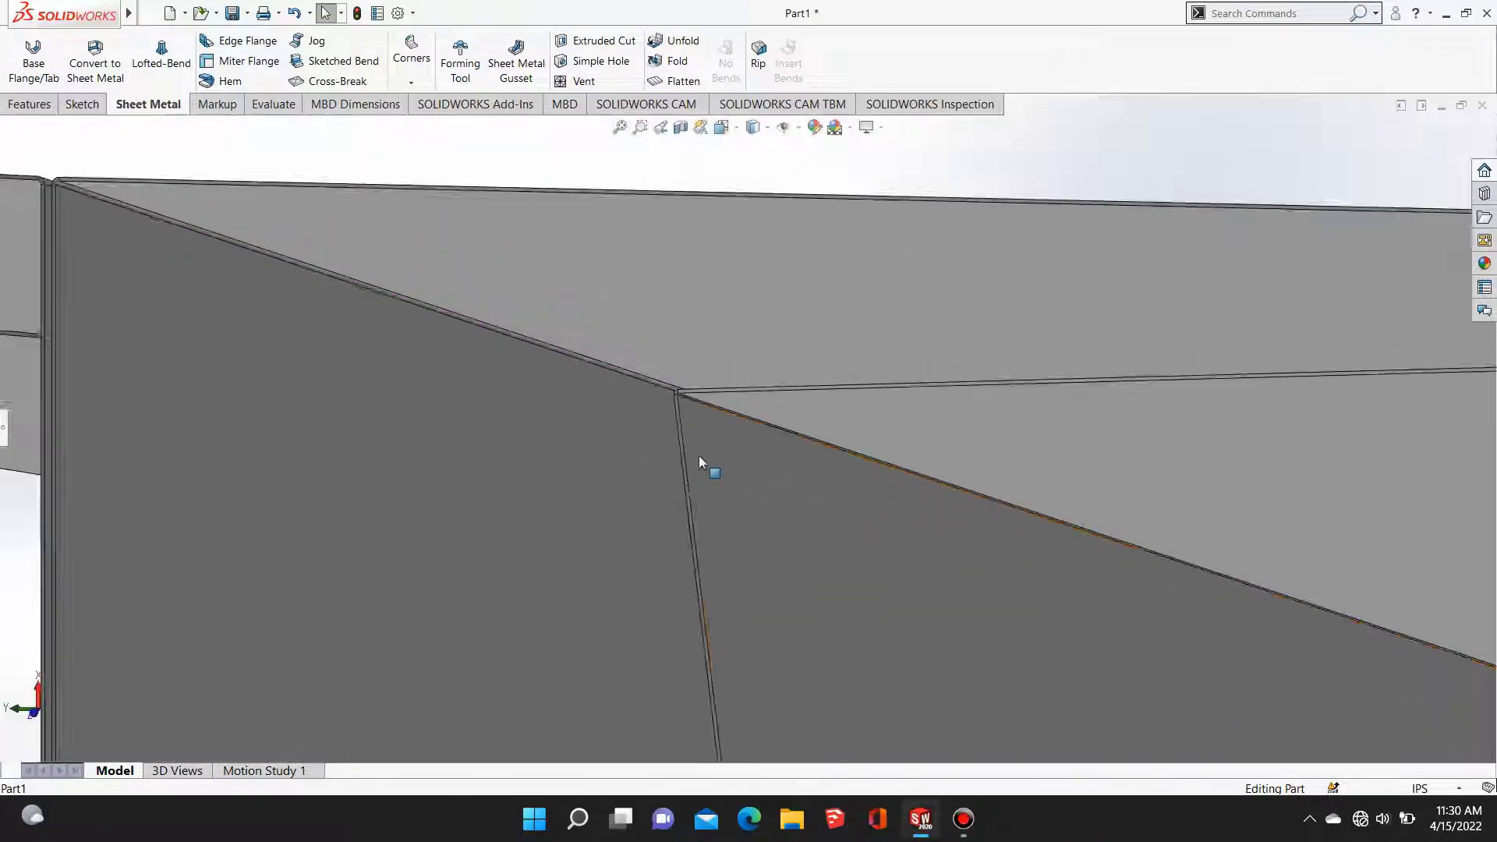
middle_drag(811, 485, 494, 580)
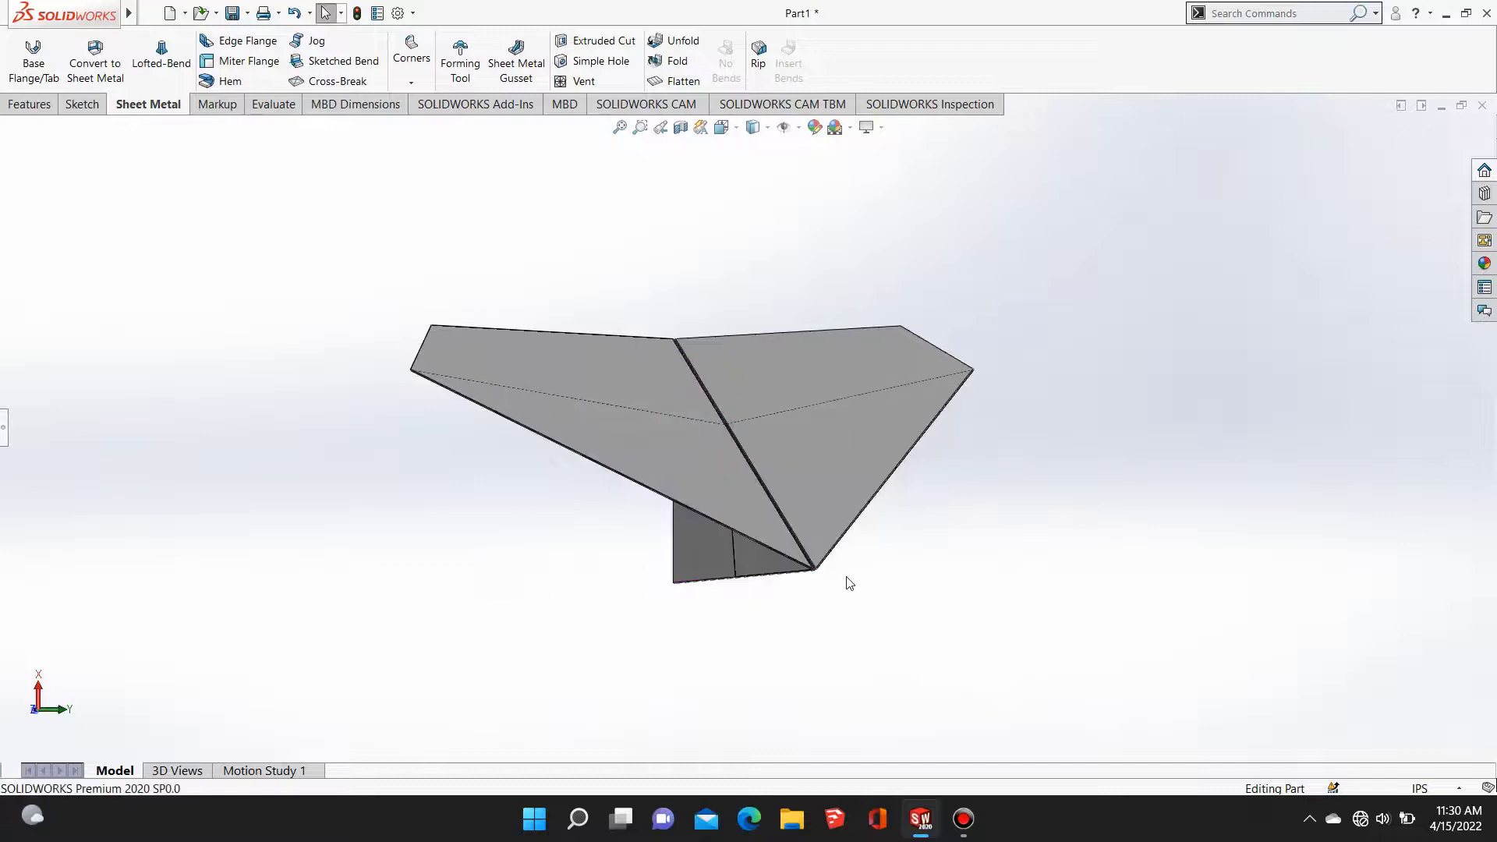
click(723, 128)
click(810, 172)
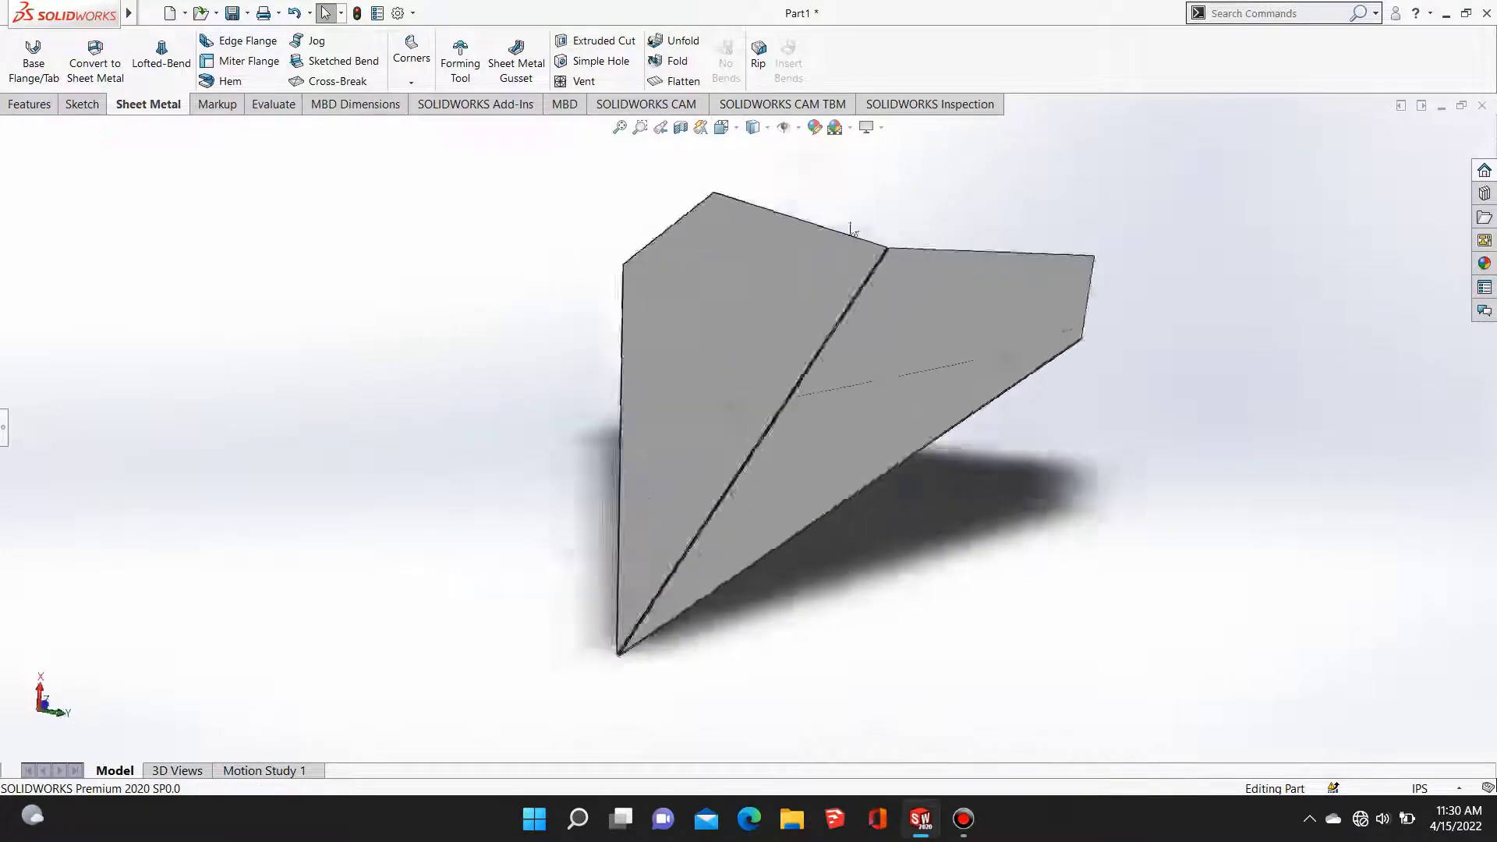
middle_drag(974, 550, 714, 414)
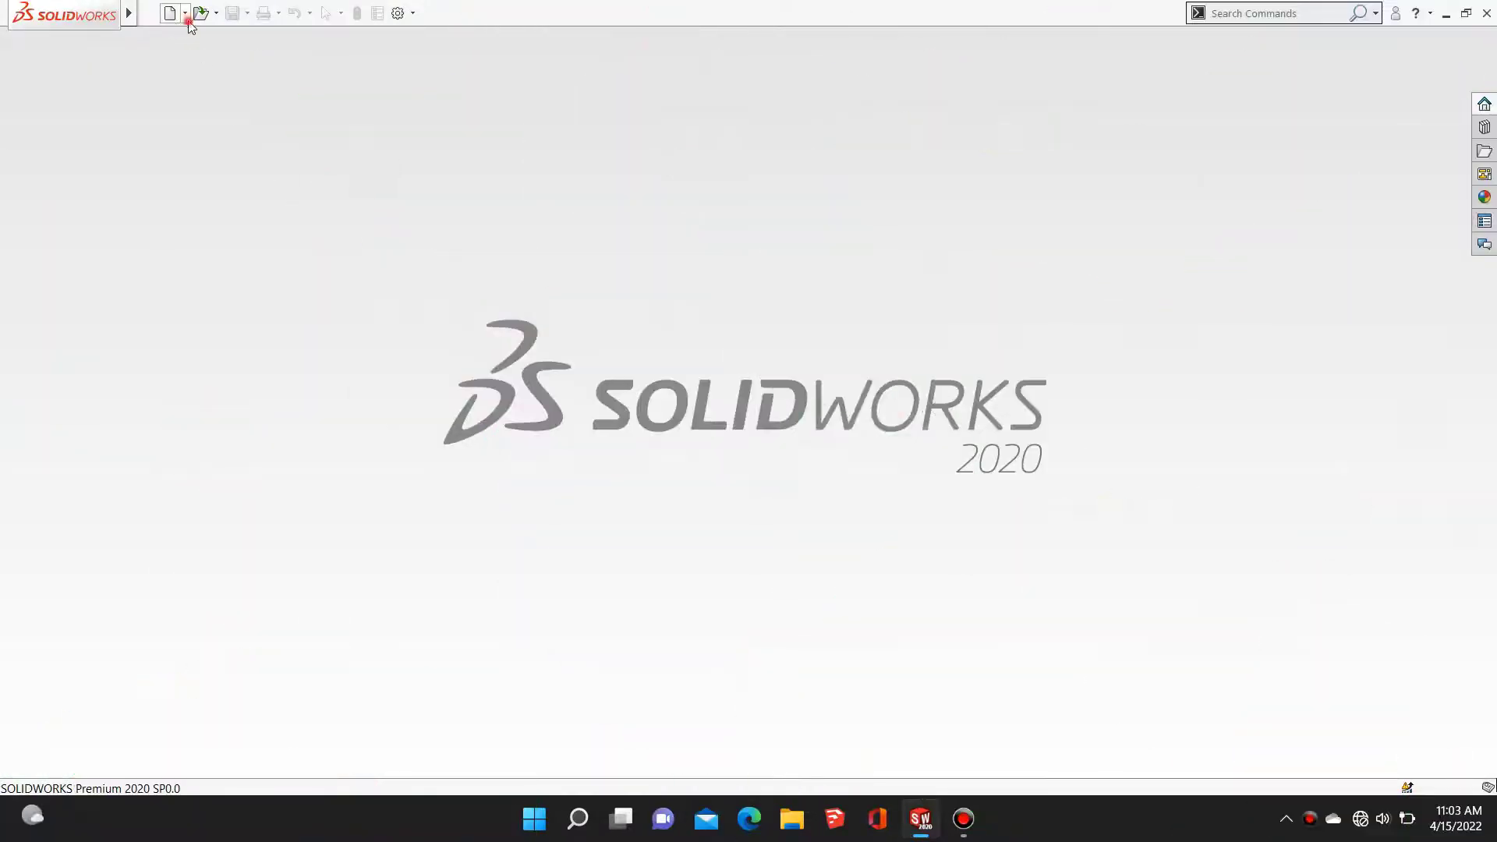
Step: Create a new part document
click(187, 19)
click(193, 34)
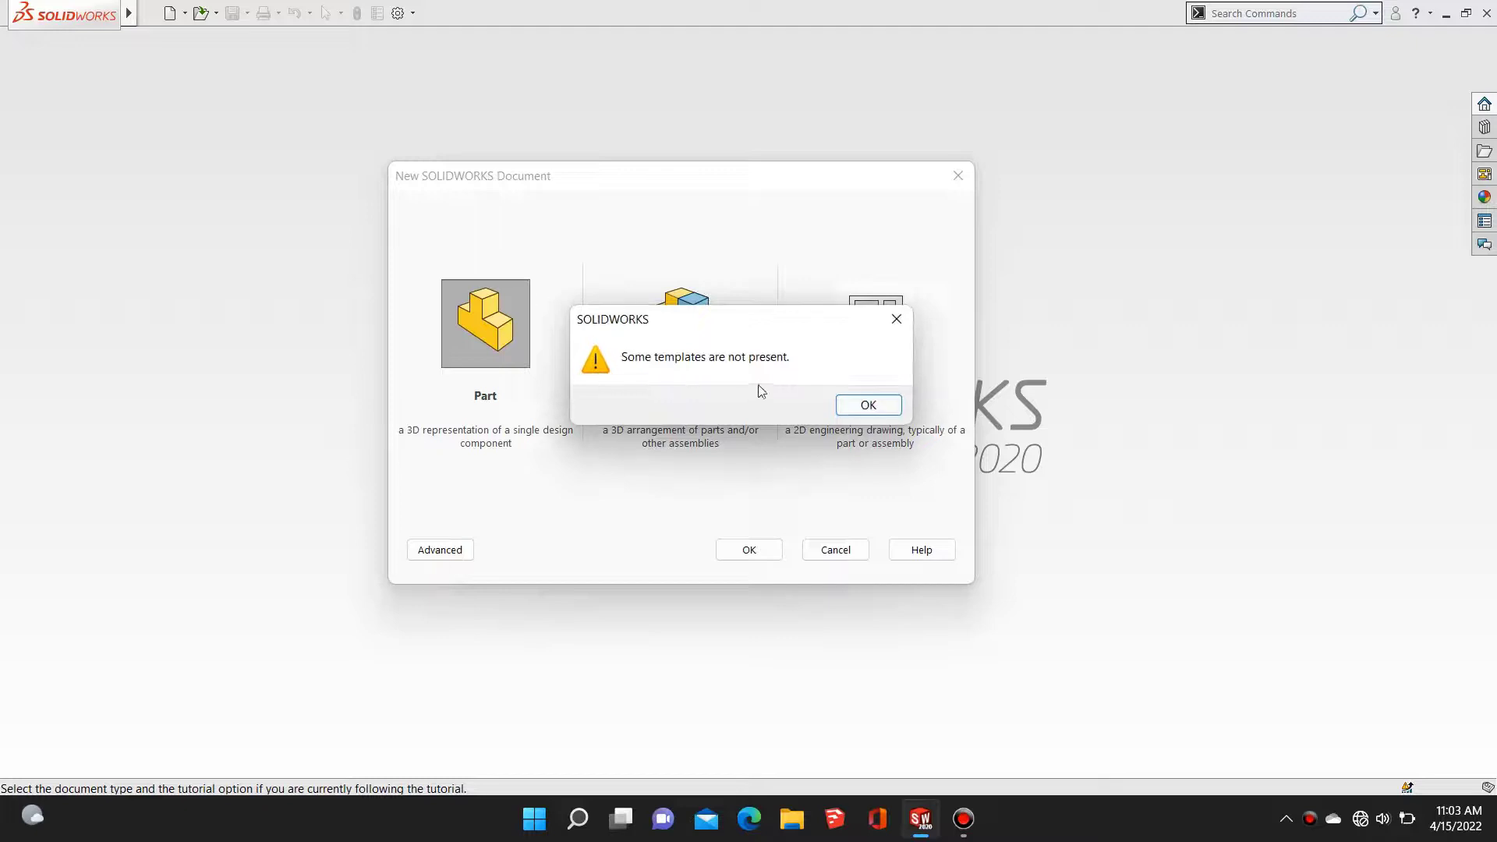
click(864, 407)
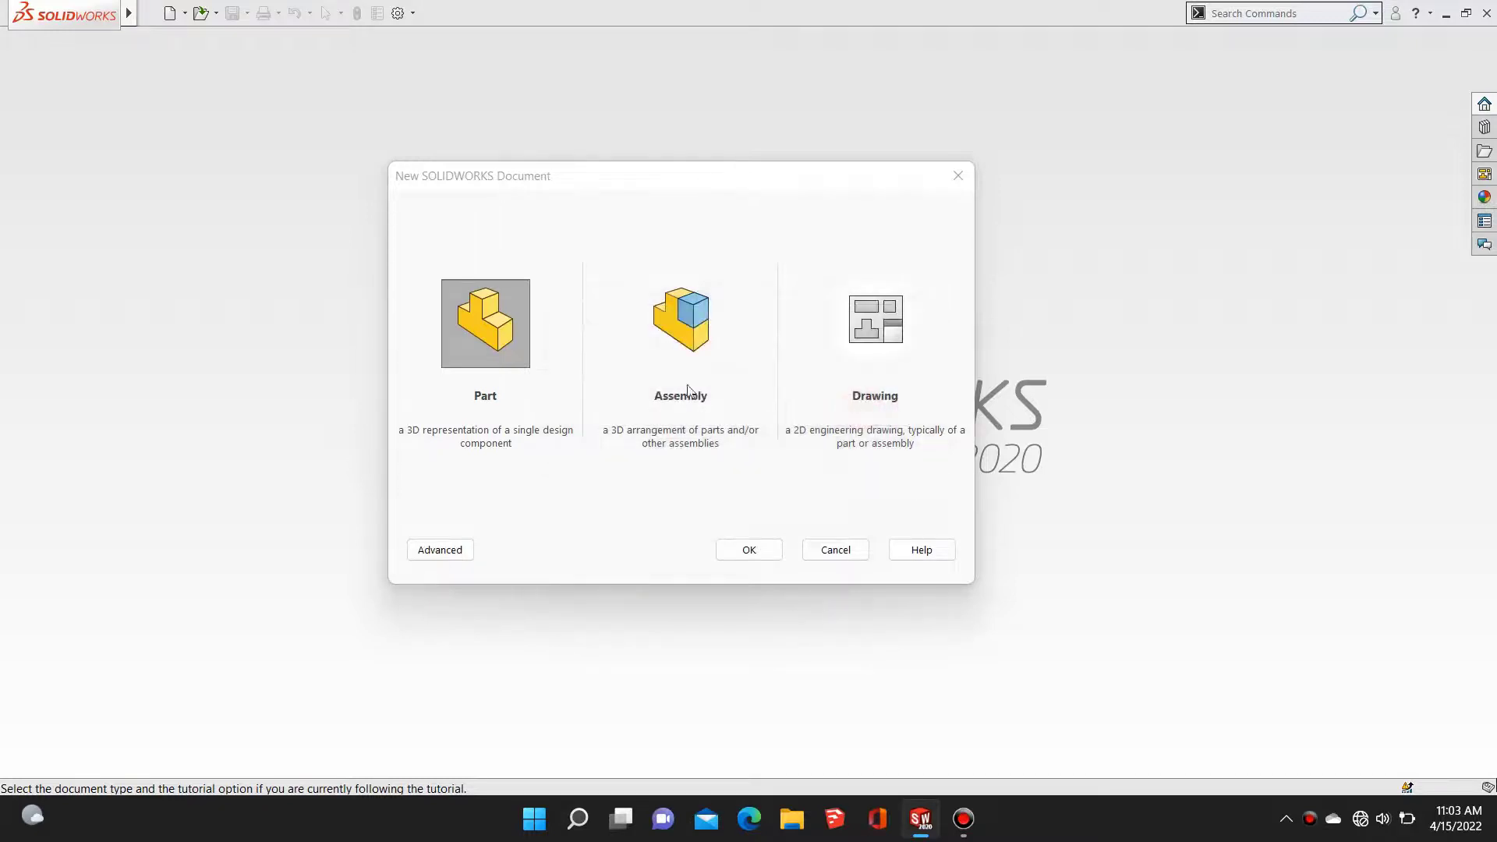
click(764, 553)
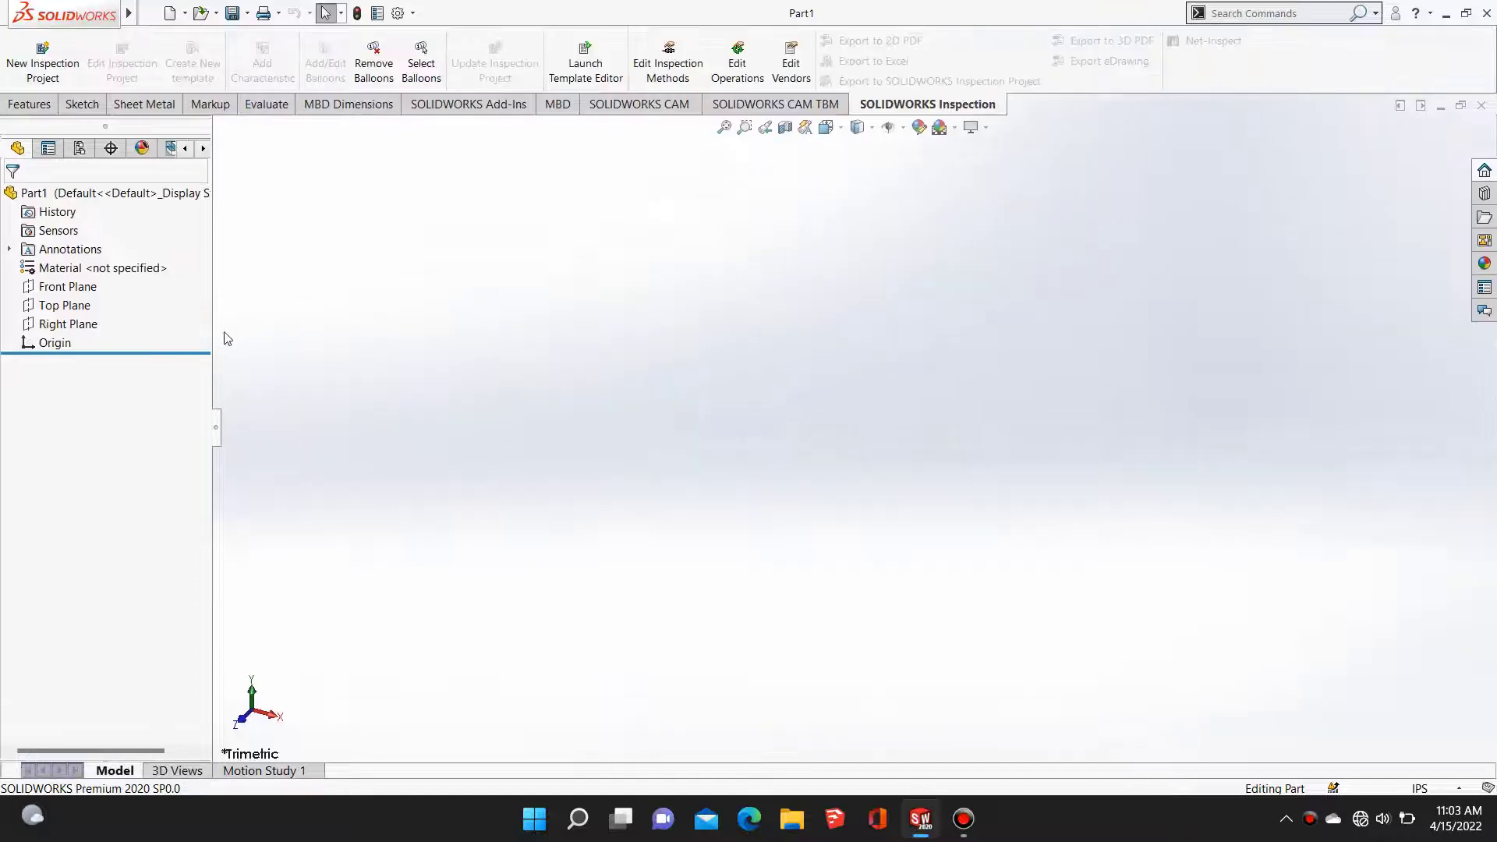
Step: Start a sketch on the Top Plane and draw a corner rectangle about 2.02 by 1.66 in from the origin
click(70, 305)
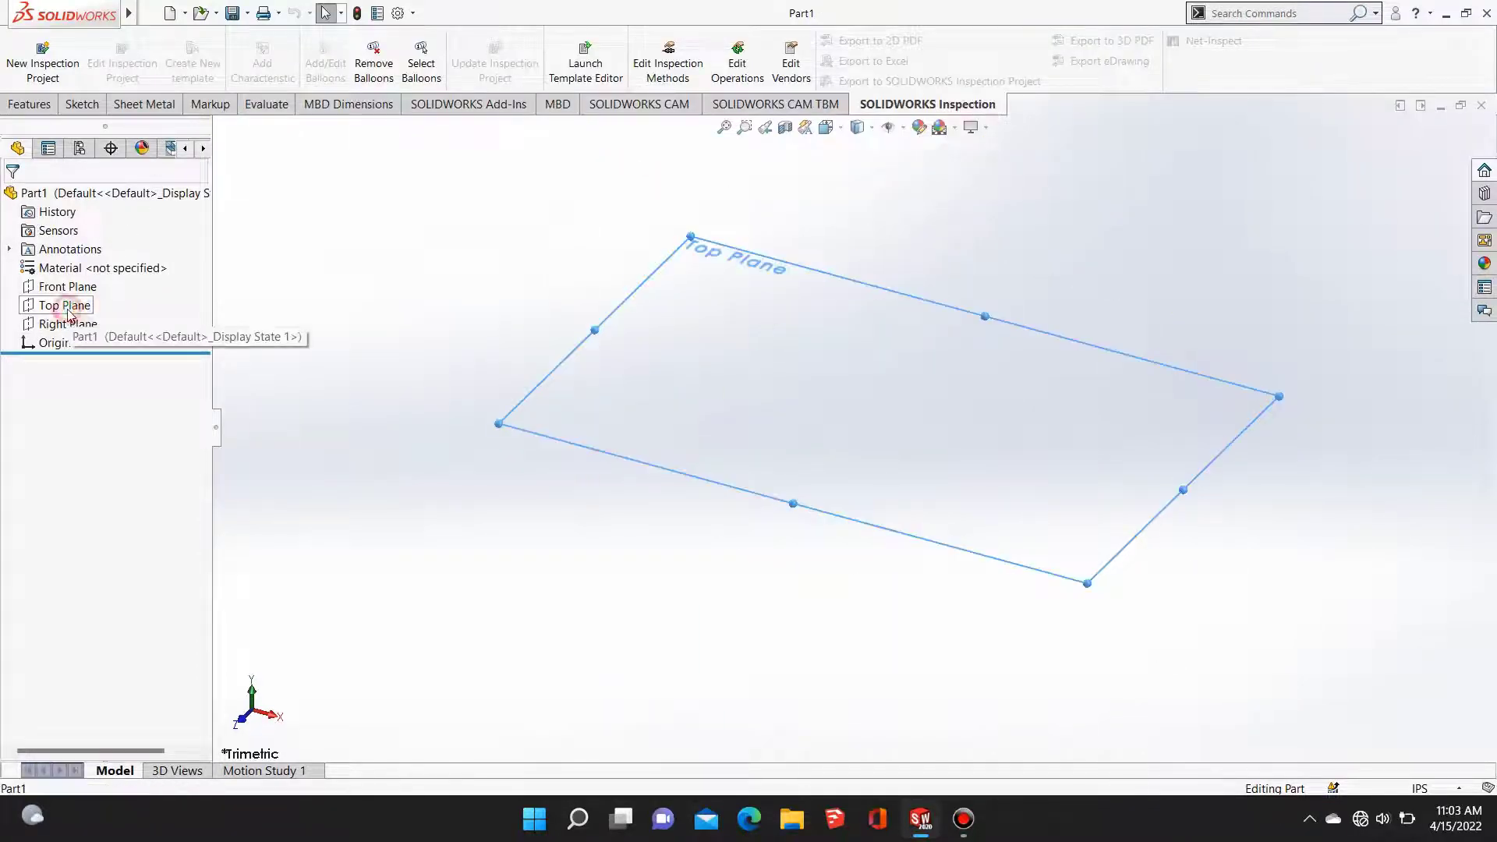
click(80, 288)
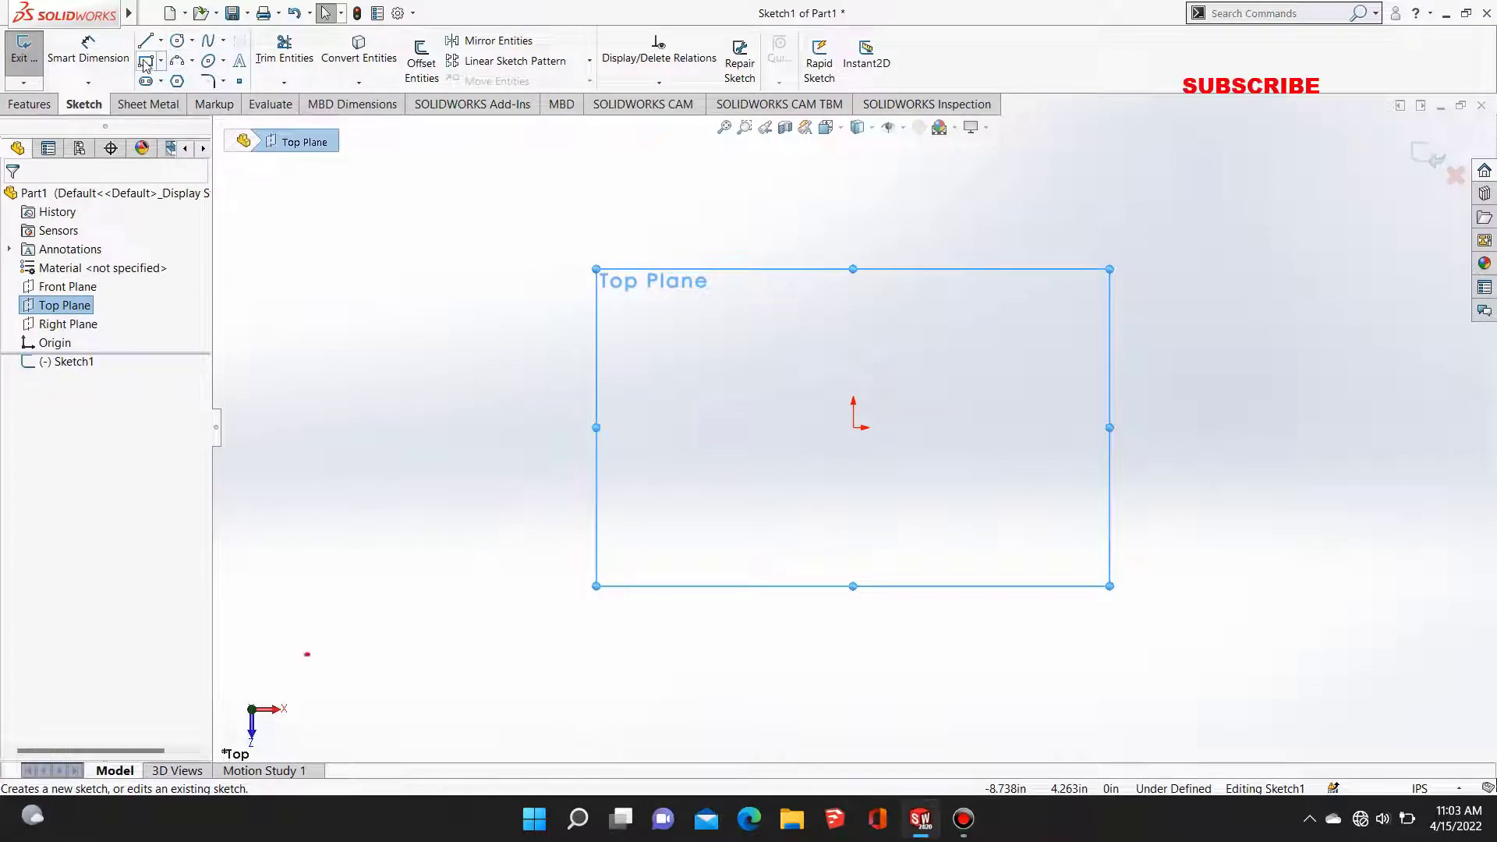
click(145, 63)
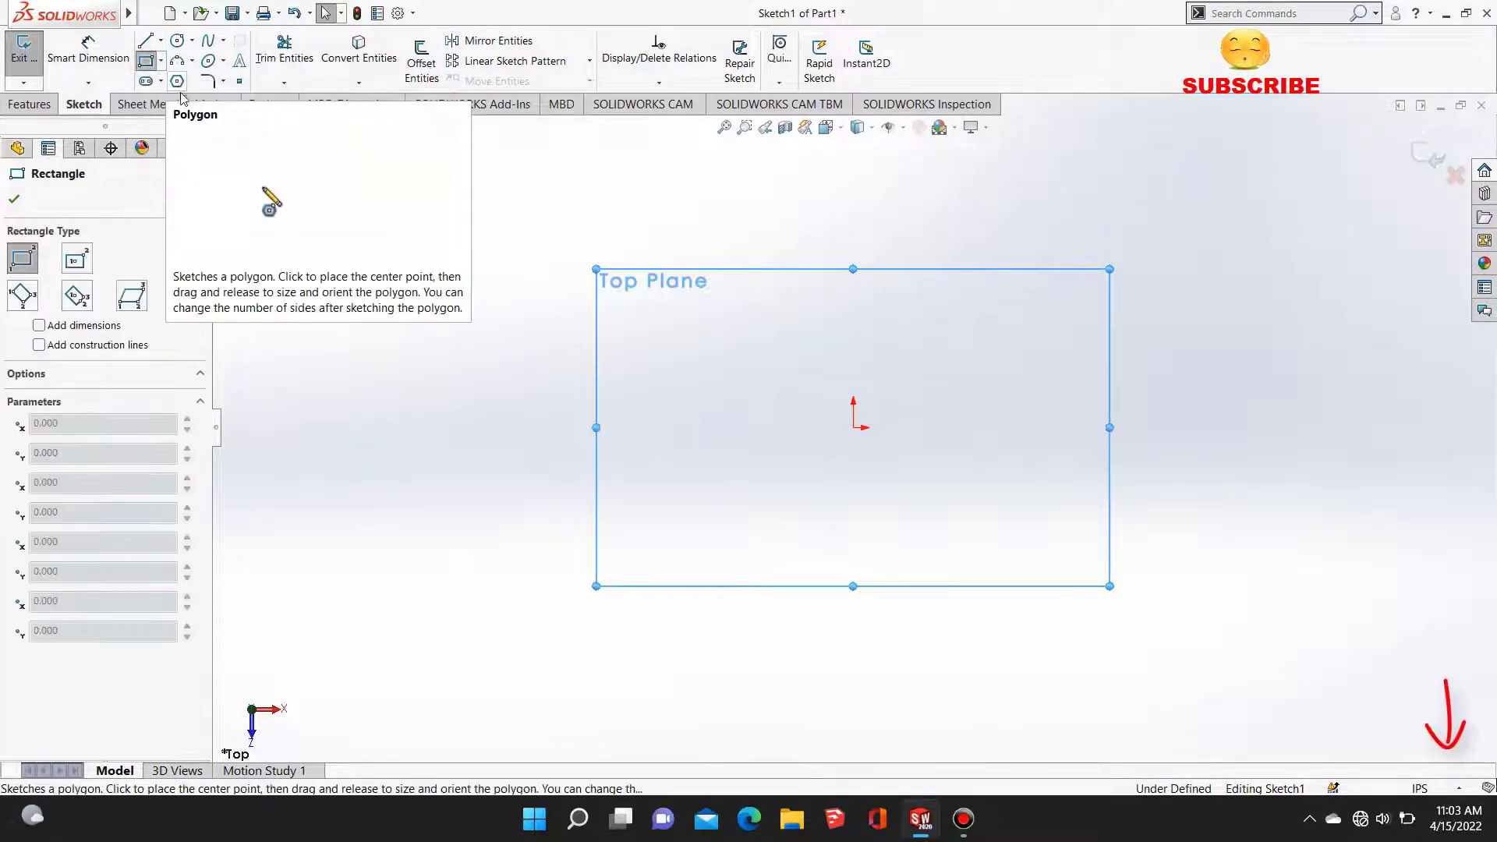
click(854, 428)
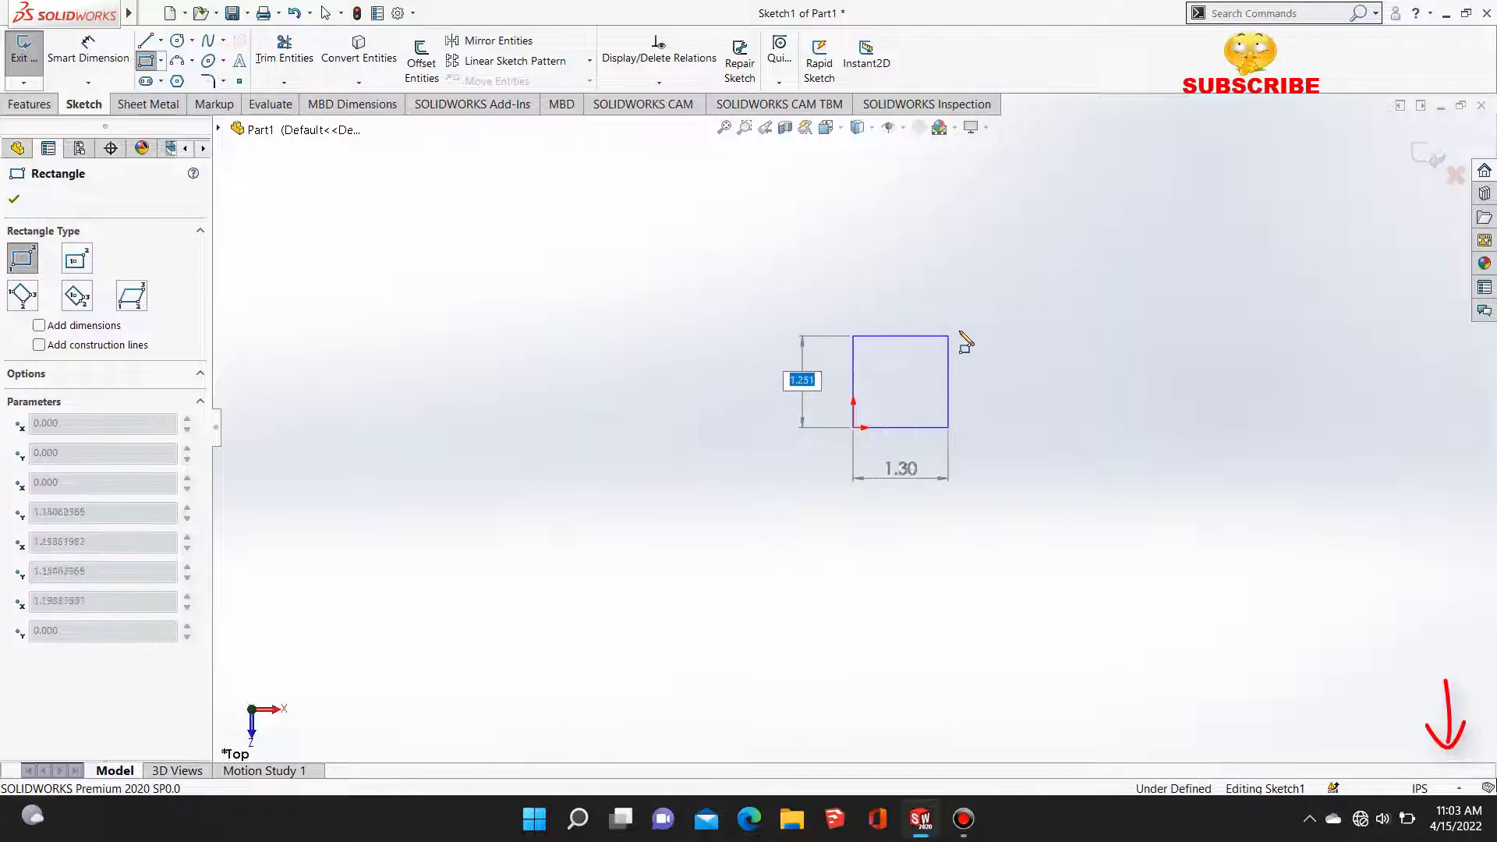
click(1002, 307)
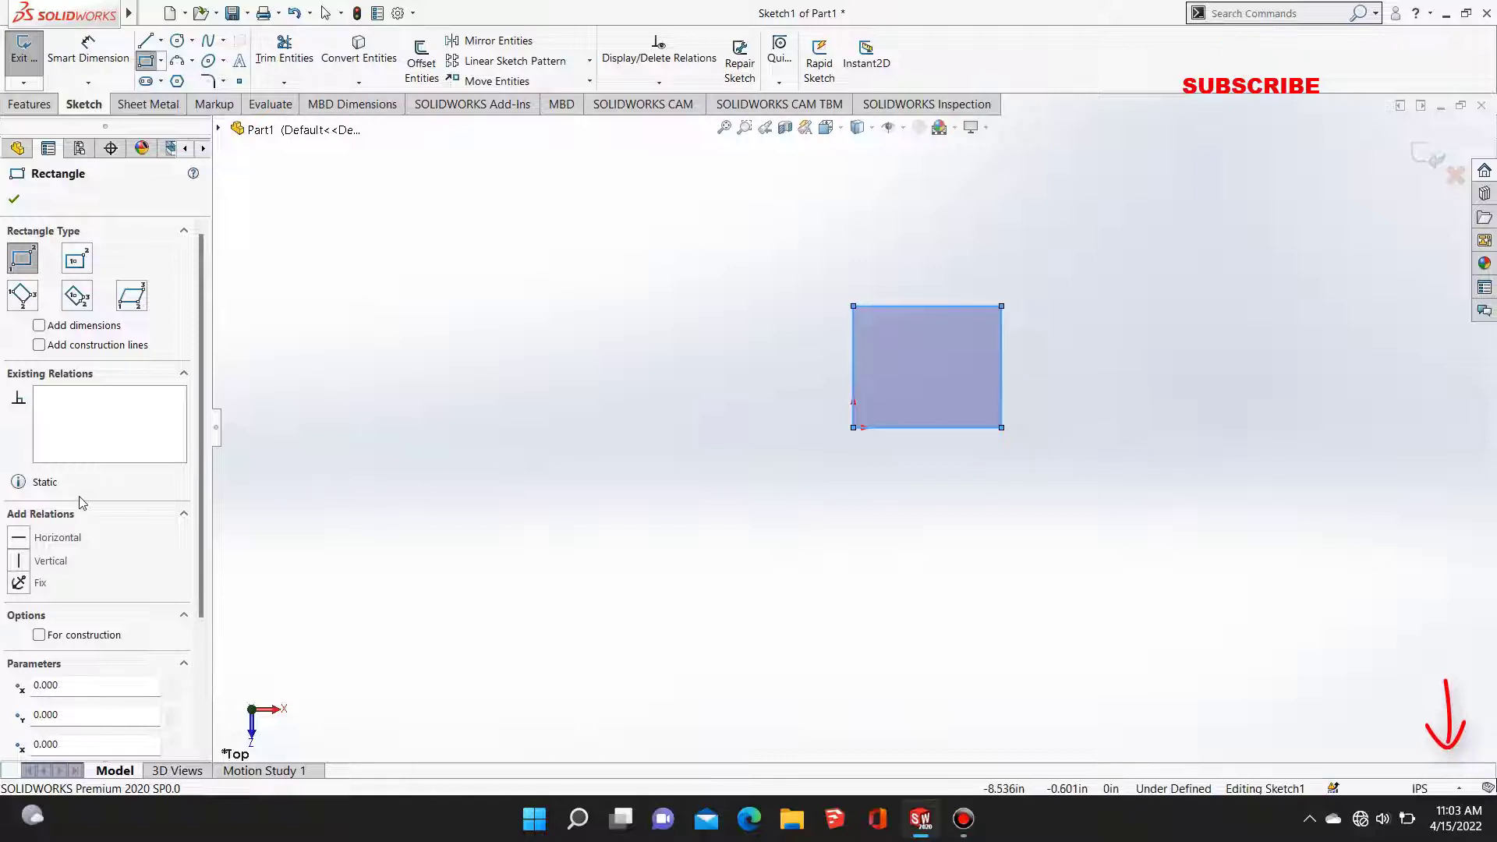
Step: Apply an Equal relation to all four sides of the rectangle to make it a square
click(151, 64)
double_click(853, 364)
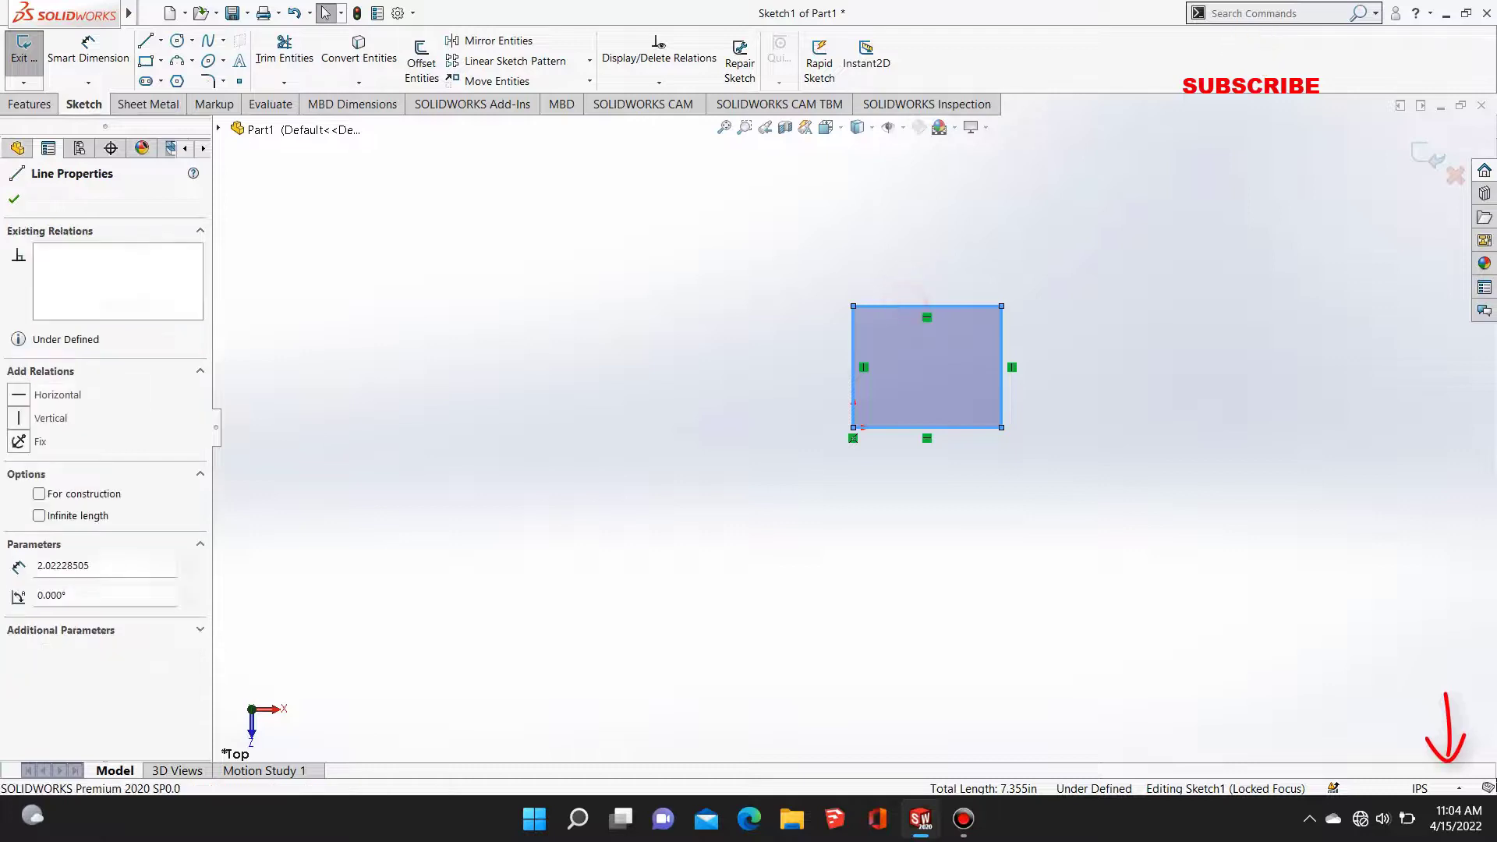
double_click(909, 309)
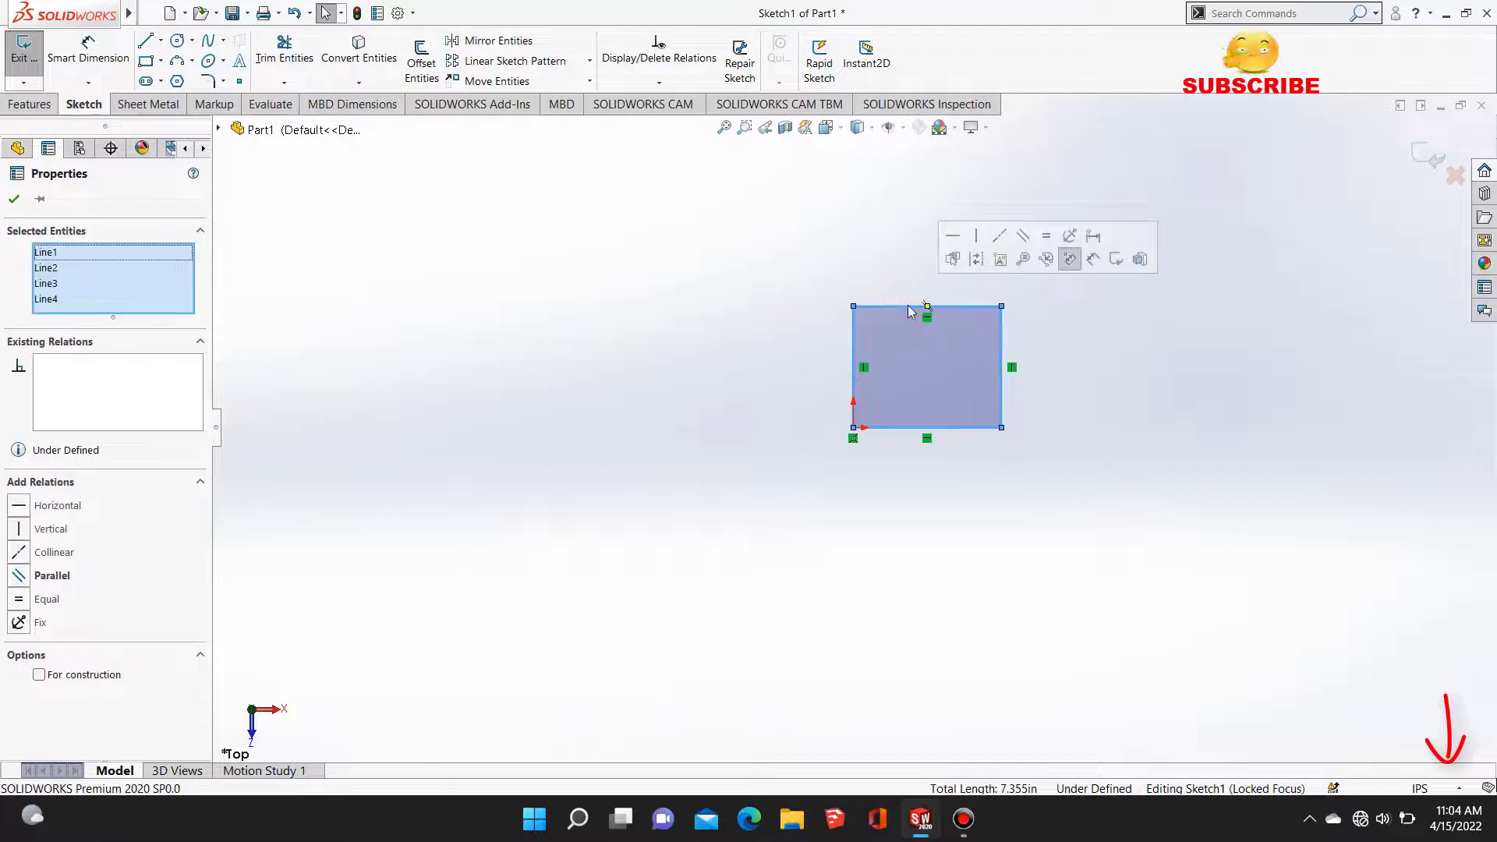
click(19, 605)
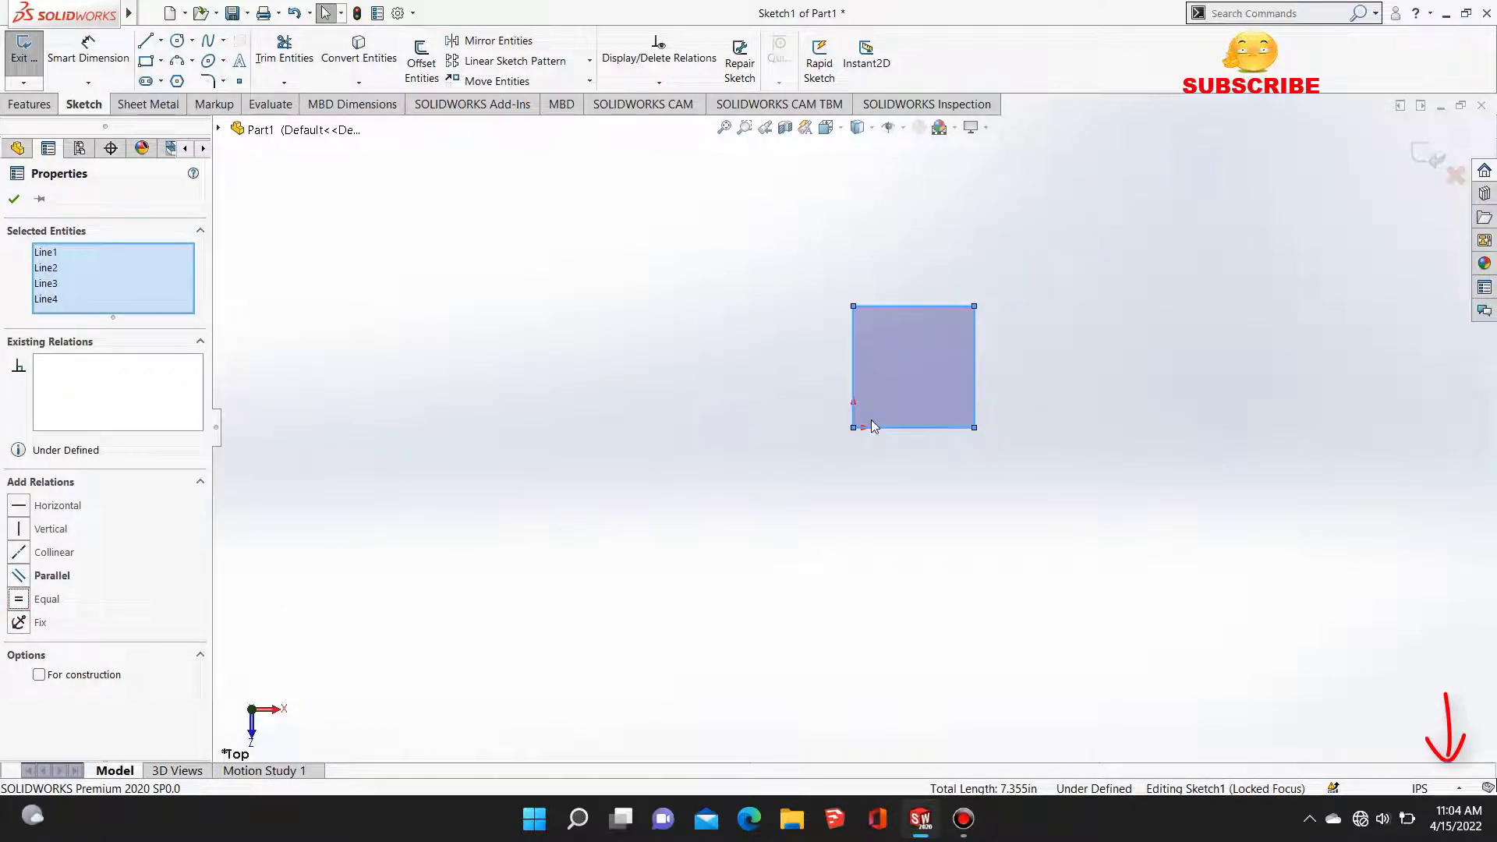
click(793, 488)
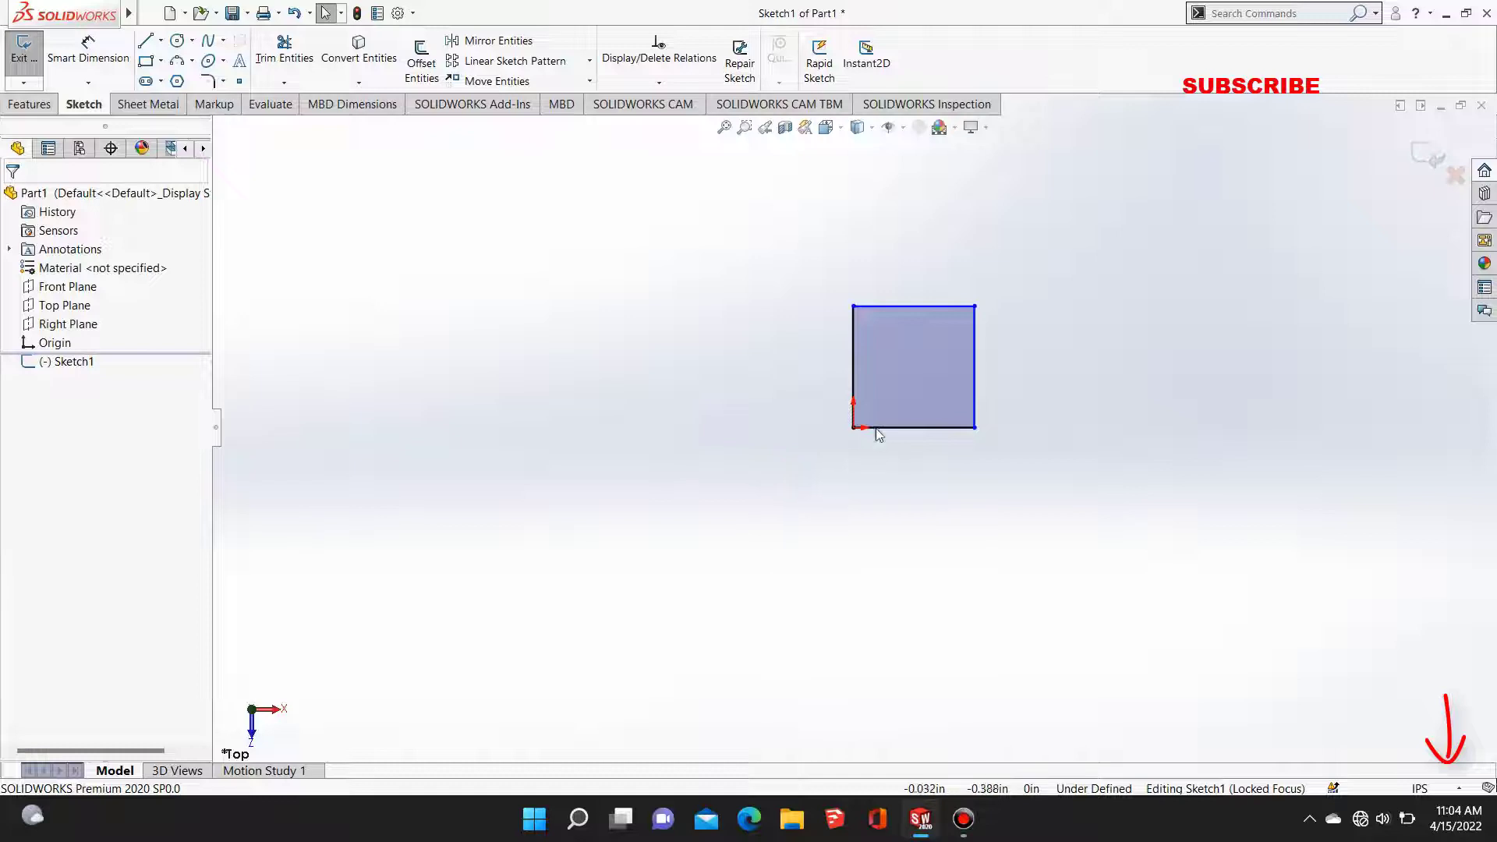
click(921, 357)
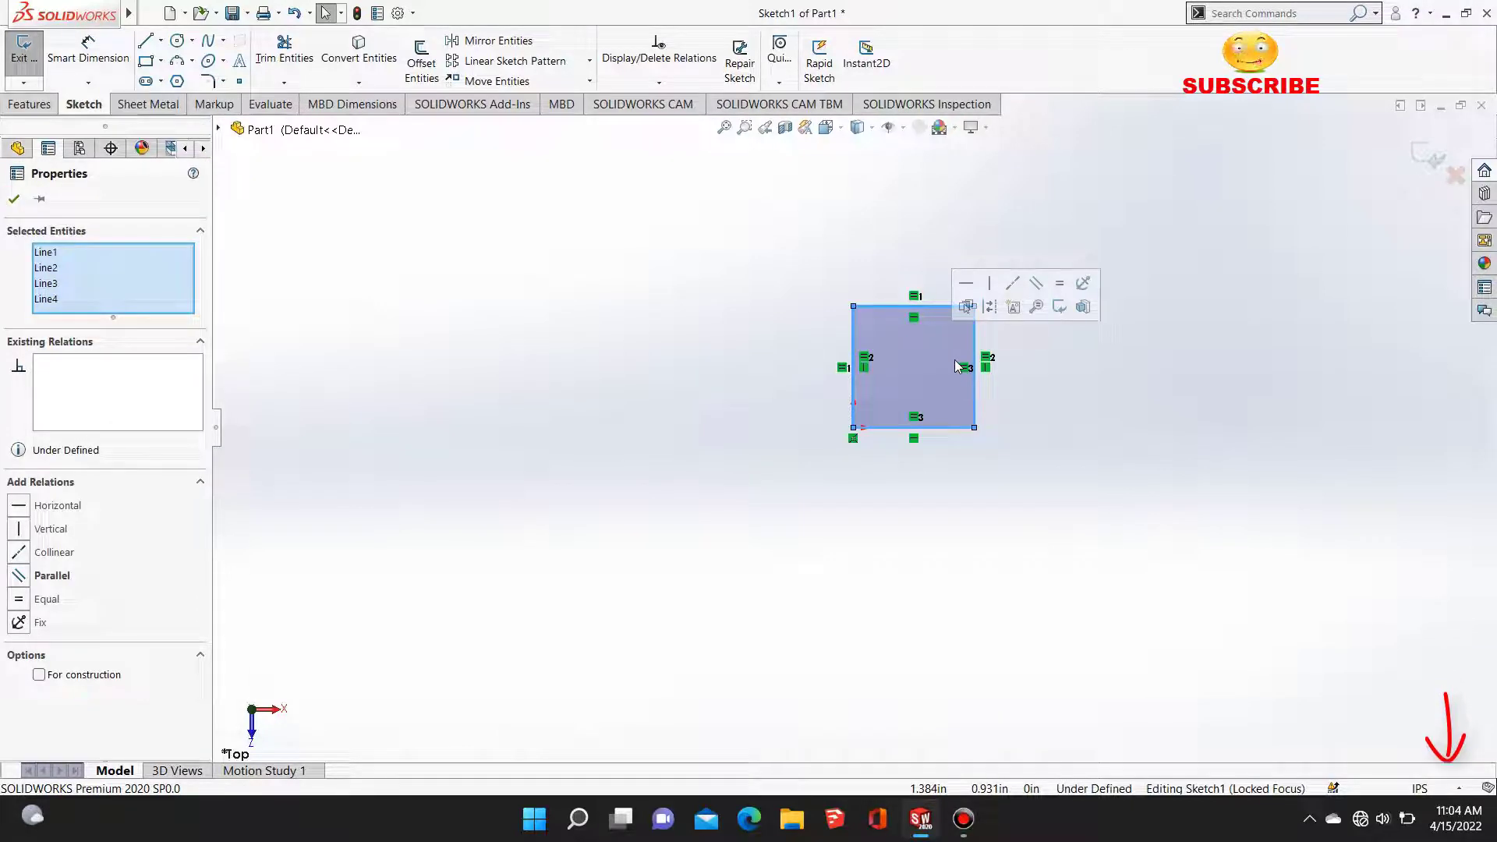
Step: Dimension the square's vertical side at the origin as 5 in
click(88, 49)
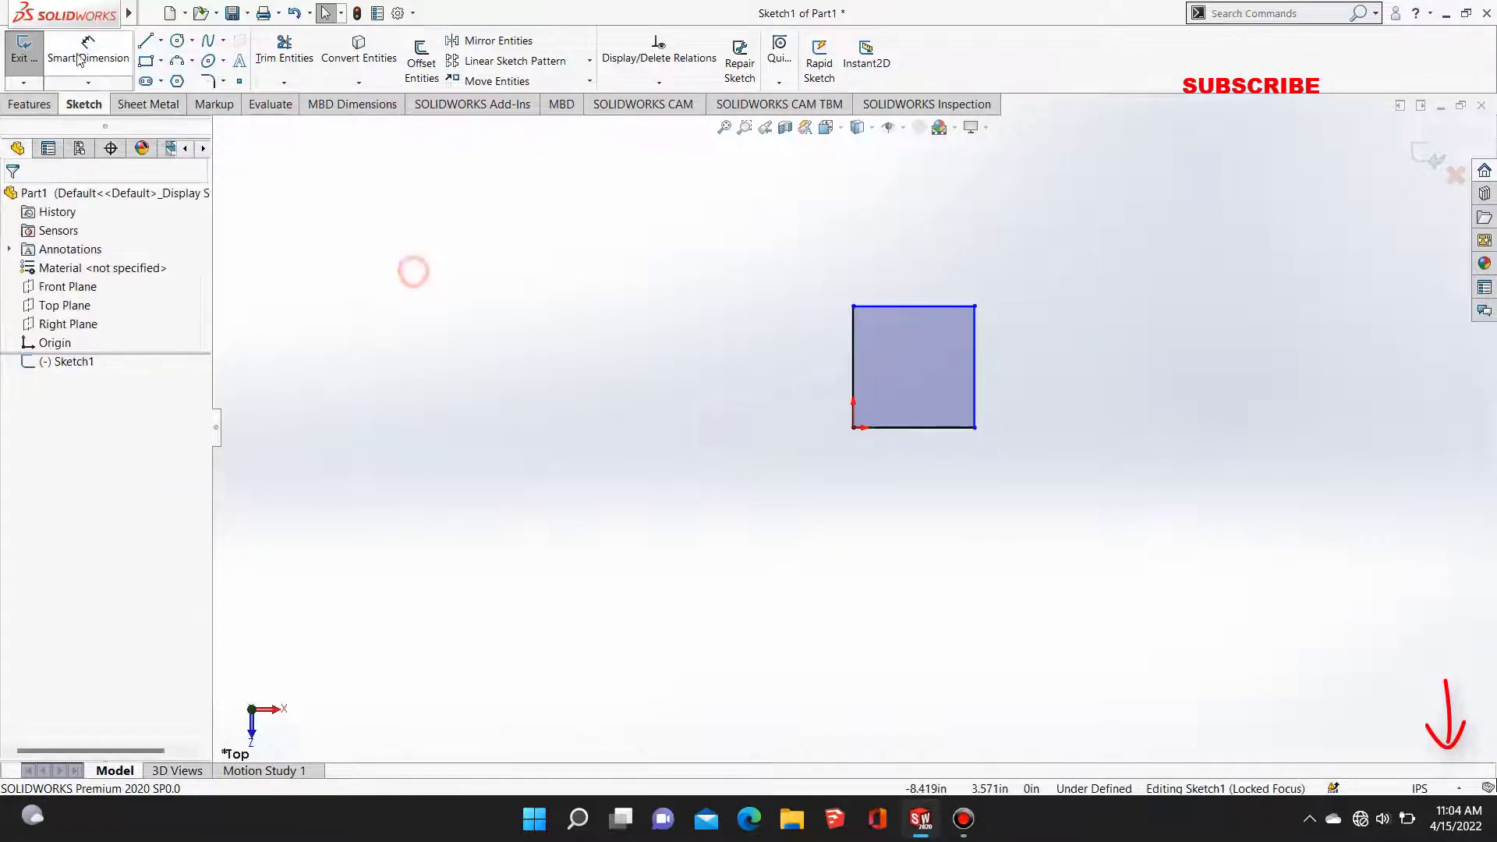
click(854, 360)
click(672, 366)
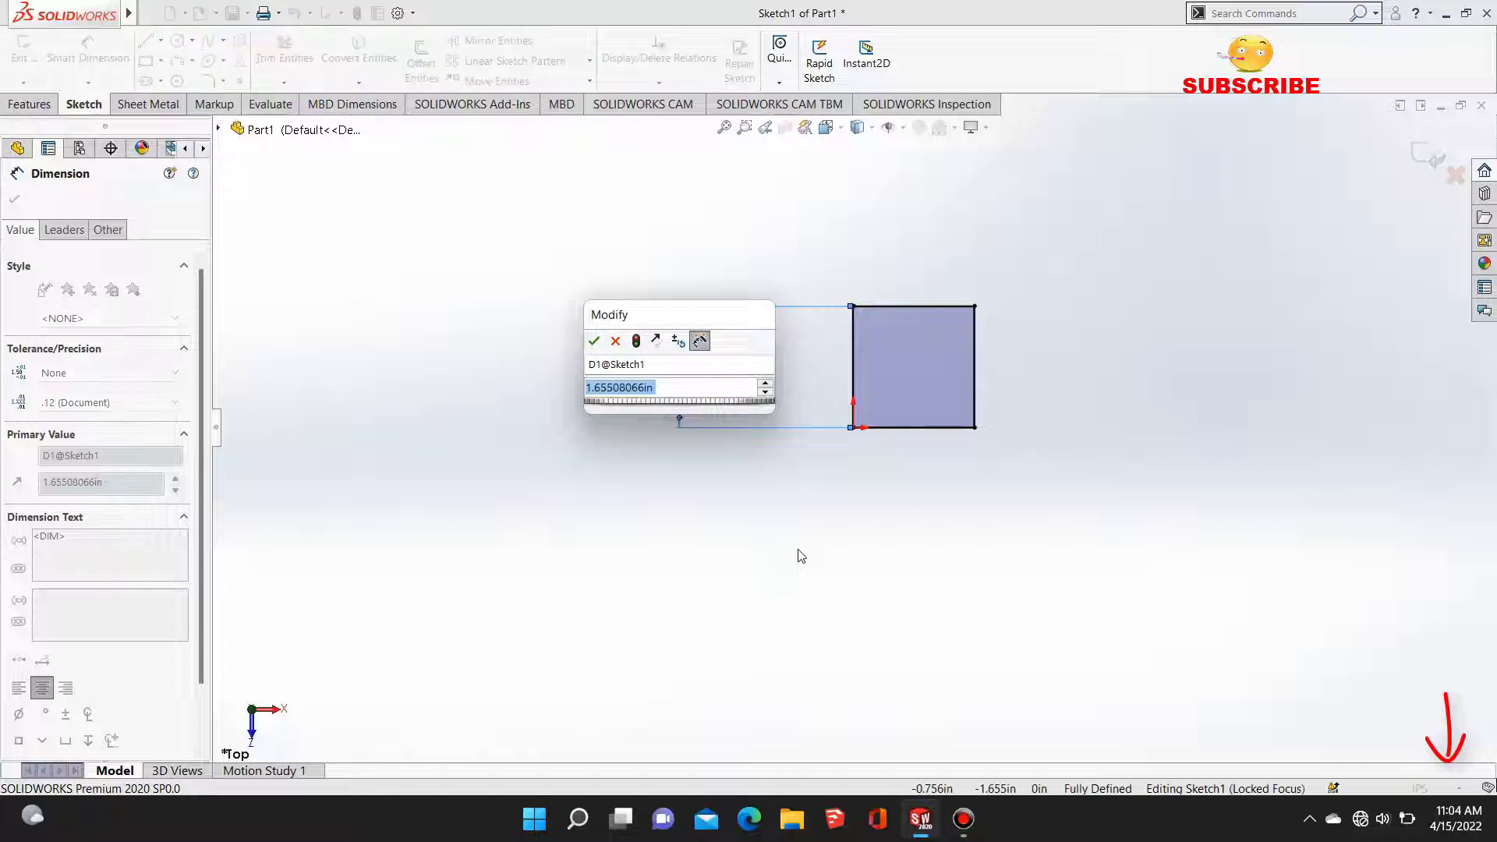
text(5)
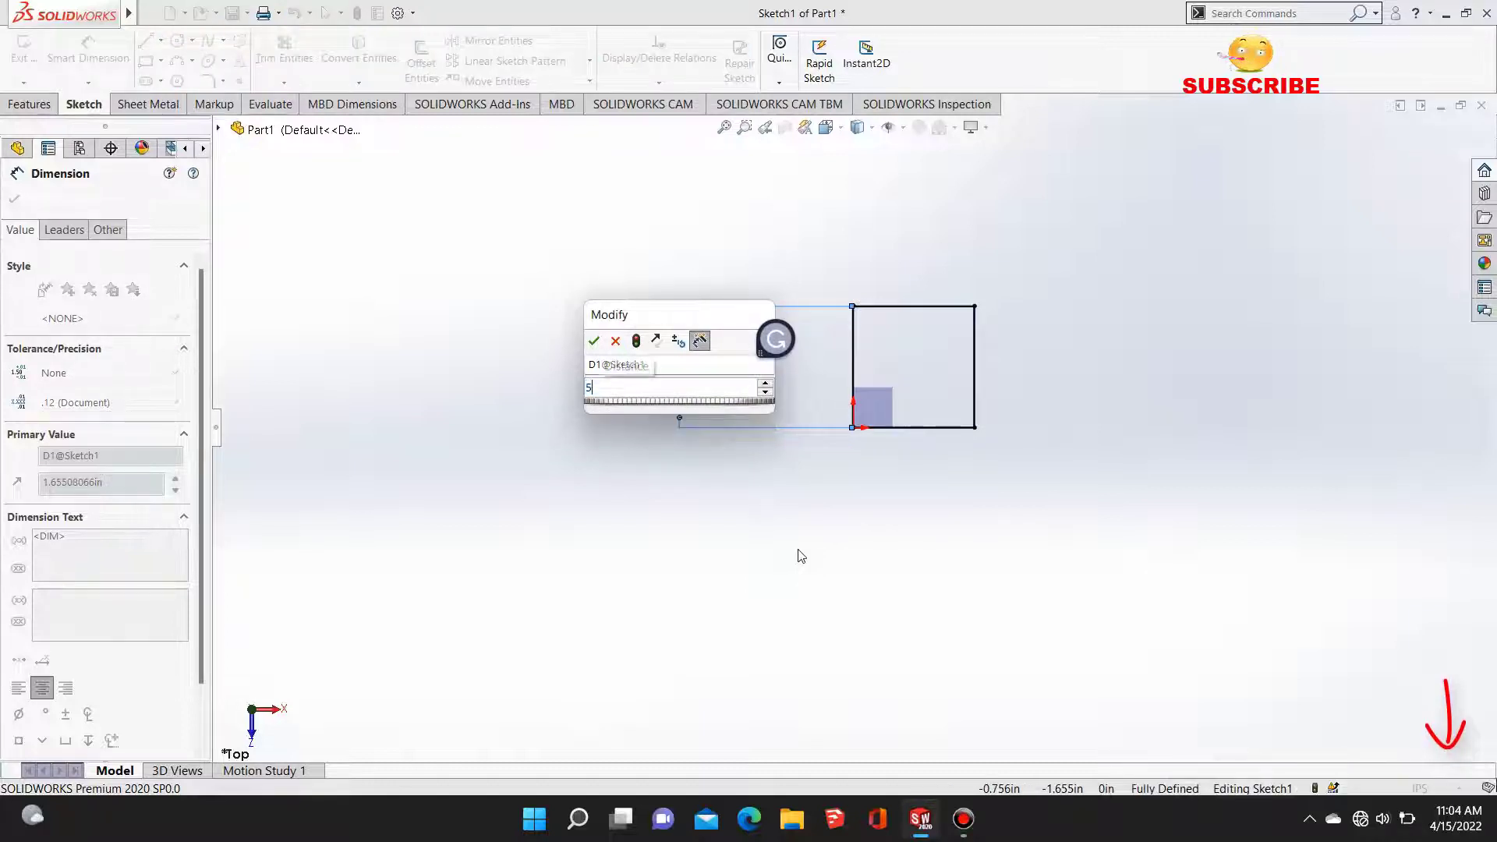
key(Return)
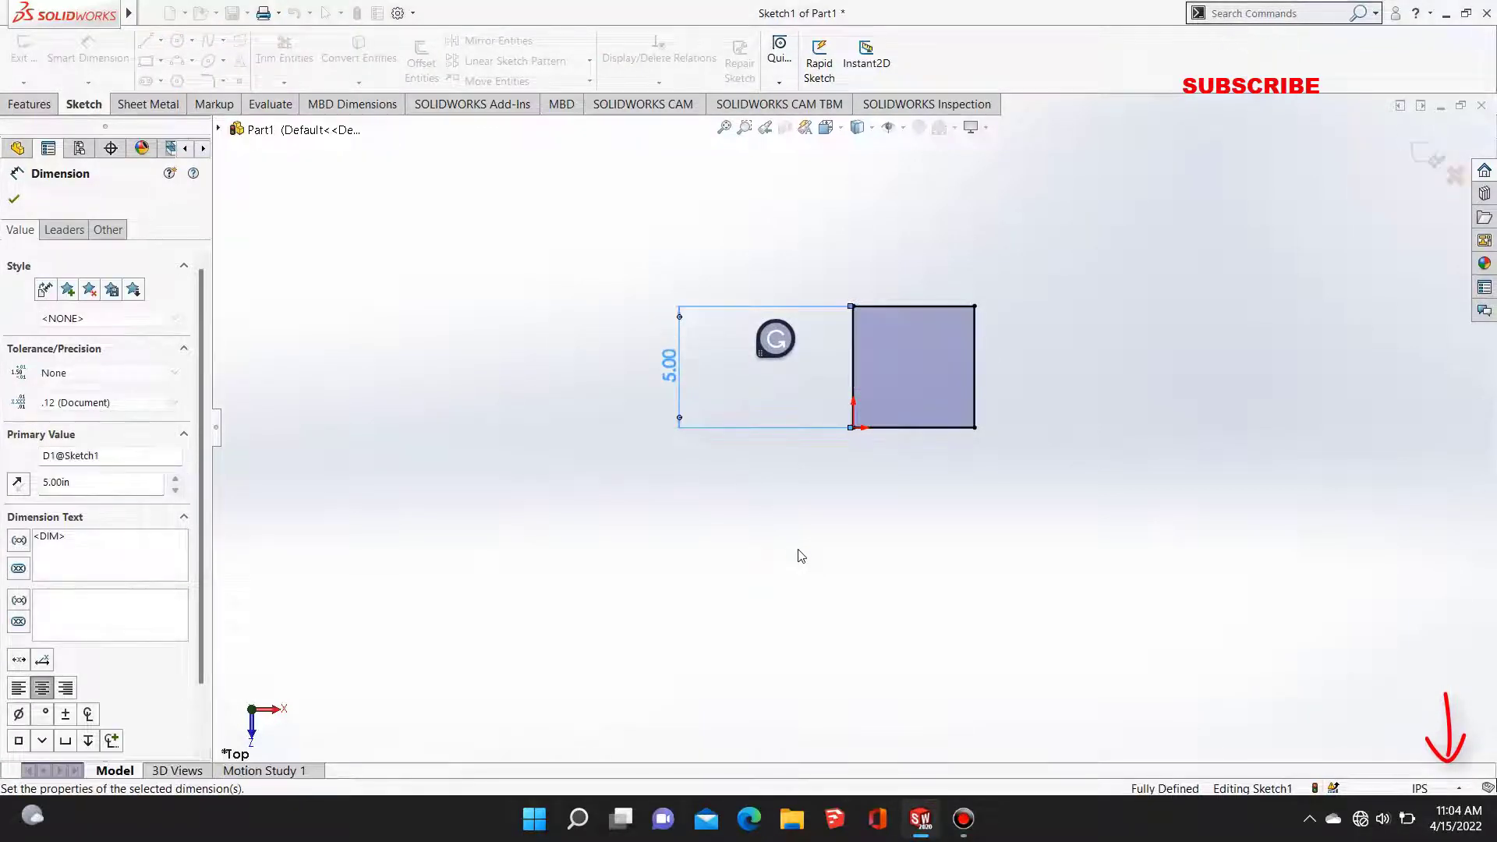
Step: Sketch a vertical centerline through the square, joining the midpoints of its upper and lower sides
click(29, 104)
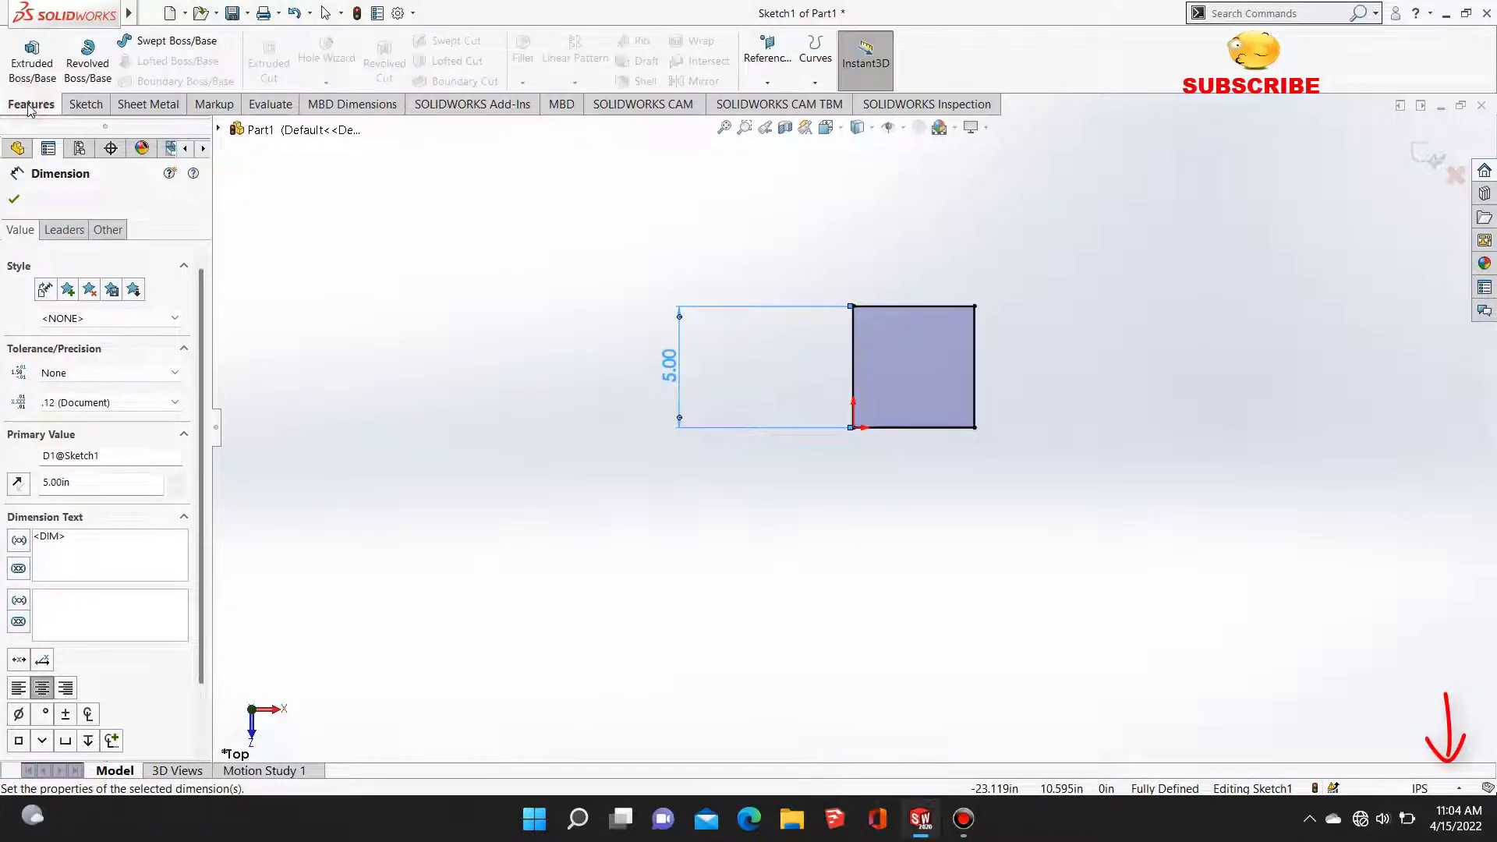
click(86, 104)
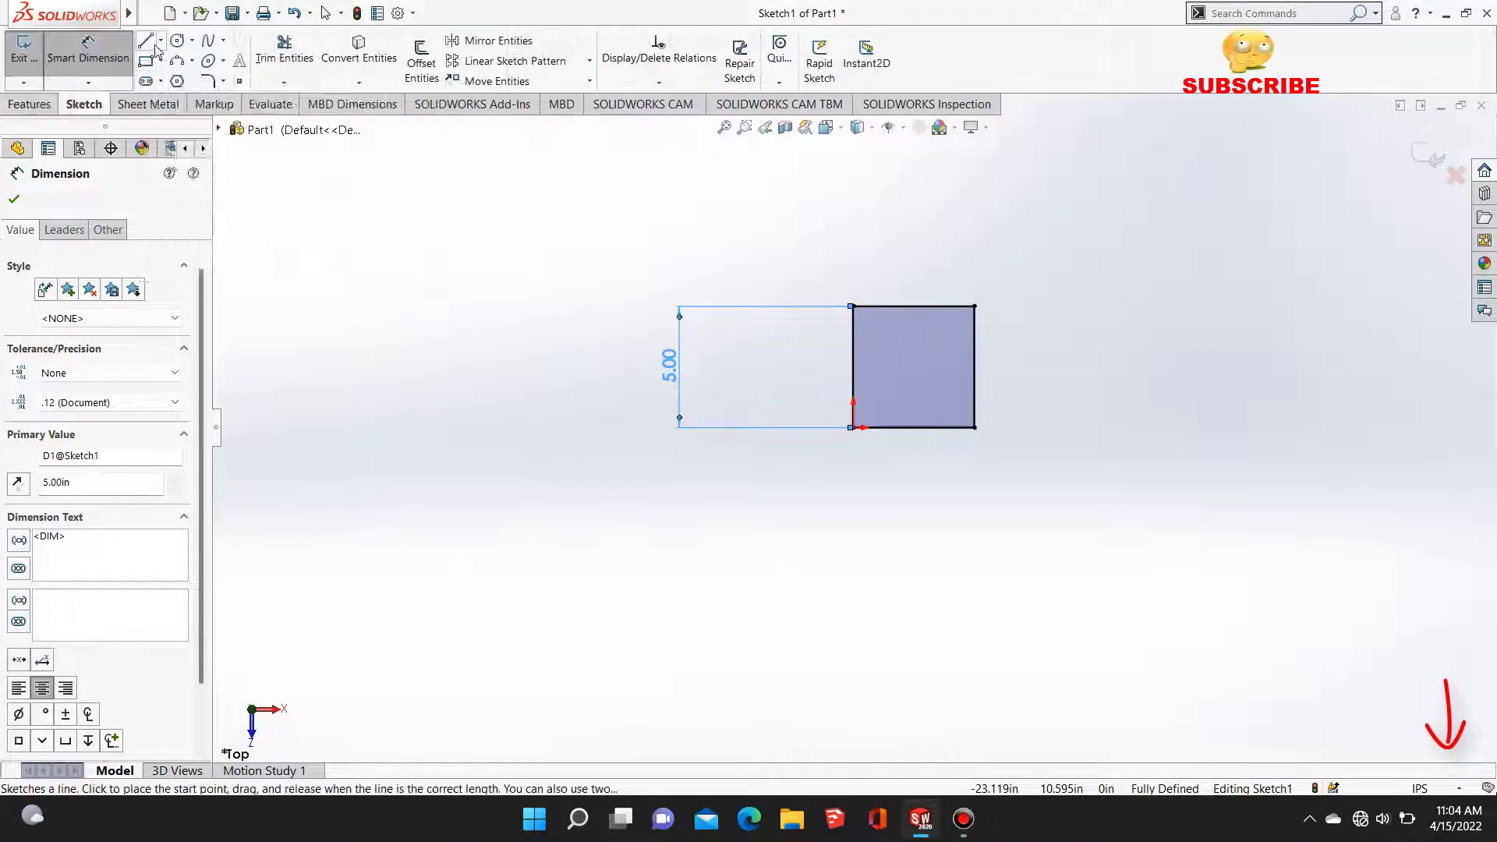
click(160, 40)
click(168, 80)
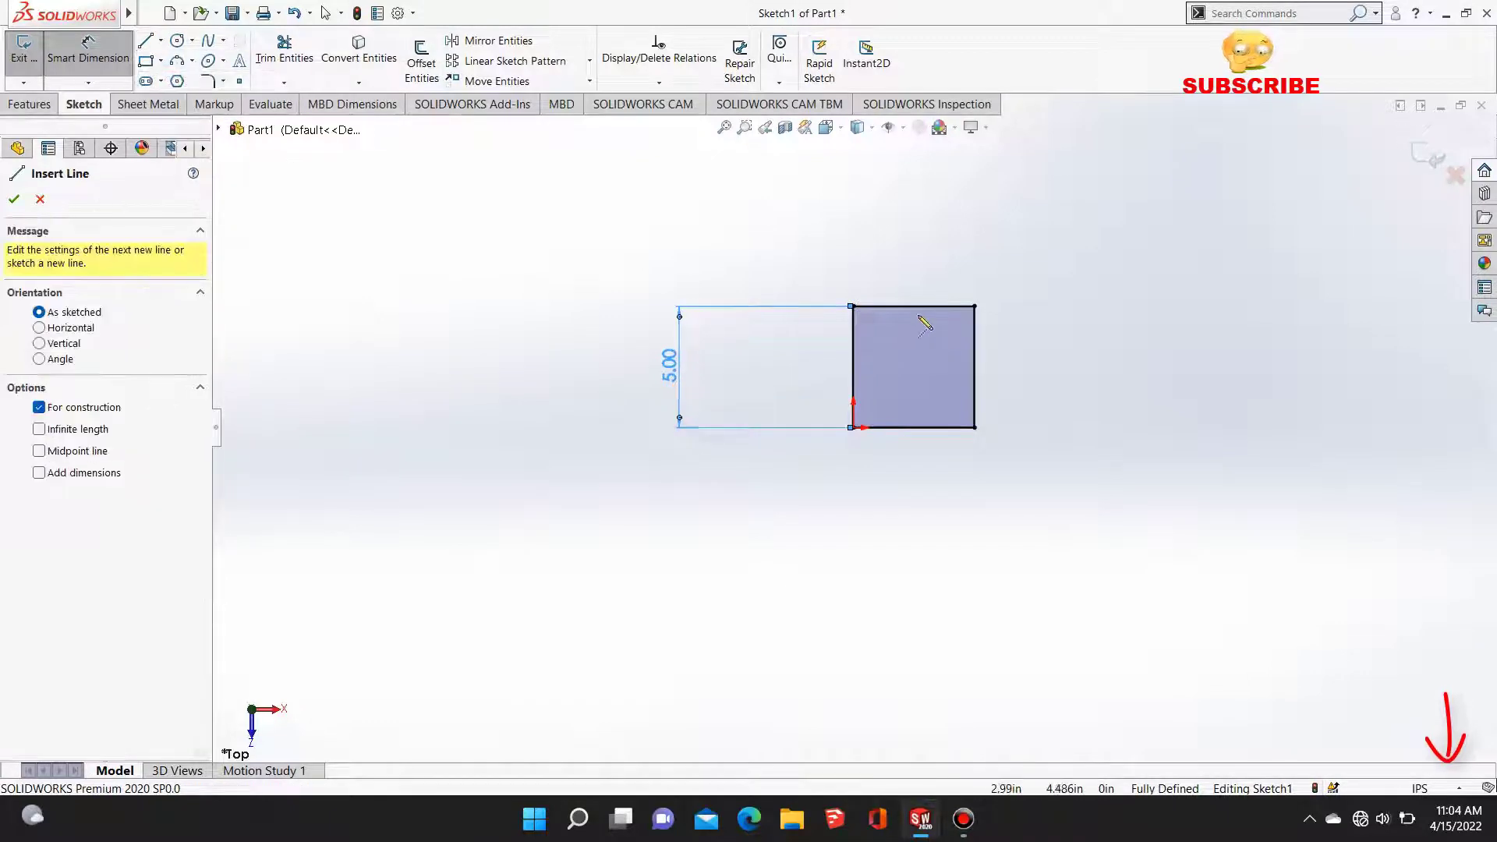
click(913, 306)
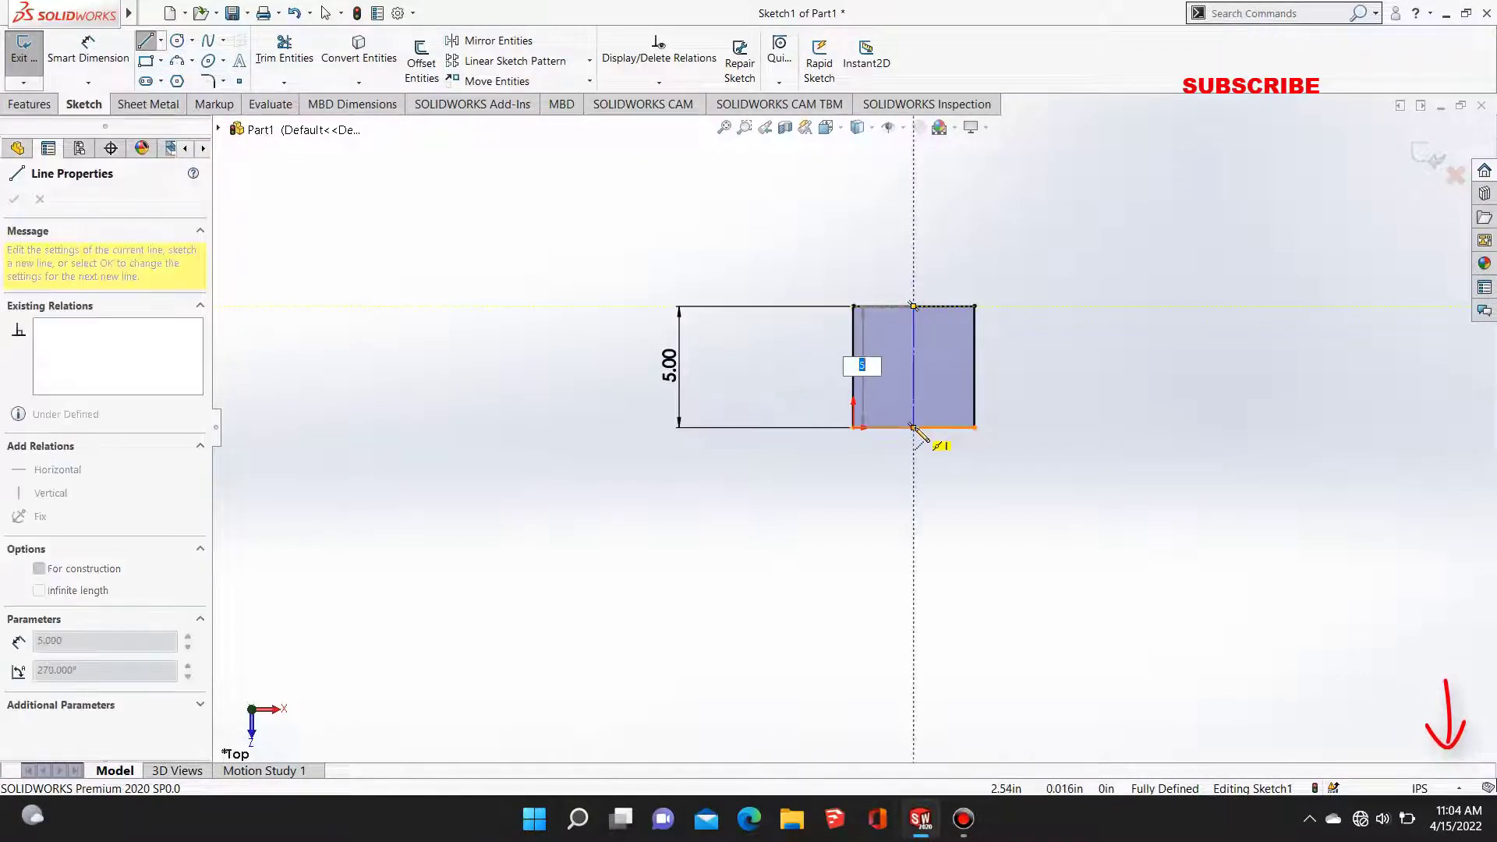
double_click(914, 428)
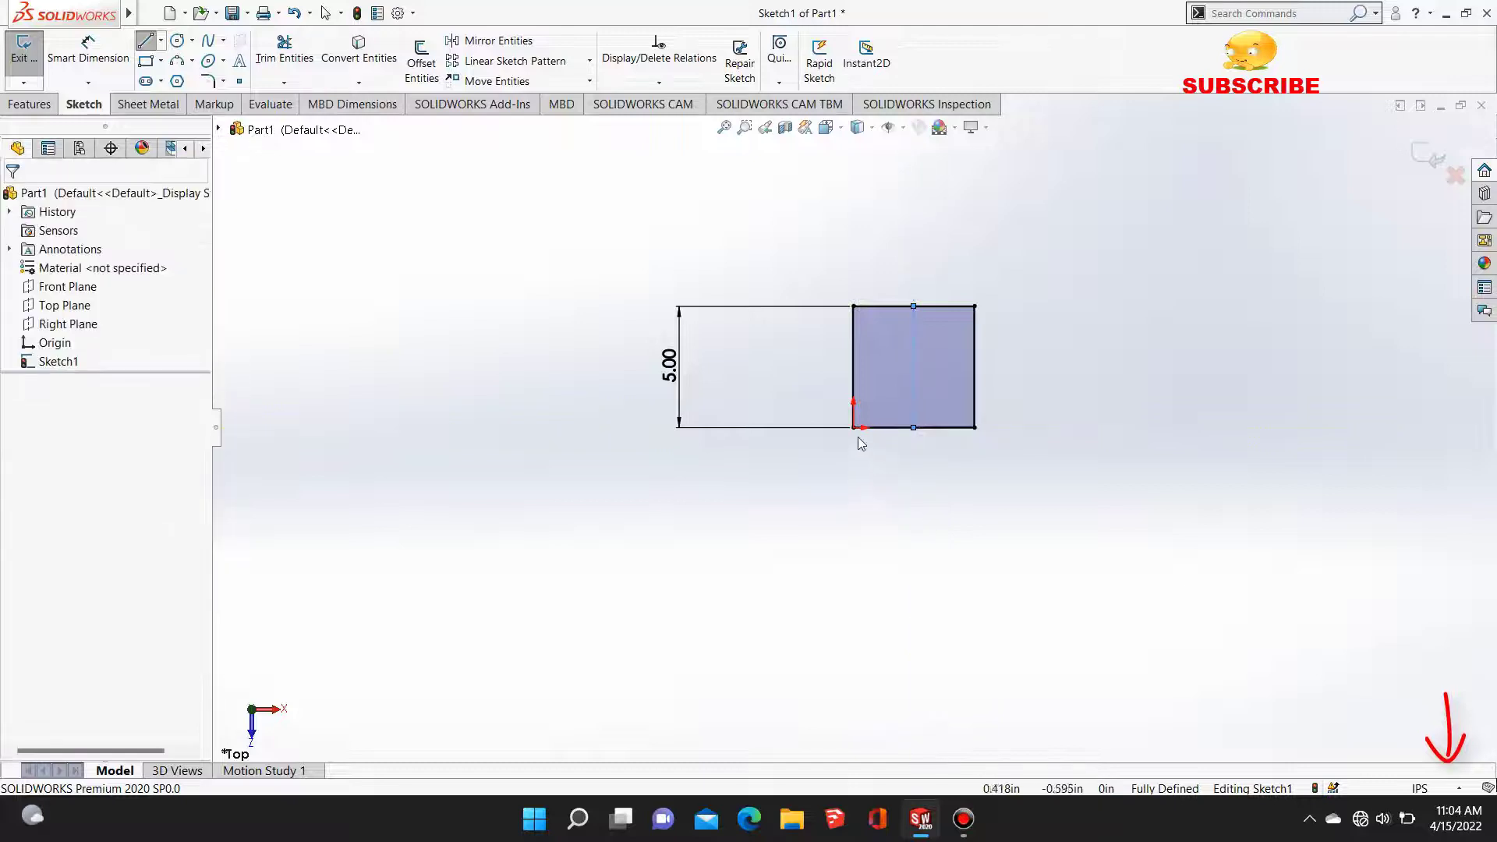
Step: Try to make the centerline's midpoint coincident with the origin
click(853, 427)
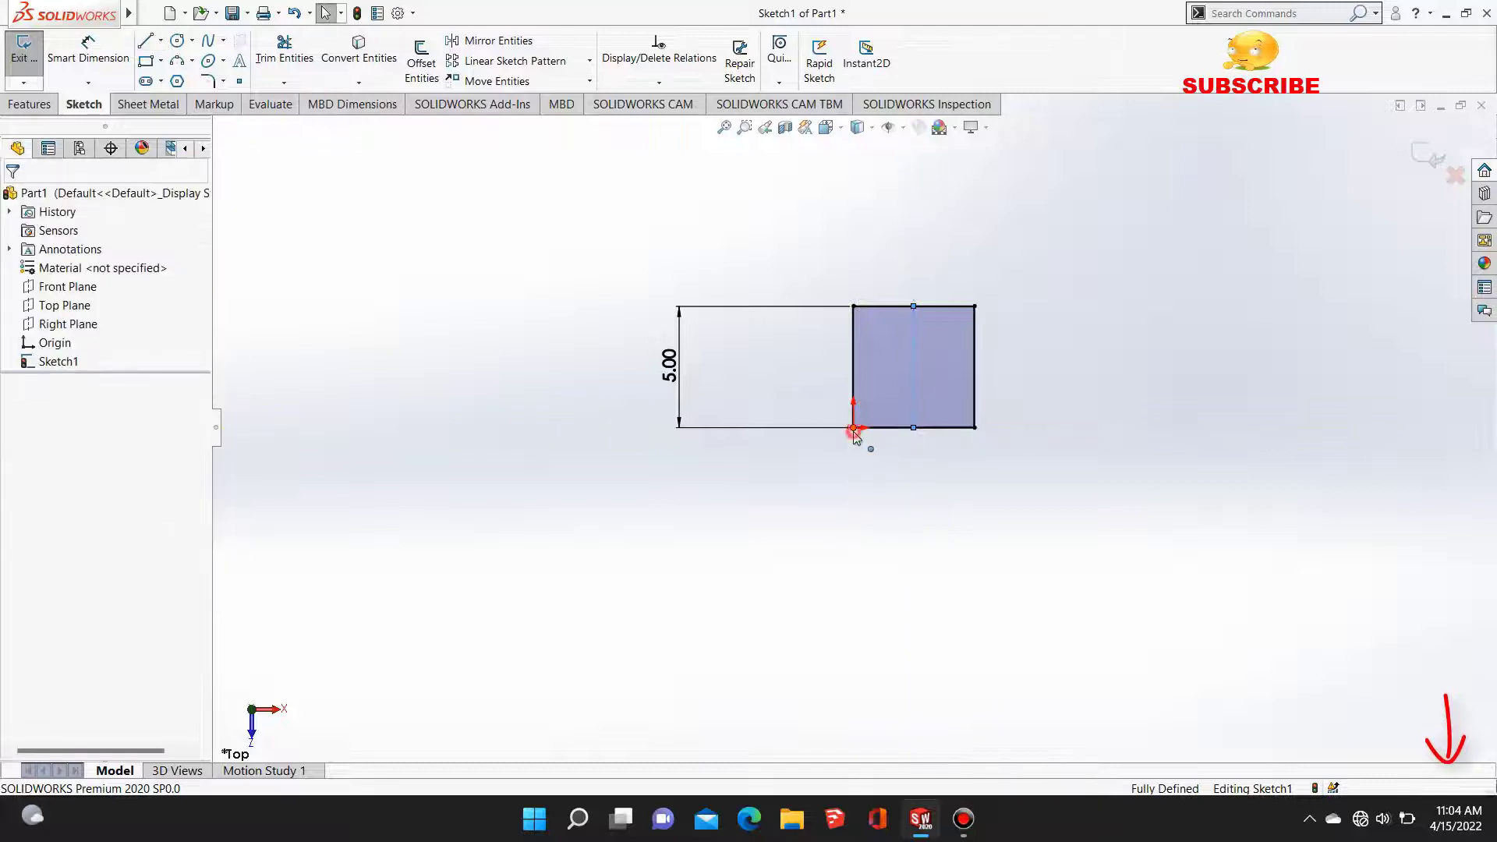
click(913, 365)
ctrl+click(913, 366)
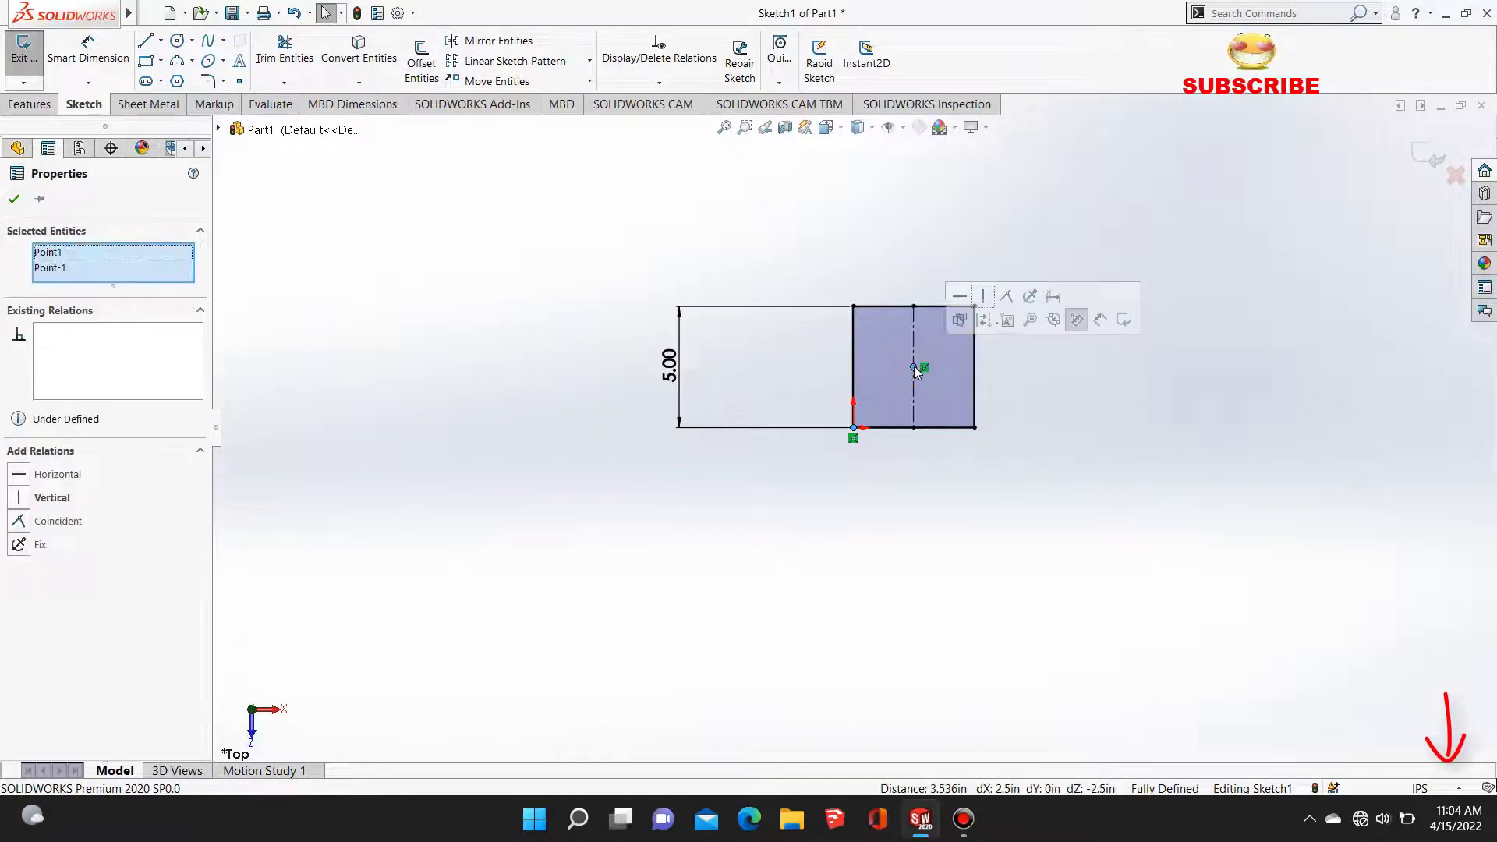
click(1006, 300)
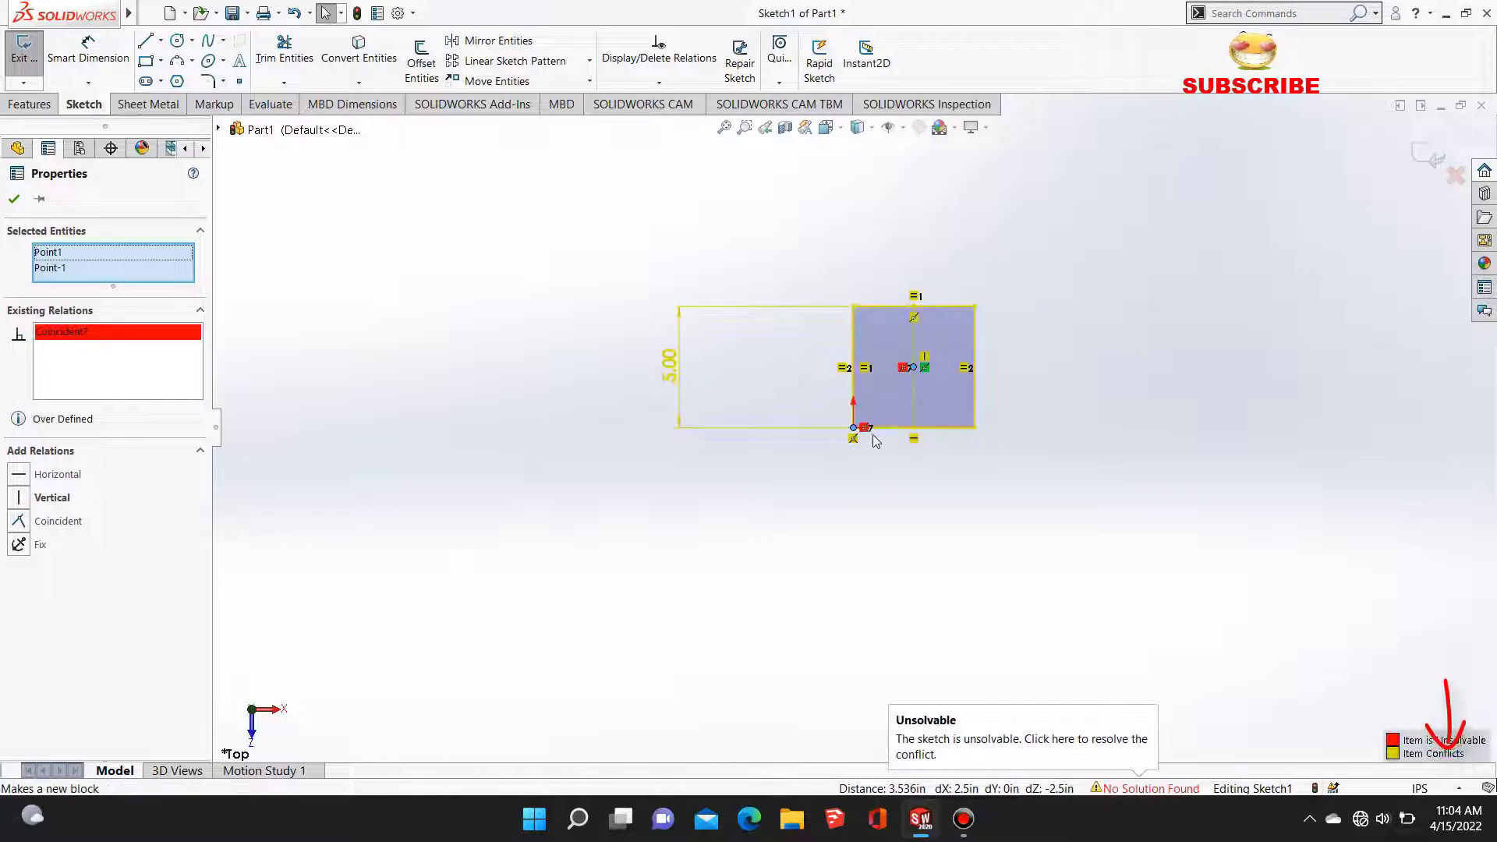
key(Delete)
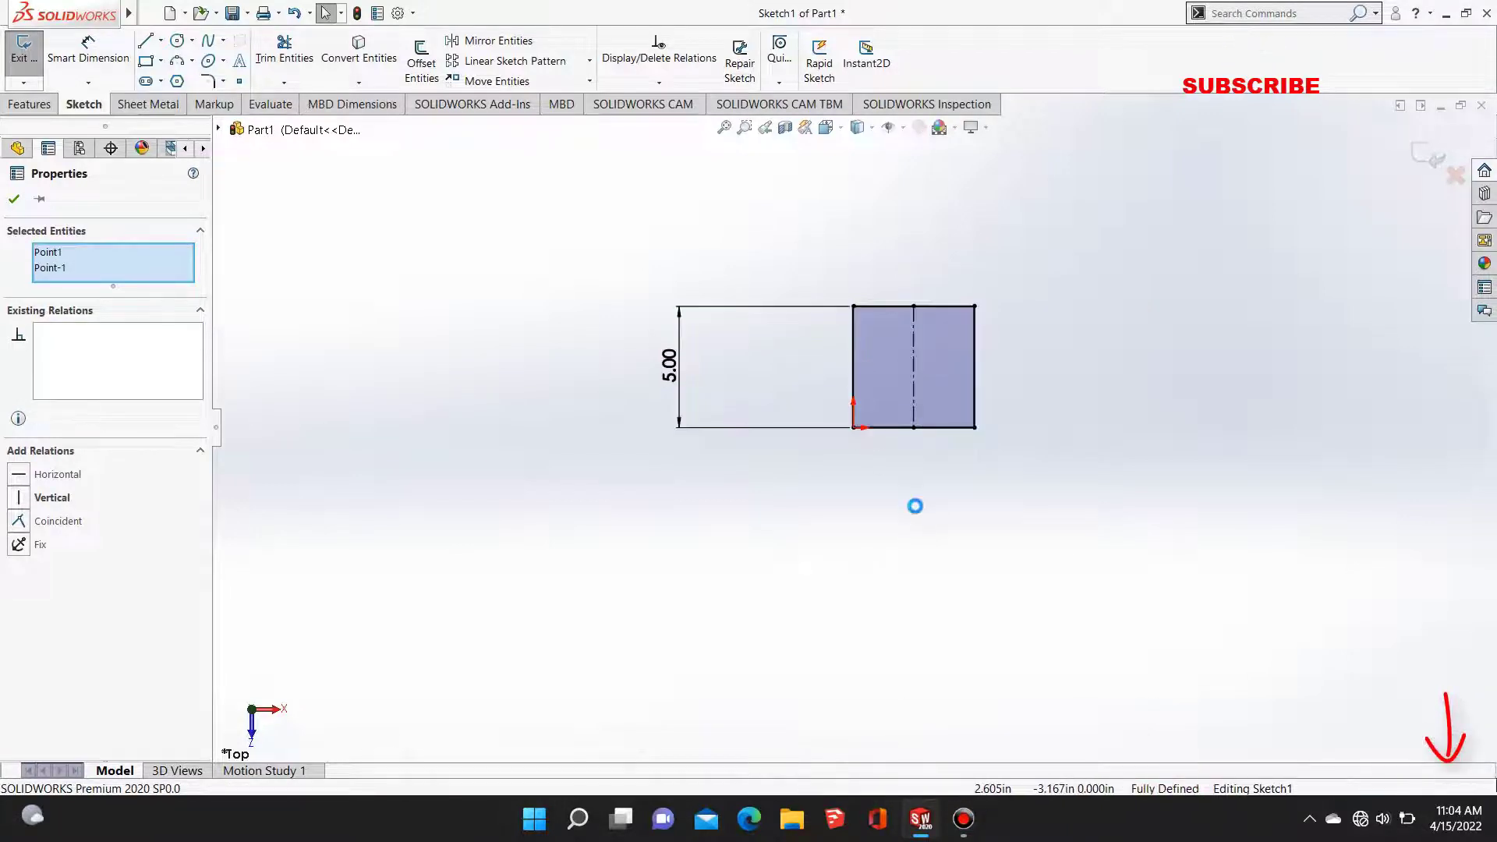
Step: Delete the coincident relation that ties the square's lower-left corner to the origin
click(854, 429)
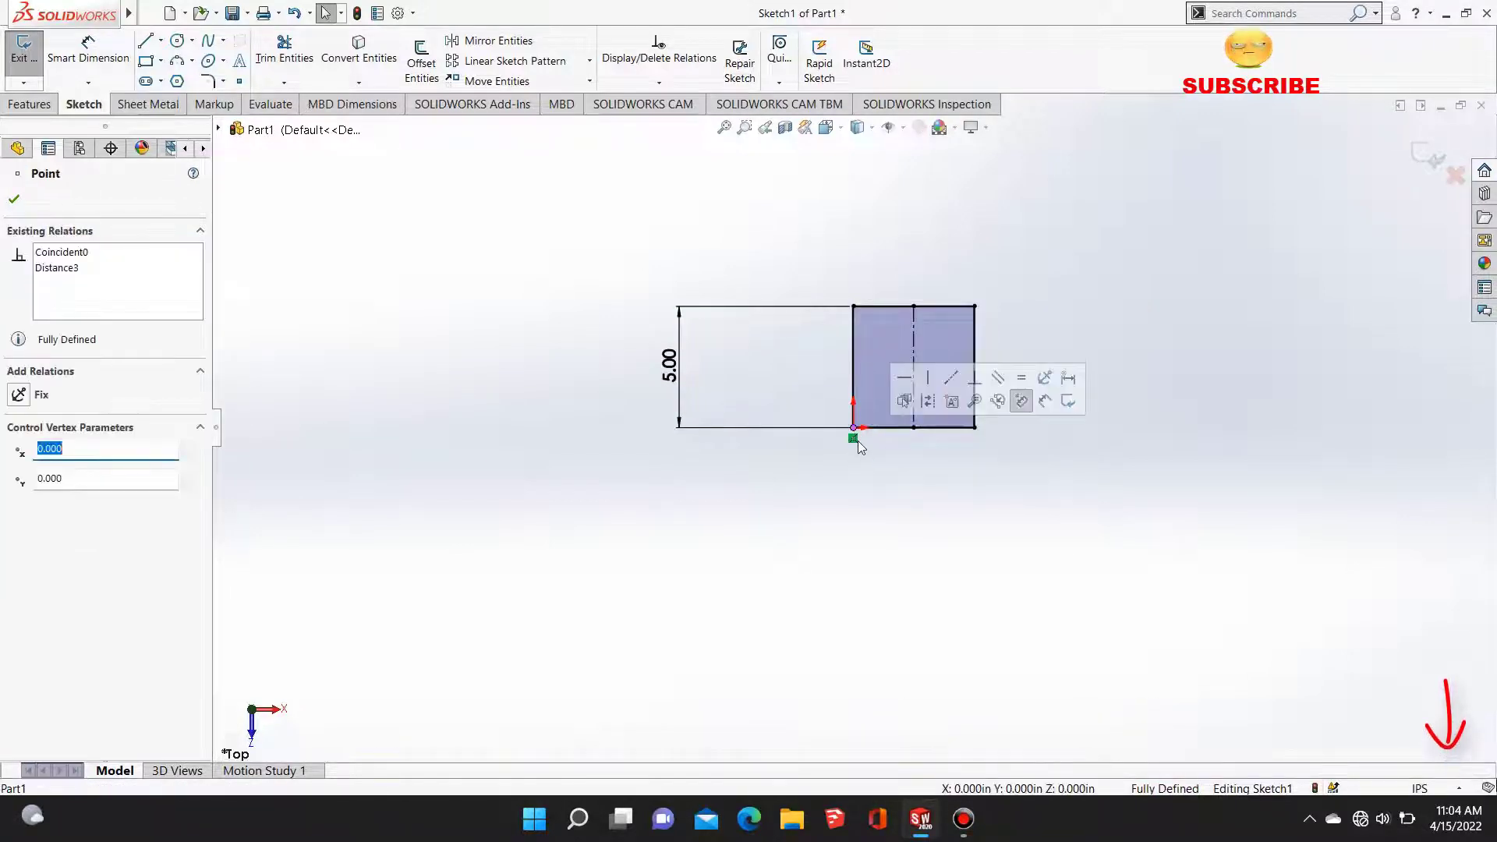
click(855, 428)
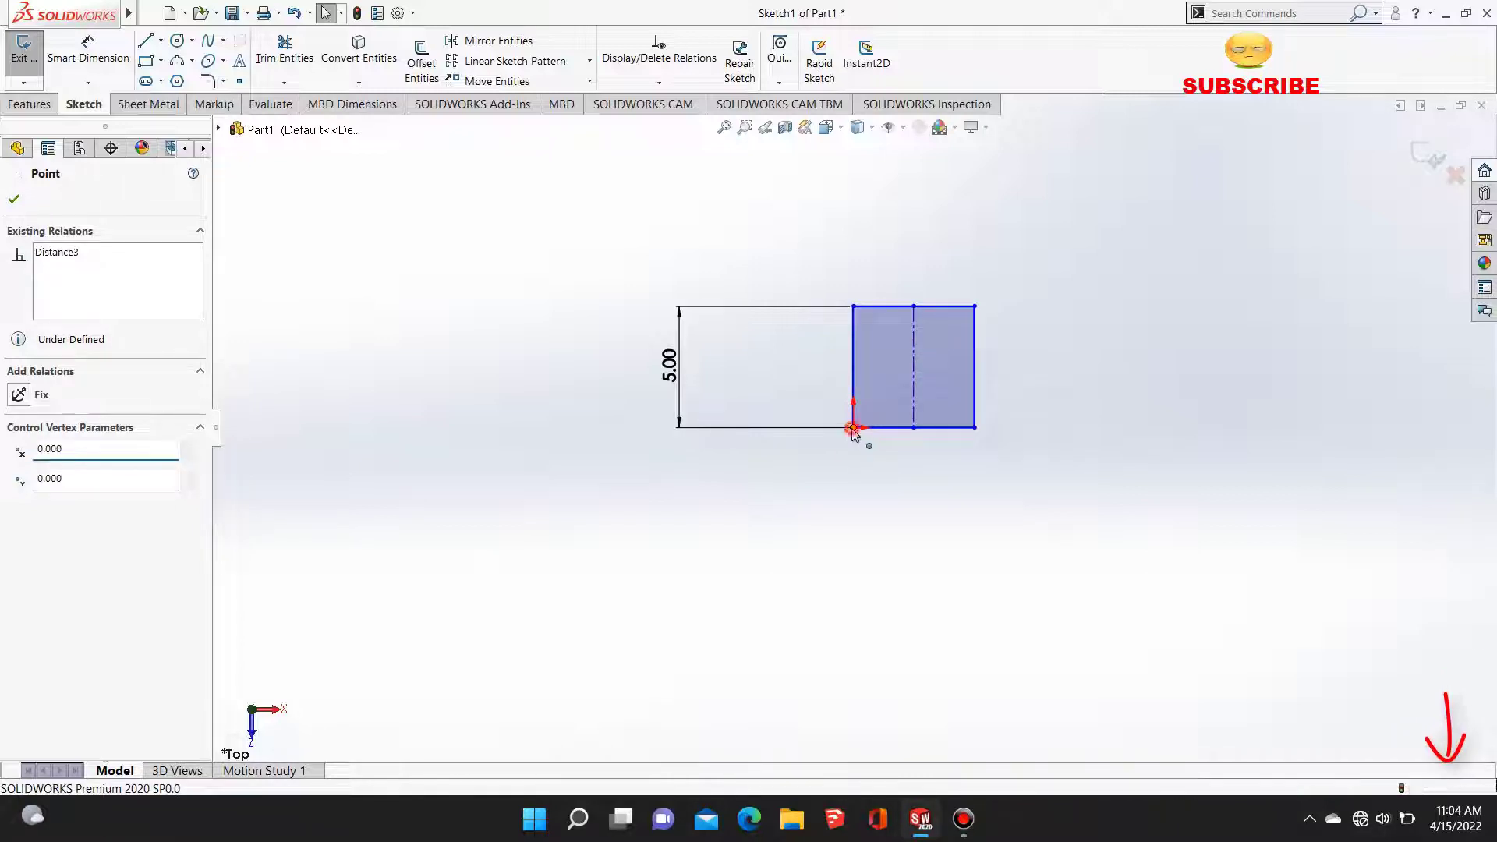
Step: Try to make the centerline's midpoint coincident with the square's lower-left corner, and delete the conflicting relation
ctrl+click(912, 368)
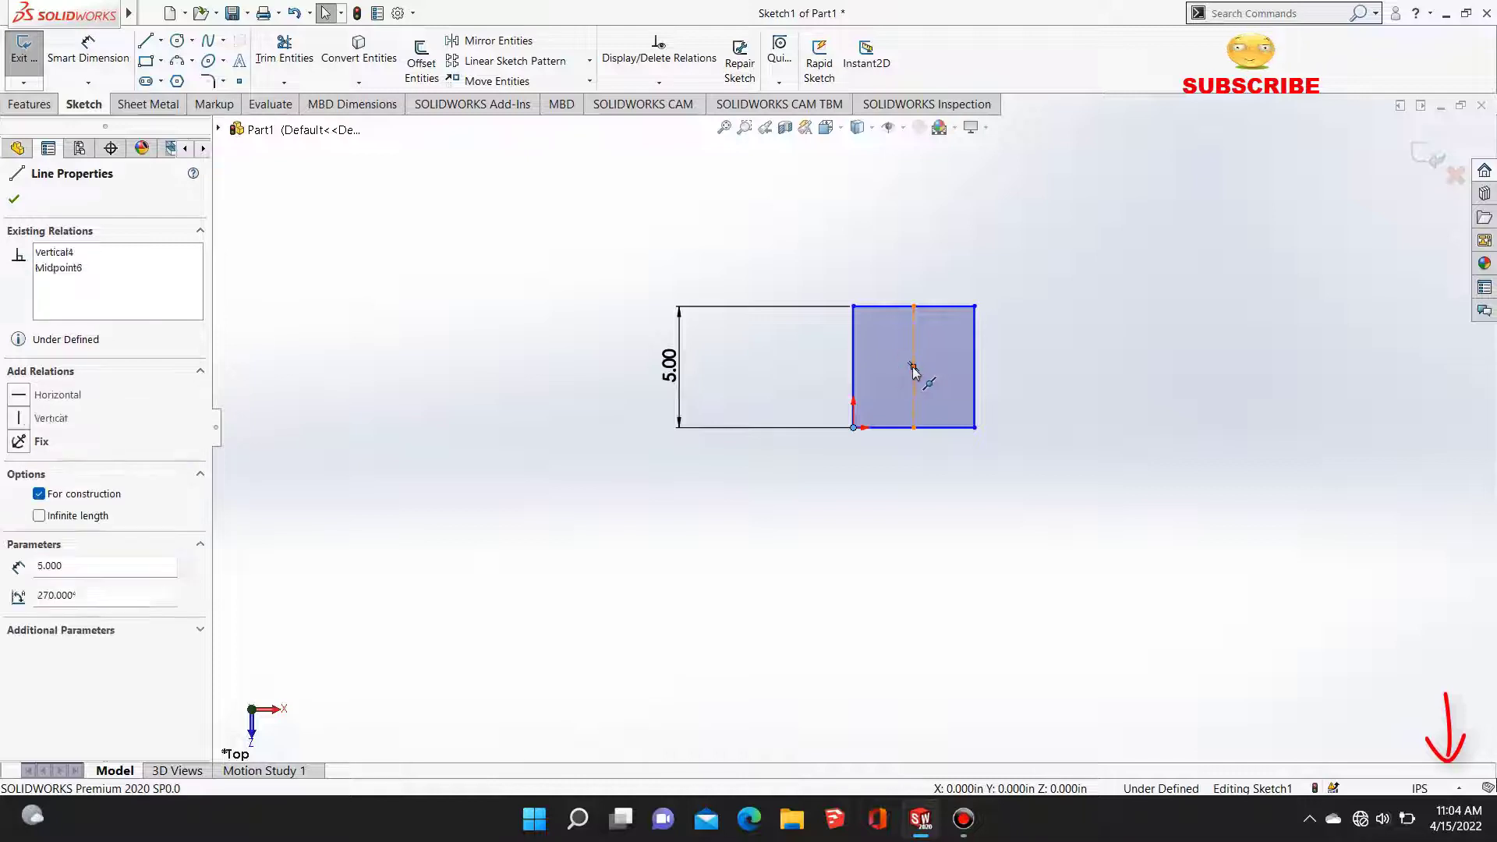
click(1004, 297)
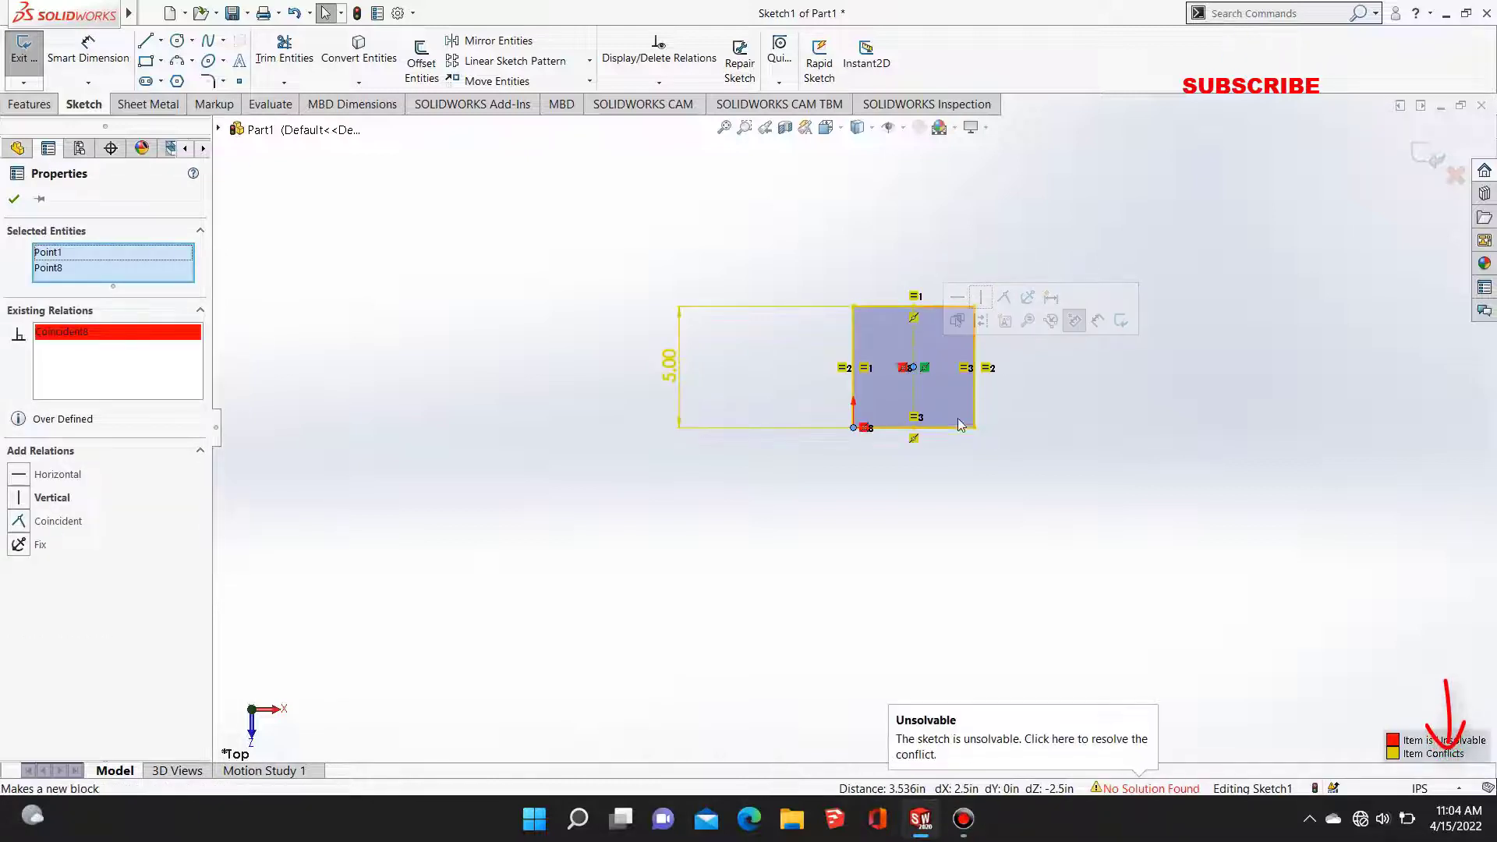
click(16, 200)
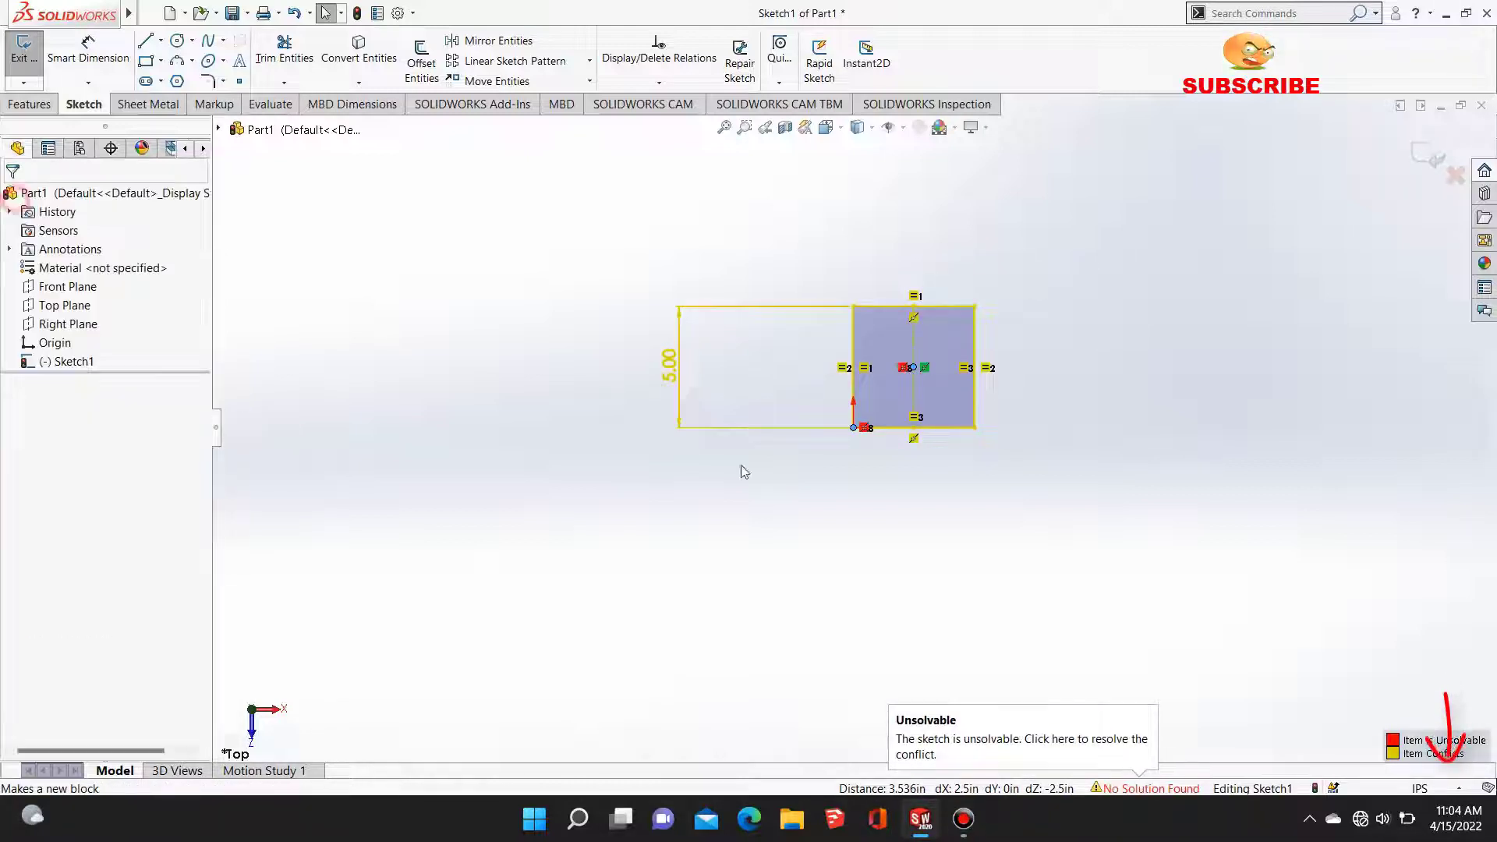
scroll(858, 421, down, 6)
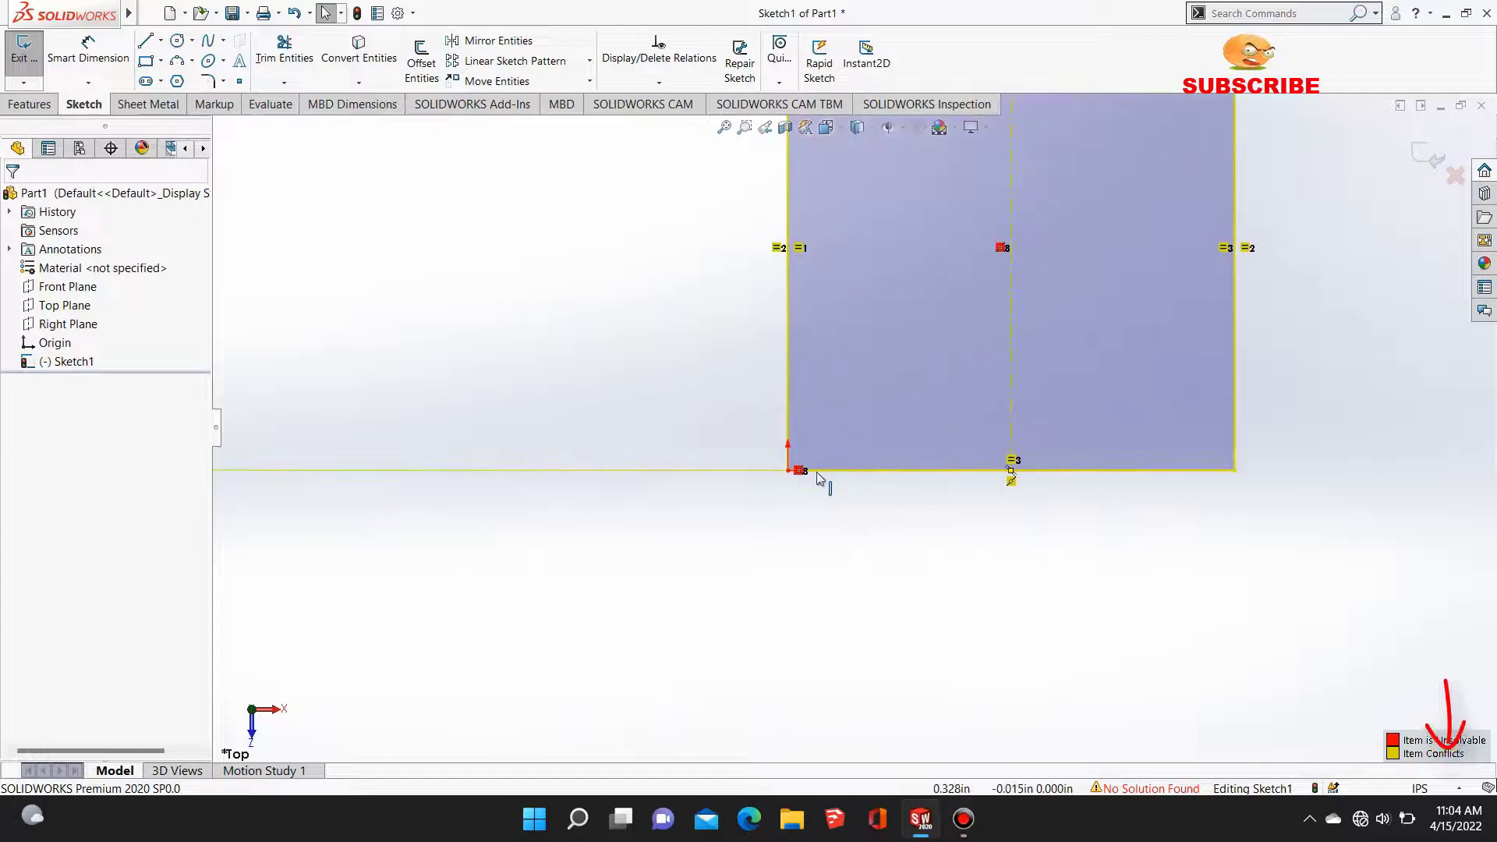
key(Delete)
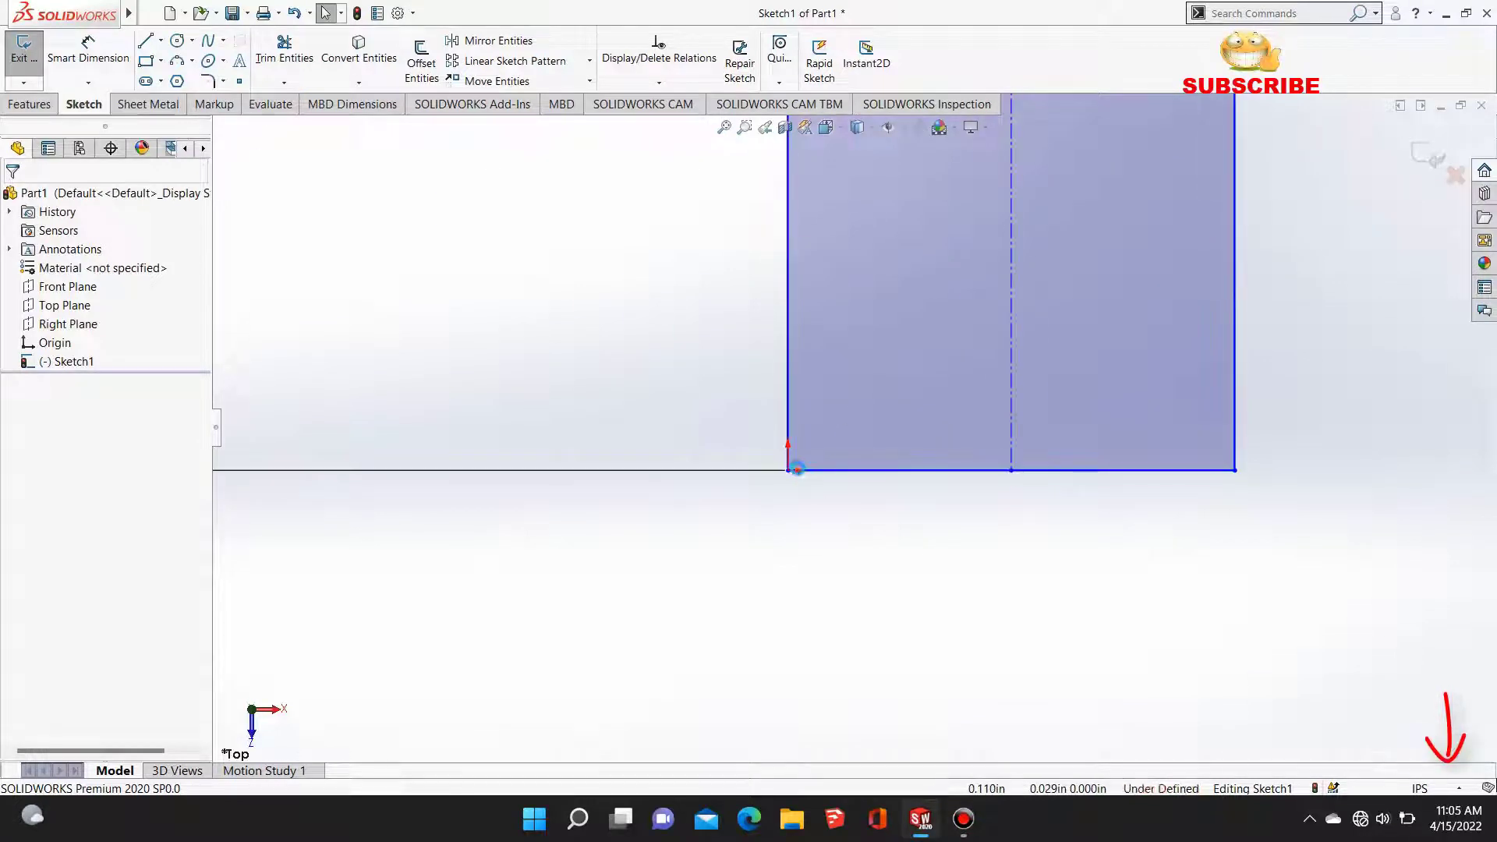
Step: Move the square's lower-left corner off the origin to about X -0.45 in, Y -0.42 in
click(787, 471)
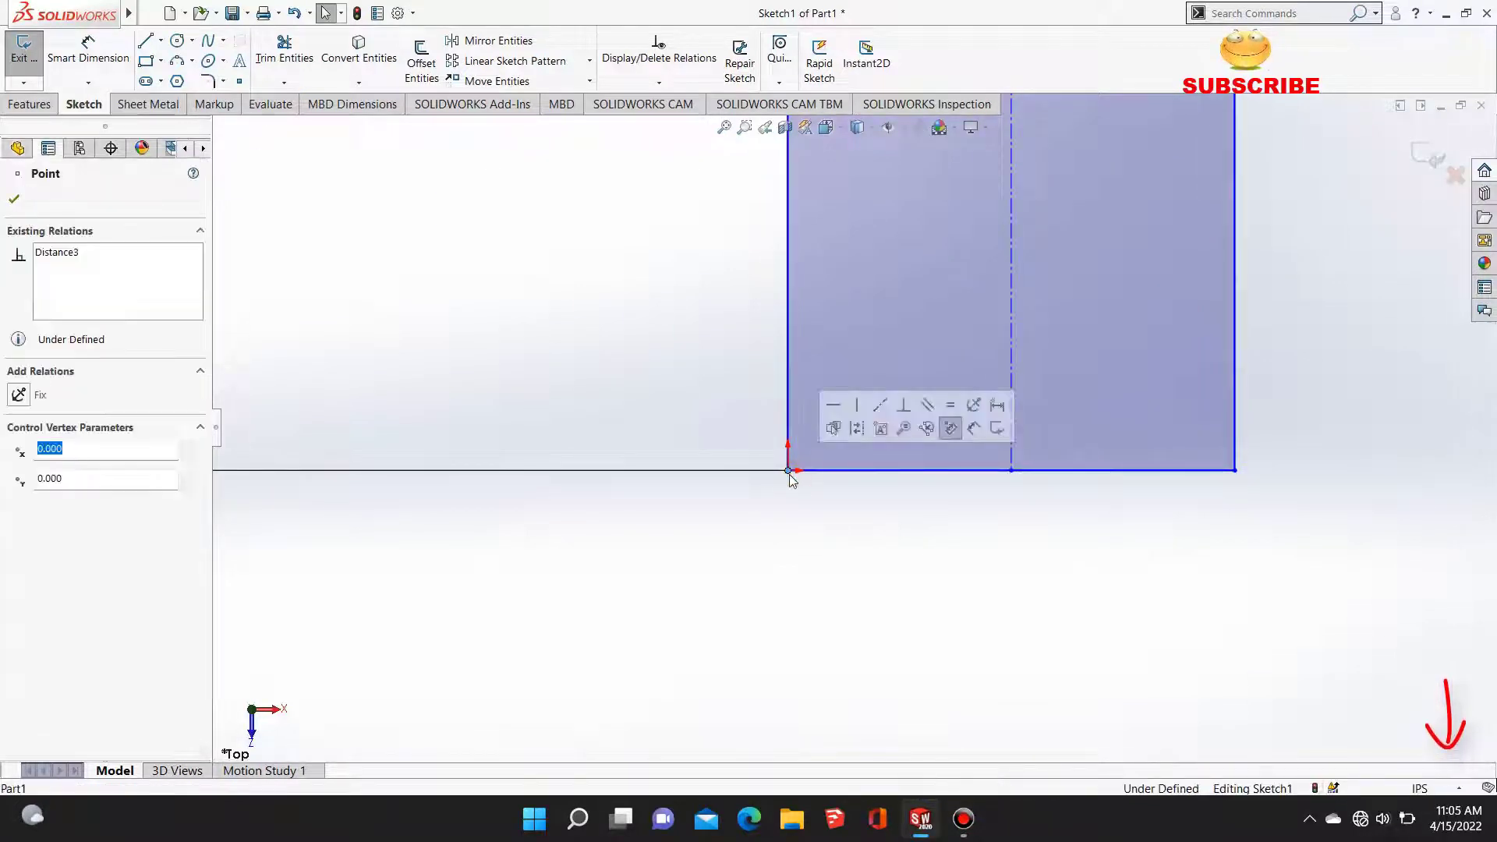
click(819, 516)
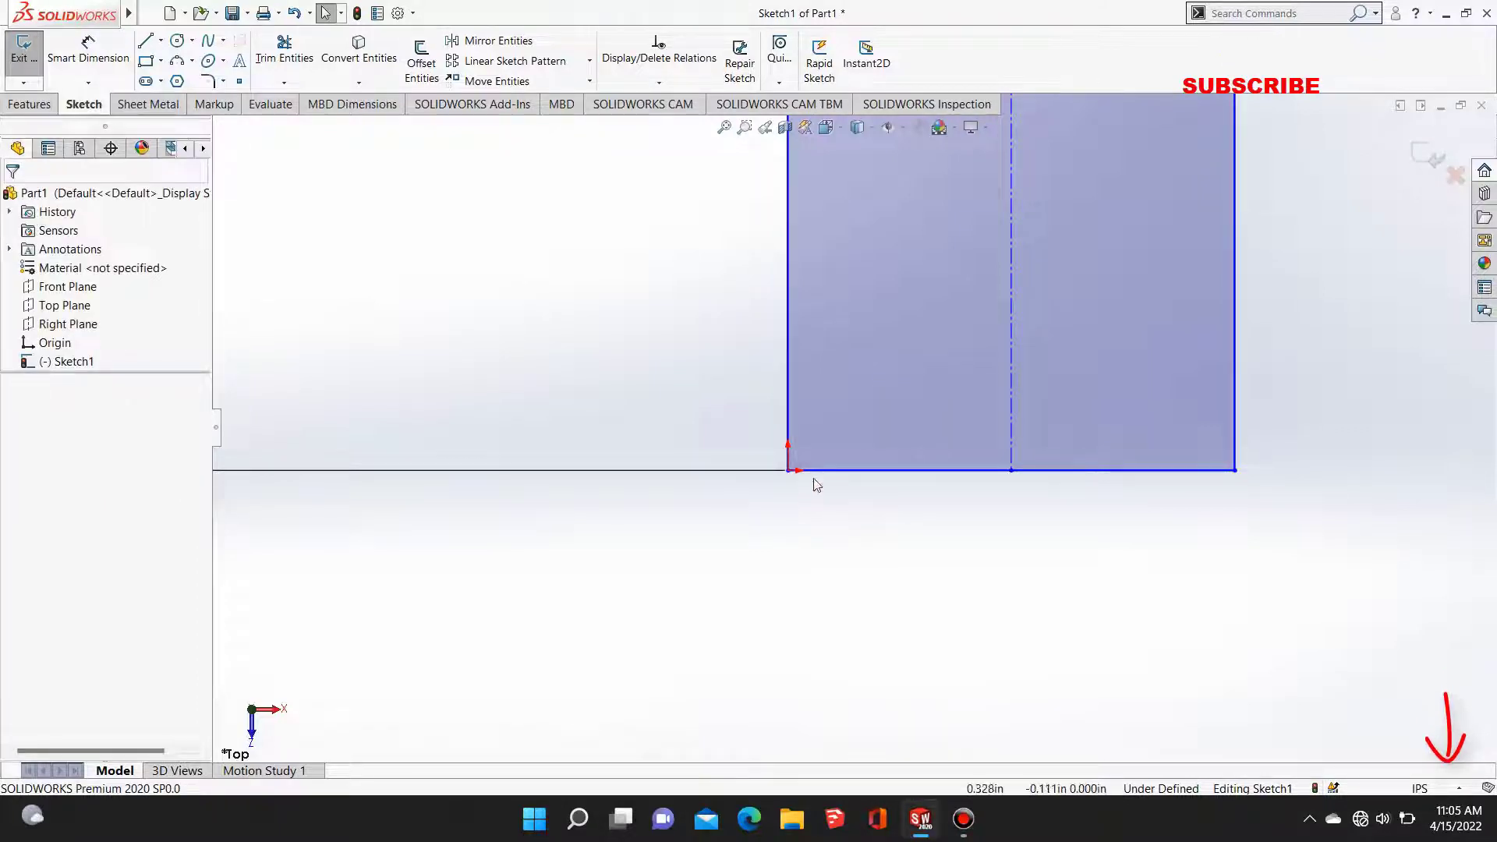
drag(788, 471, 748, 506)
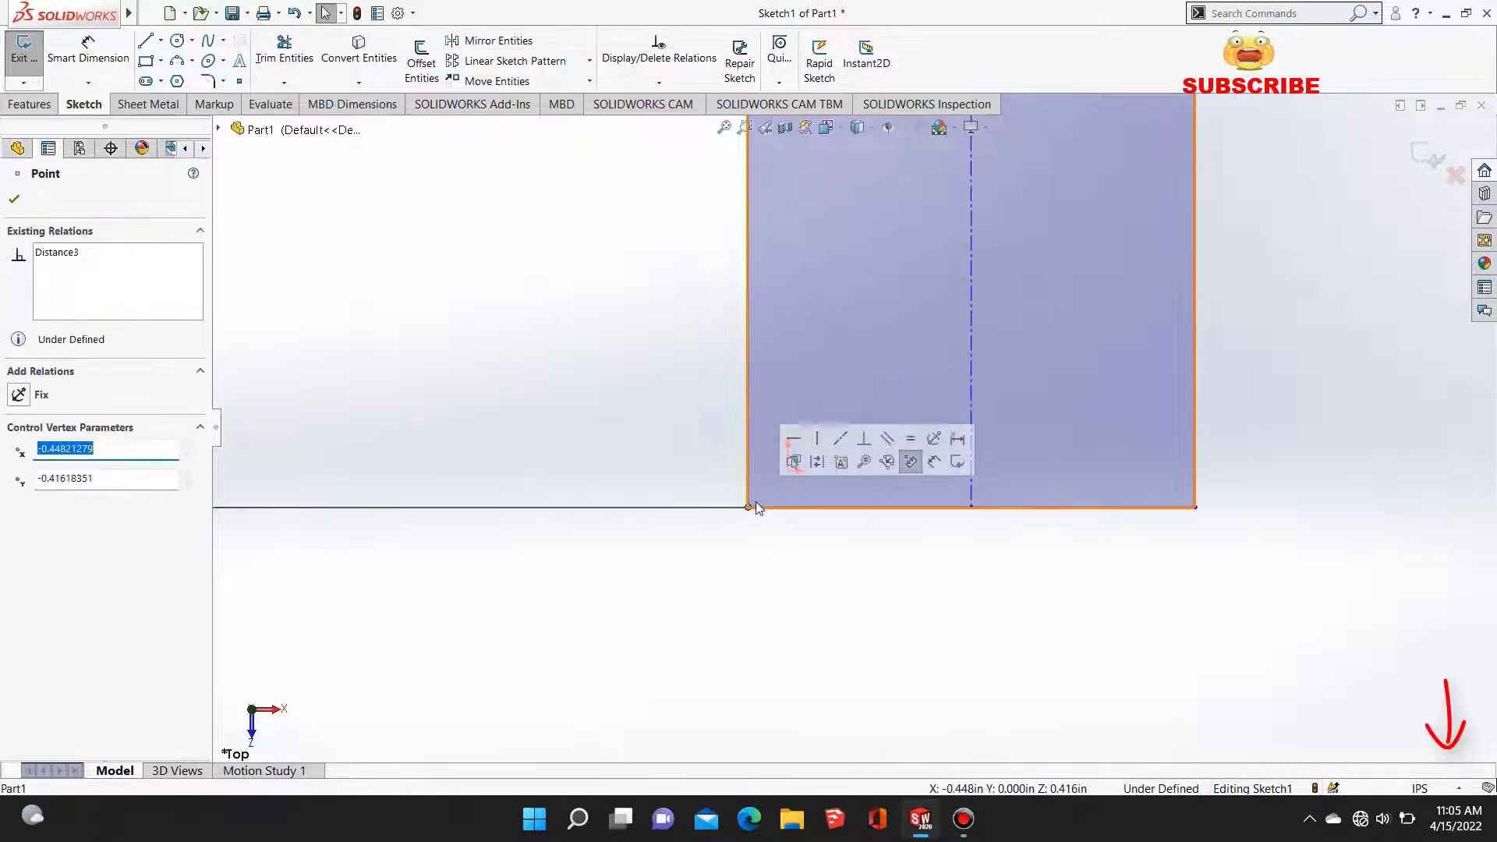
click(862, 565)
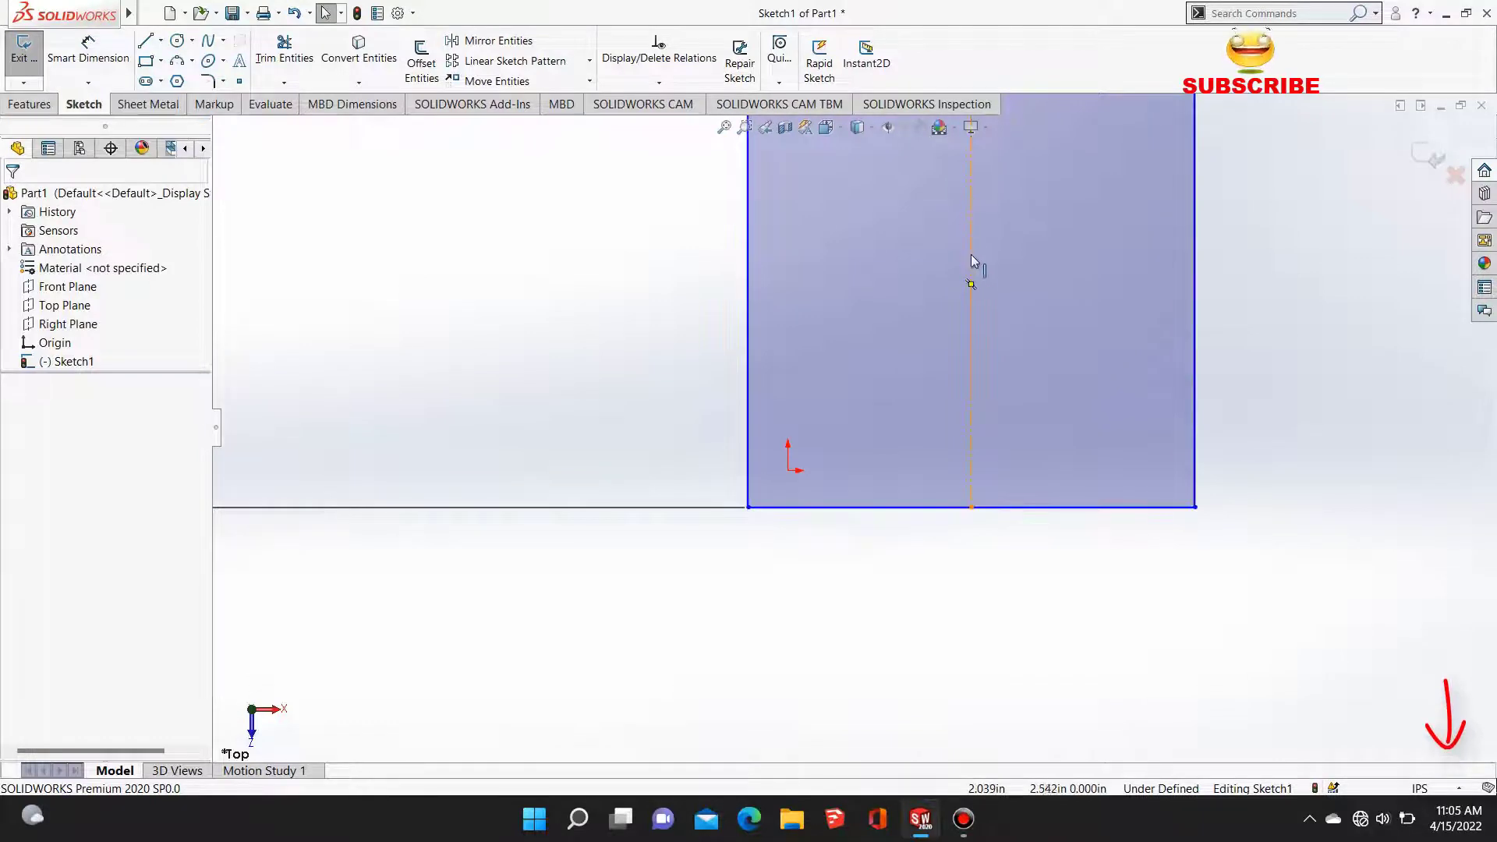
Step: Make the centerline's midpoint coincident with the origin so the square is centred on it
click(970, 286)
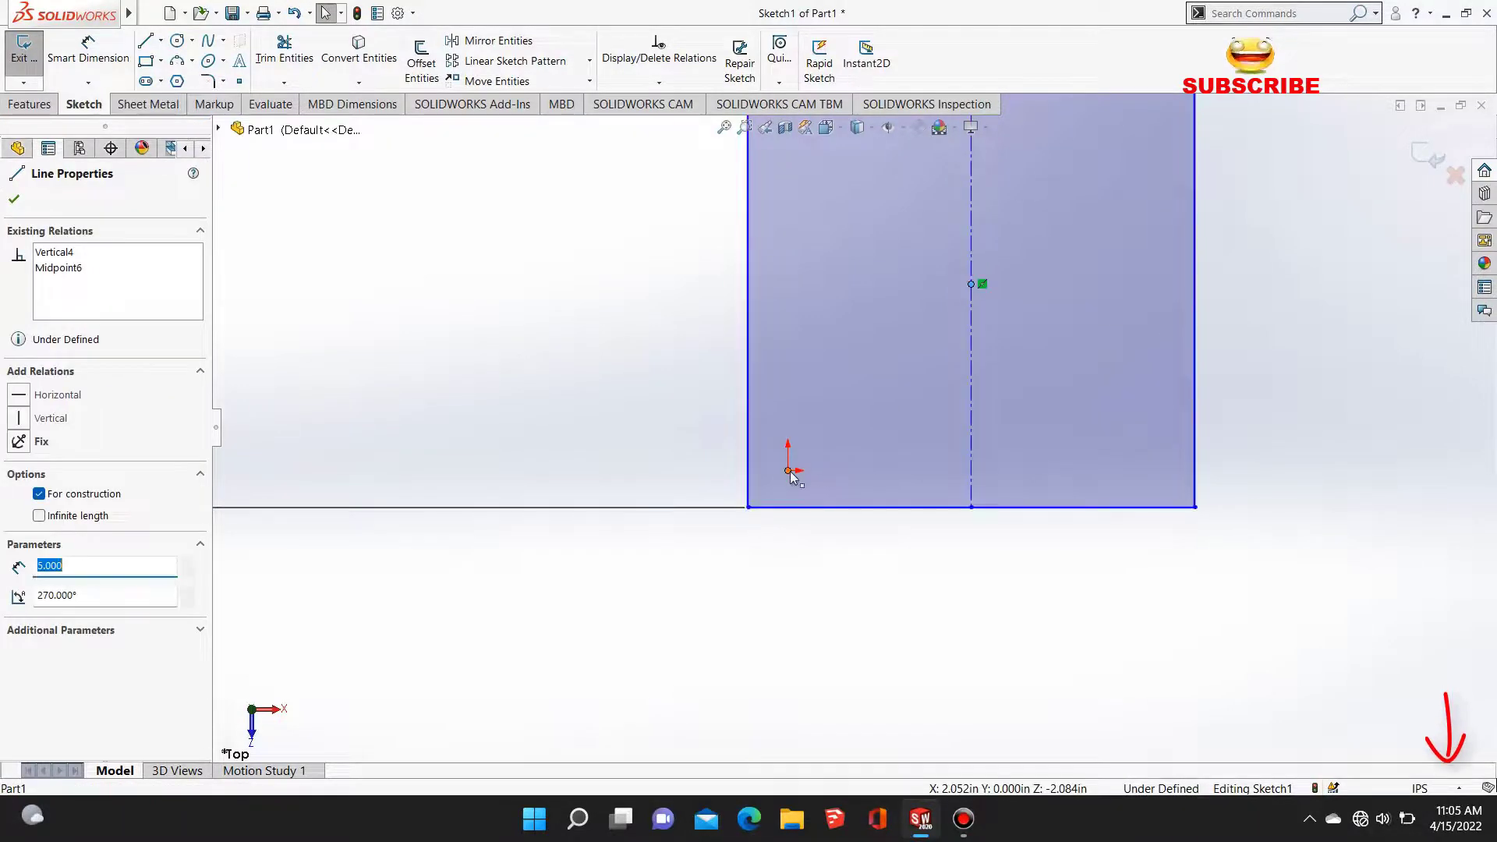
ctrl+click(788, 471)
click(883, 401)
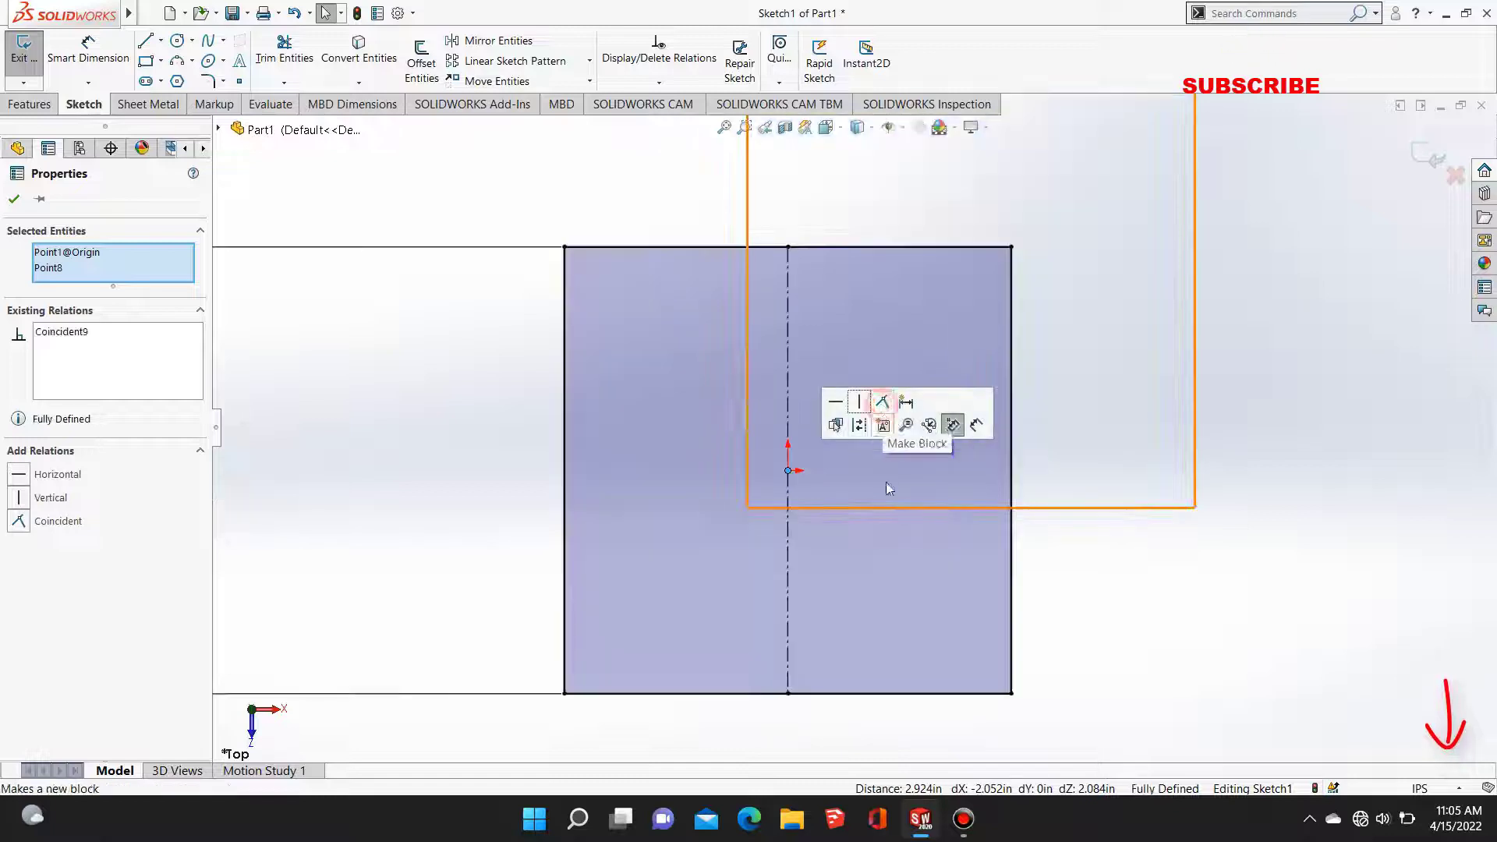
click(1196, 600)
scroll(959, 421, up, 4)
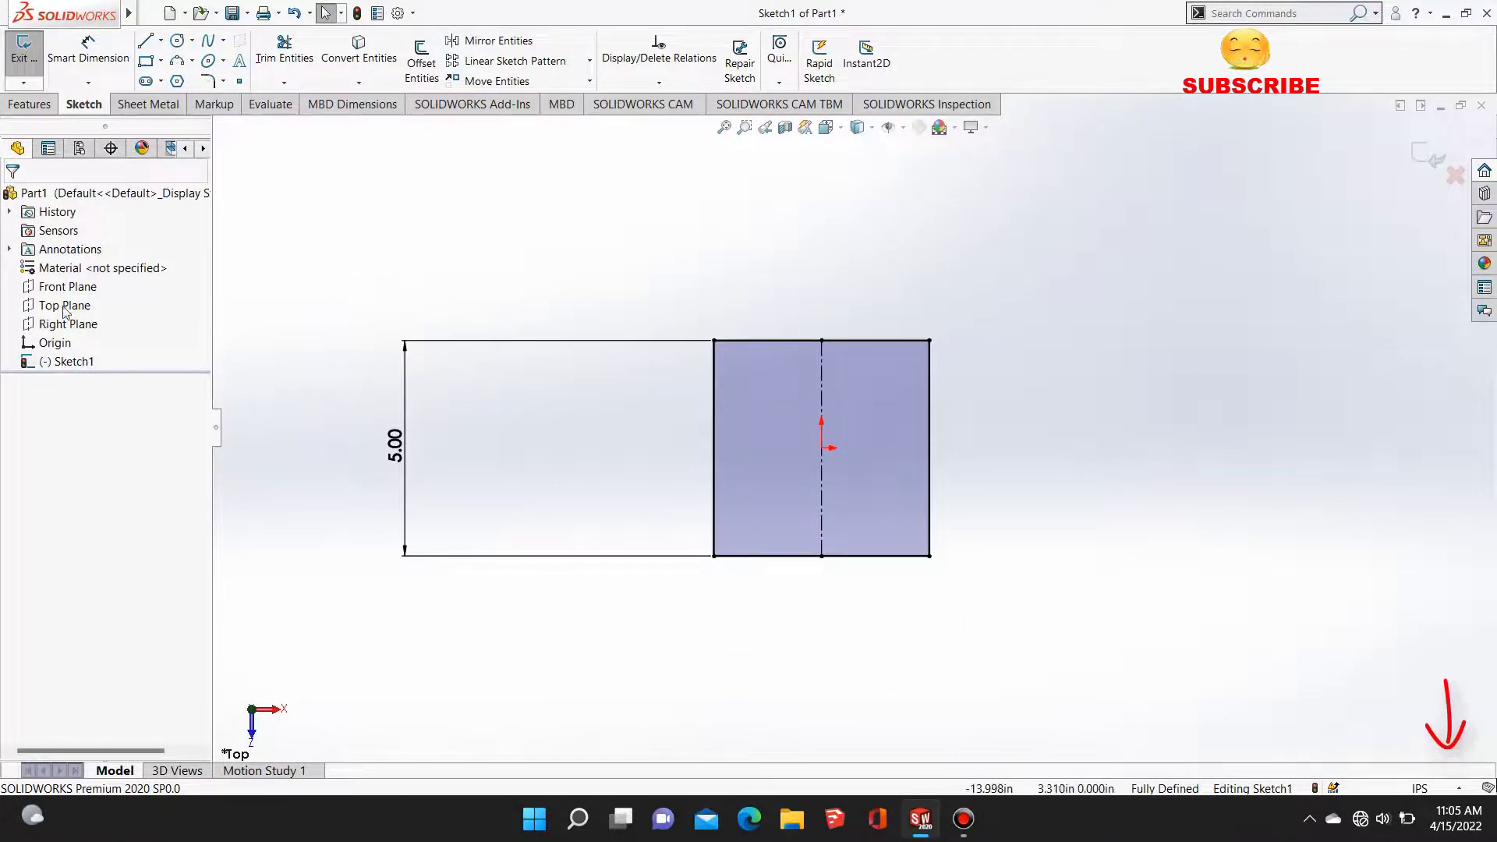
Step: Create a sheet metal Base Flange from the square sketch with a thickness of 0.0025 in
click(132, 109)
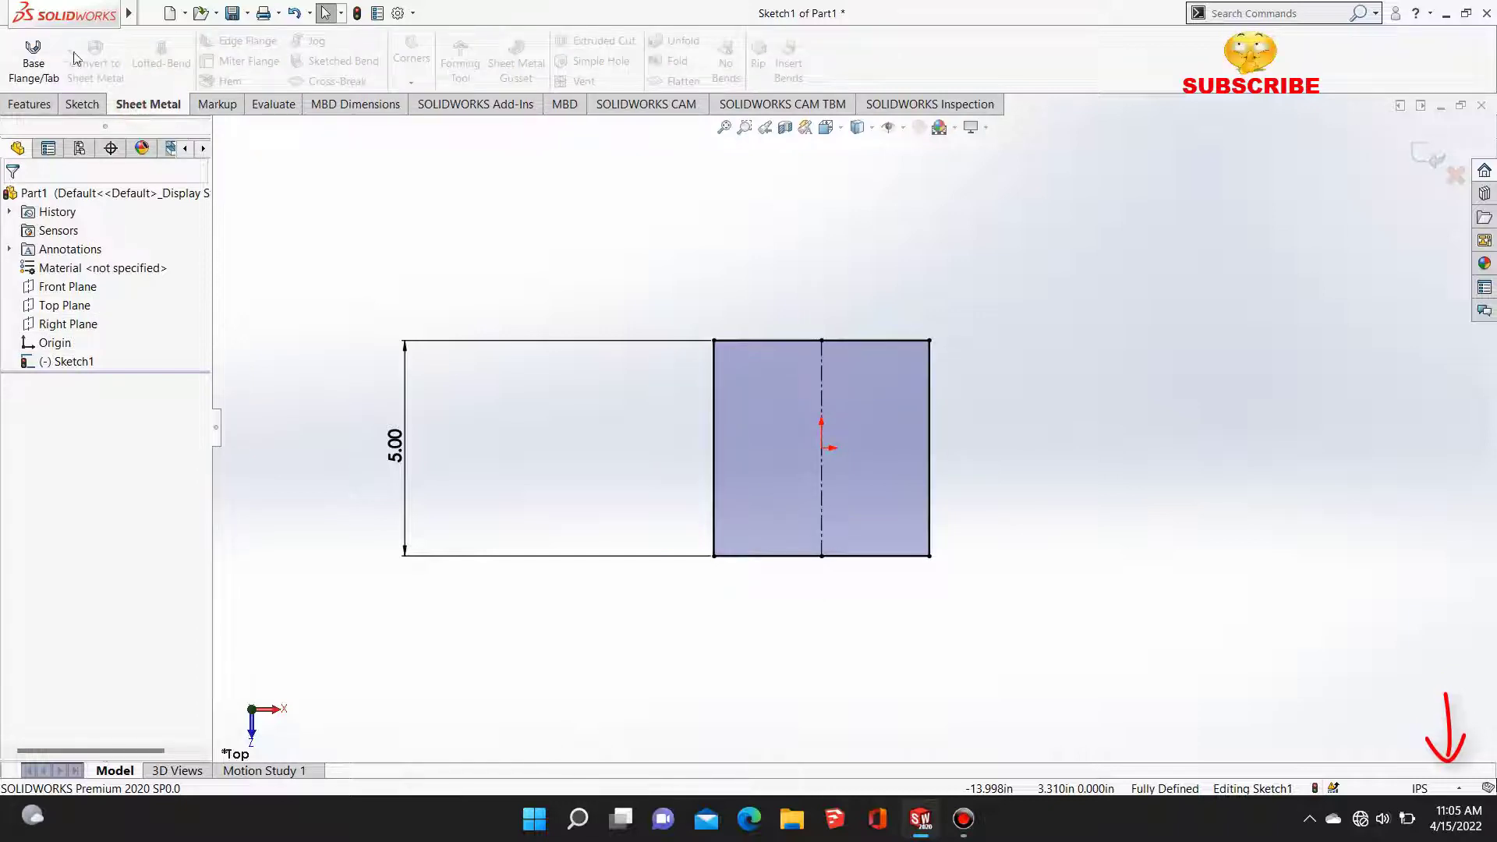
click(33, 63)
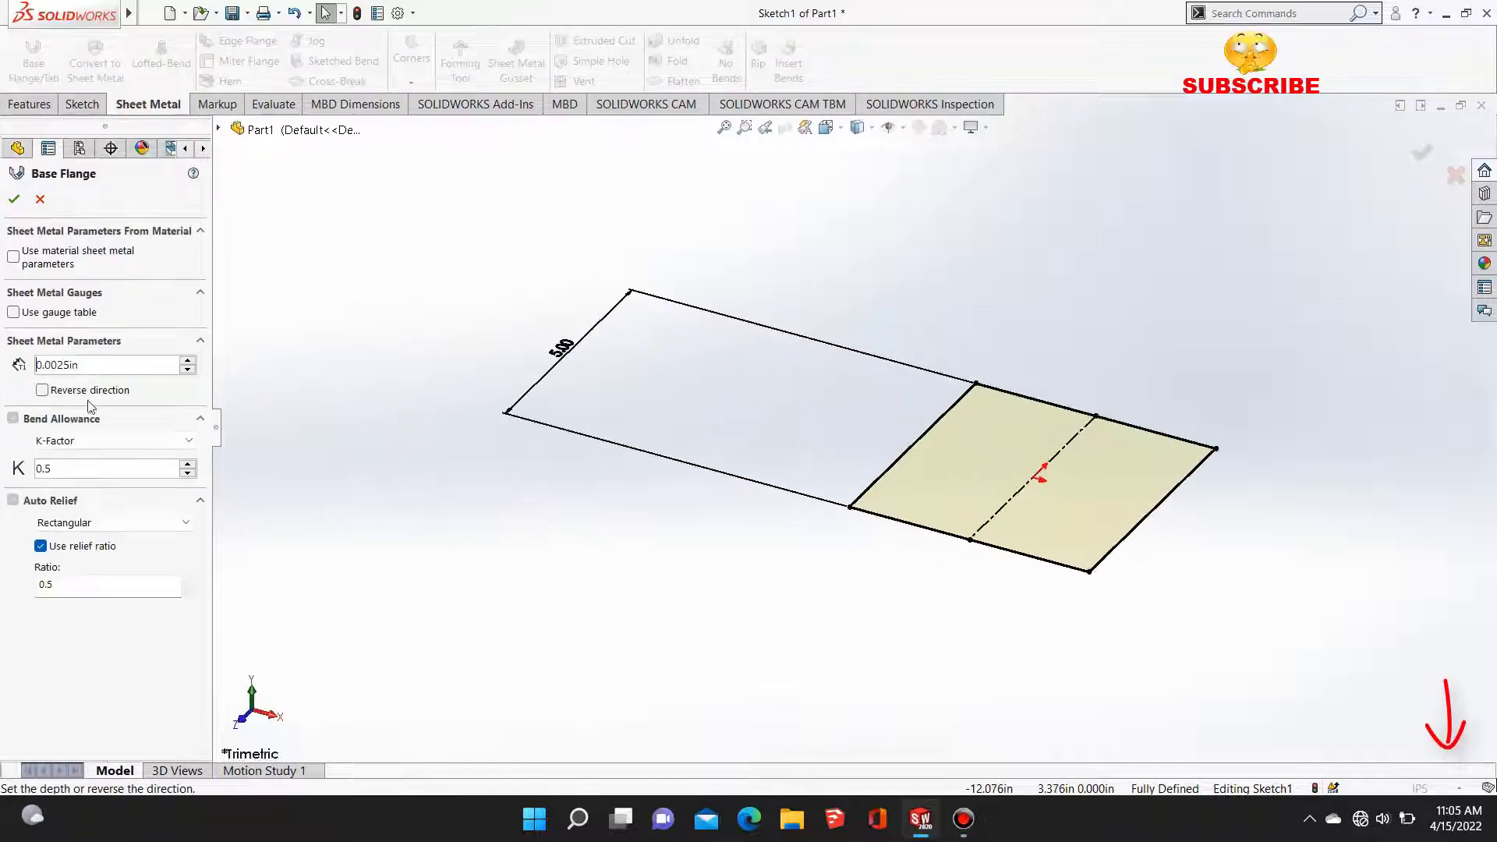
click(14, 201)
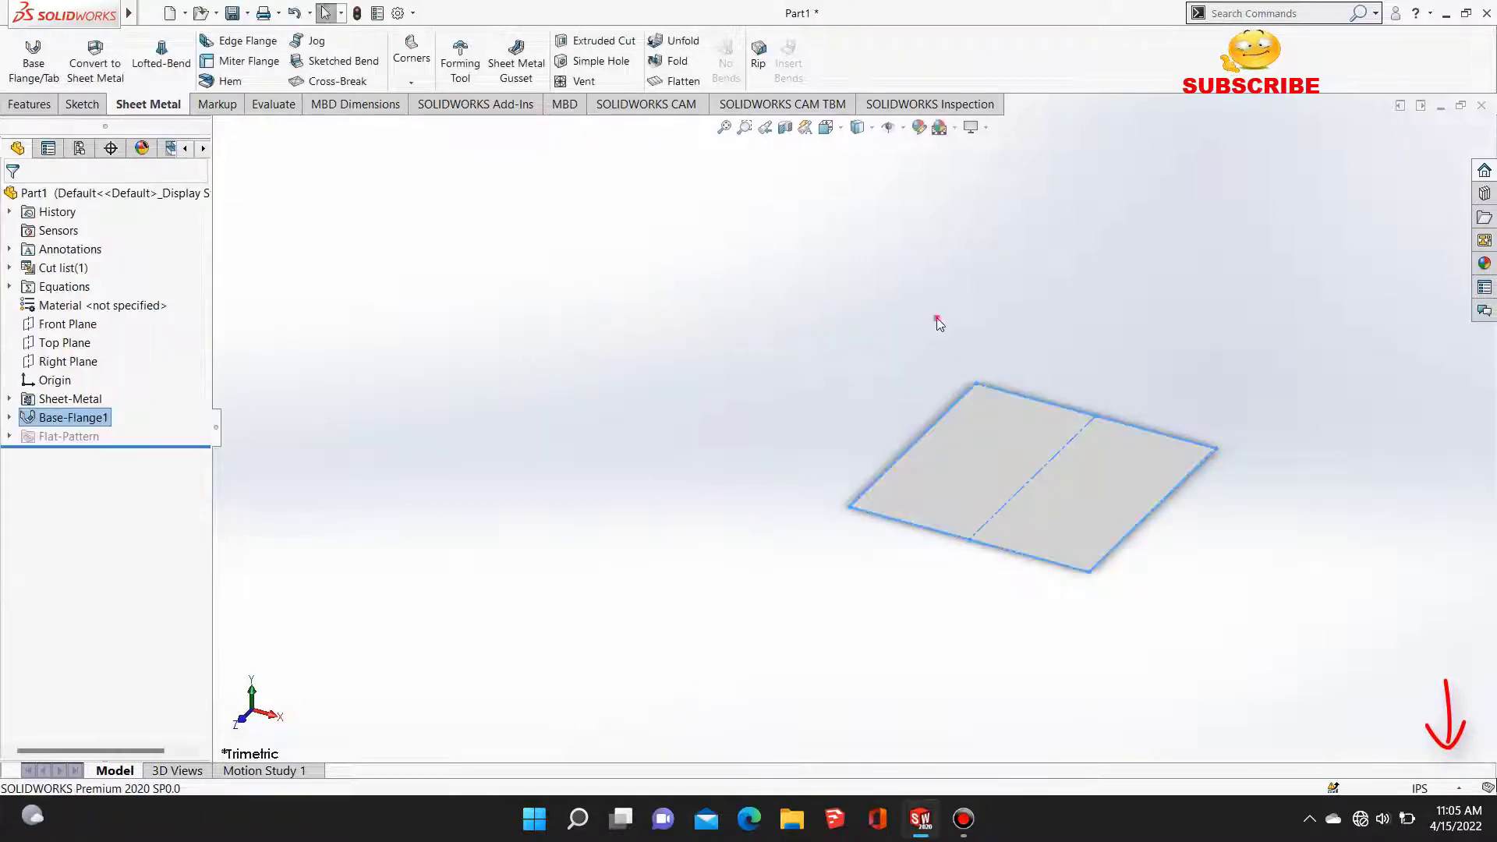
Step: Start a sketch on the flange's large face and draw a vertical line joining the midpoints of its upper and lower edges
scroll(1276, 548, down, 2)
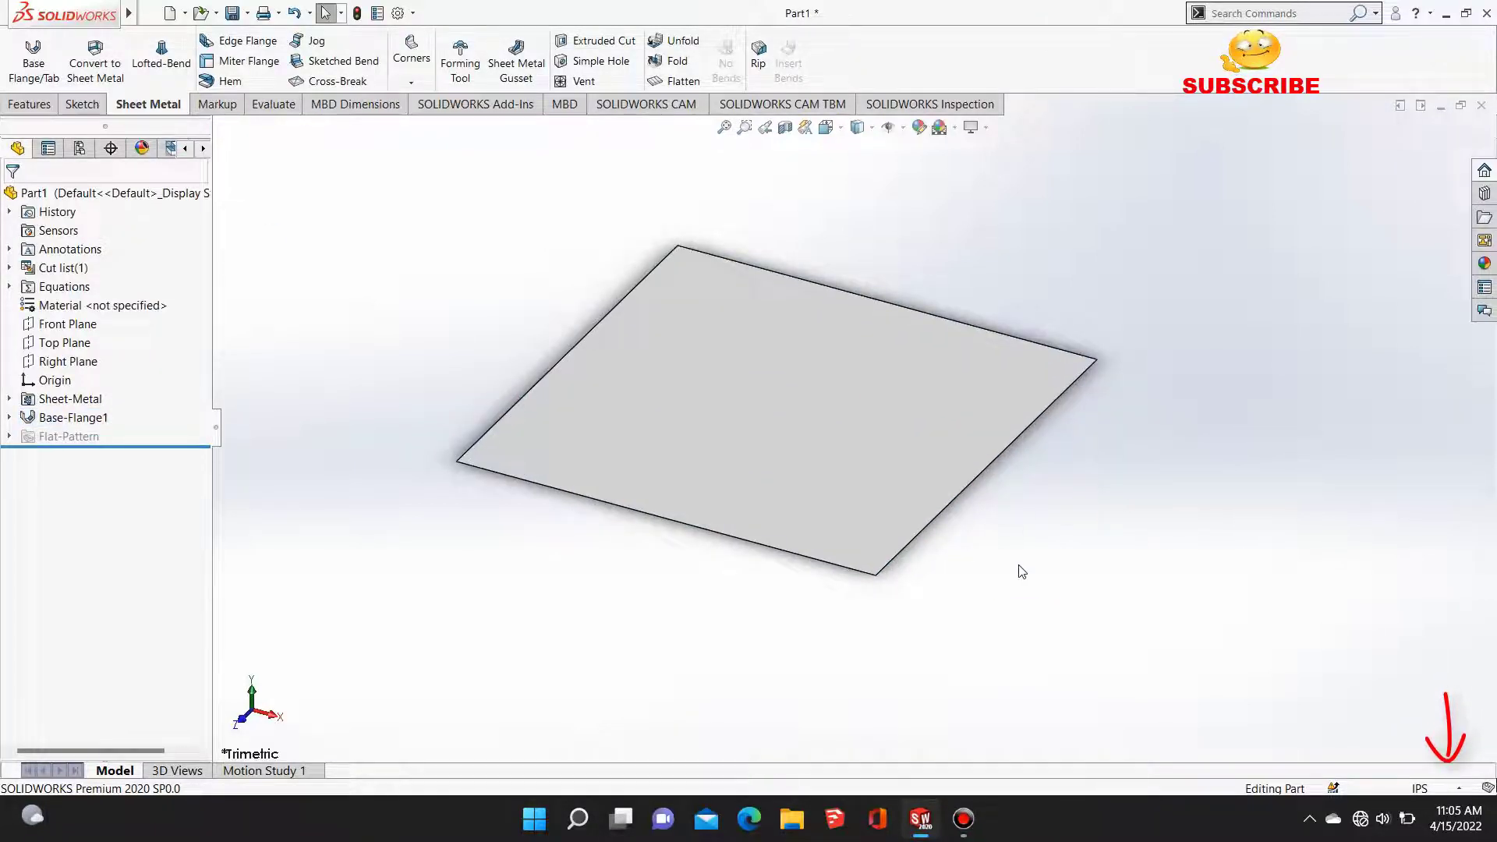
middle_drag(1021, 572, 1079, 591)
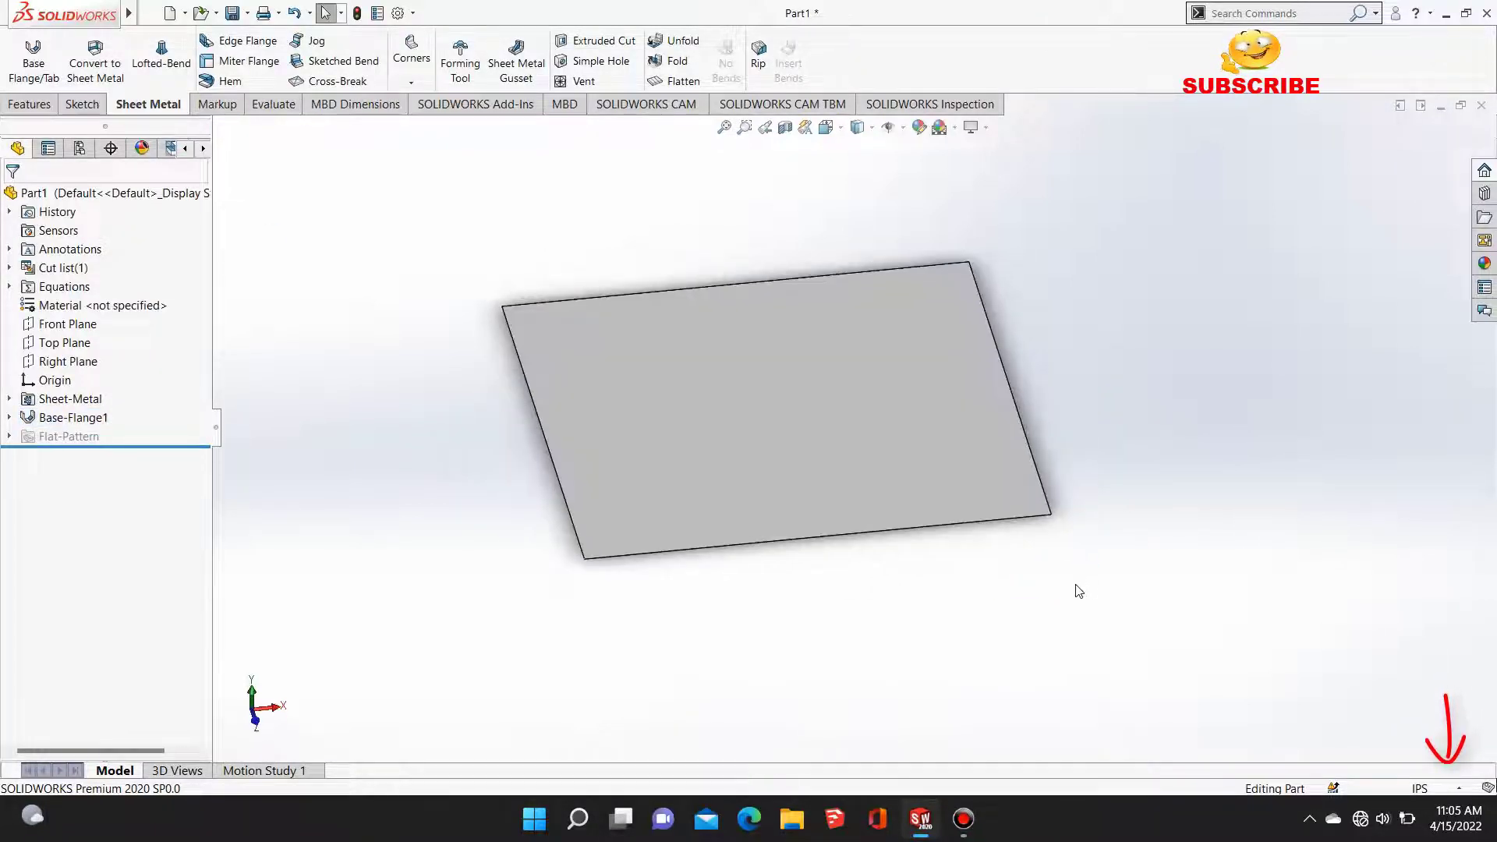
click(769, 447)
click(838, 402)
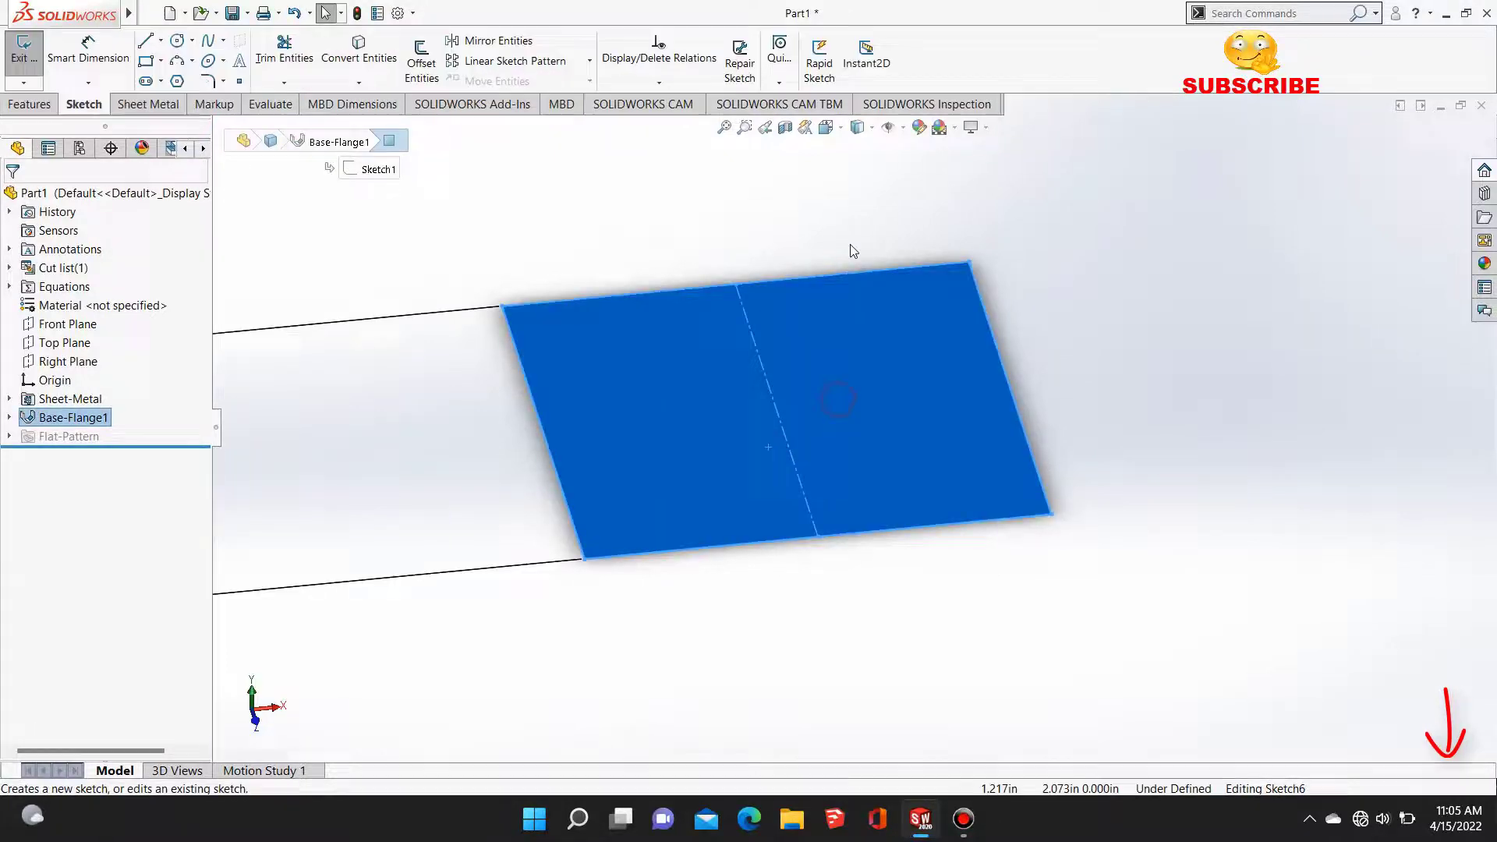
click(839, 131)
click(905, 215)
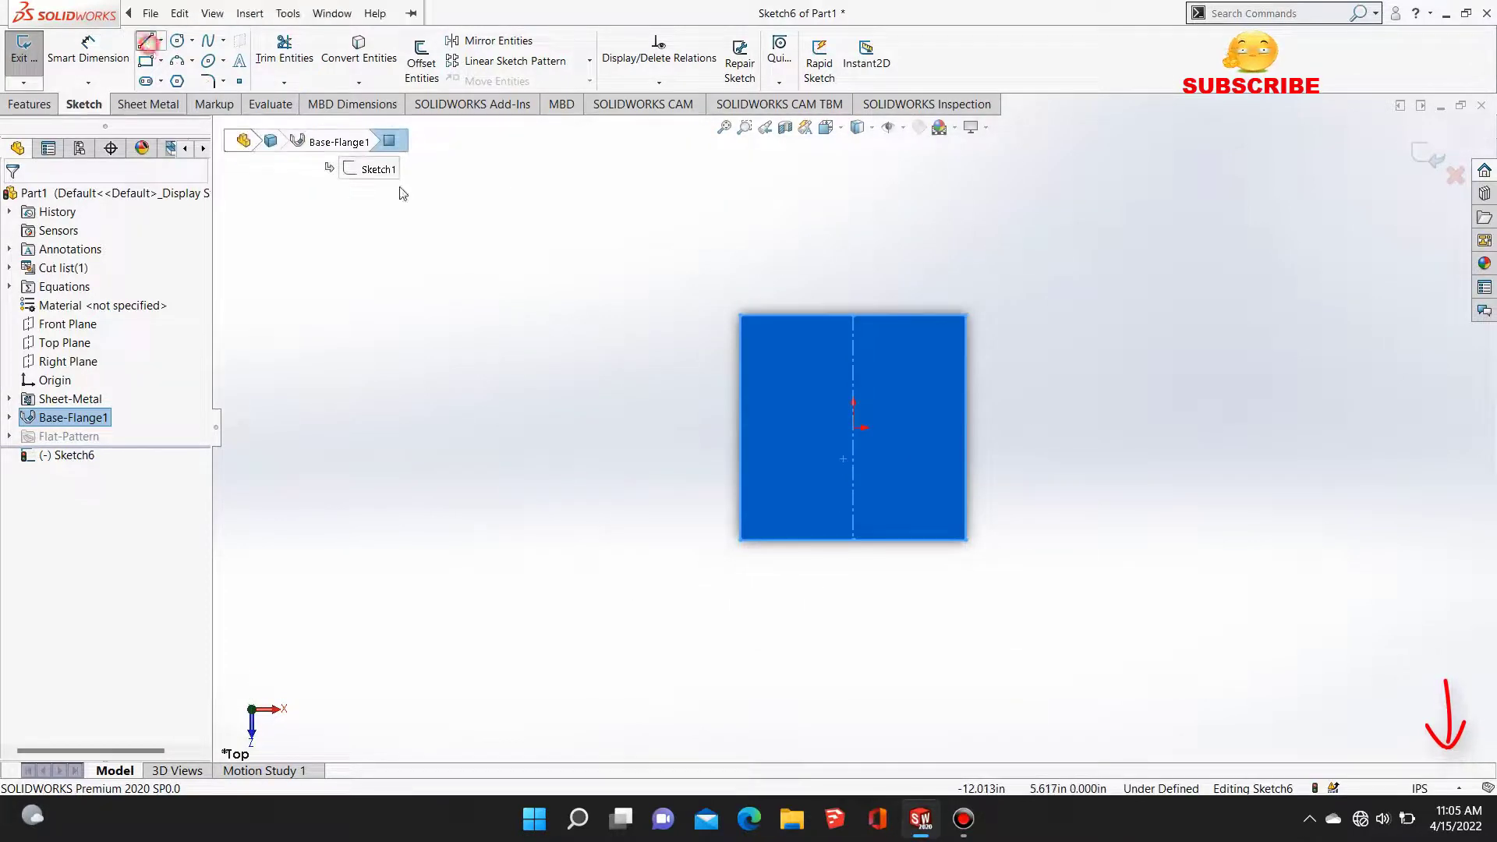
click(853, 316)
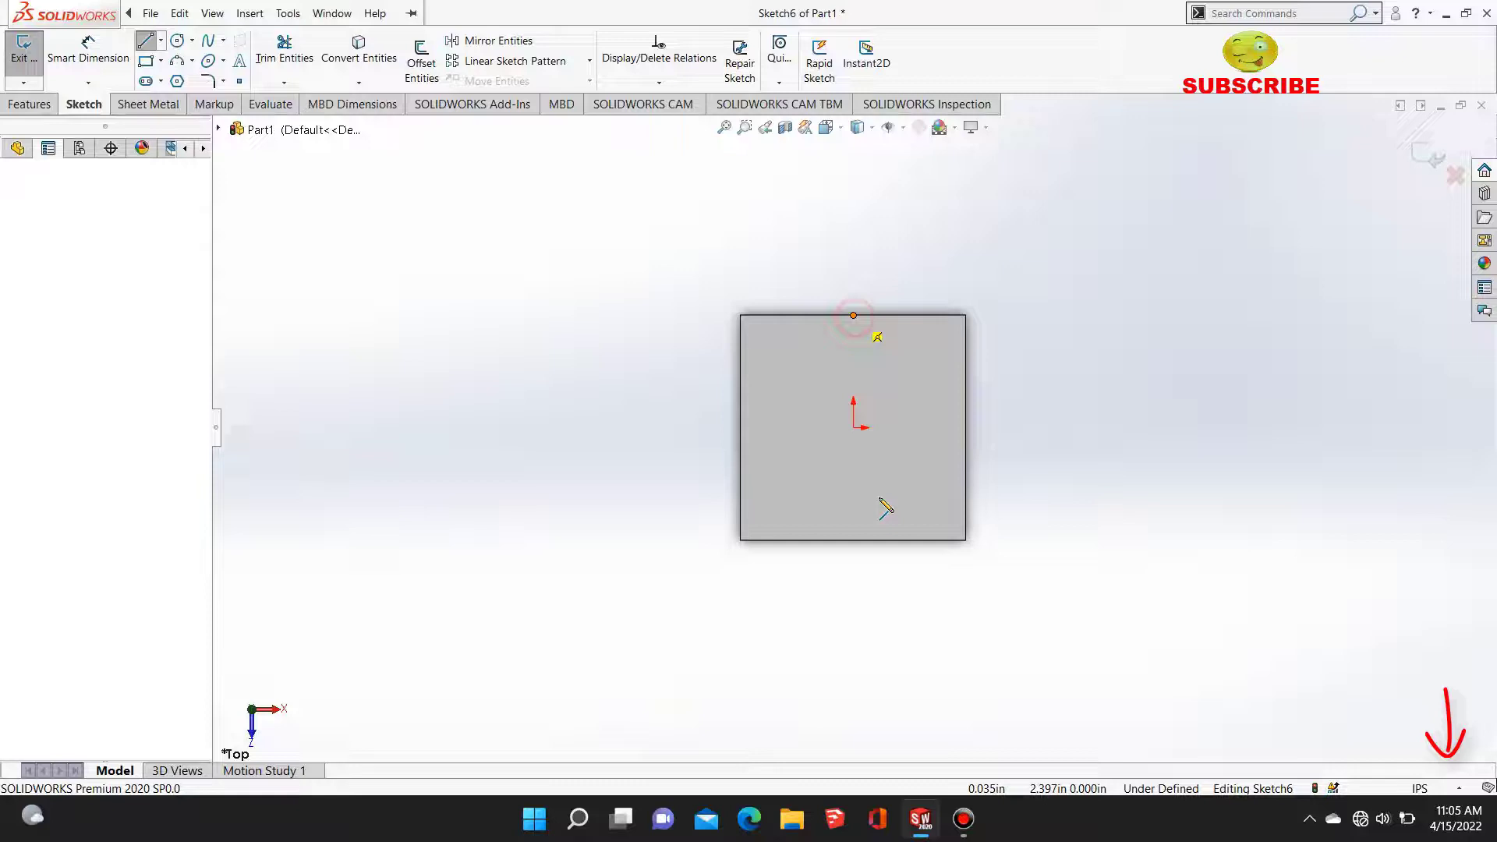
click(853, 540)
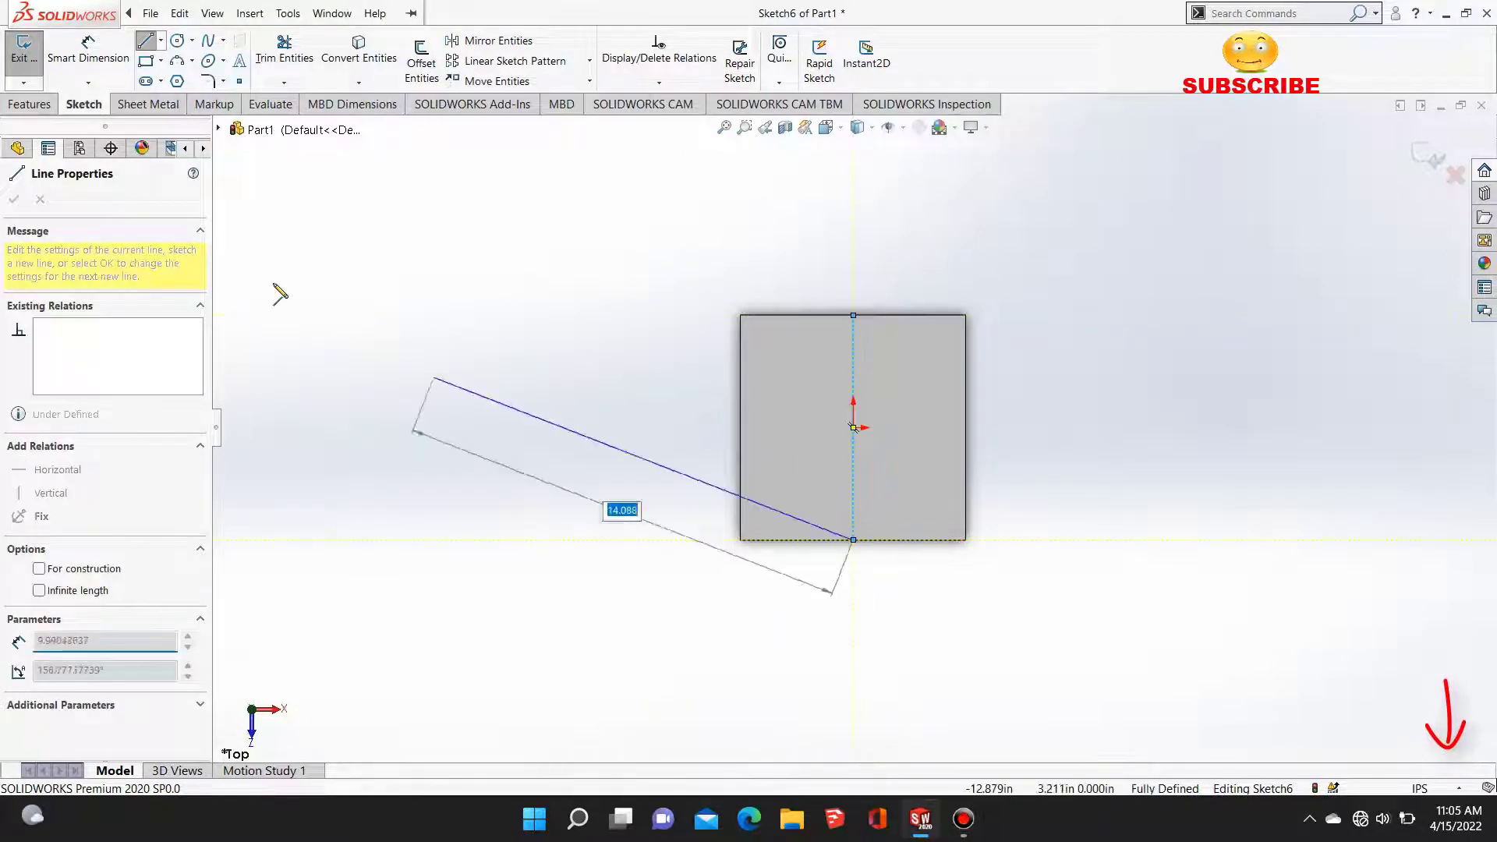
Step: Start a Sketched Bend on the vertical line and replace the default bend radius with 0.0025 in
click(42, 108)
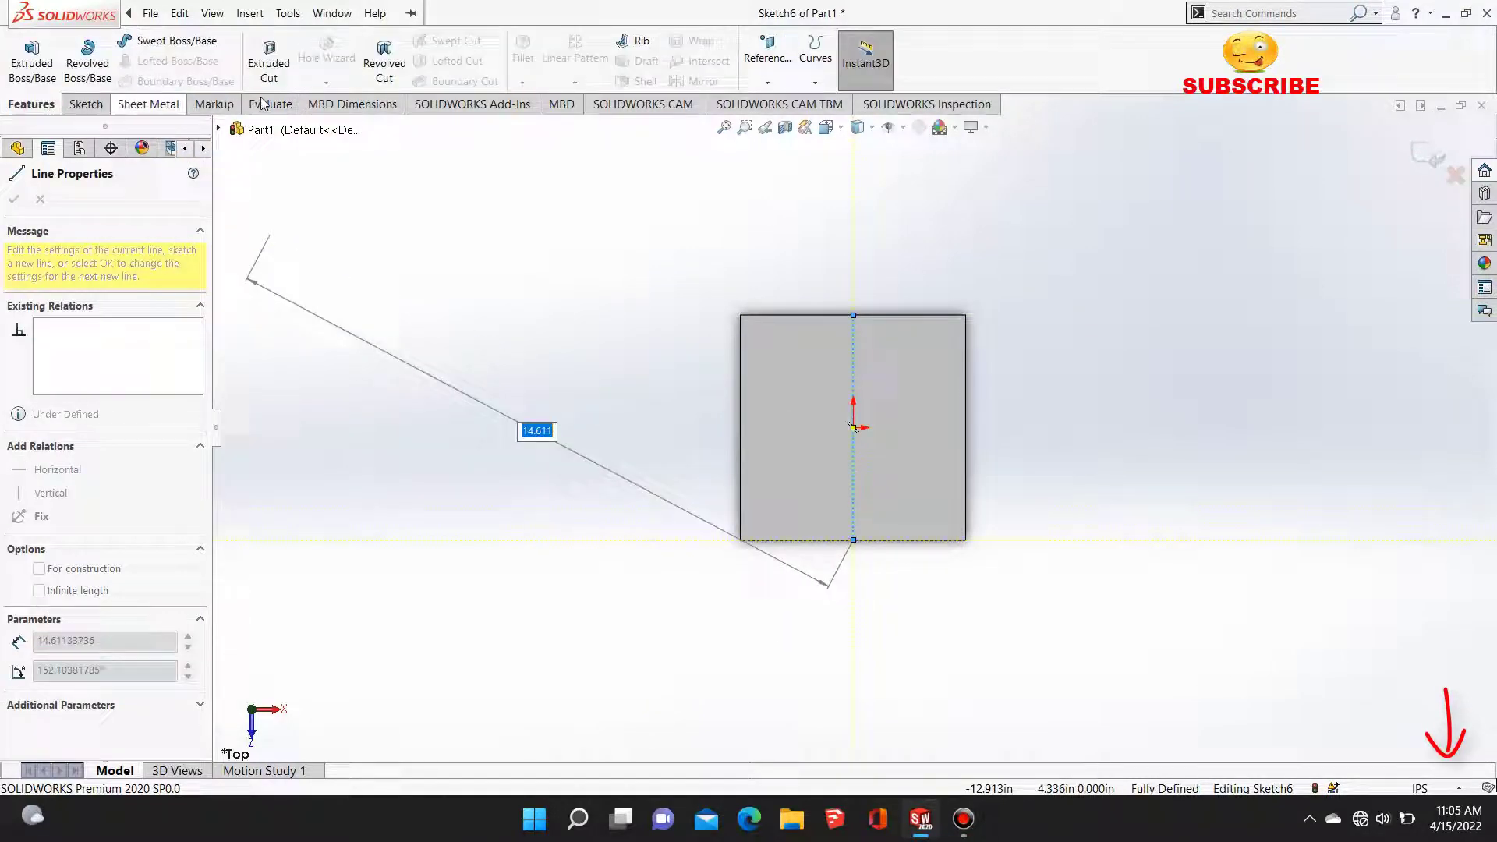
click(148, 105)
click(349, 62)
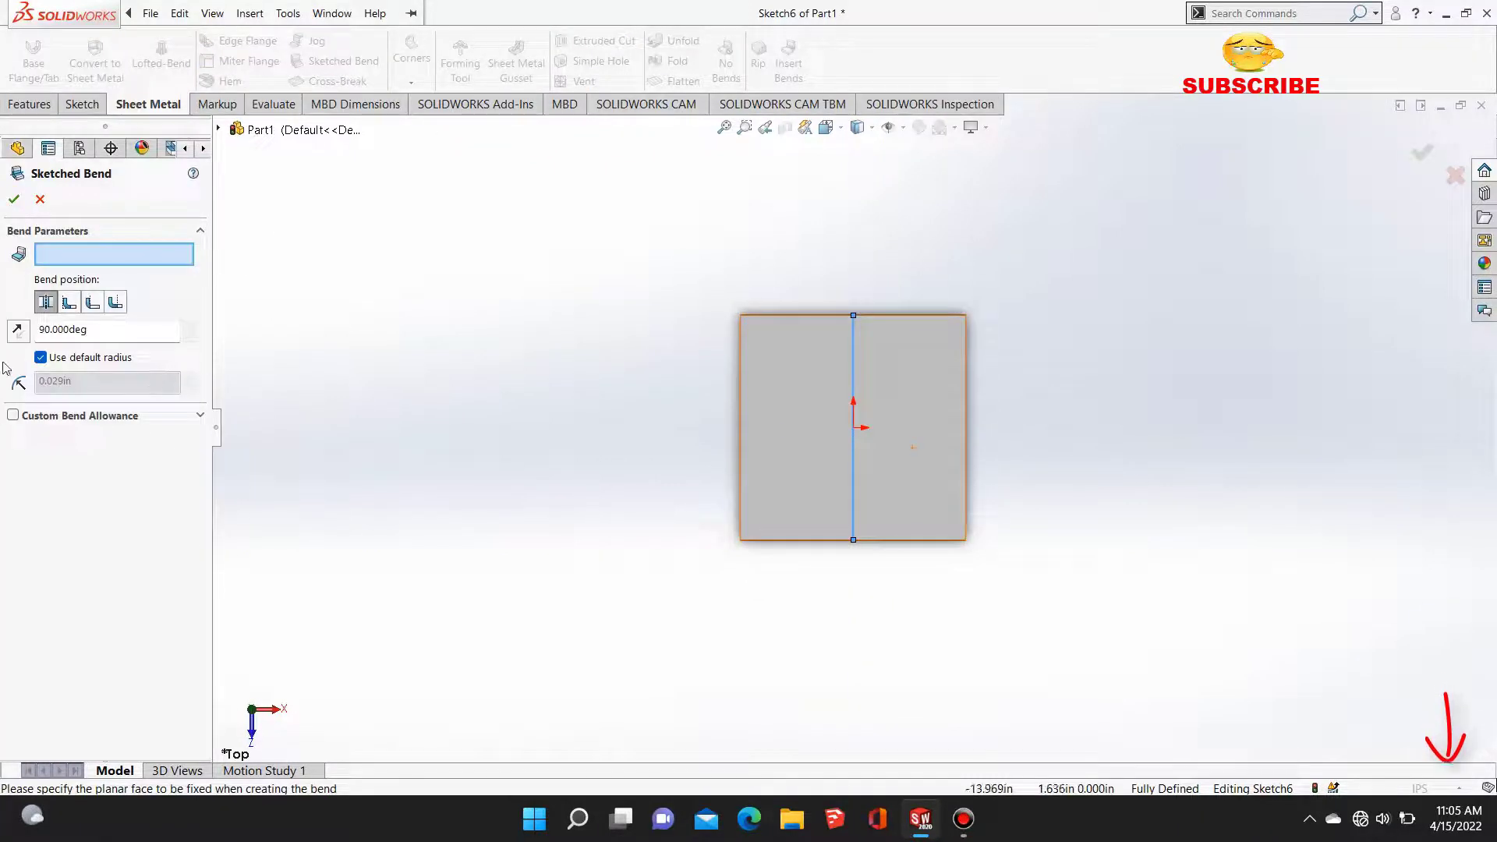
click(40, 359)
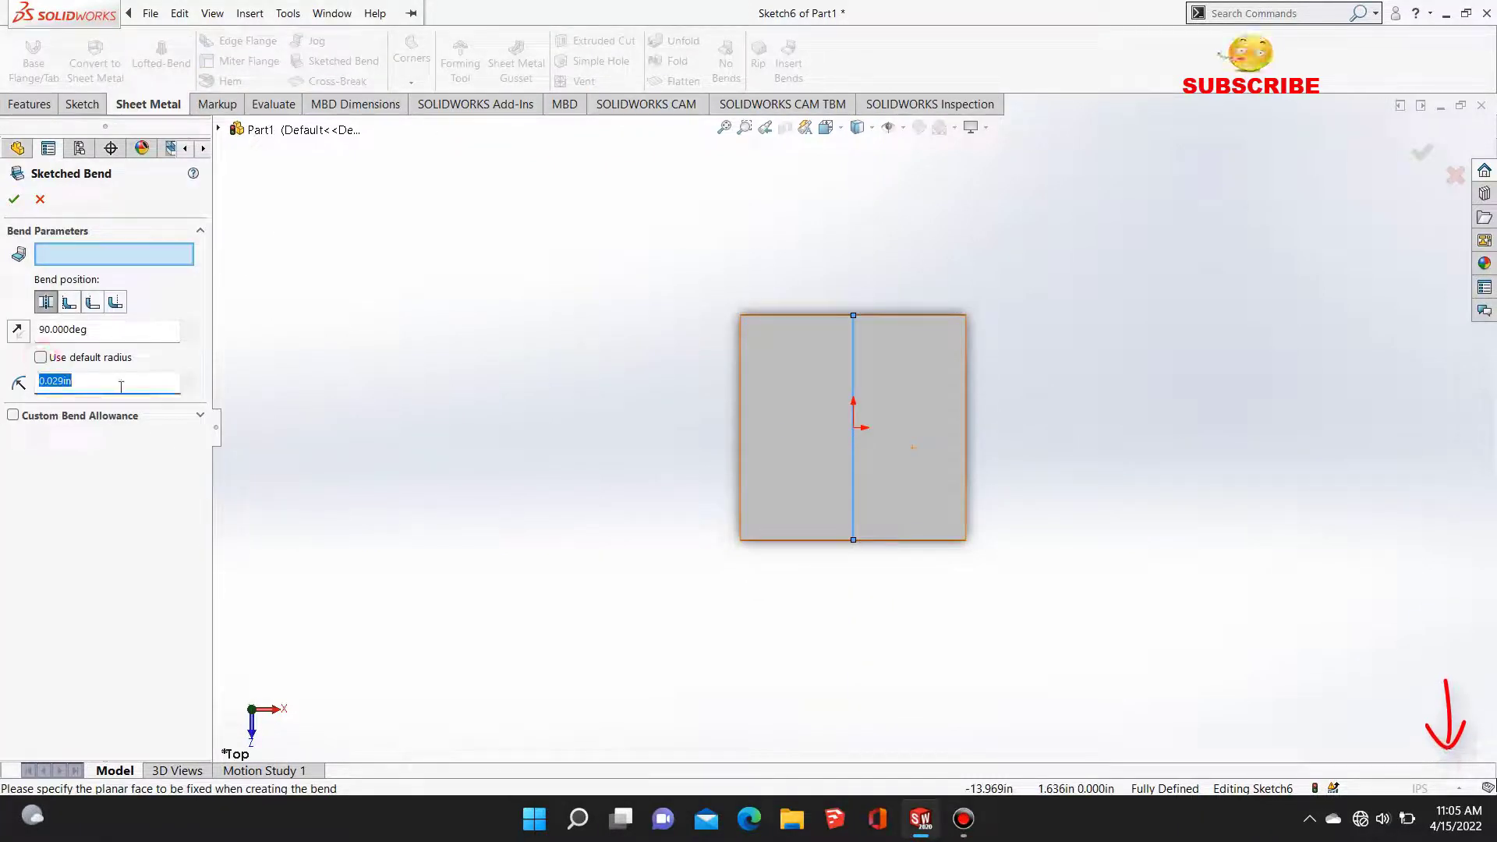
text(0.)
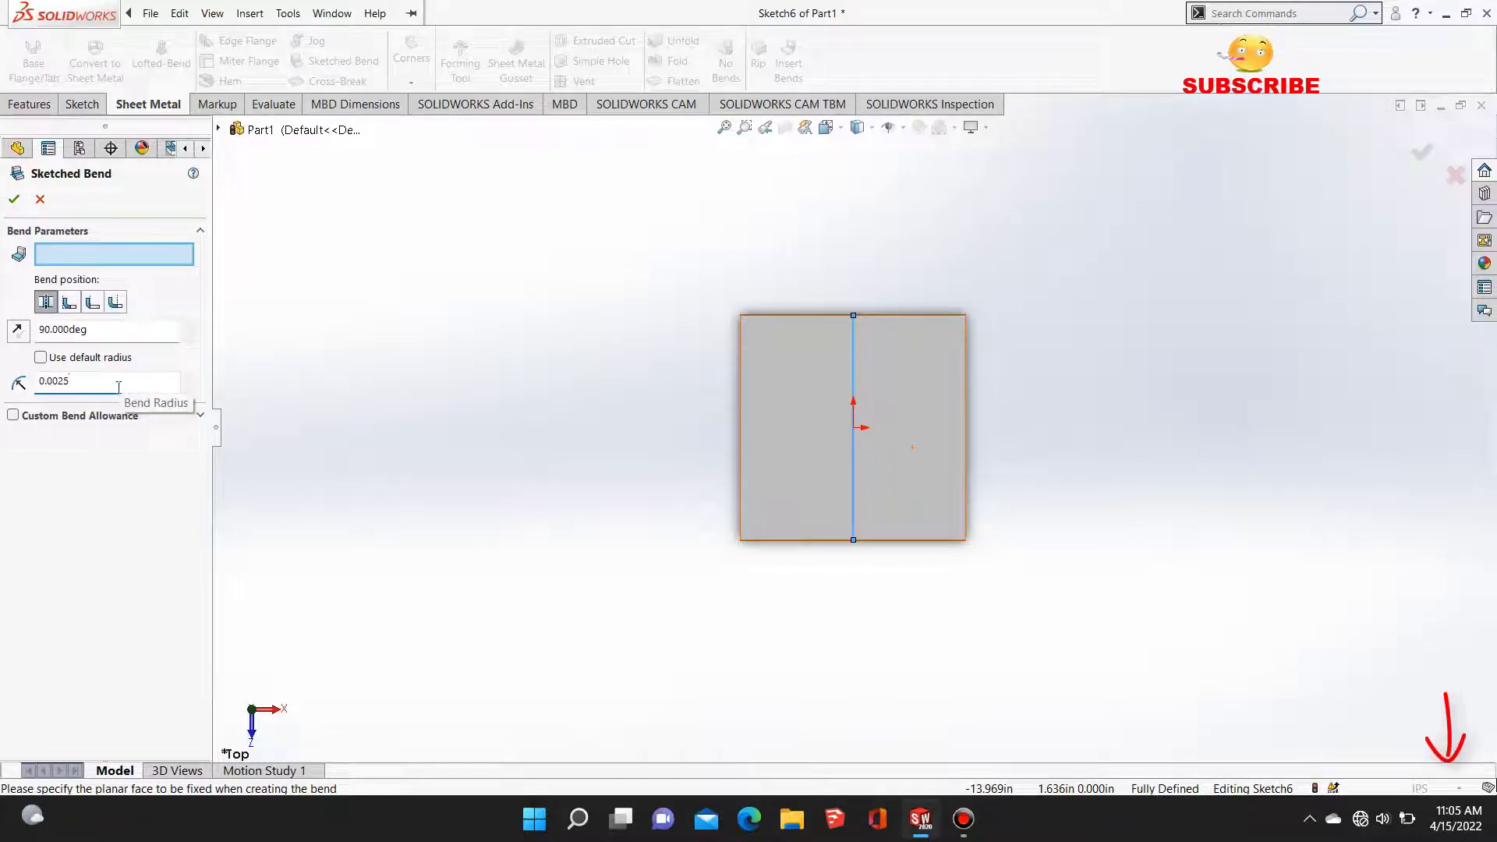
Step: Keep the sheet's right half fixed and complete the bend at an angle of 180 degrees
click(893, 485)
scroll(893, 468, down, 3)
mouse_move(819, 431)
middle_down()
mouse_move(771, 238)
mouse_move(795, 156)
middle_up()
click(98, 327)
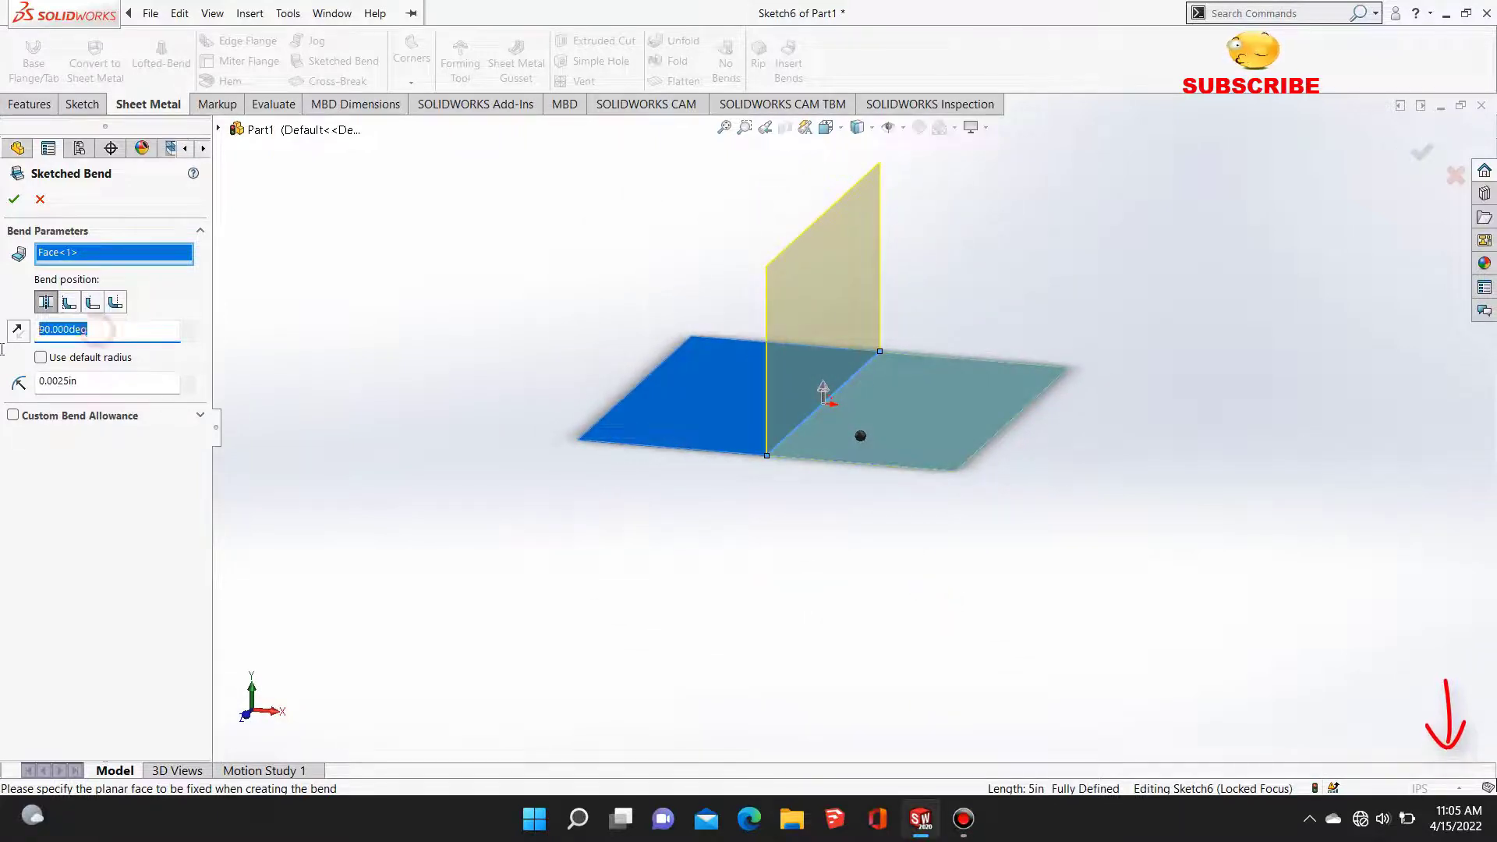
key(Return)
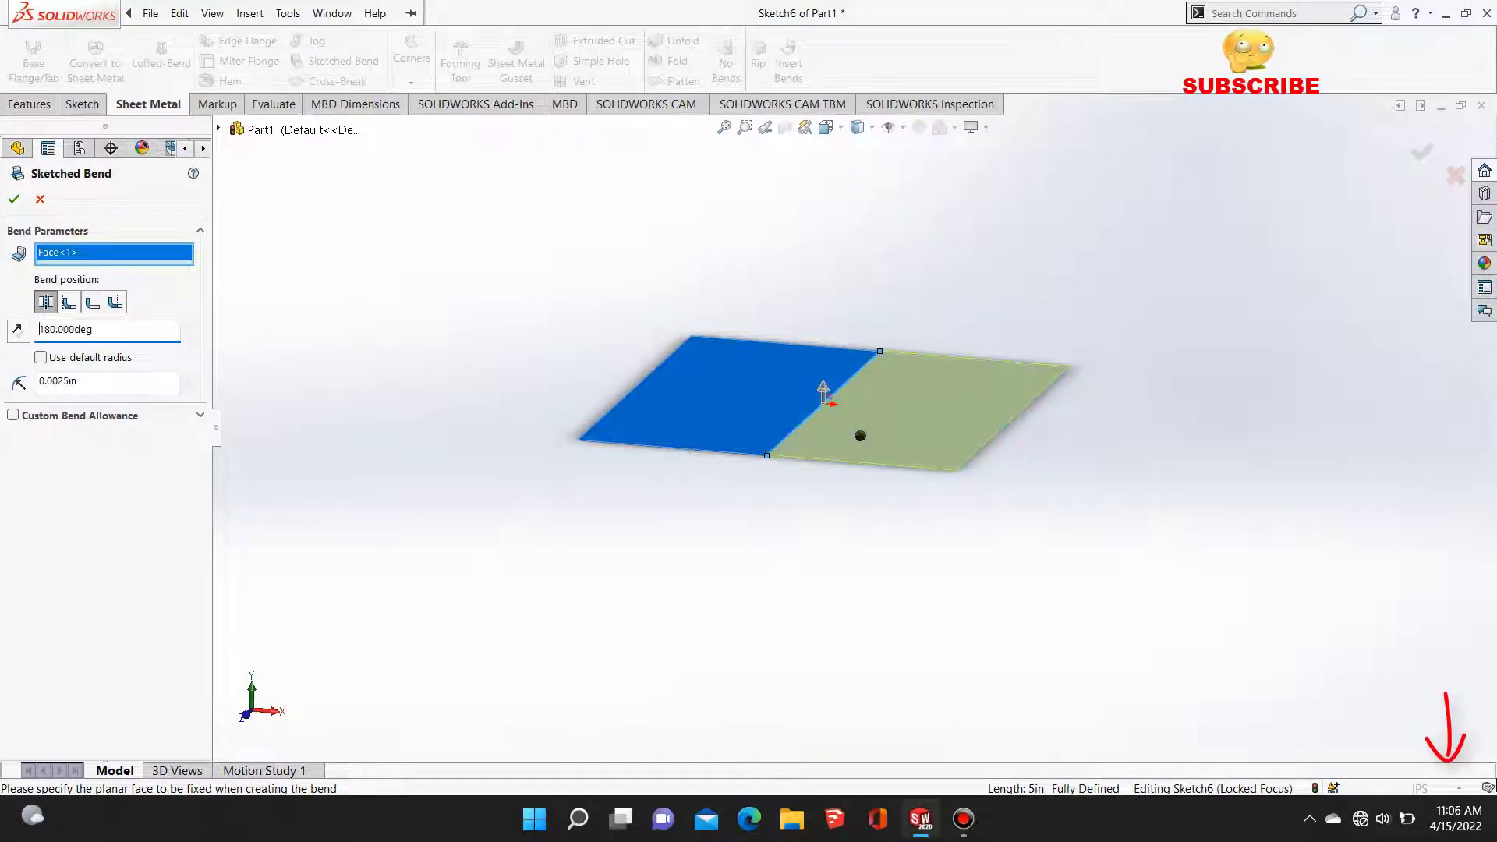
click(17, 201)
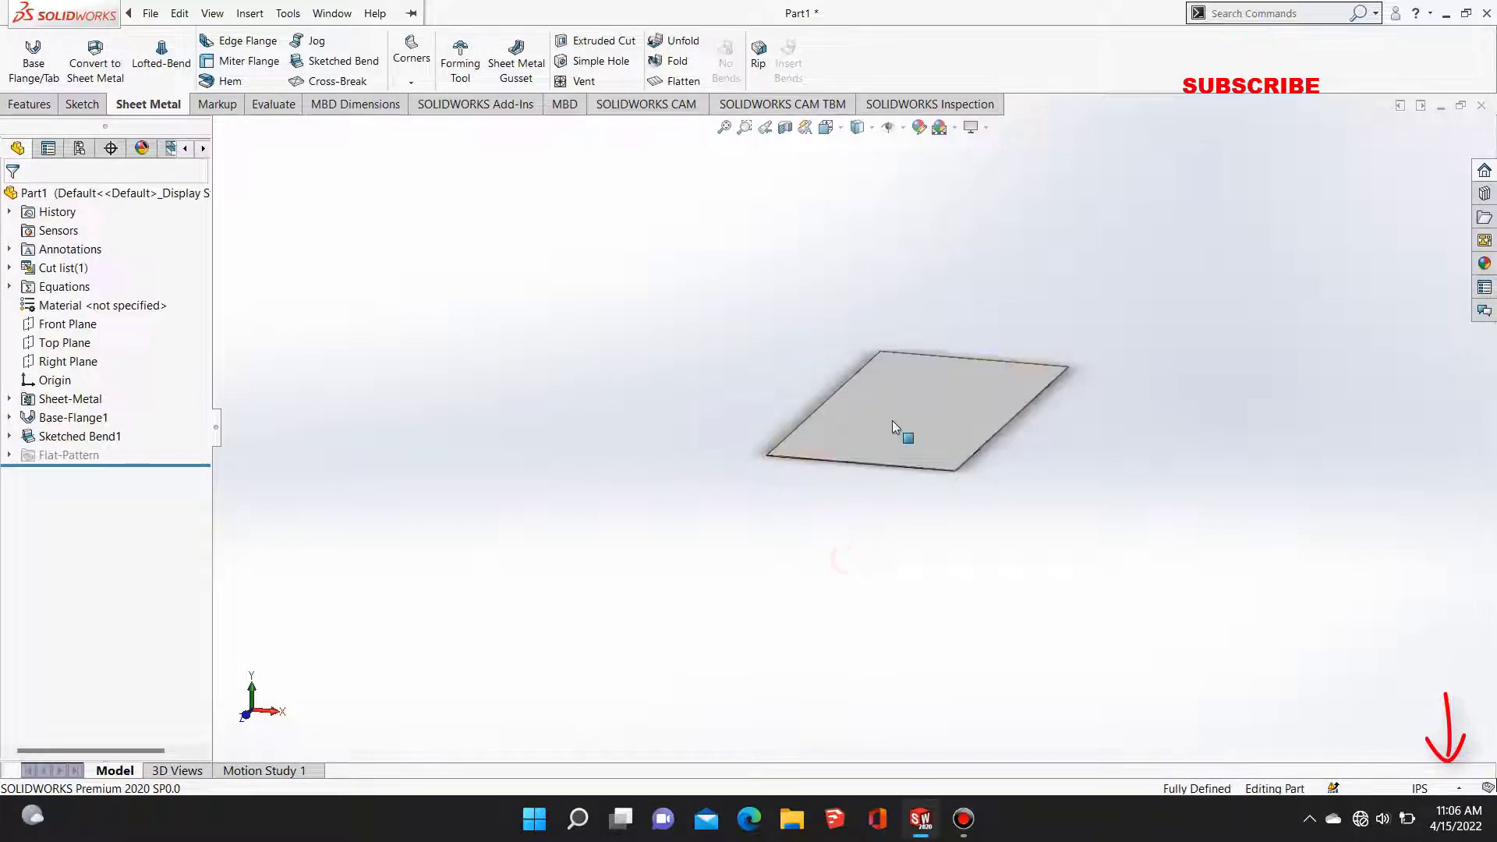
Step: Start a sketch on the folded sheet's upper face and draw a line along its entire lower short edge
scroll(893, 420, down, 3)
middle_drag(879, 526, 857, 595)
click(902, 515)
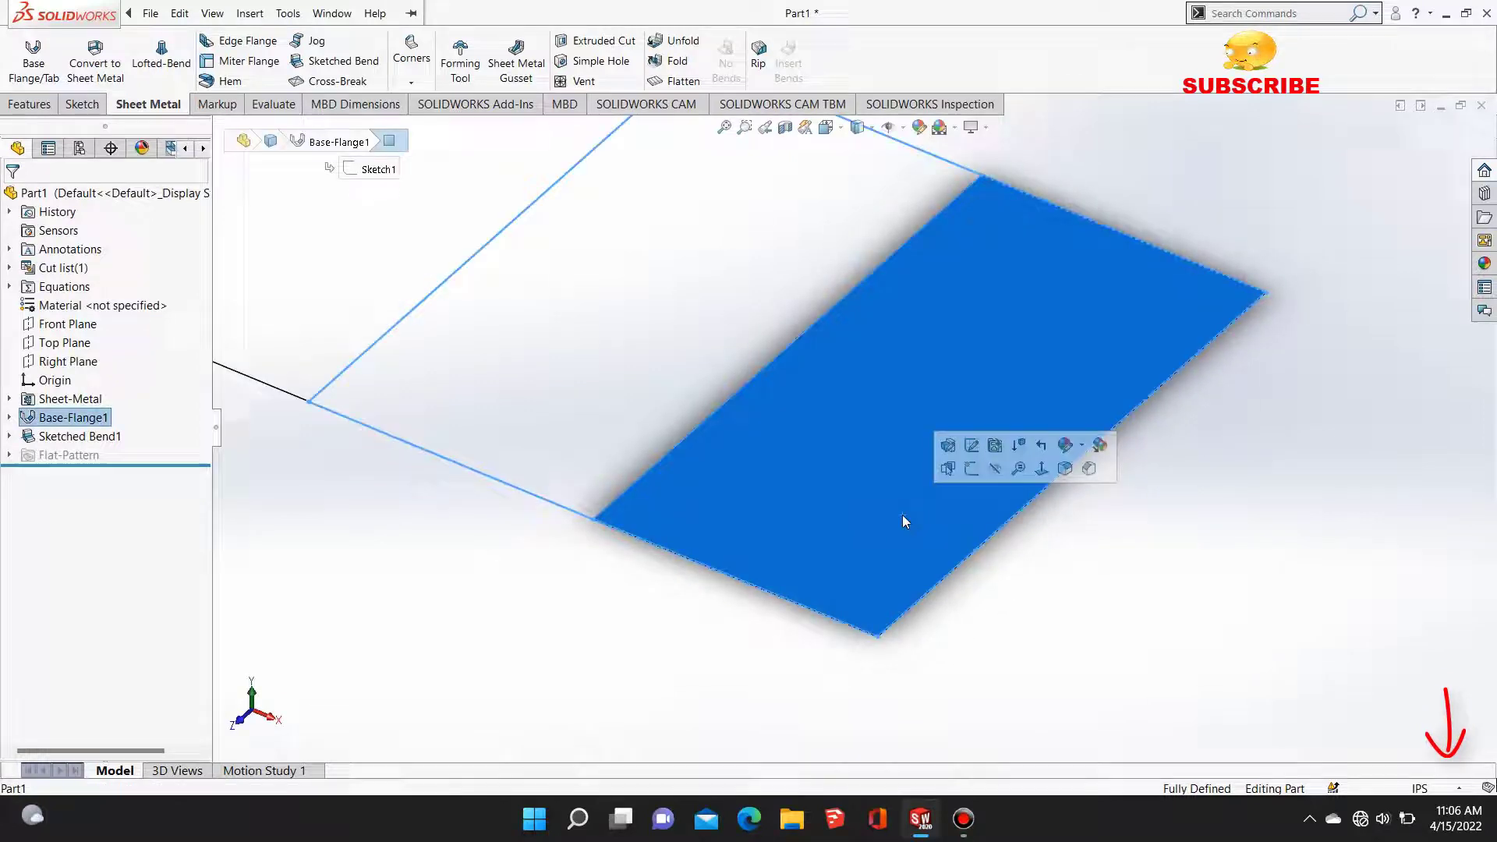
click(970, 468)
scroll(872, 541, up, 3)
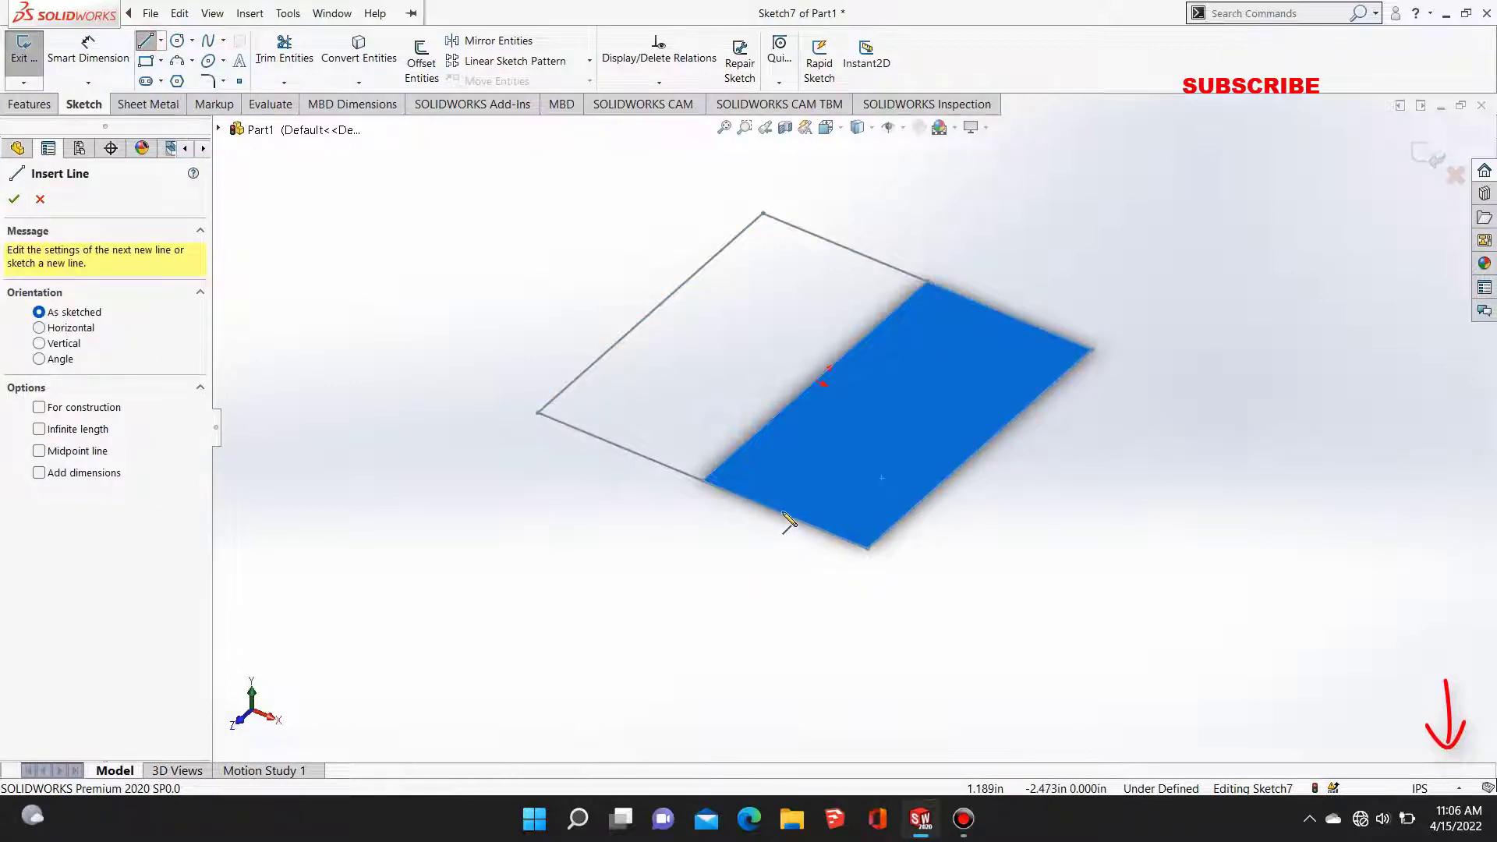
click(825, 127)
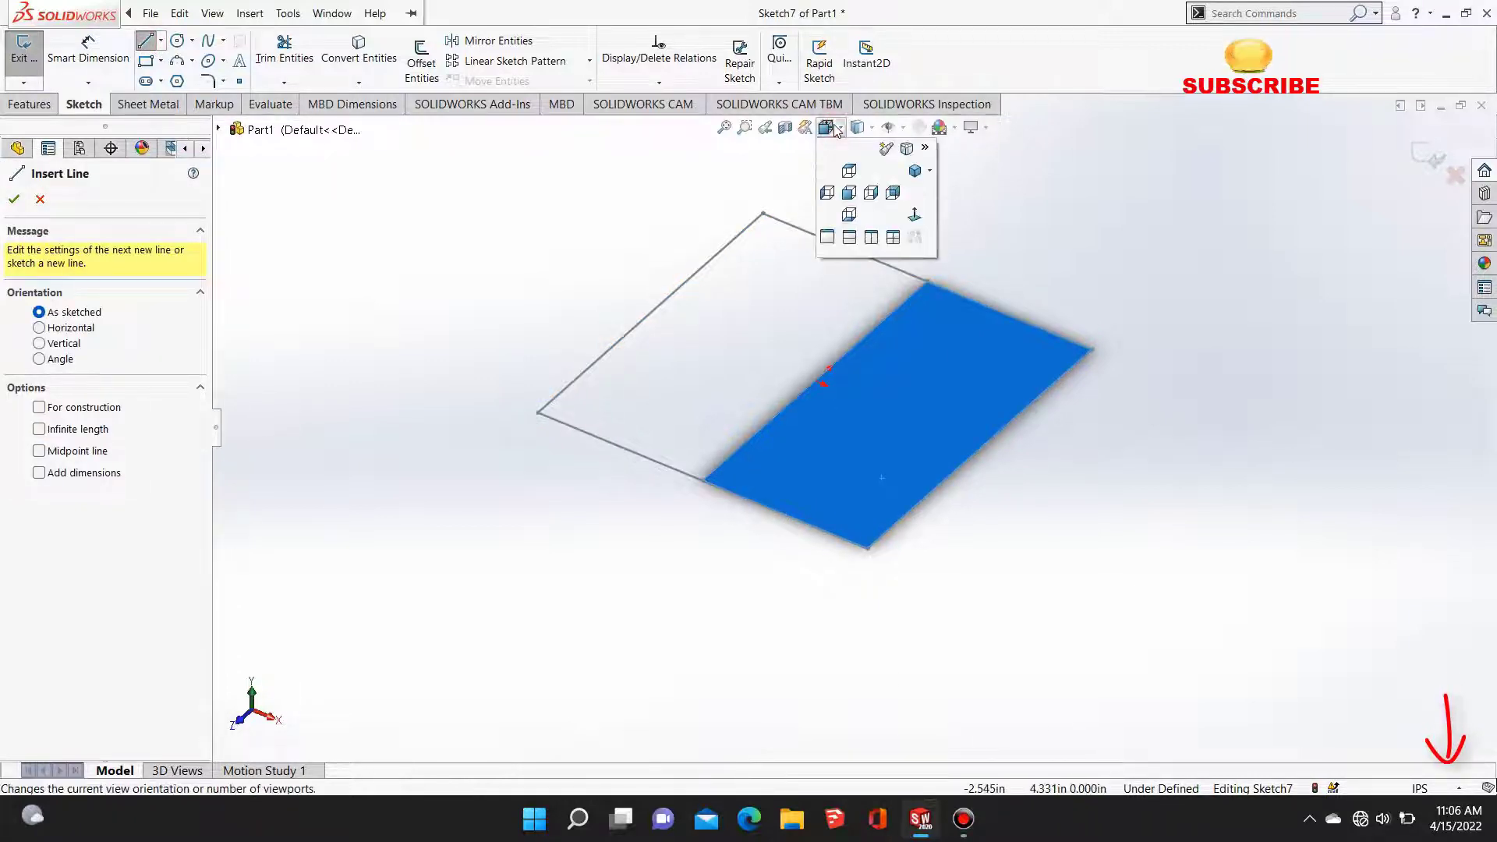
click(917, 219)
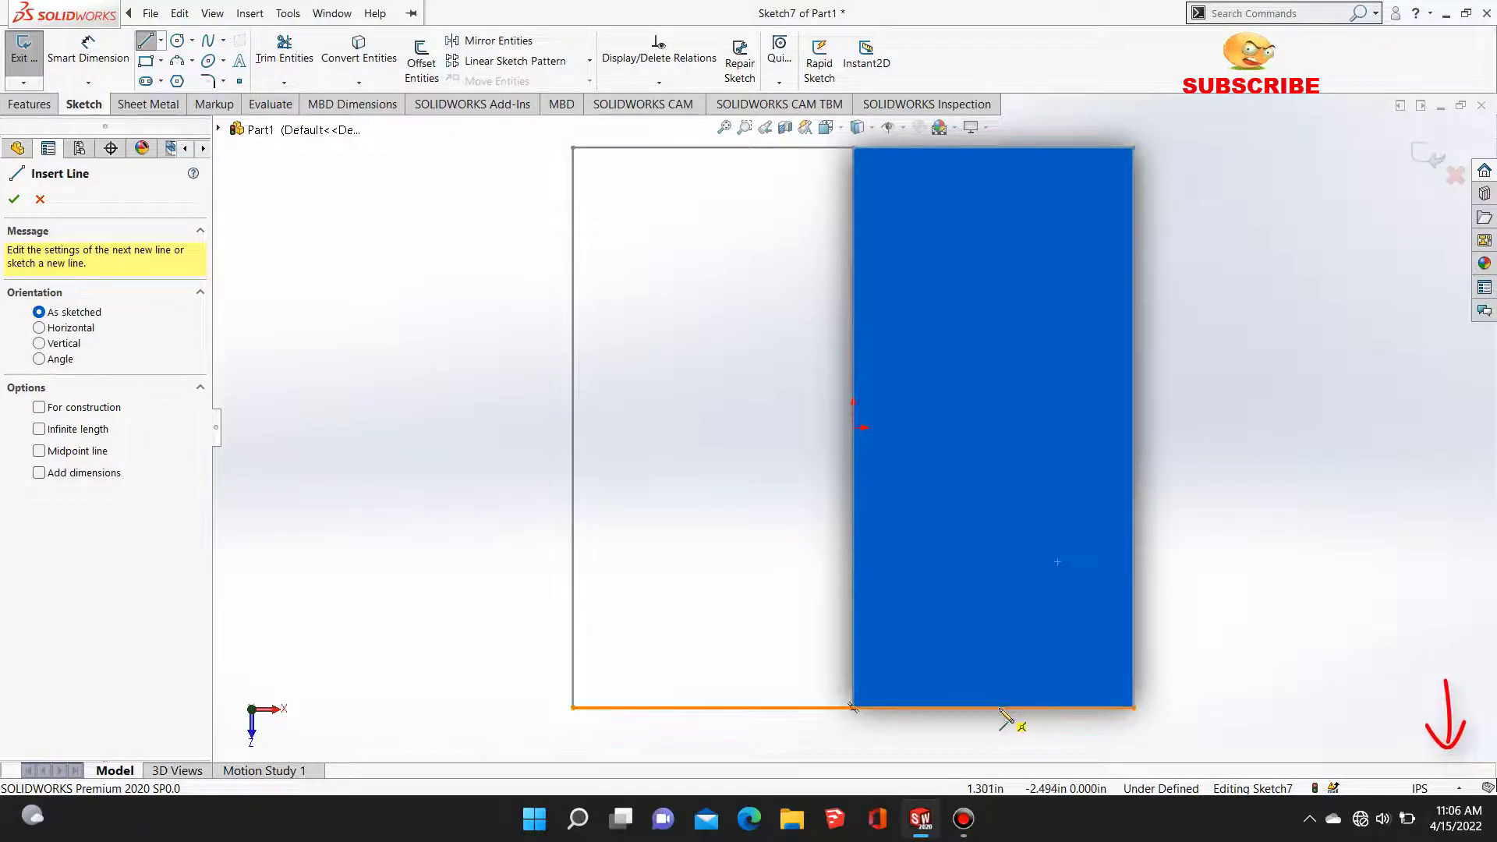
scroll(1010, 712, down, 4)
scroll(886, 624, down, 2)
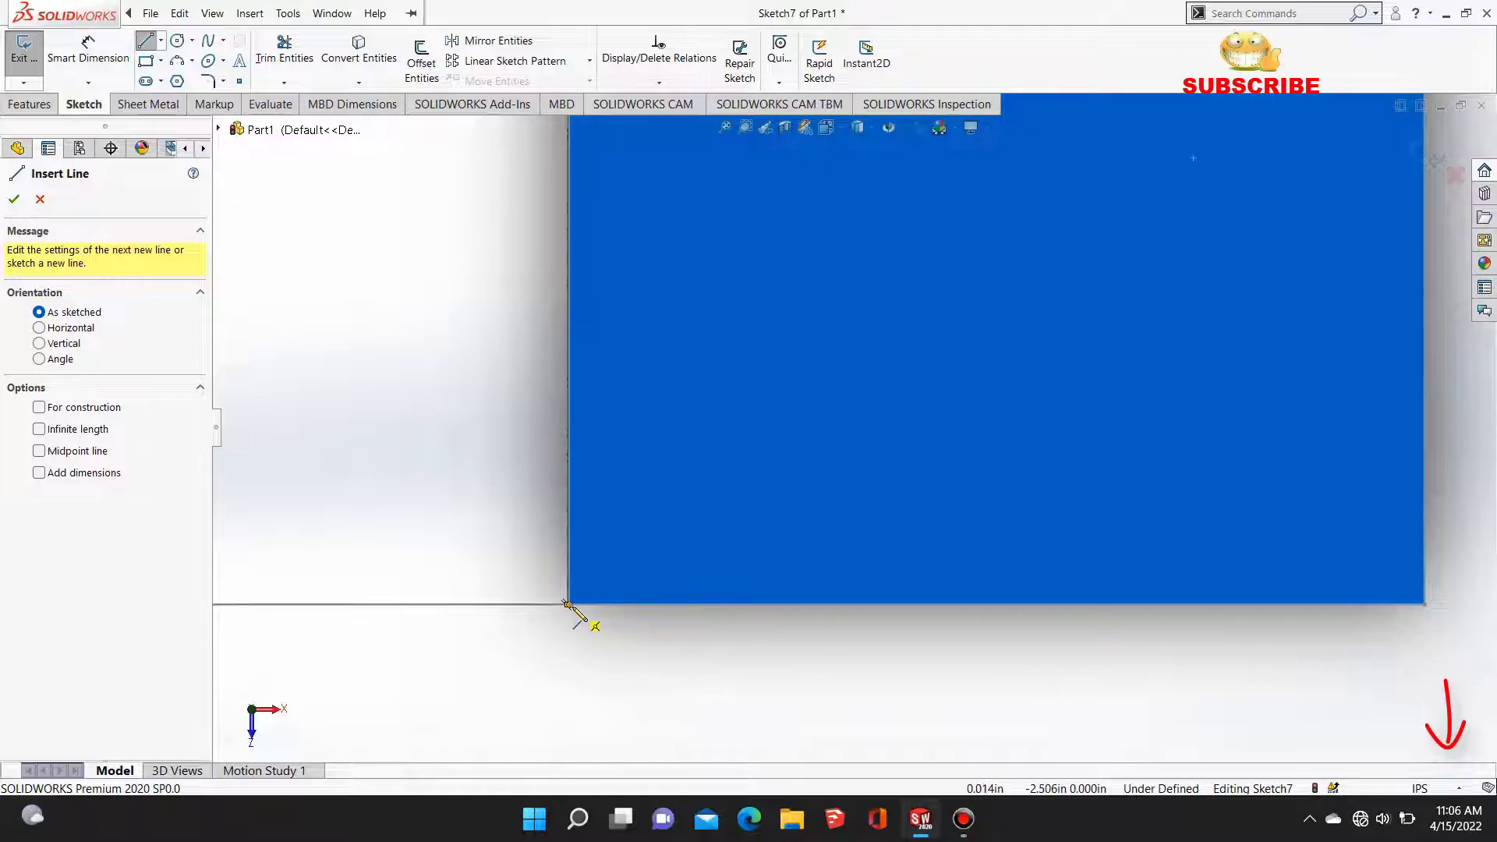
click(567, 603)
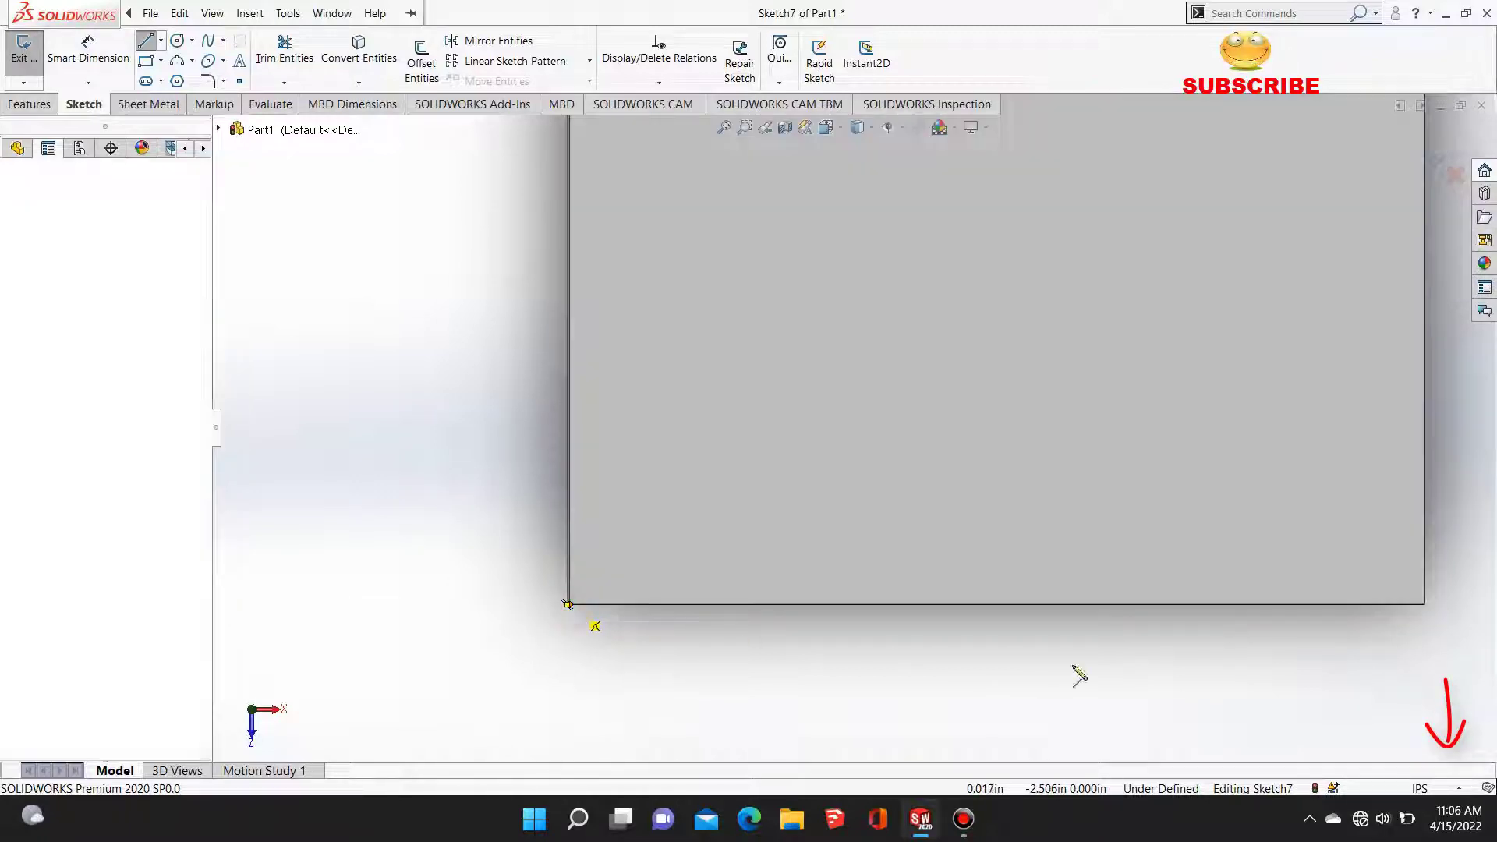
click(1424, 605)
key(Escape)
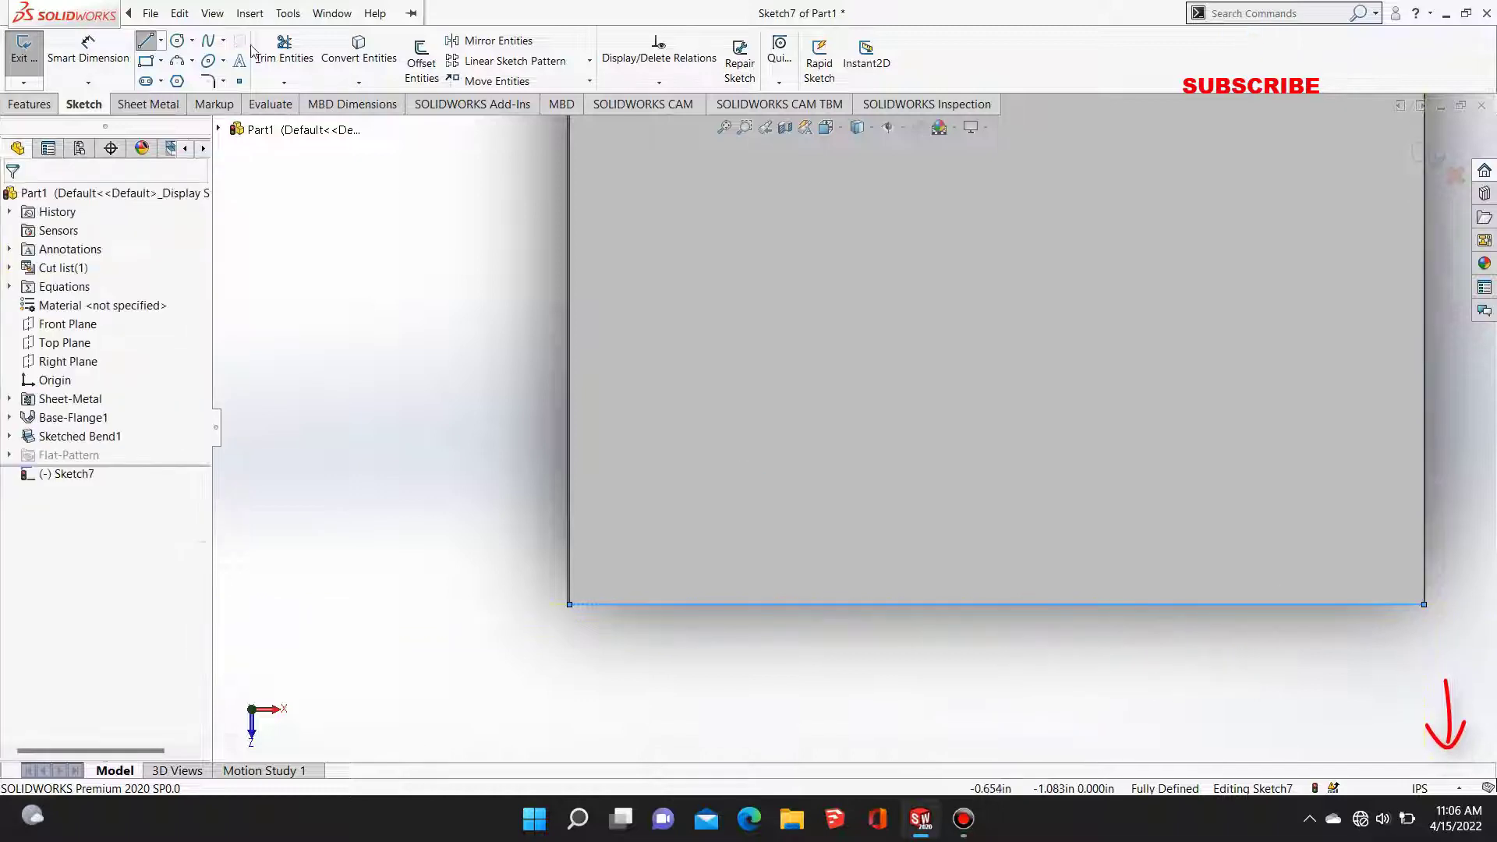
Step: Draw a slanted line from the midpoint of the lower edge line to the upper edge, just beside the fold-side corner
click(179, 13)
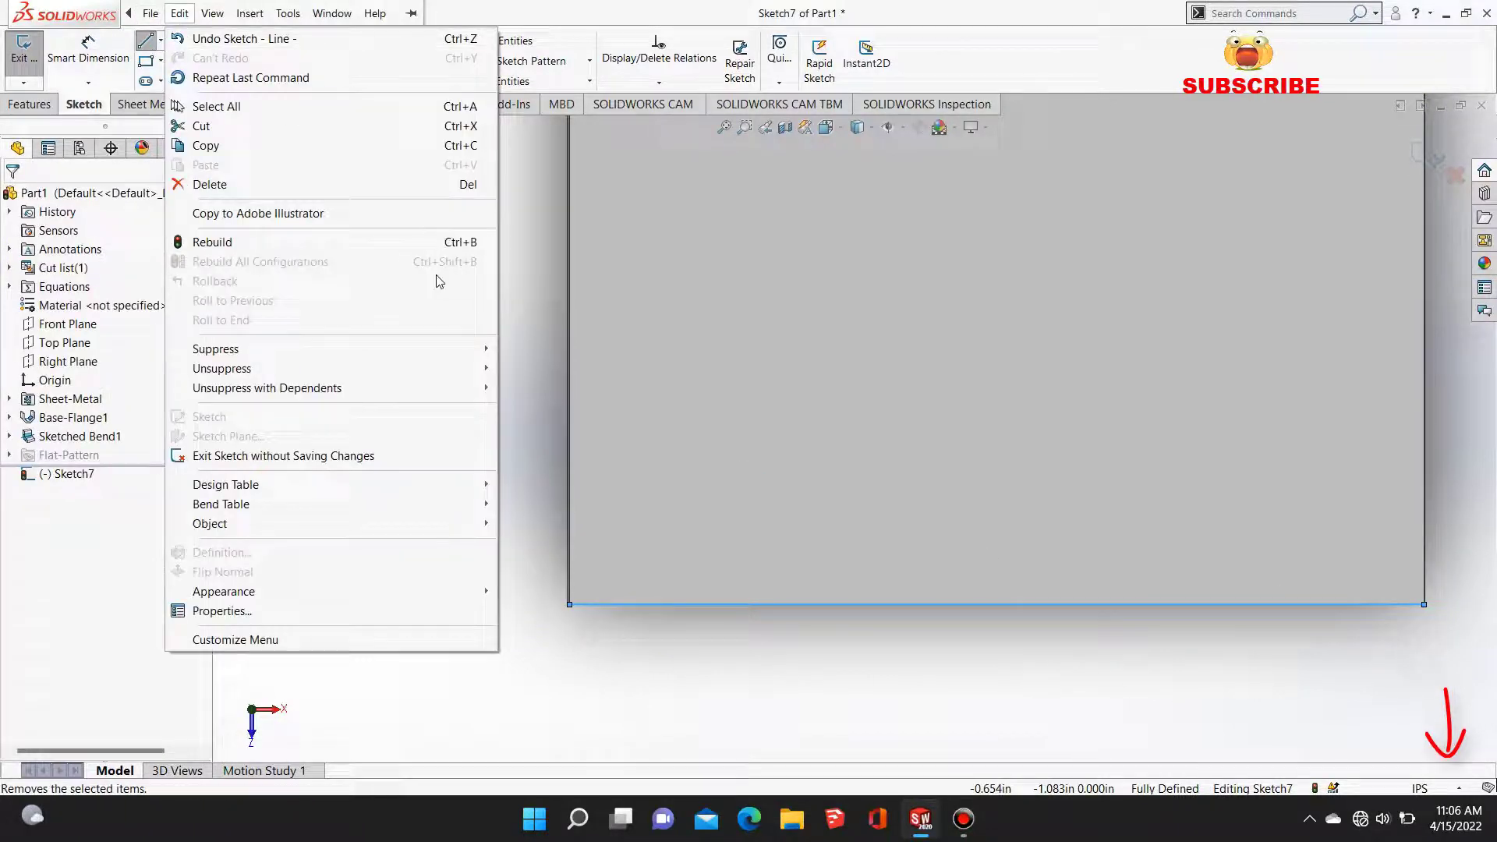
click(144, 45)
click(144, 45)
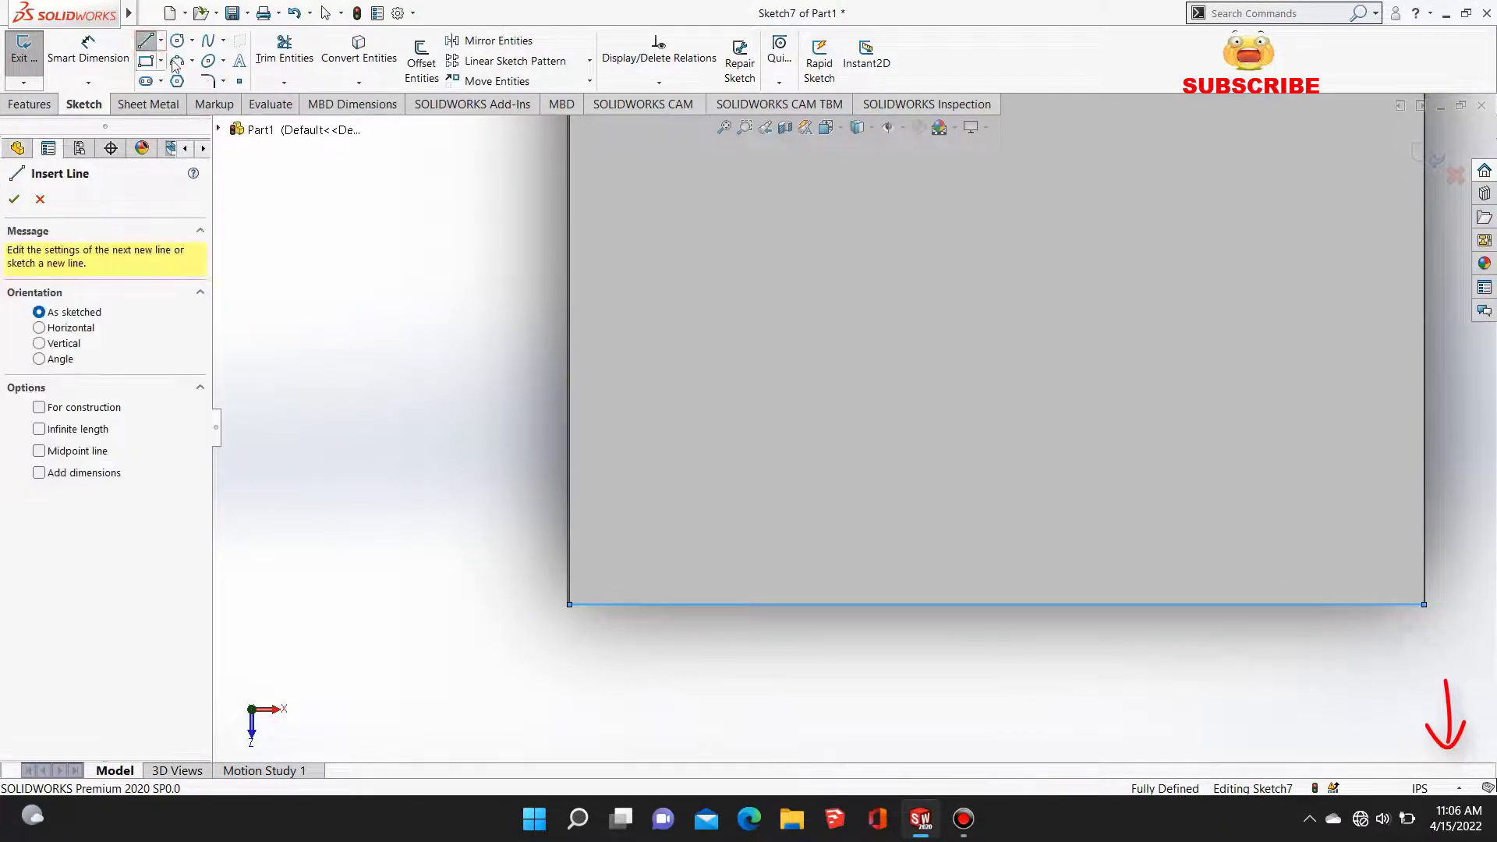
click(996, 604)
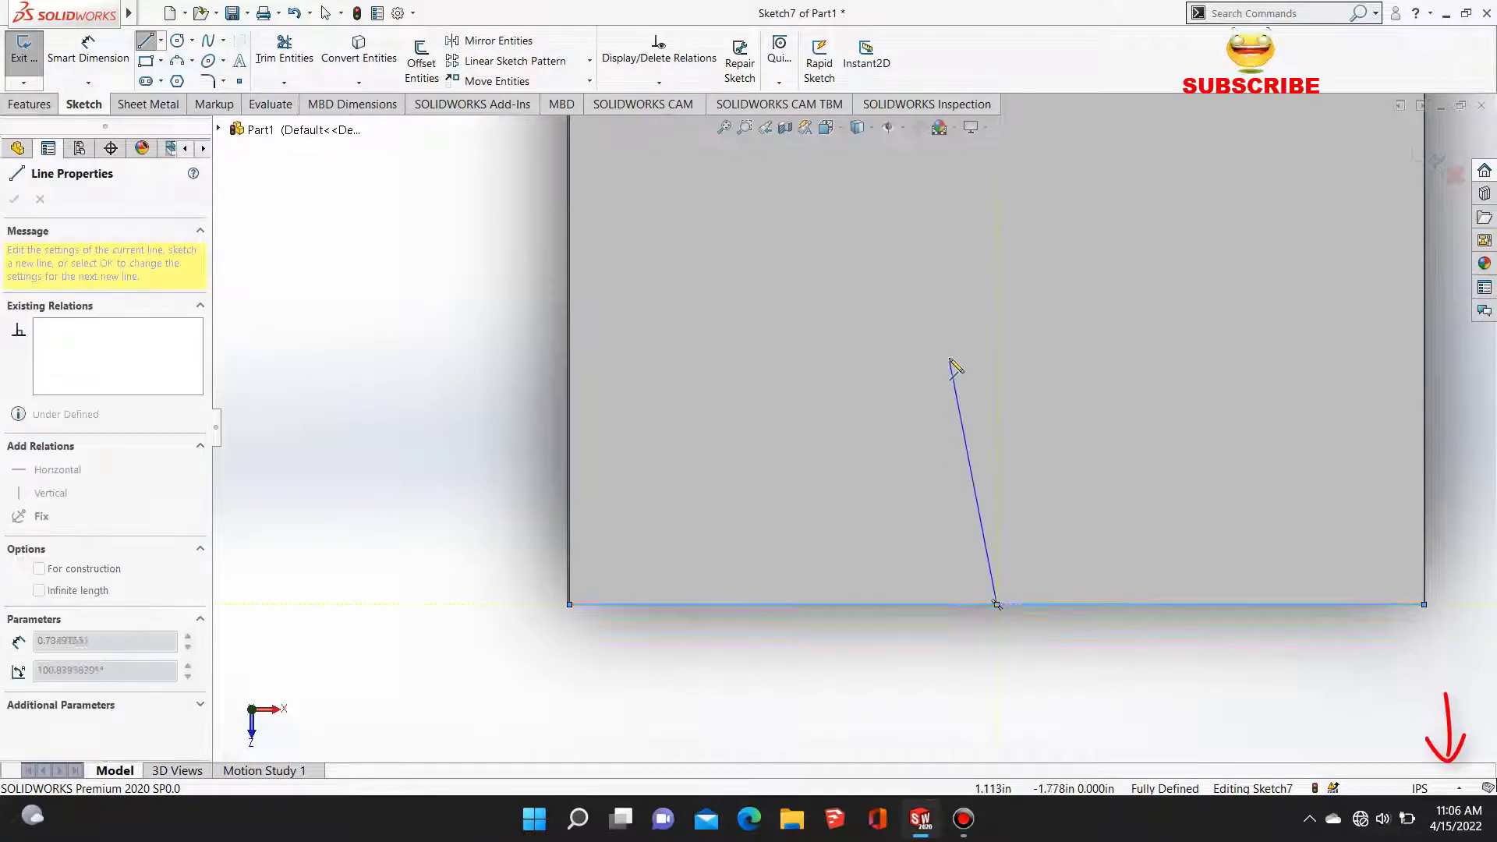
scroll(952, 360, up, 10)
scroll(835, 255, down, 10)
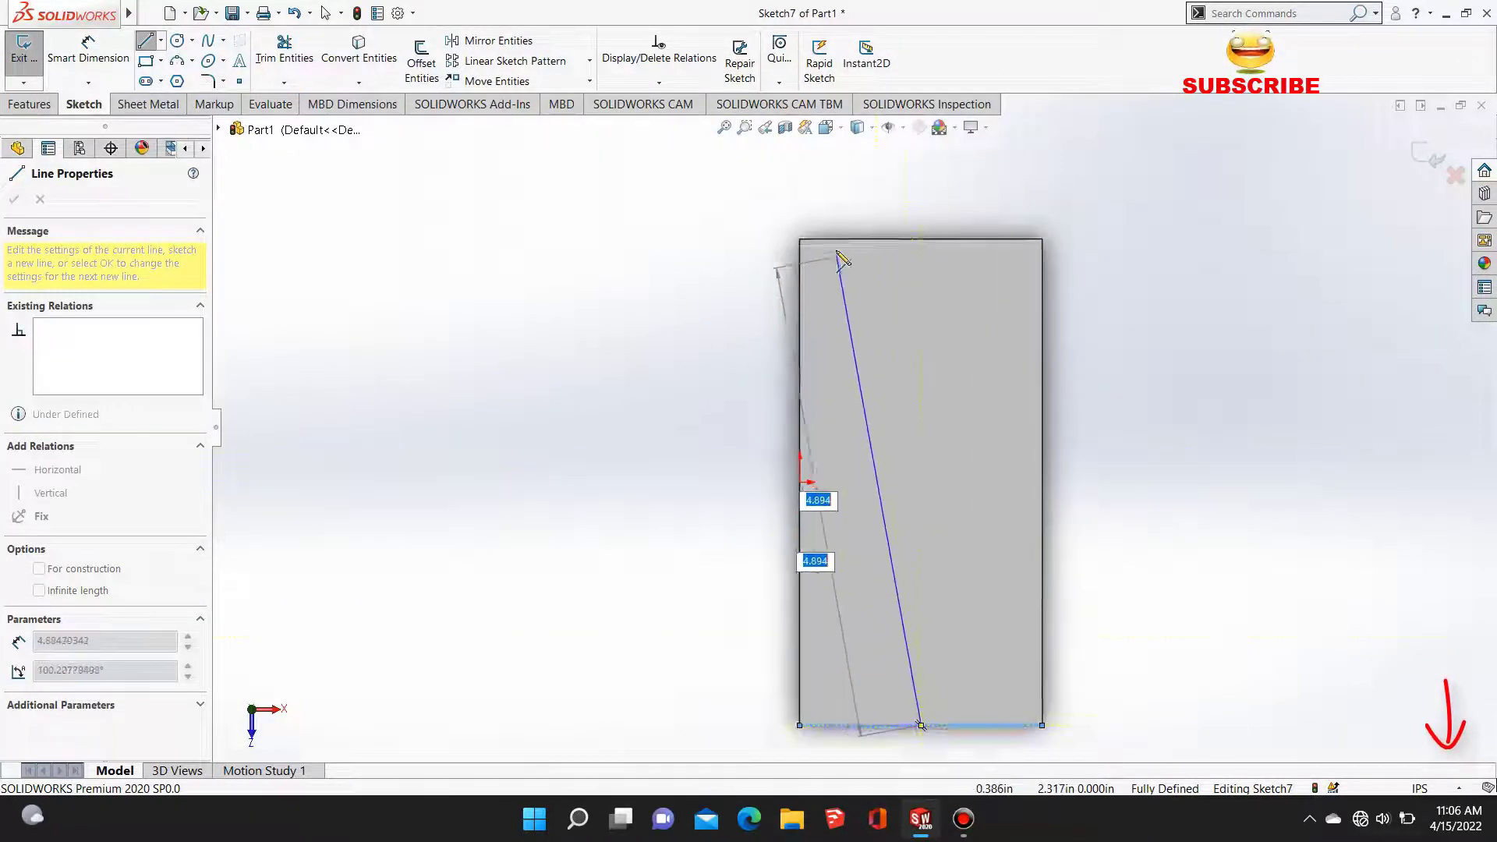
scroll(715, 269, down, 5)
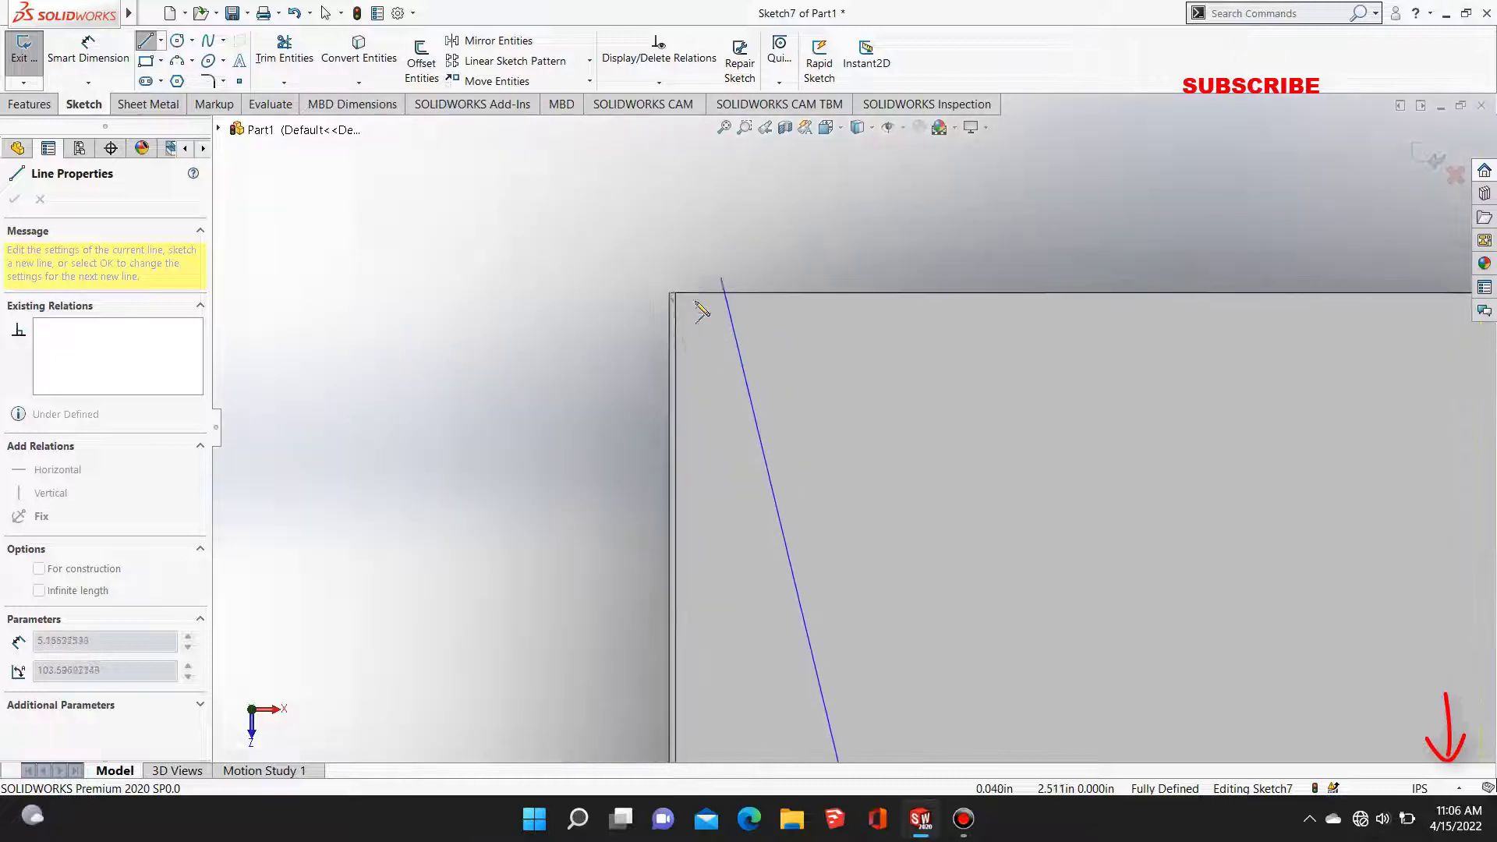
click(699, 317)
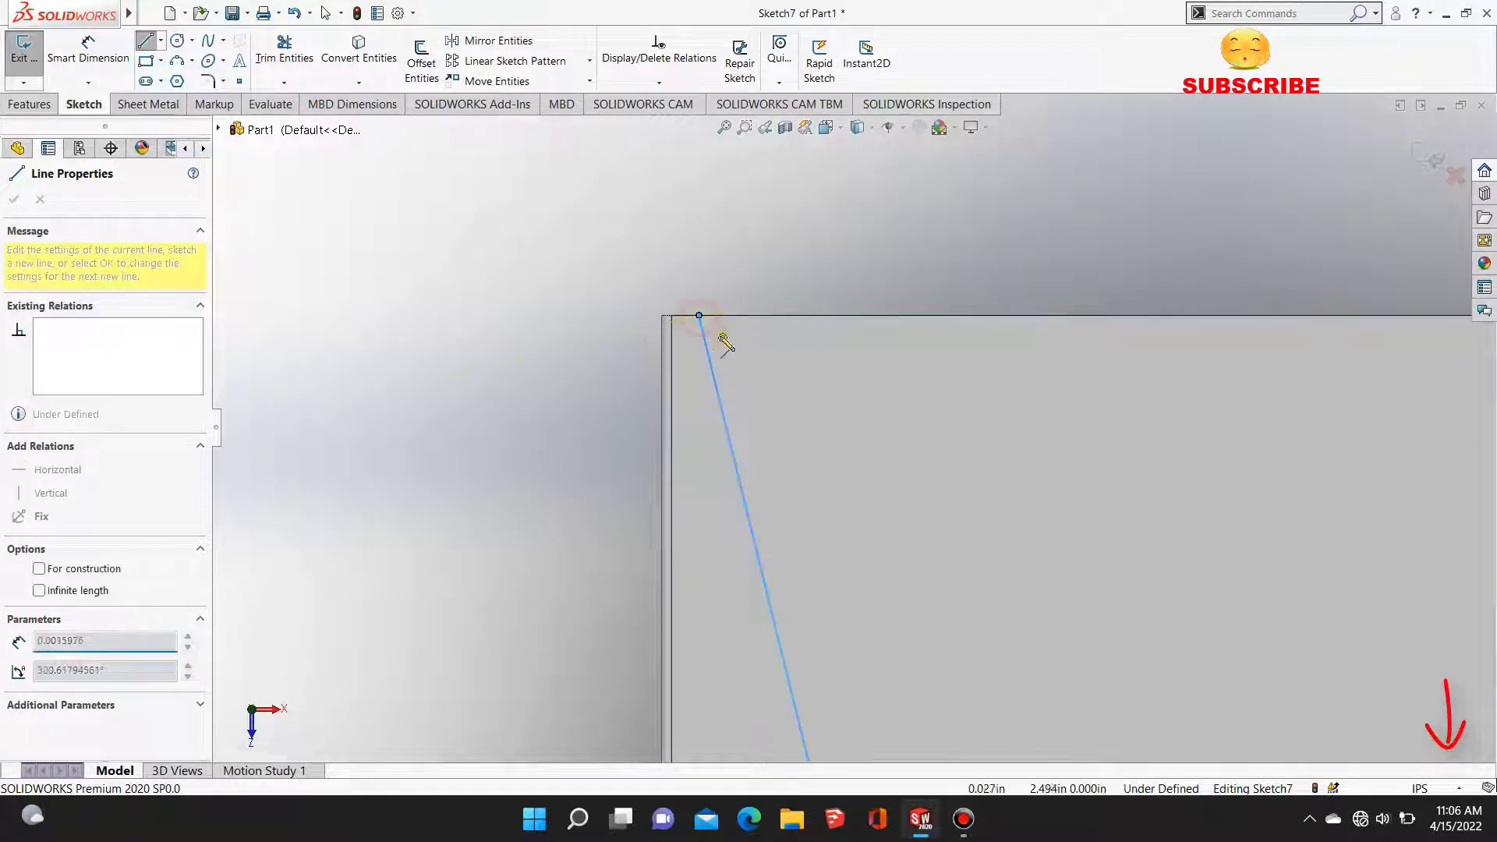
key(Escape)
Step: Dimension the slanted line's upper endpoint 0.005 in from the fold-side corner of the face
click(88, 48)
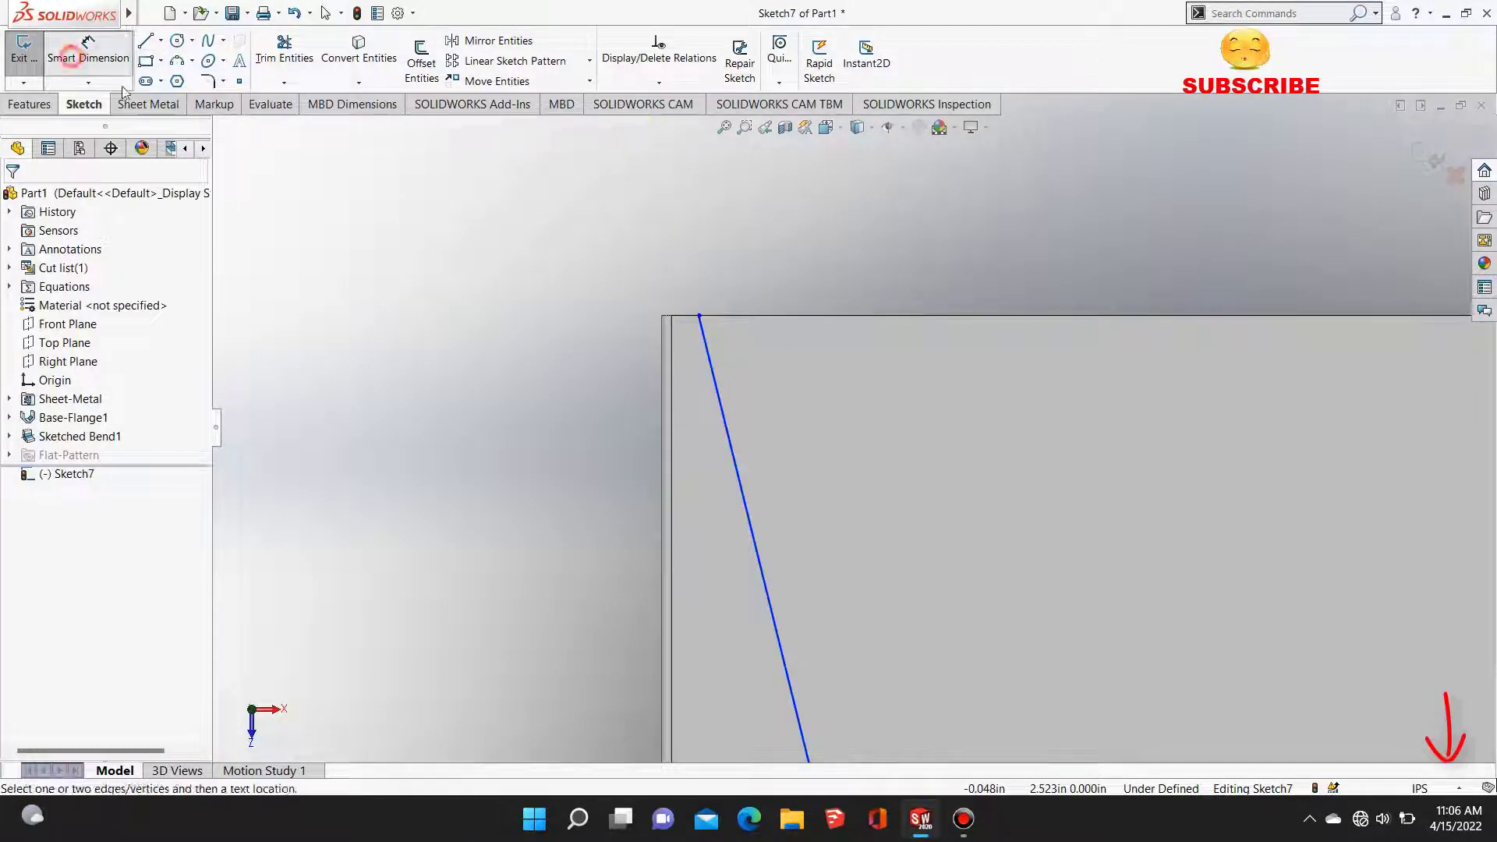
click(671, 317)
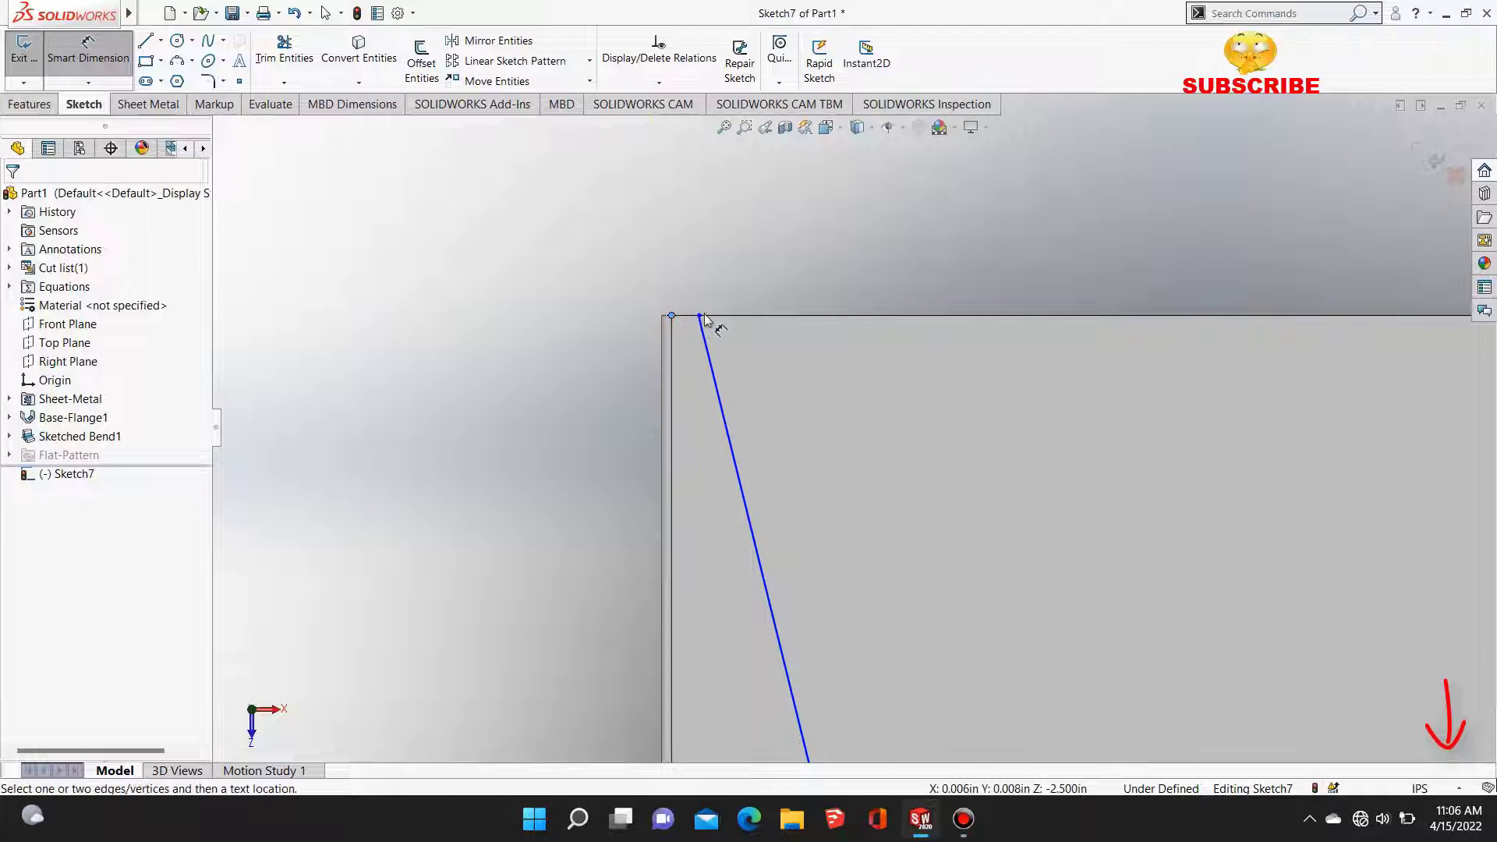
click(700, 317)
click(685, 227)
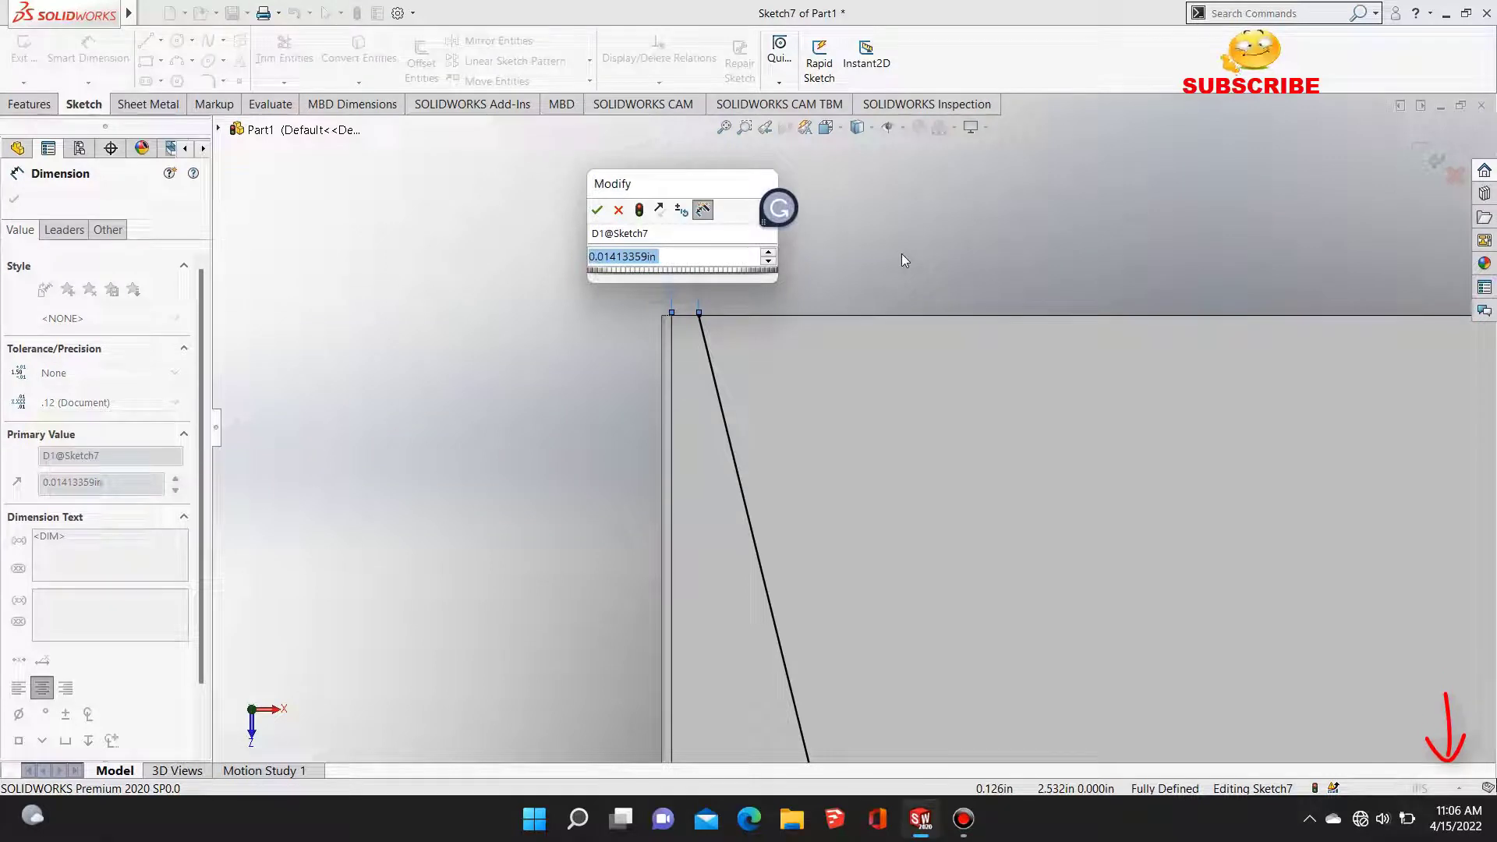
text(0.)
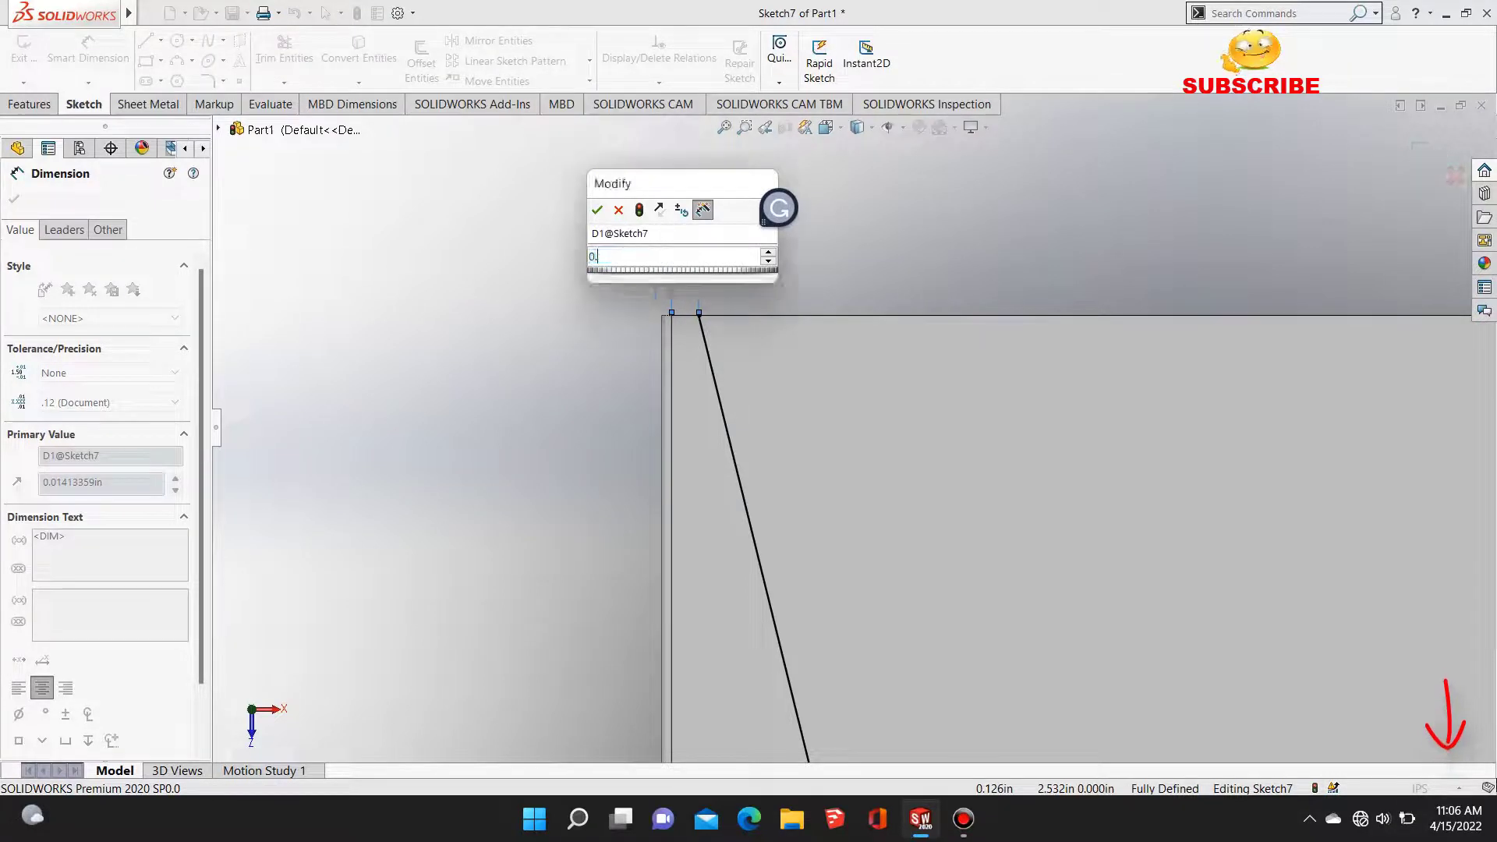
text(00)
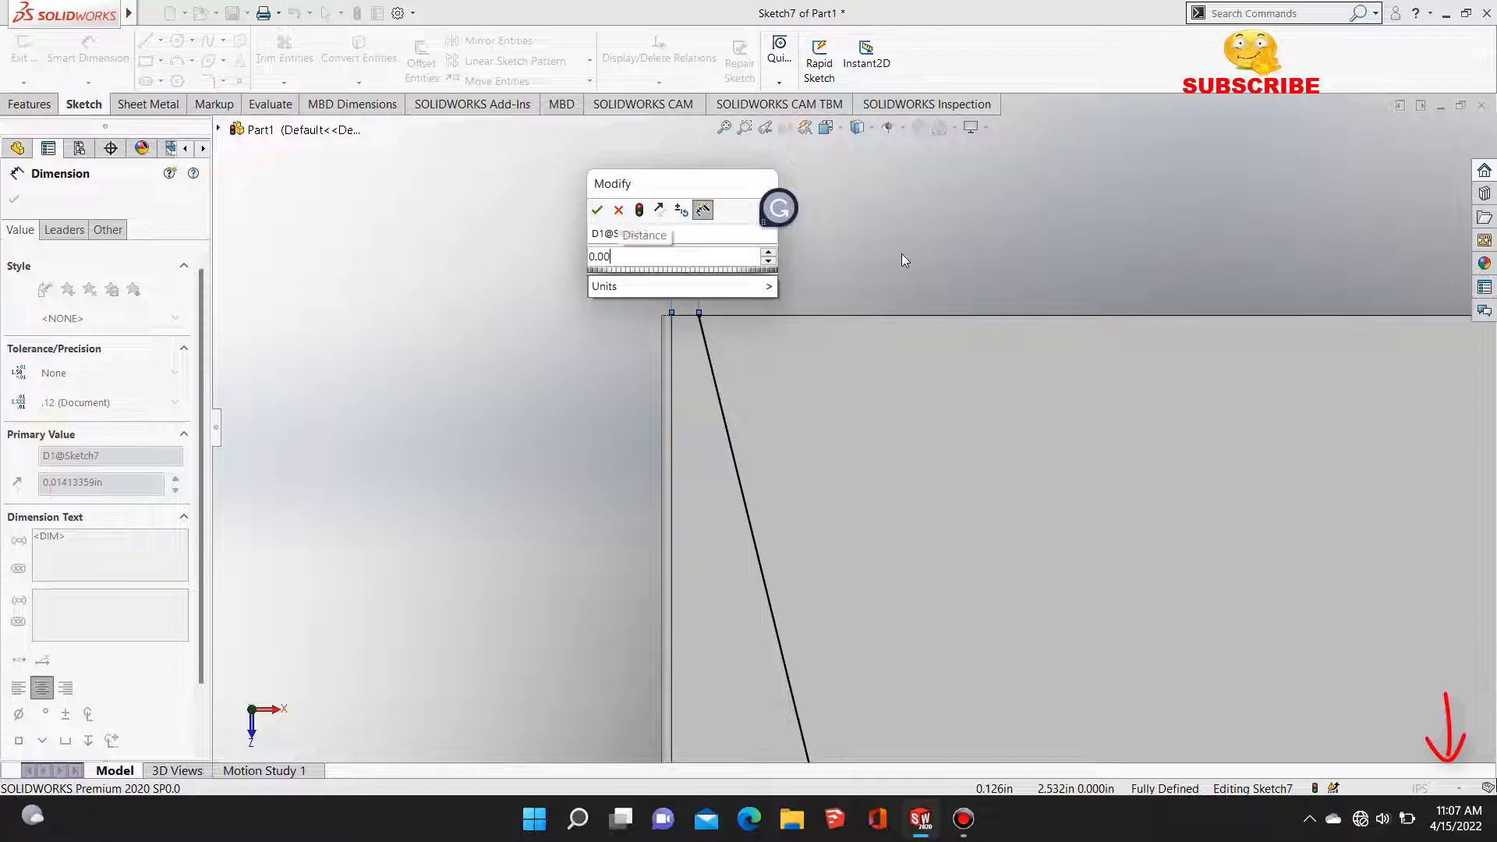
text(5)
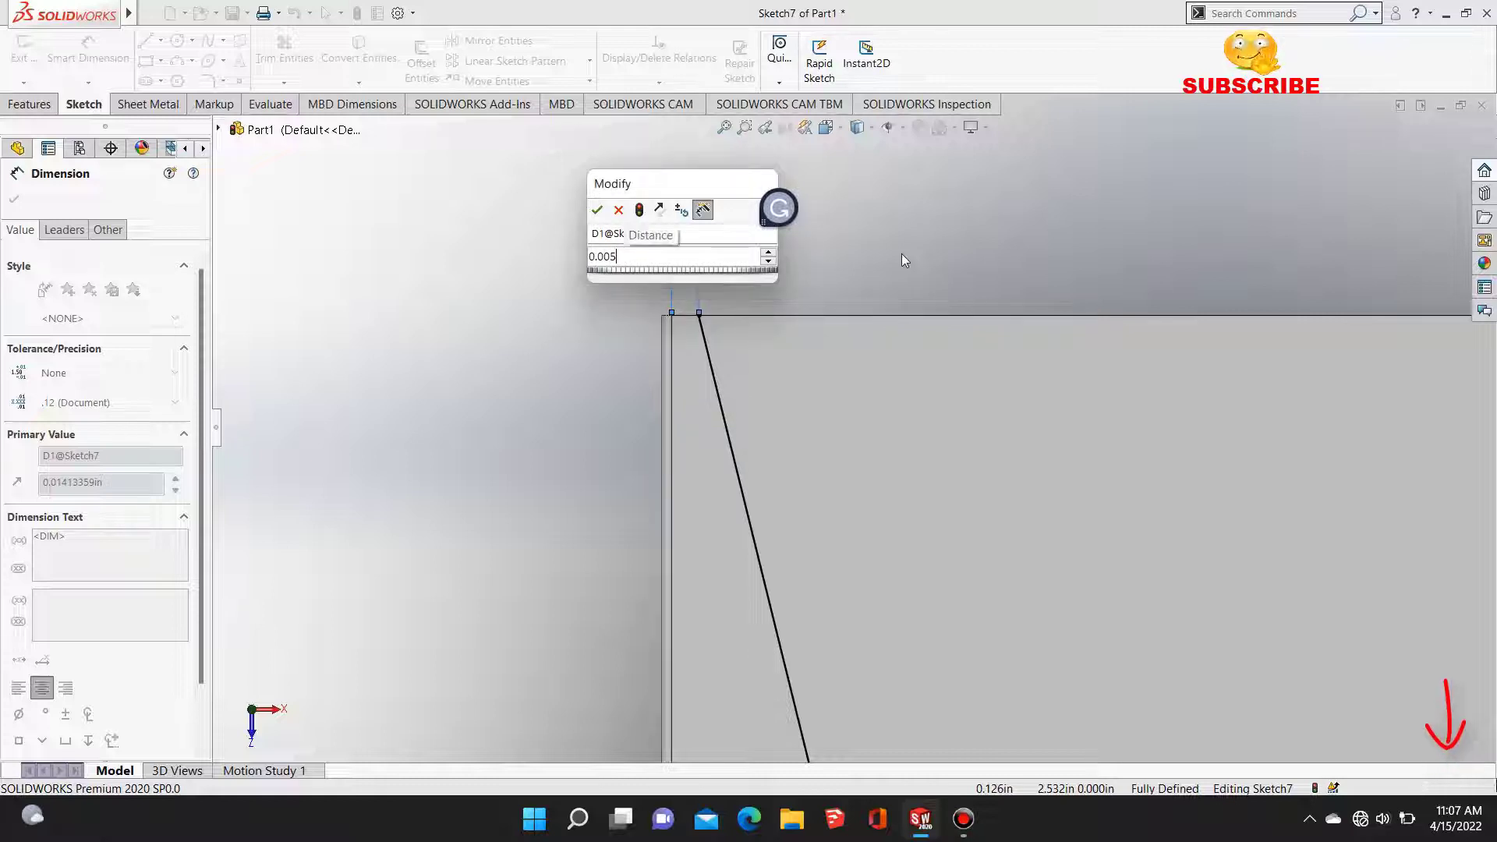
key(Return)
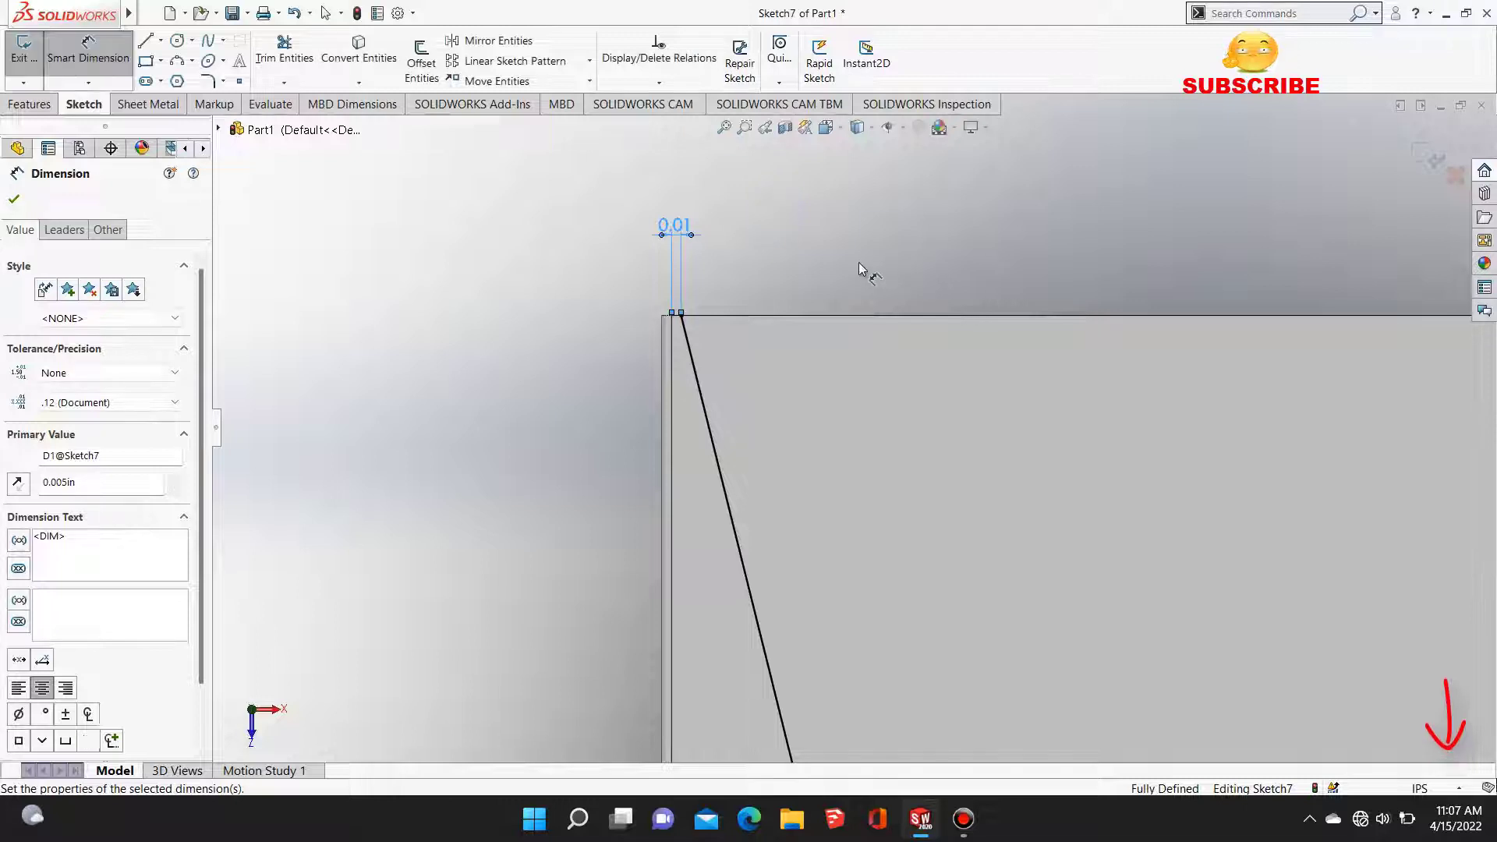
click(863, 307)
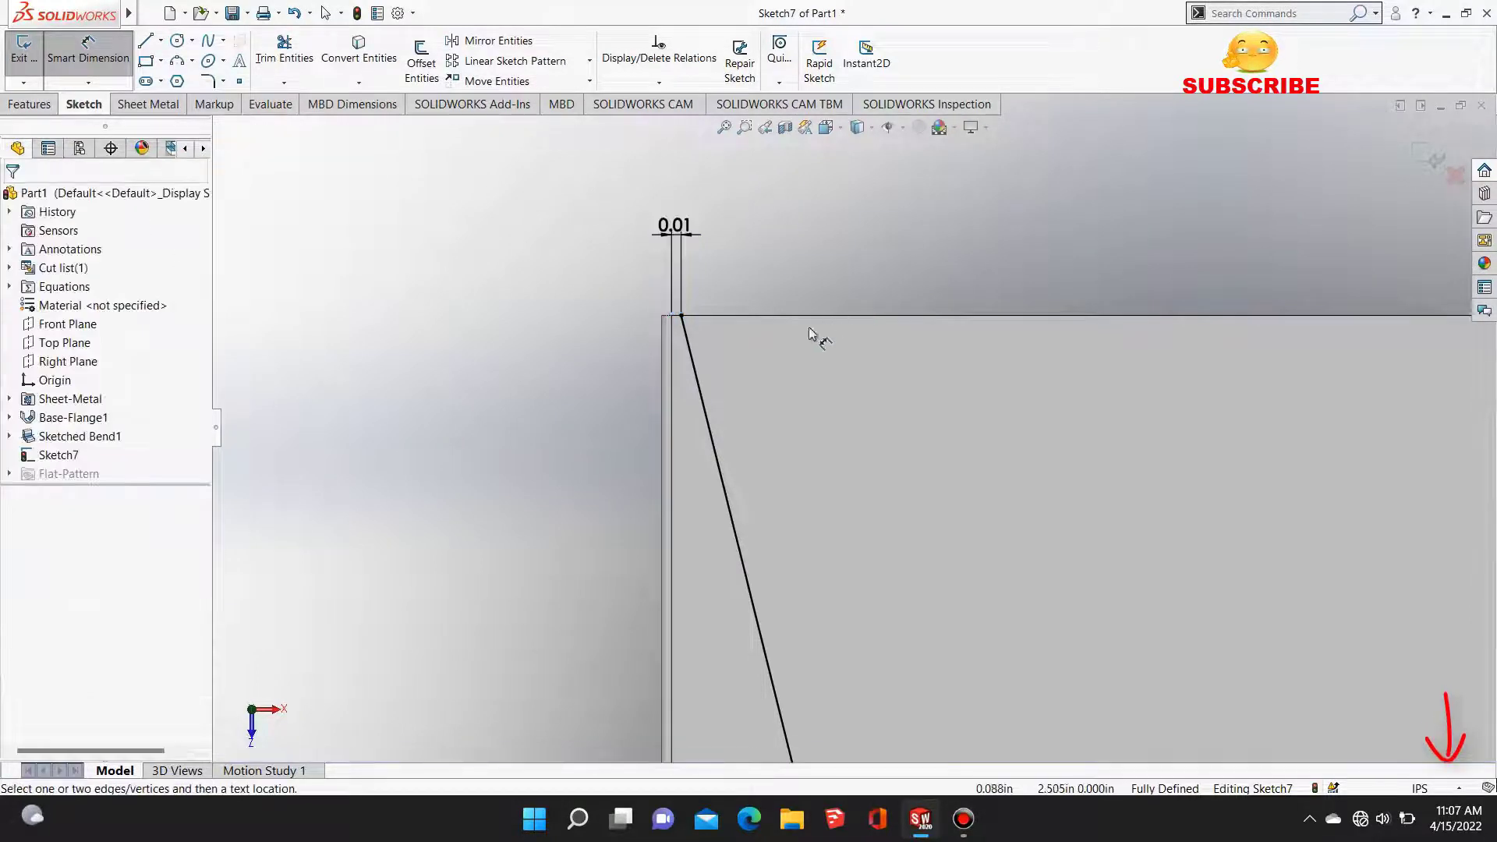
Step: Trim away both halves of the lower edge line, keeping only the slanted line in the sketch
scroll(814, 363, up, 6)
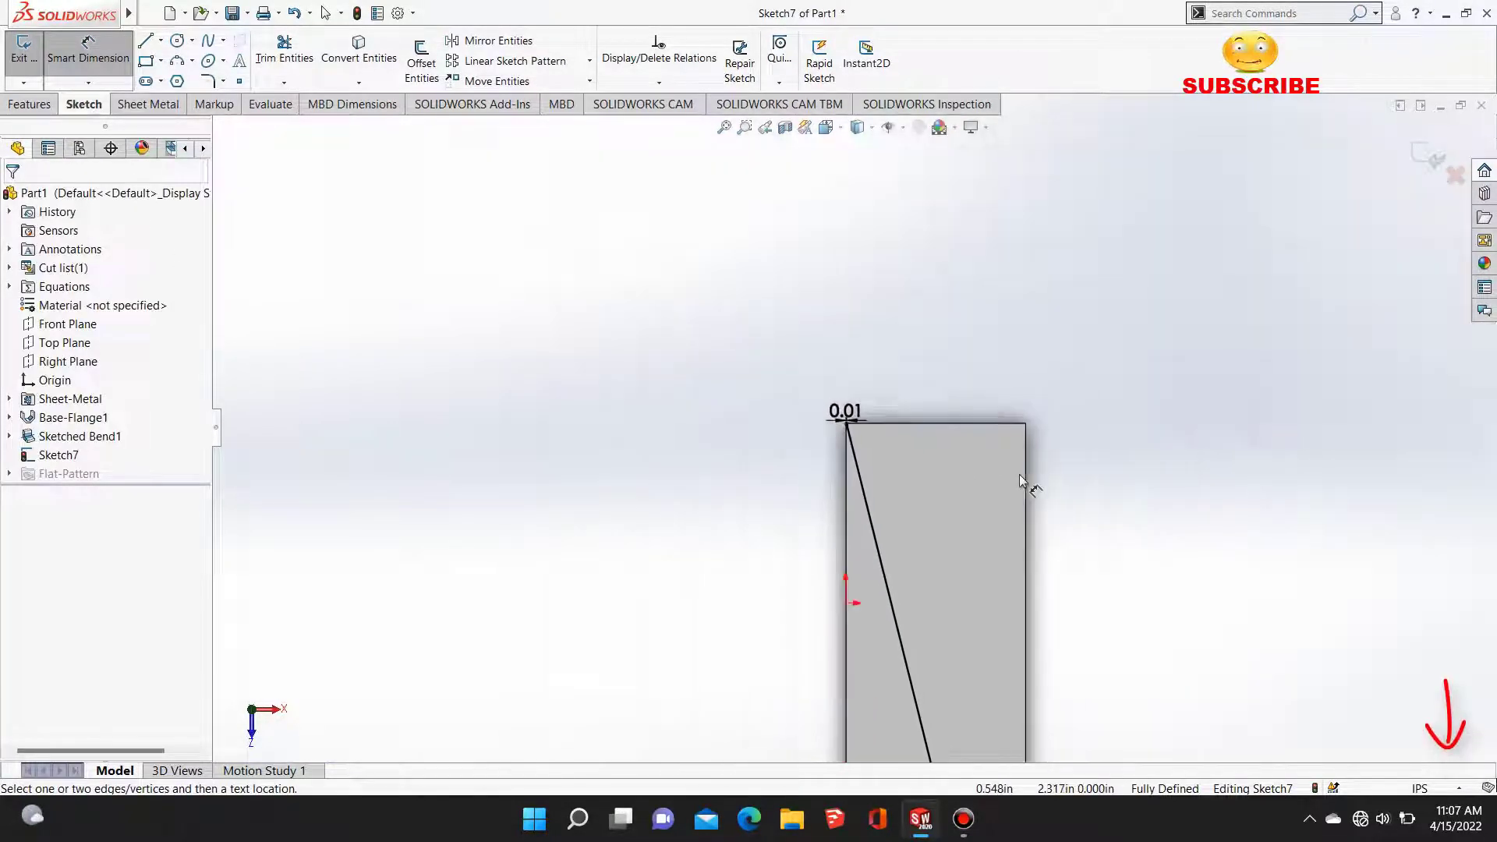
scroll(1019, 474, up, 3)
scroll(928, 575, down, 4)
click(294, 45)
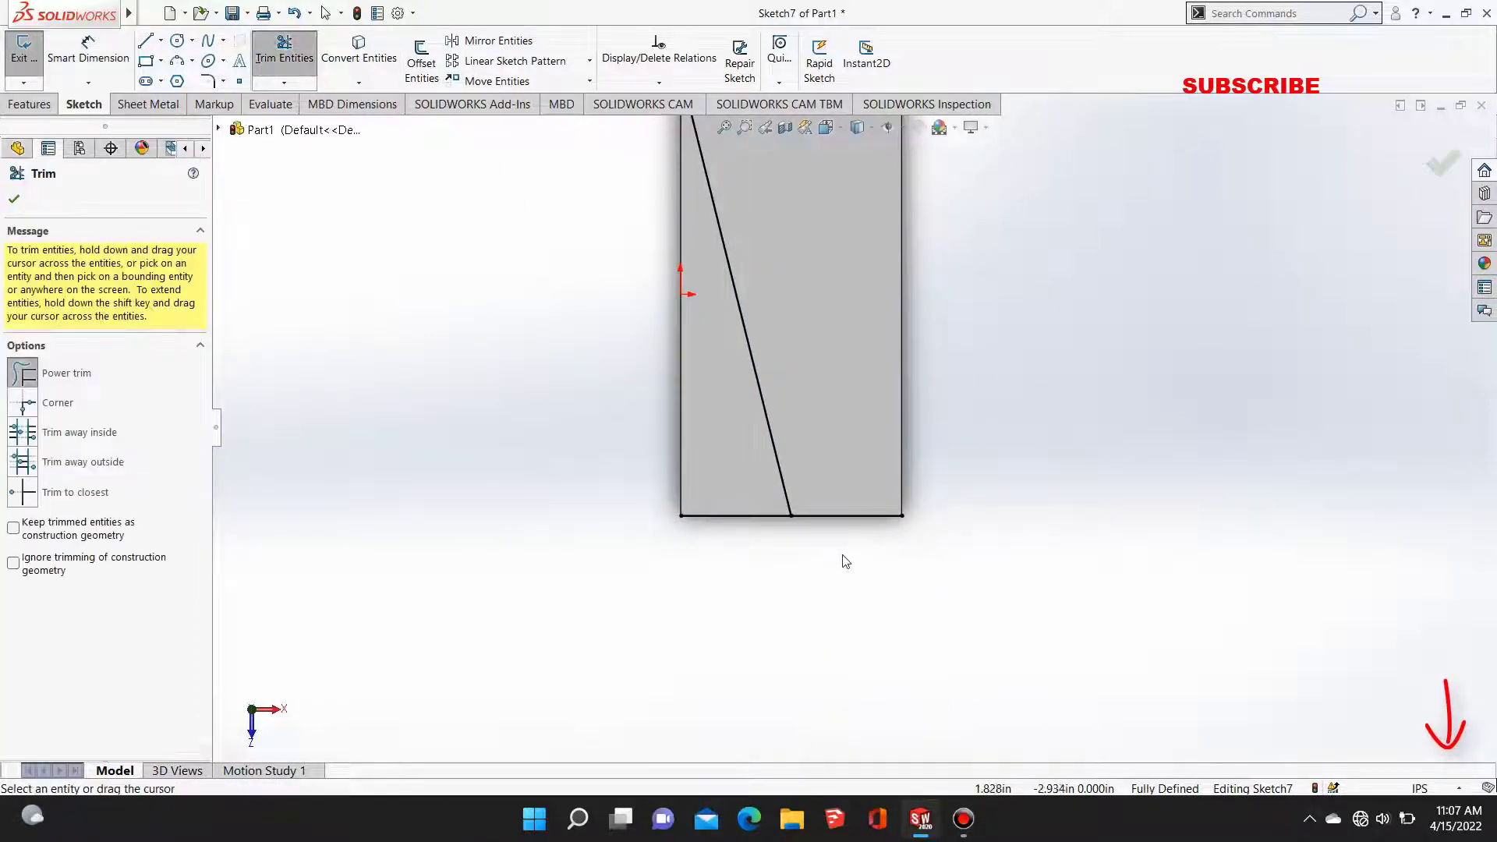
drag(855, 462, 850, 454)
drag(734, 594, 730, 564)
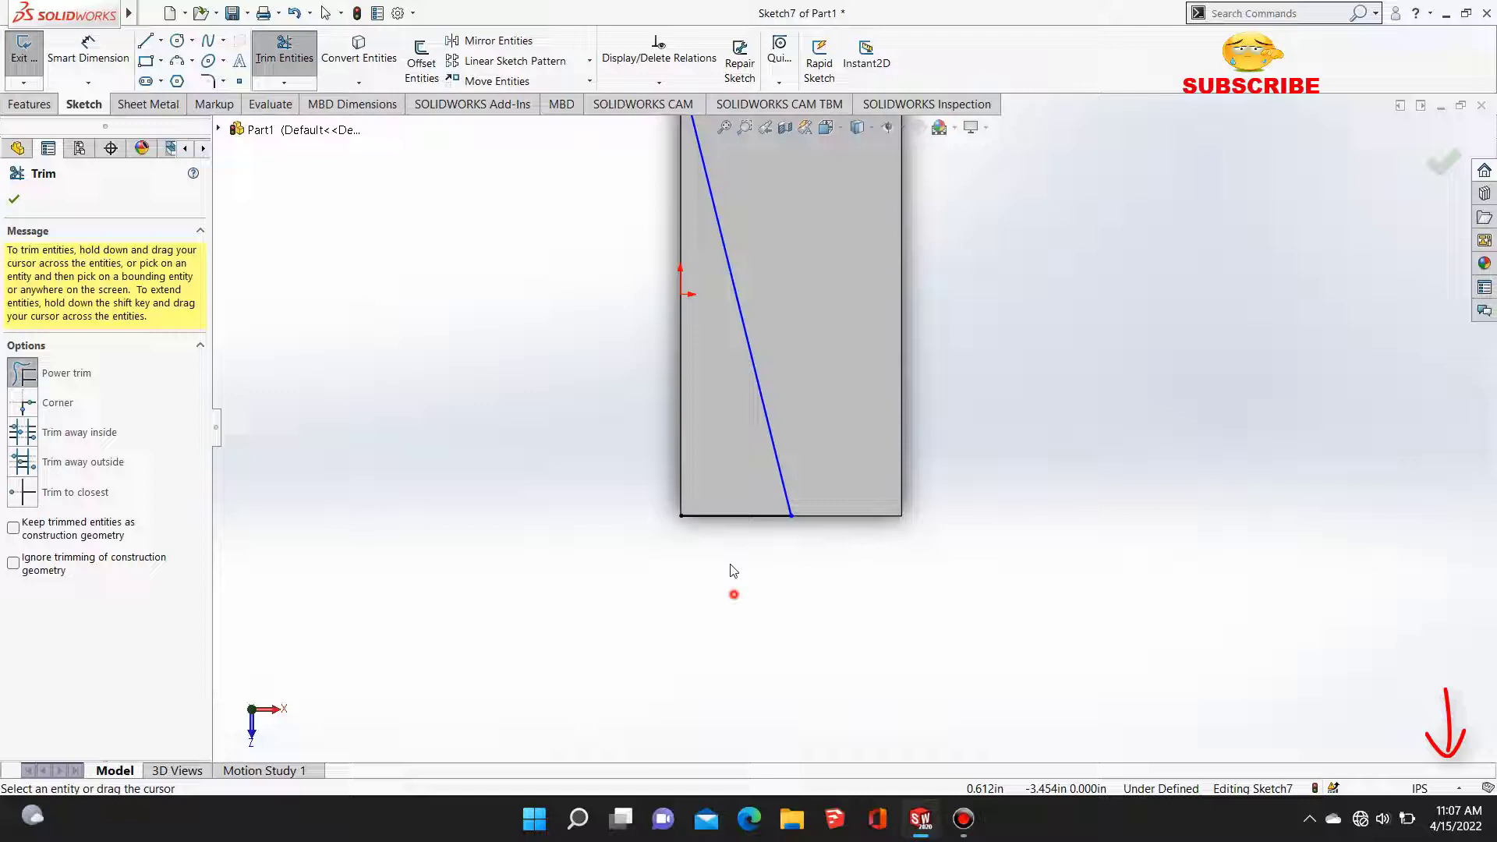
Step: Create a Sketched Bend along the slanted line at 90 degrees with a 0.0025 in radius, keeping the fold side fixed
click(145, 105)
click(320, 61)
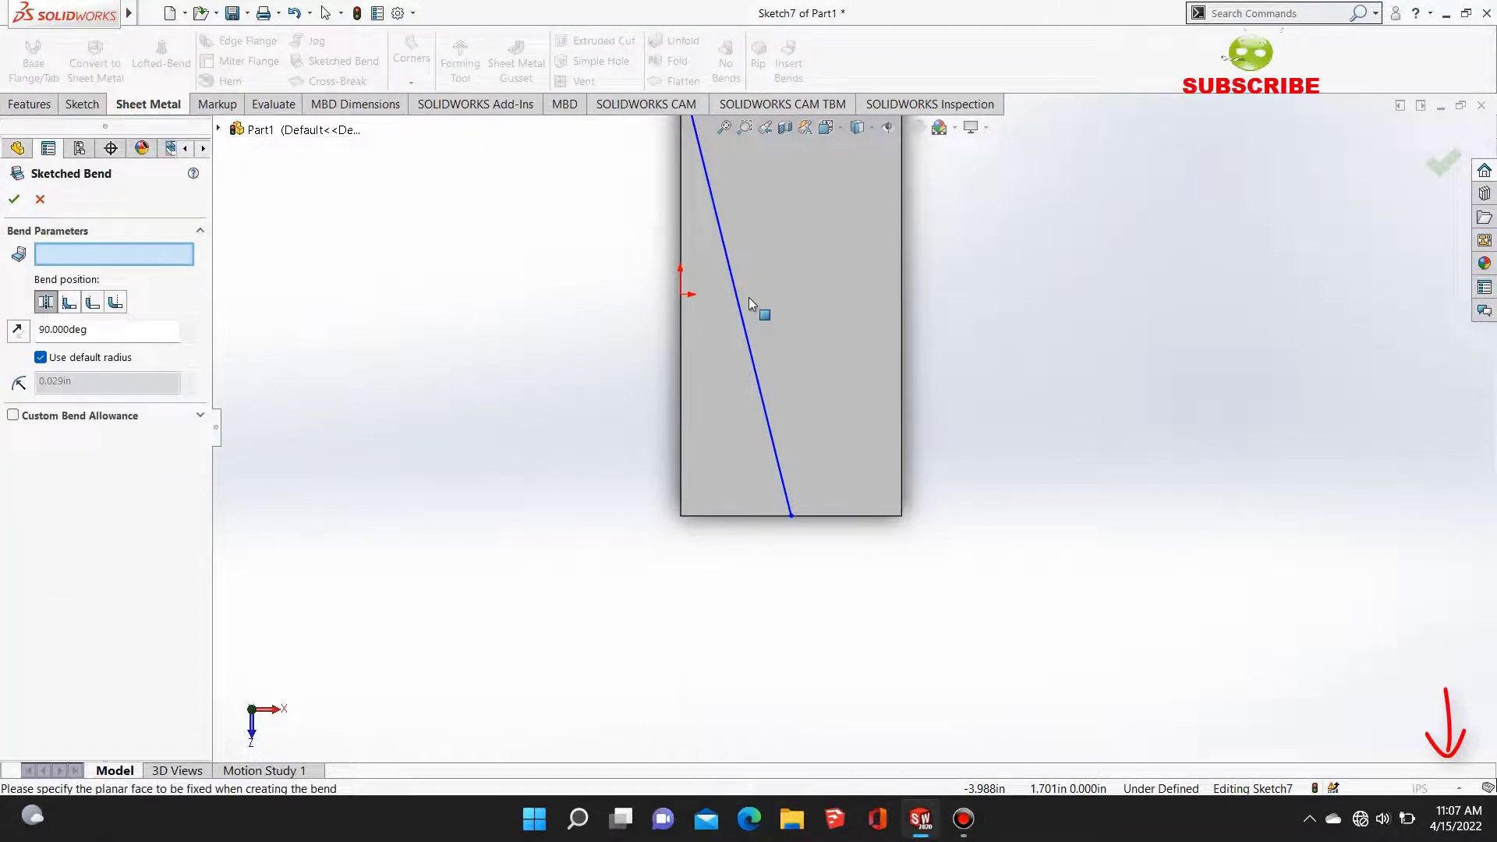
click(722, 374)
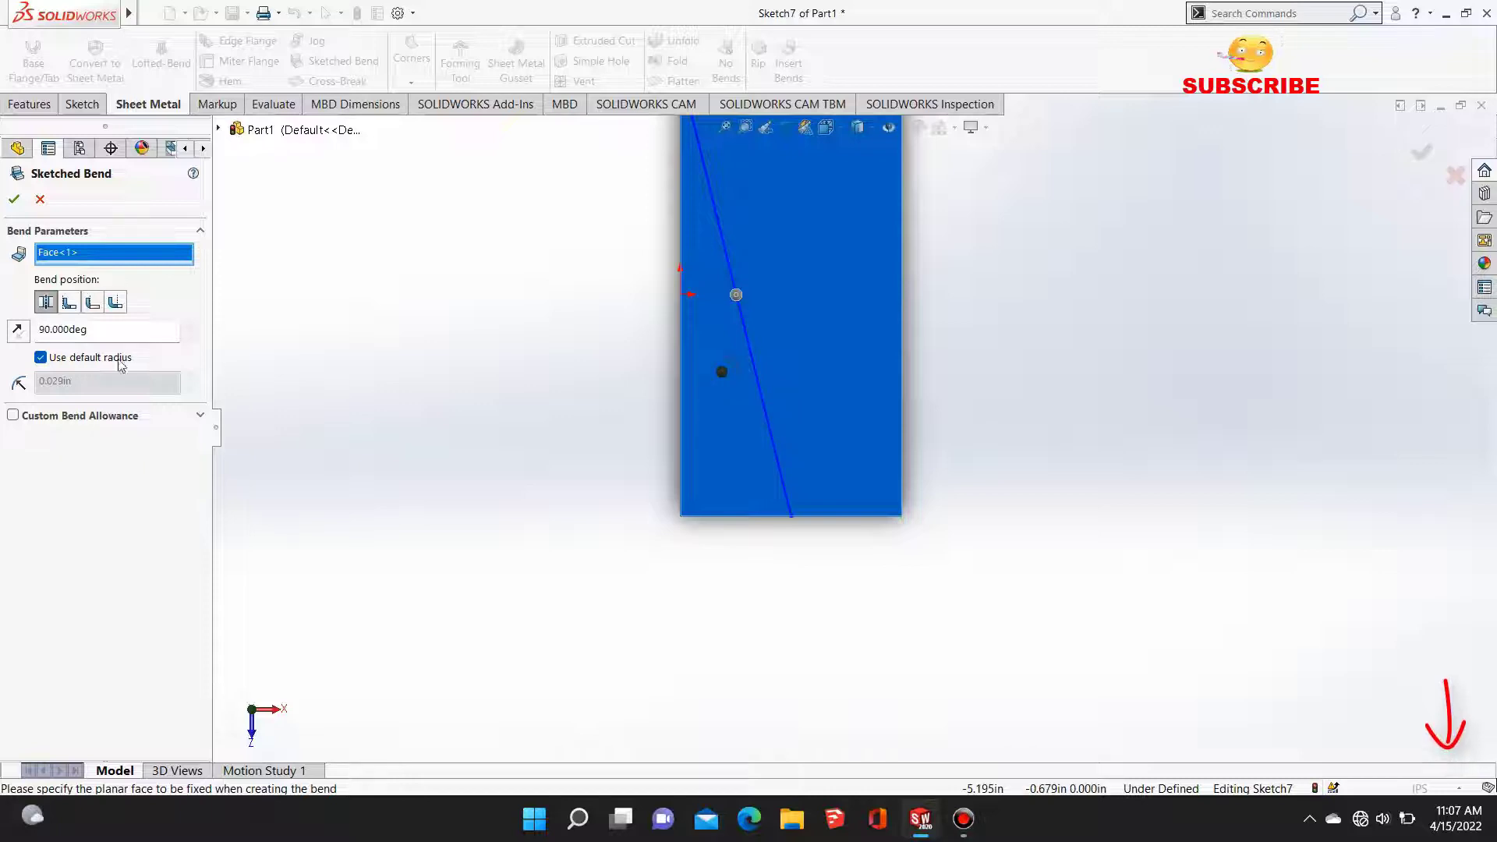
click(40, 358)
text(025)
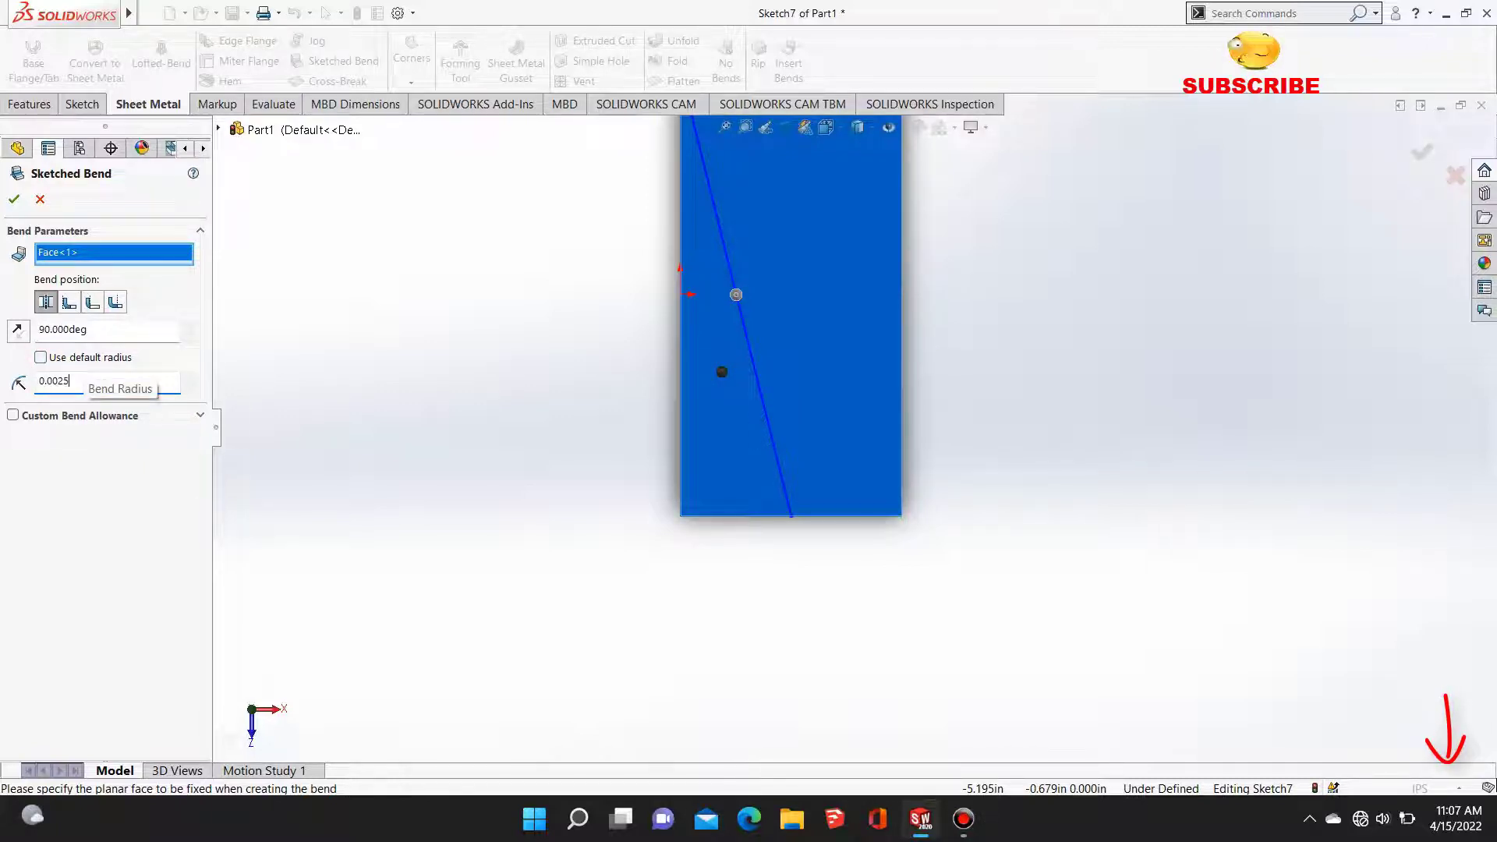
key(Return)
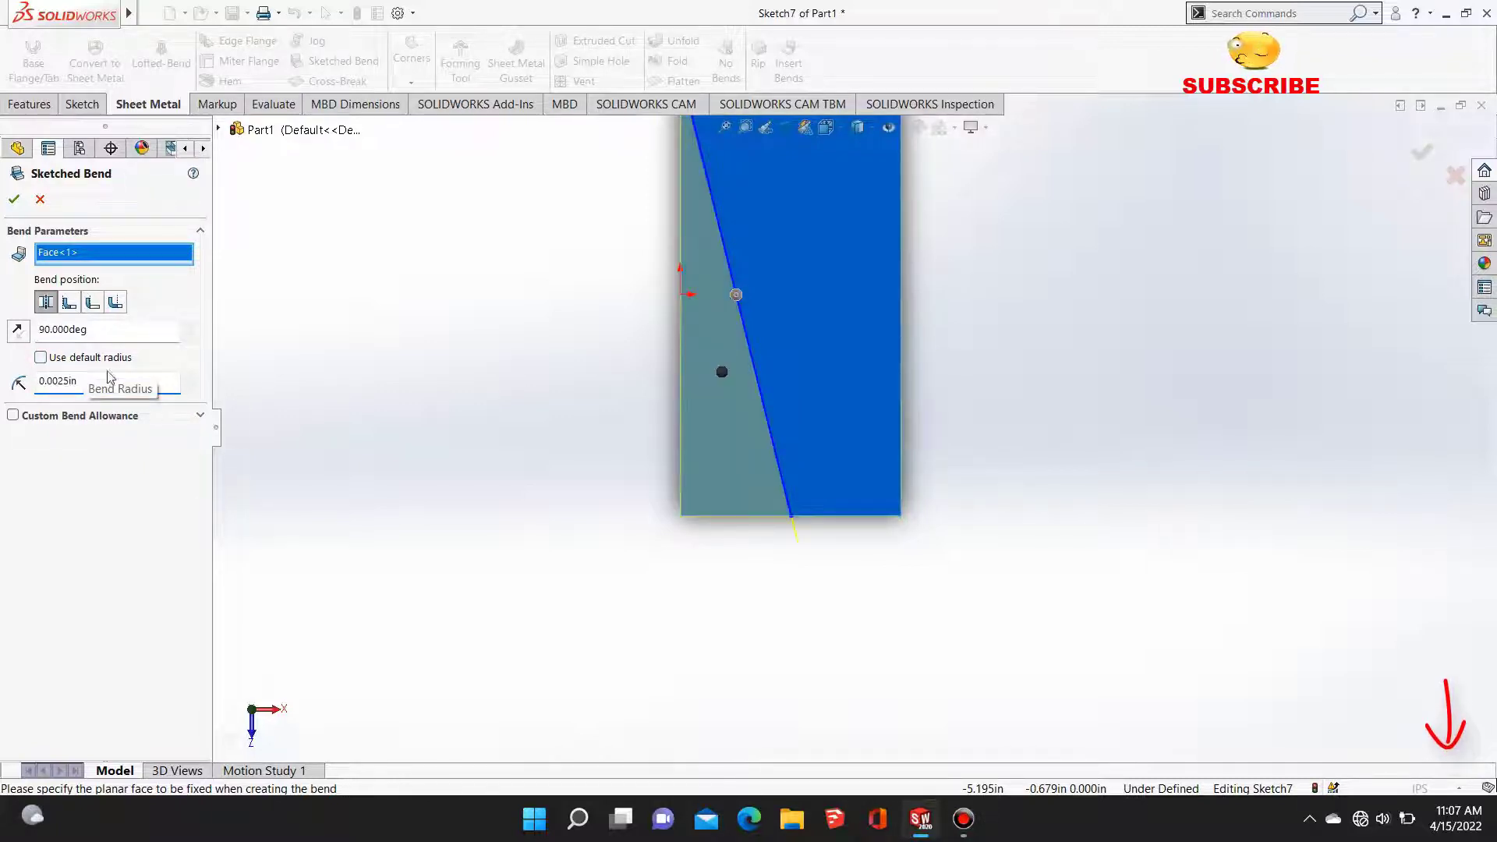
middle_drag(629, 521, 609, 270)
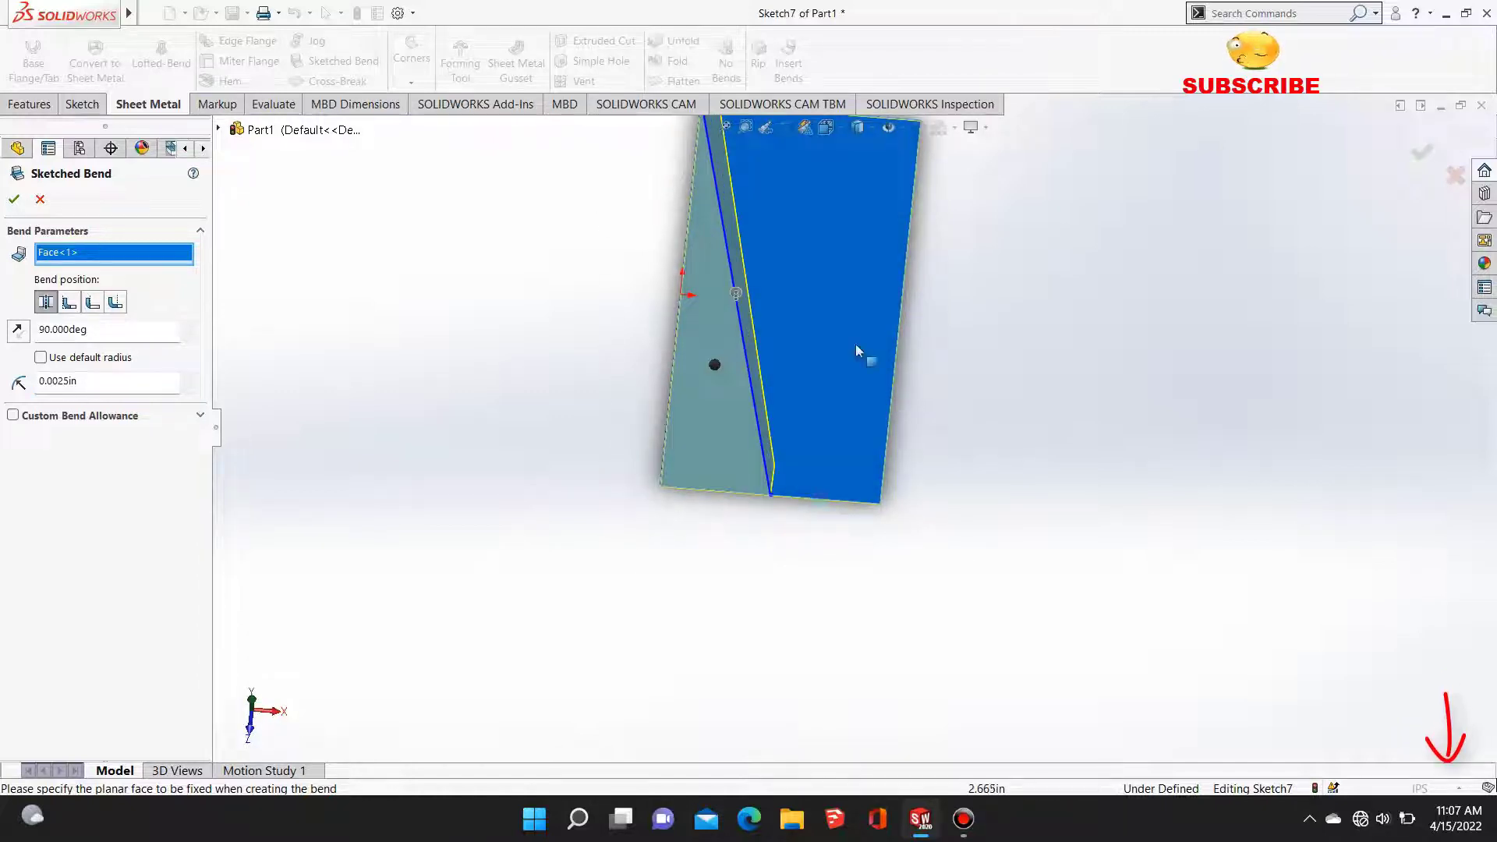
scroll(855, 345, up, 4)
middle_drag(797, 294, 704, 279)
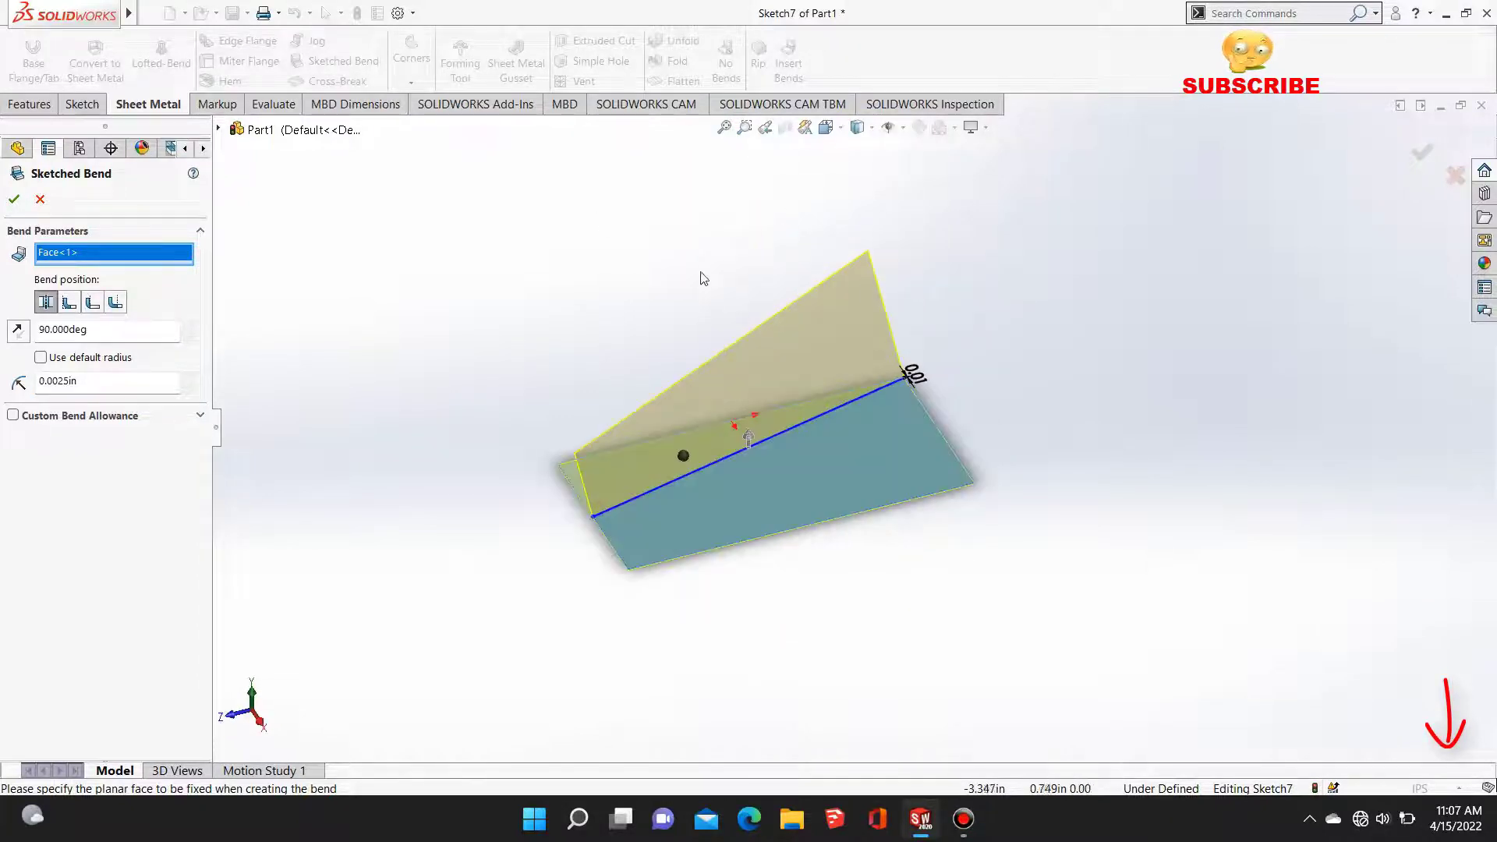
click(13, 200)
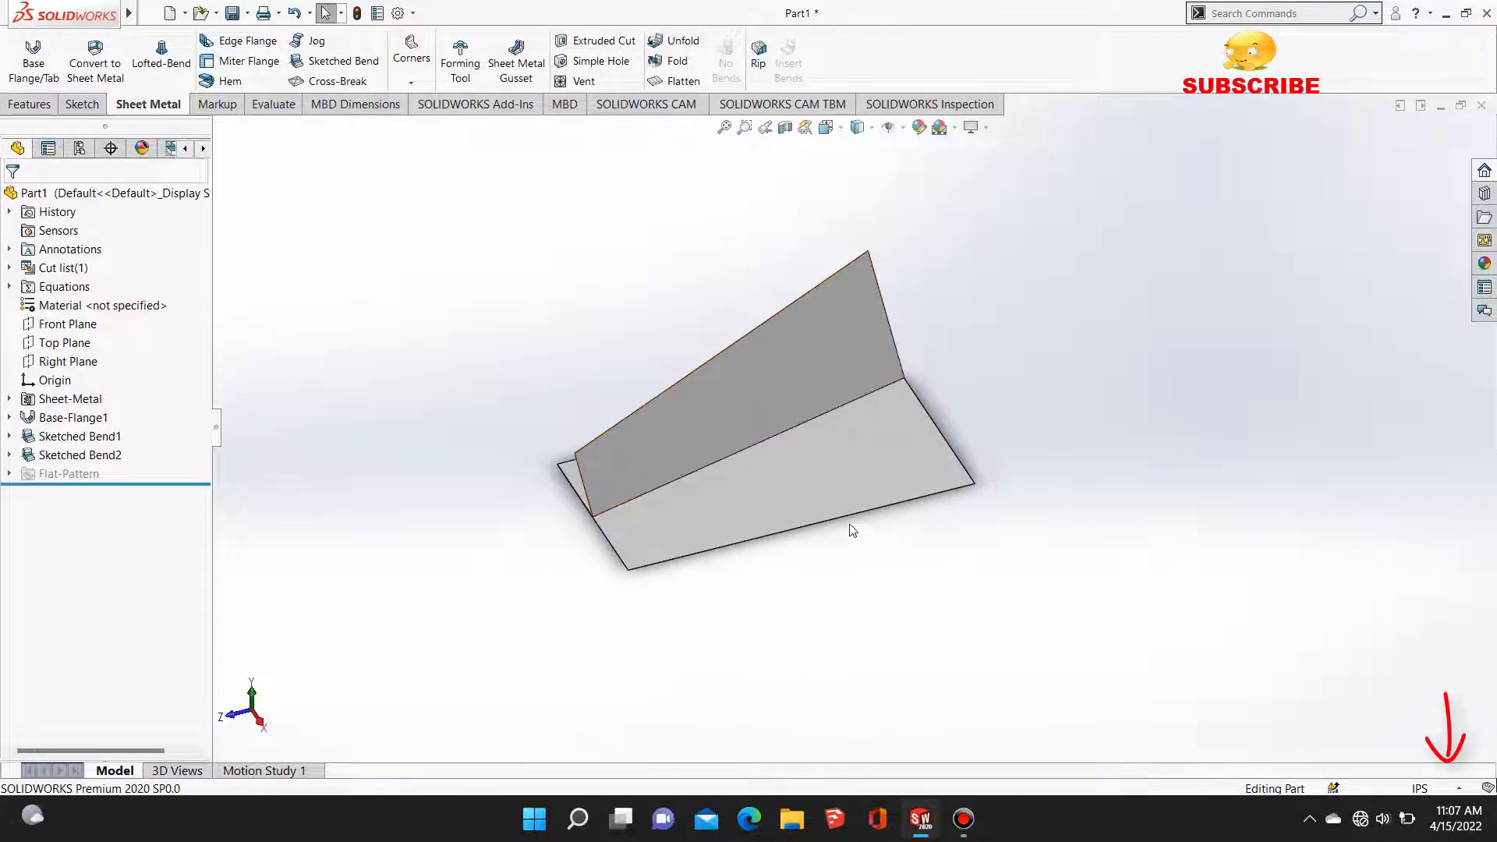
Step: Sketch a slanted line about 5.15 in long on the unbent layer's outer face, from the existing bend's end to the opposite edge beside the fold-side corner
scroll(748, 488, down, 1)
scroll(746, 487, up, 2)
middle_drag(869, 524, 885, 200)
click(915, 396)
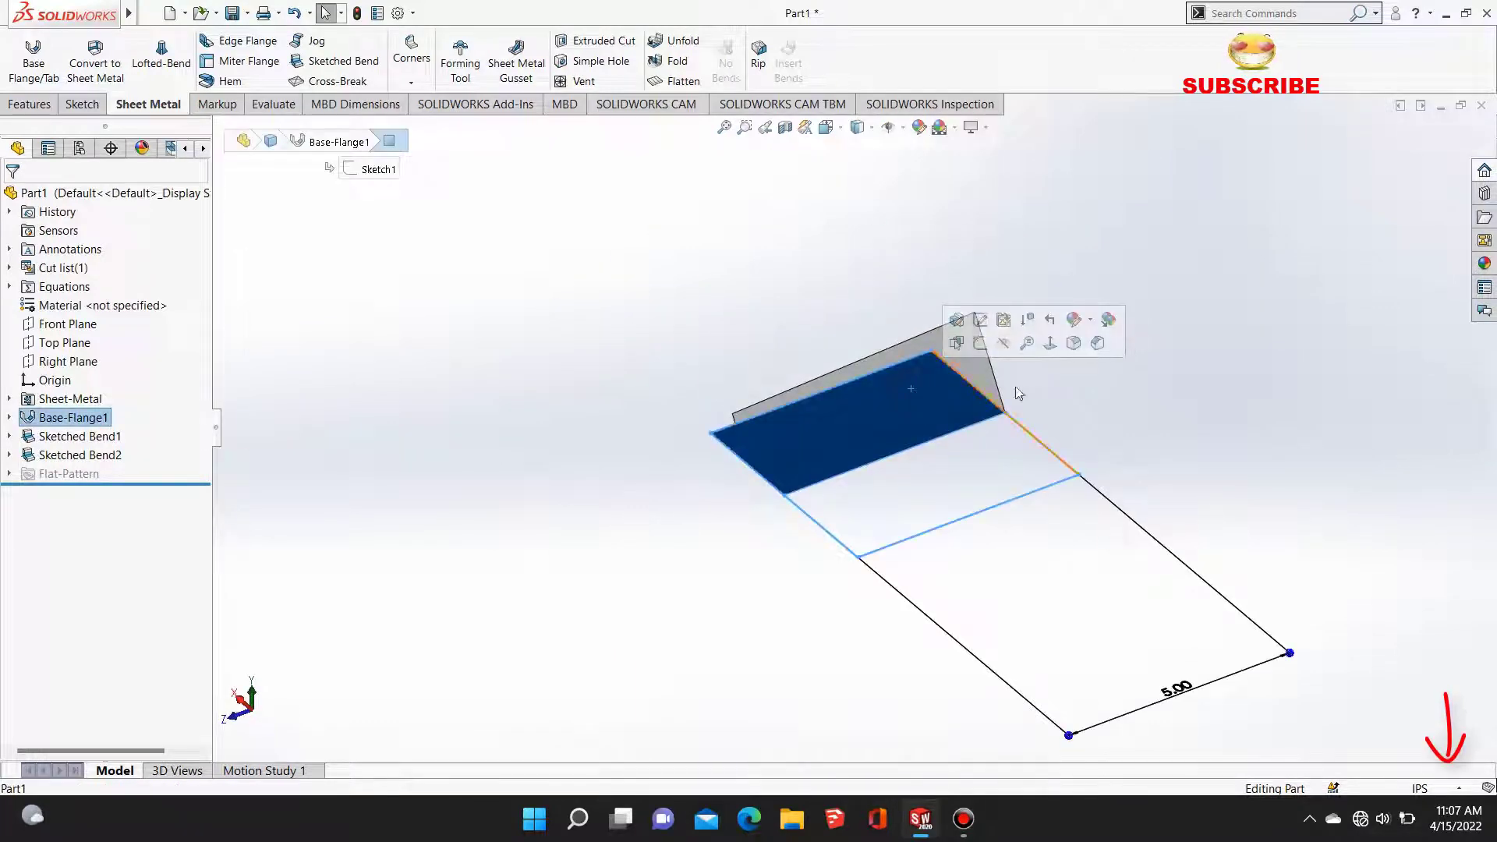
click(980, 343)
click(1136, 461)
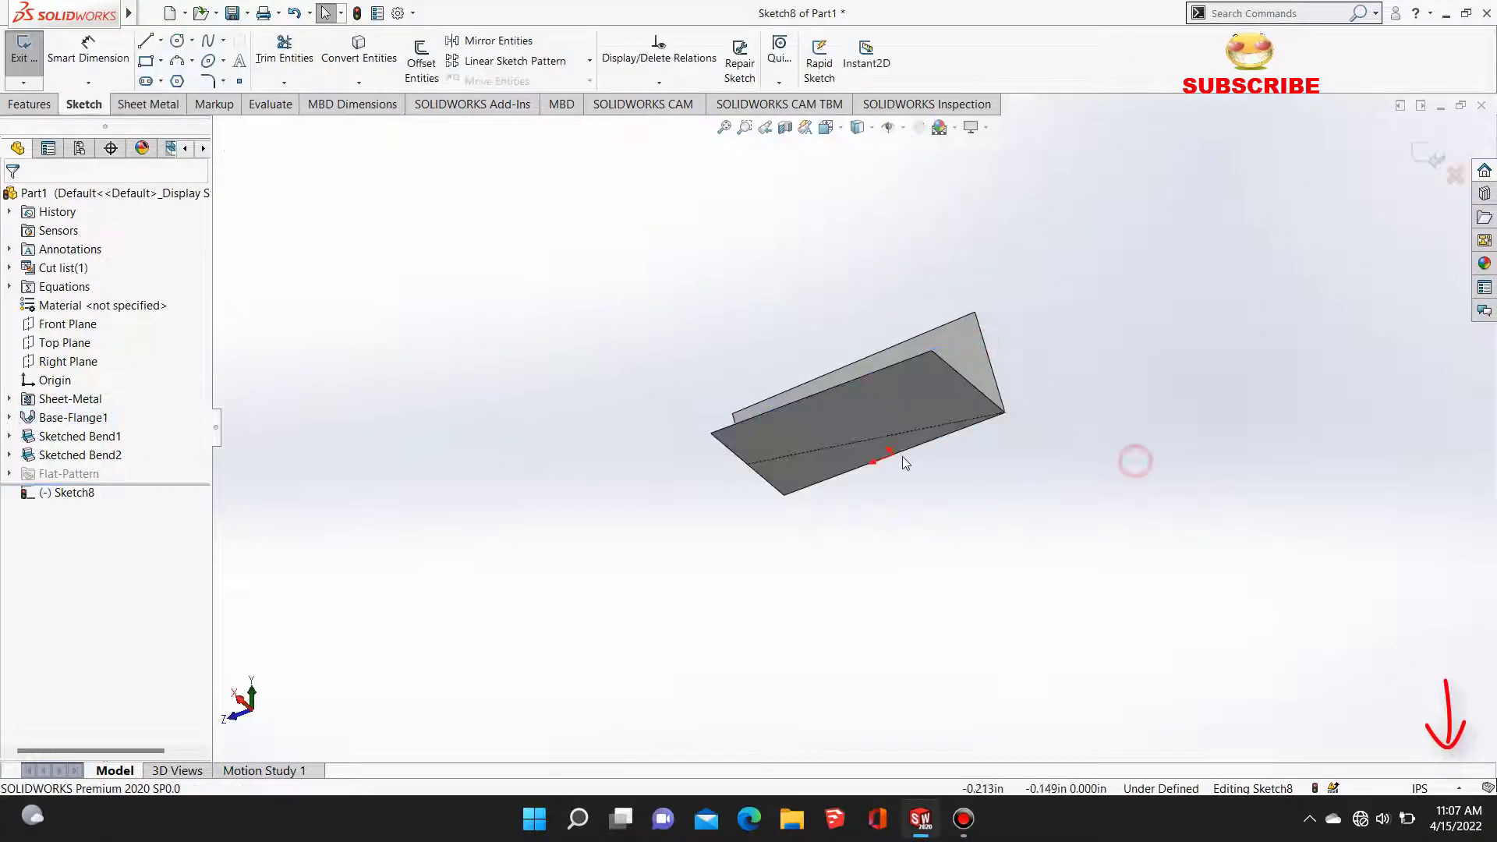
click(856, 127)
click(904, 207)
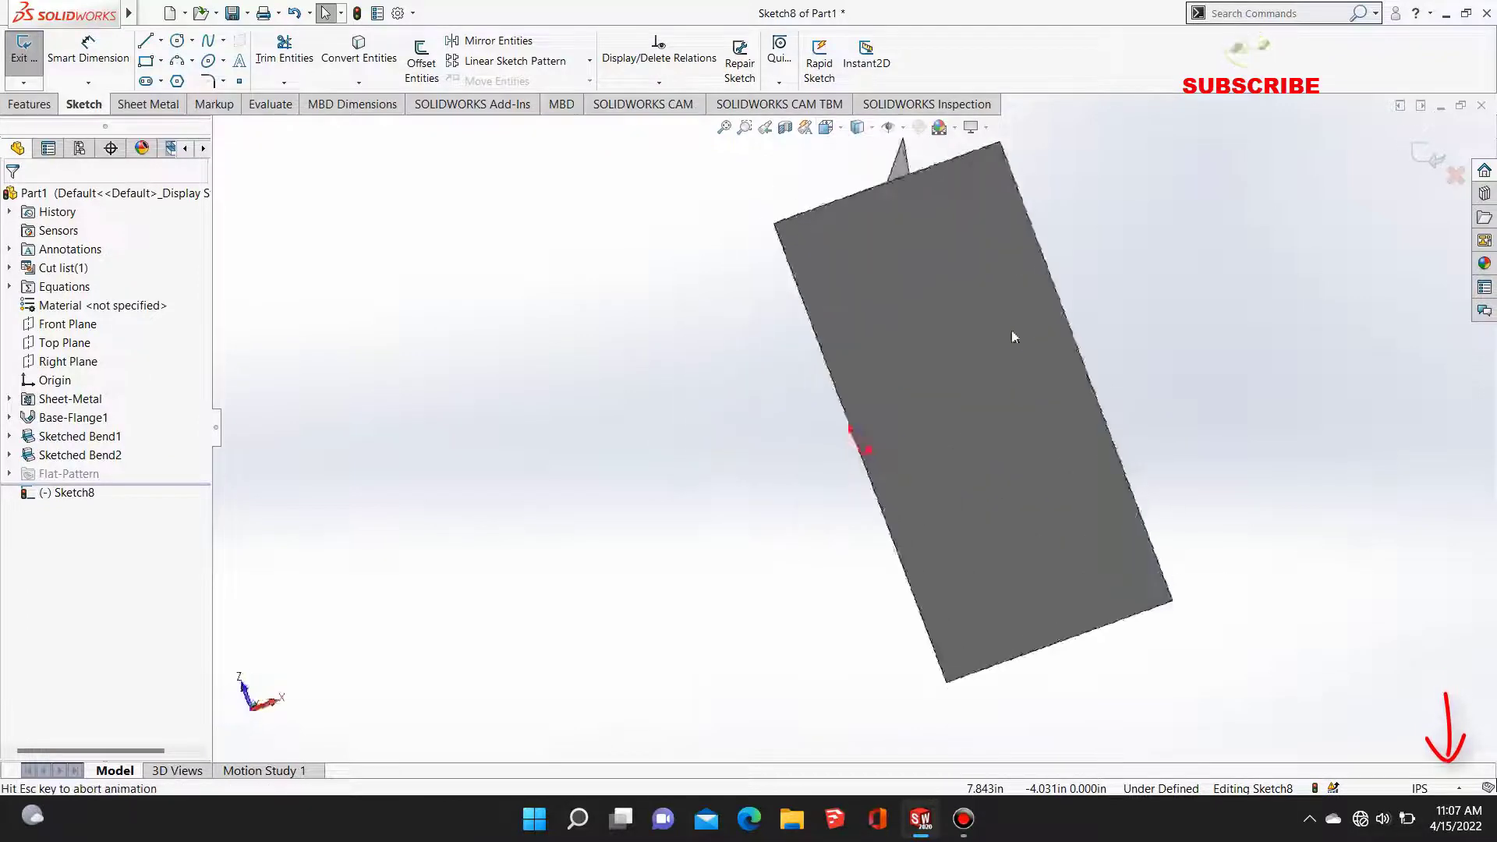
click(147, 45)
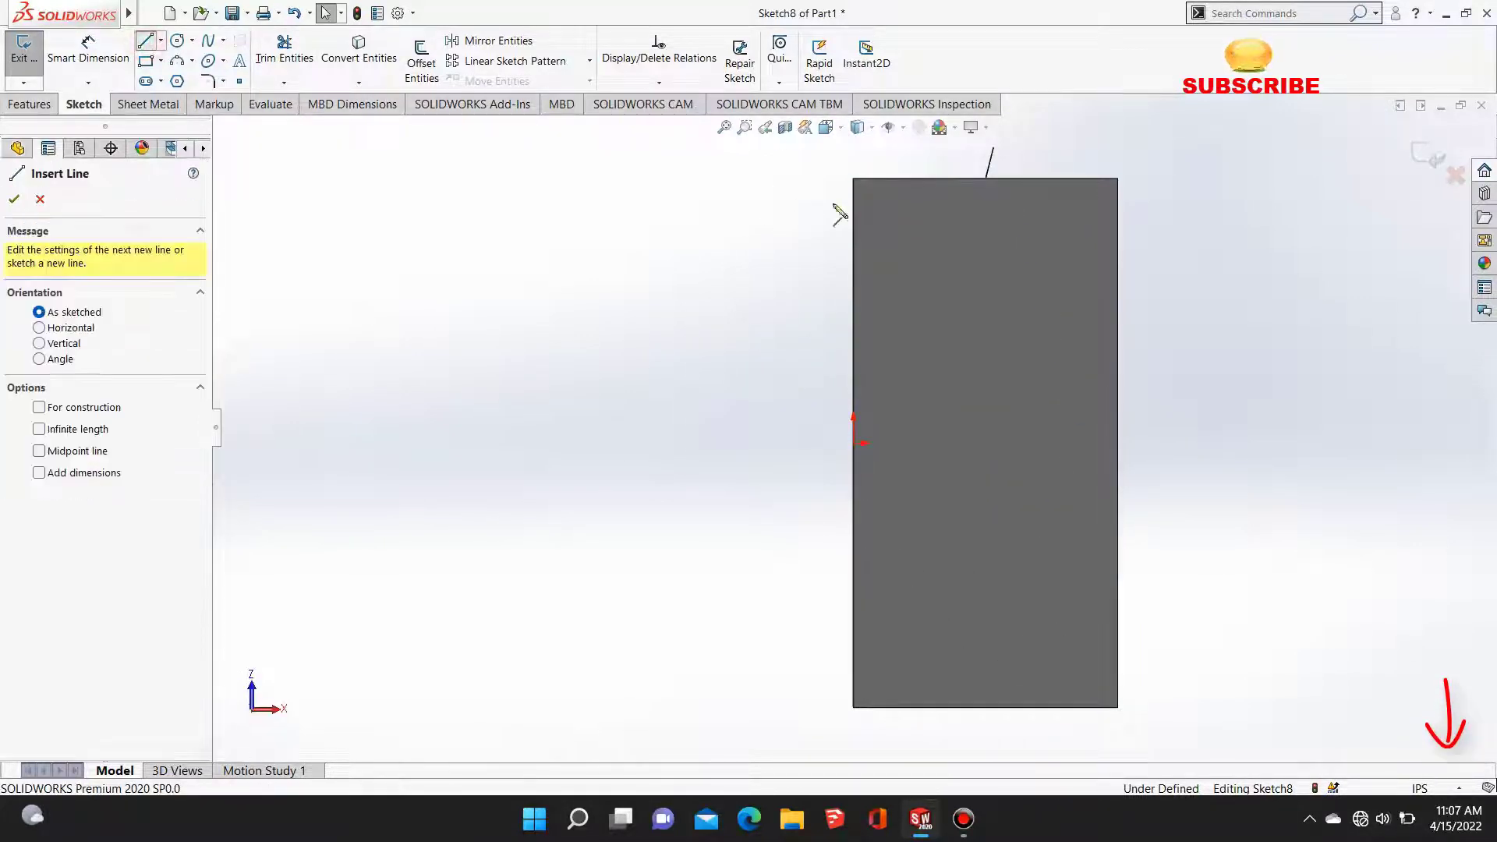
click(987, 180)
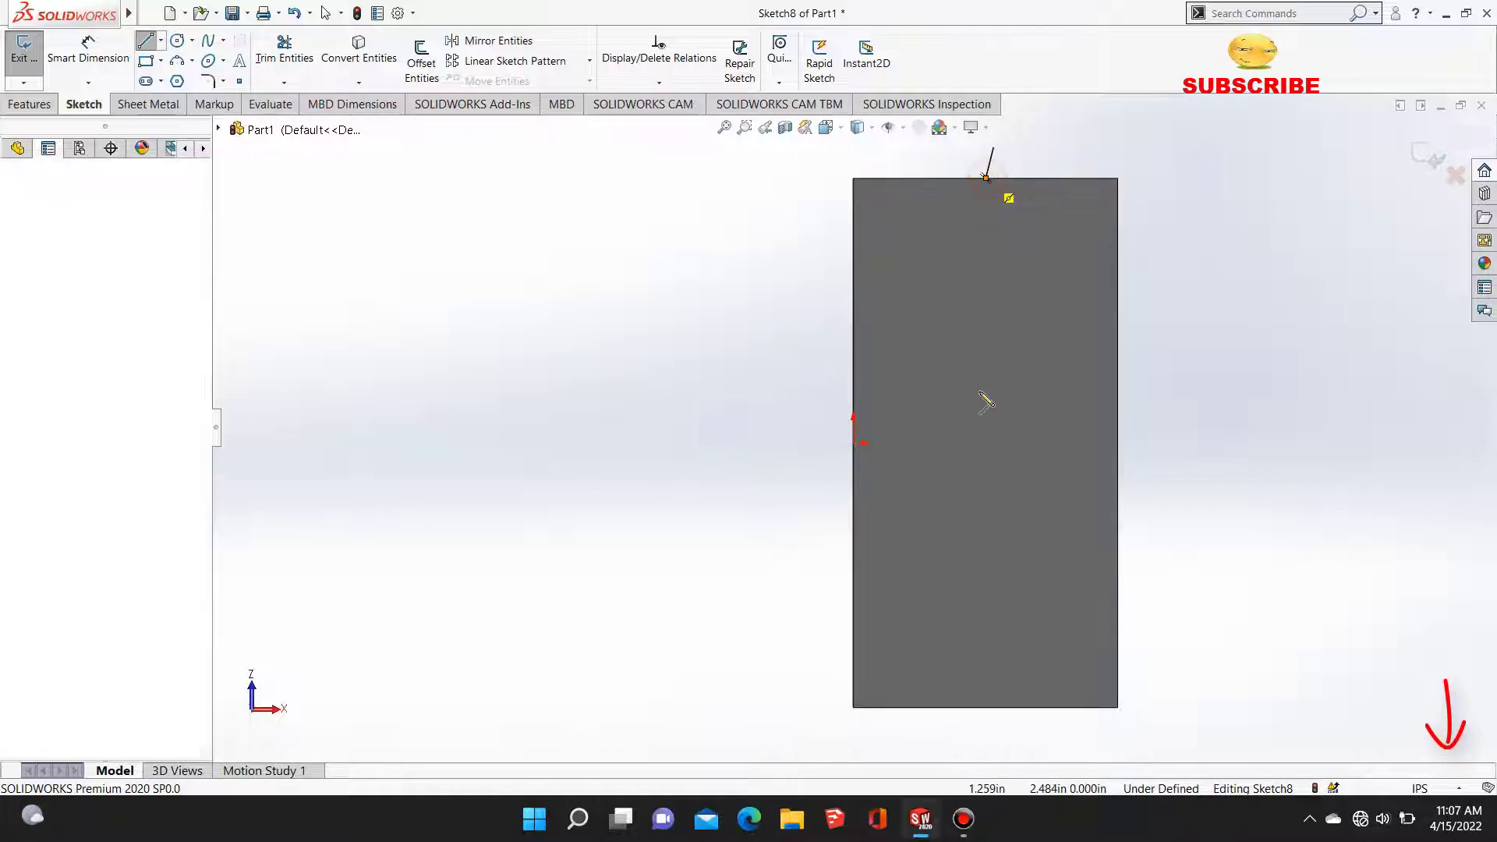
scroll(857, 616, down, 2)
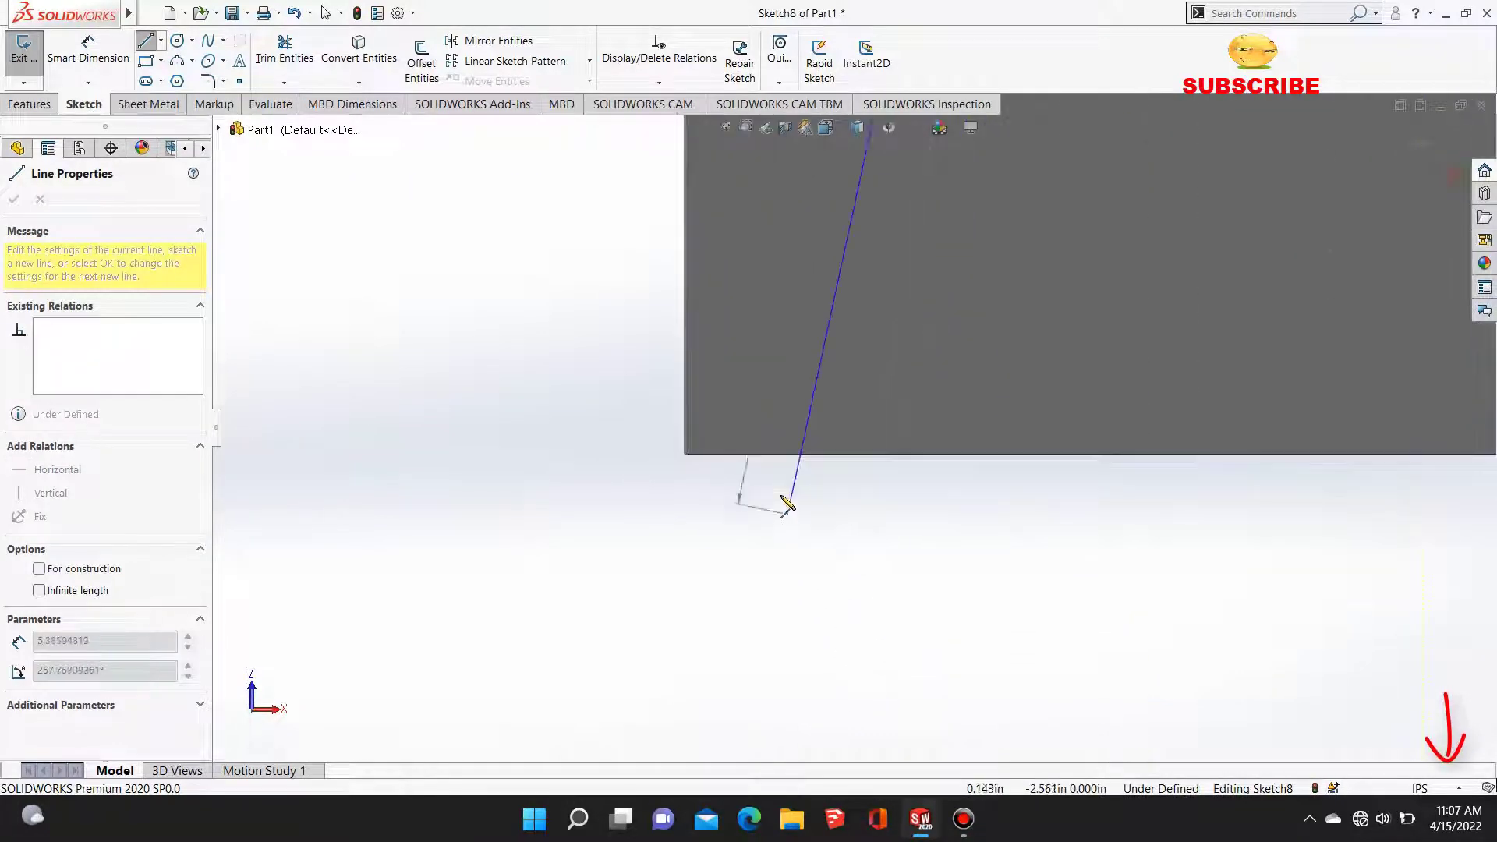
click(710, 456)
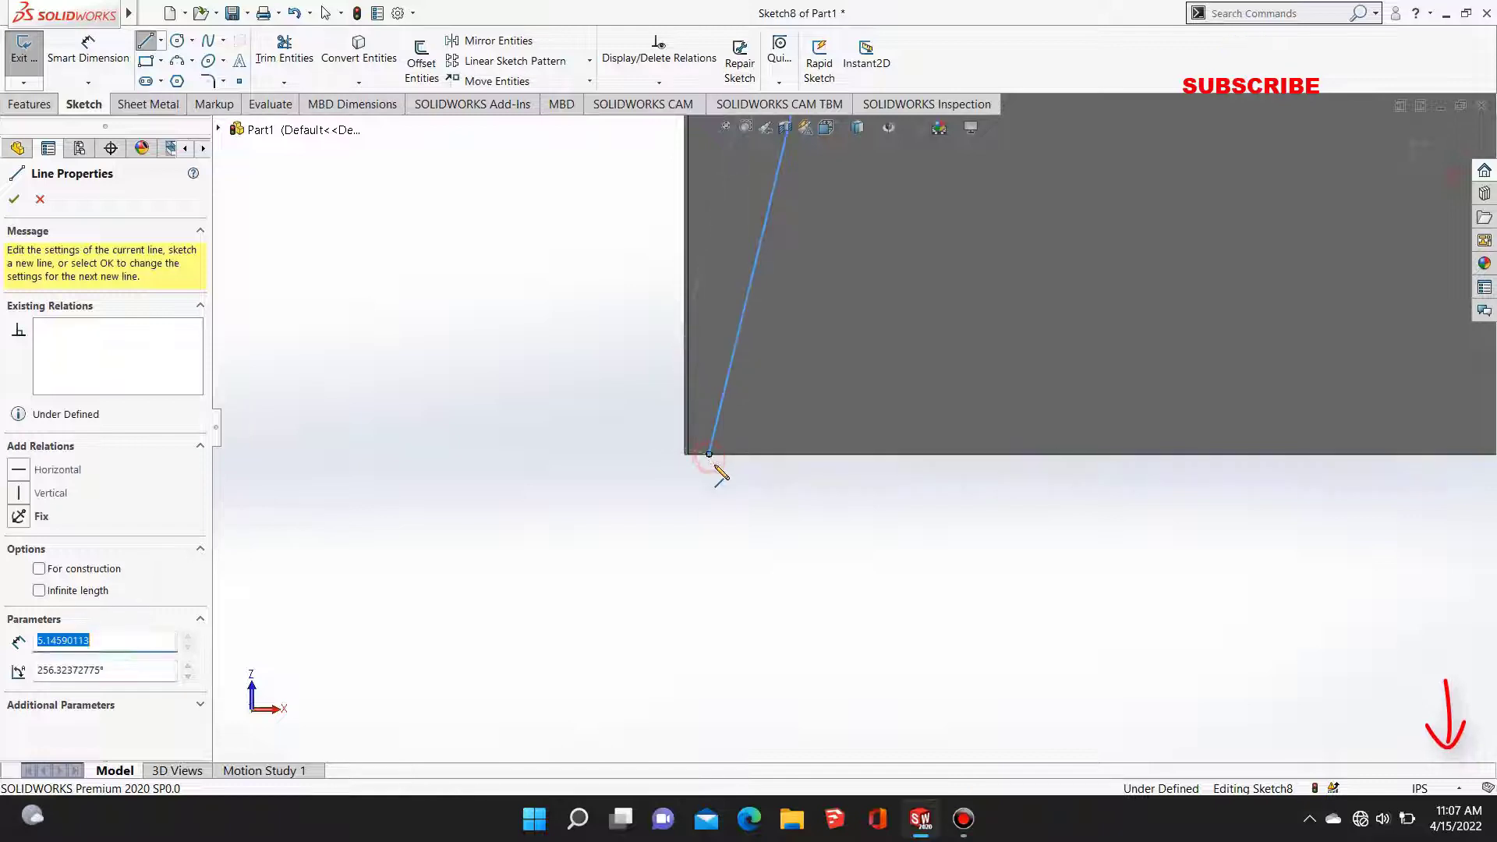
Step: Dimension the slanted line's lower endpoint 0.005 in from the fold-side corner of the face
click(87, 50)
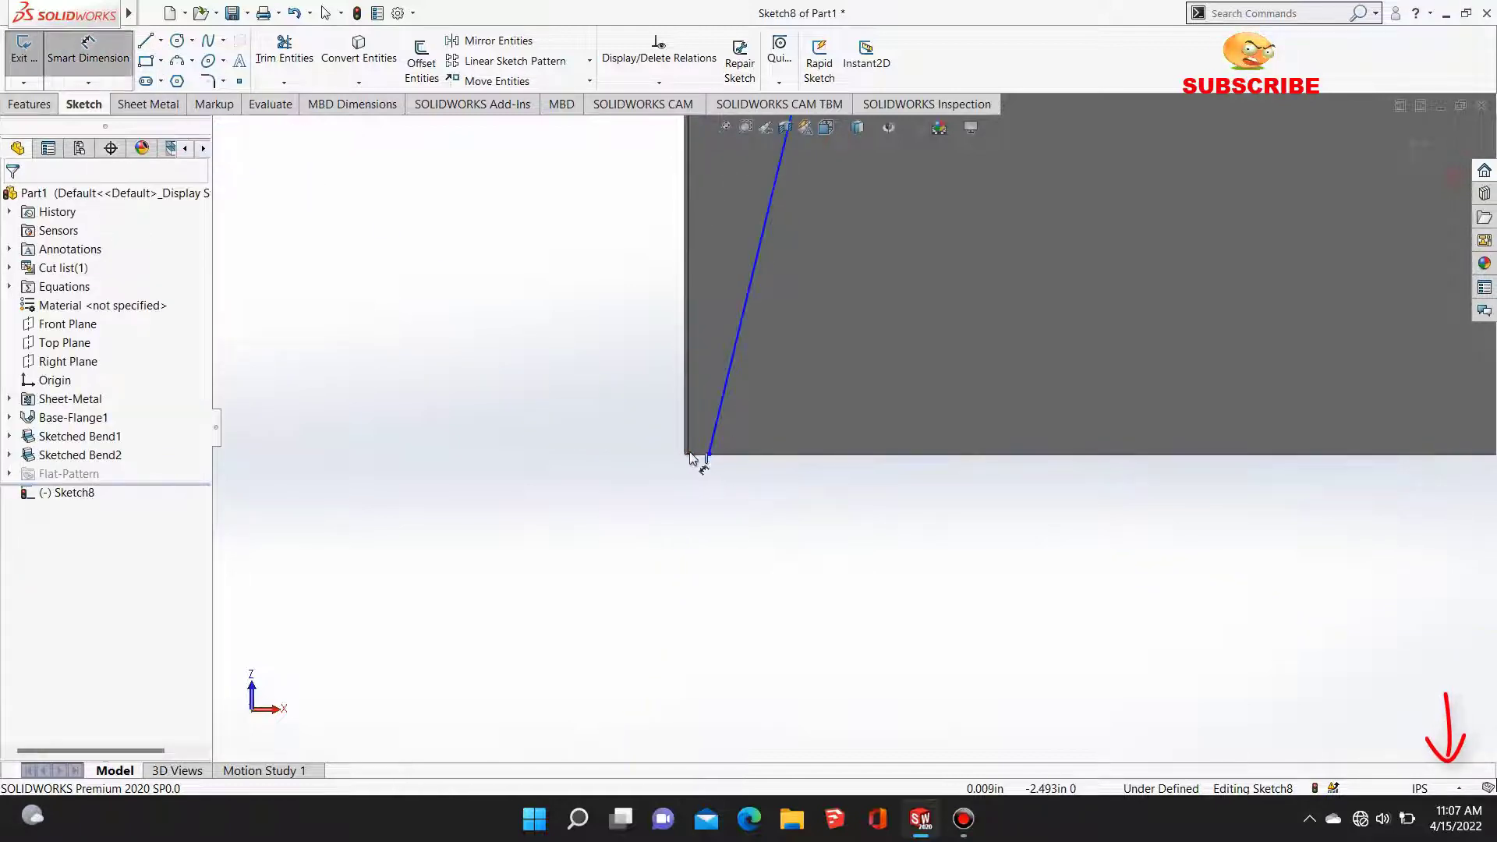
click(688, 454)
click(708, 454)
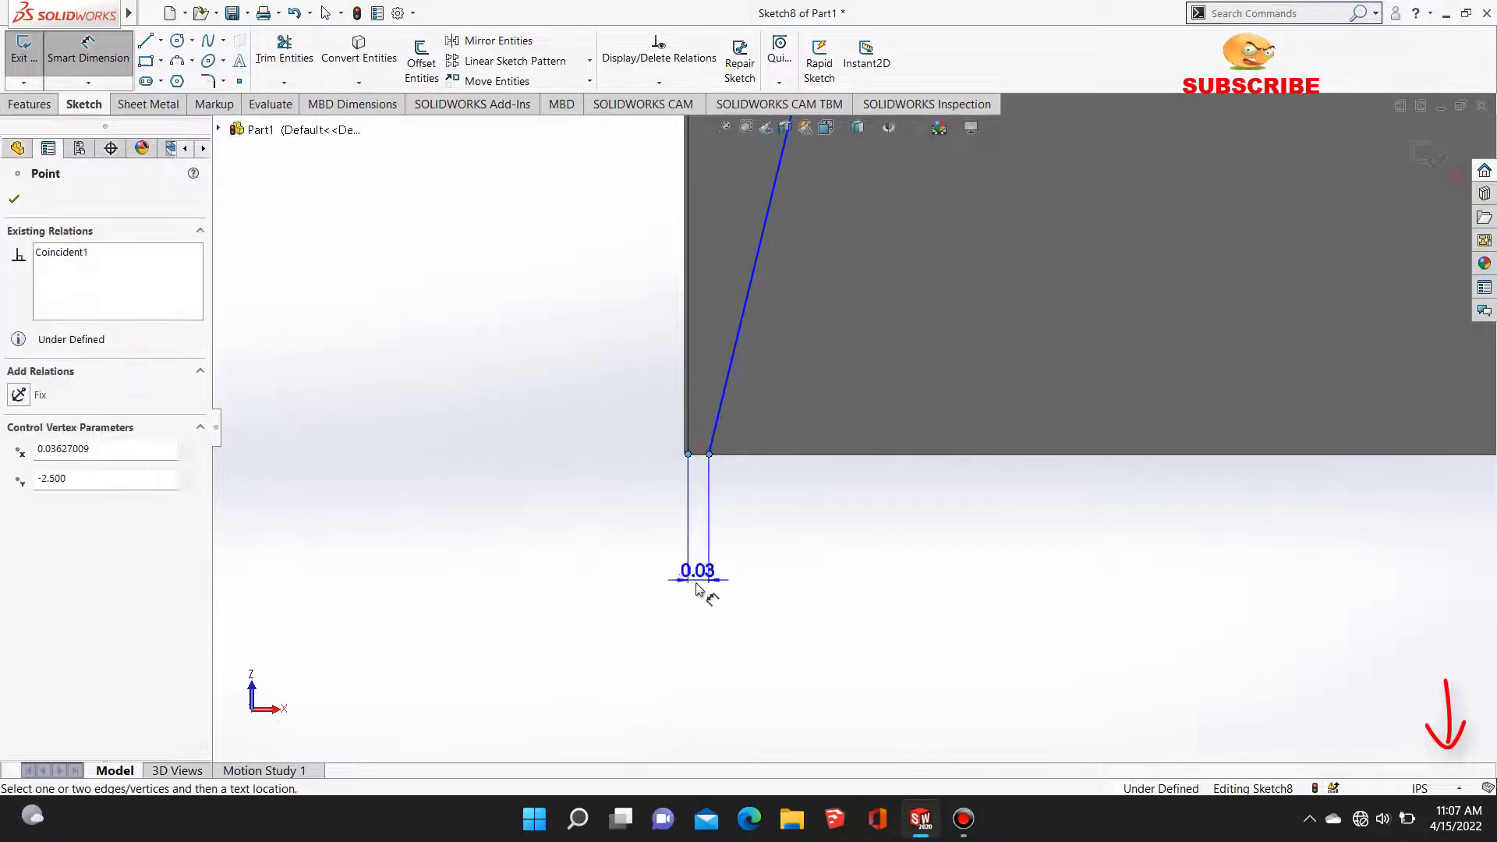
click(694, 585)
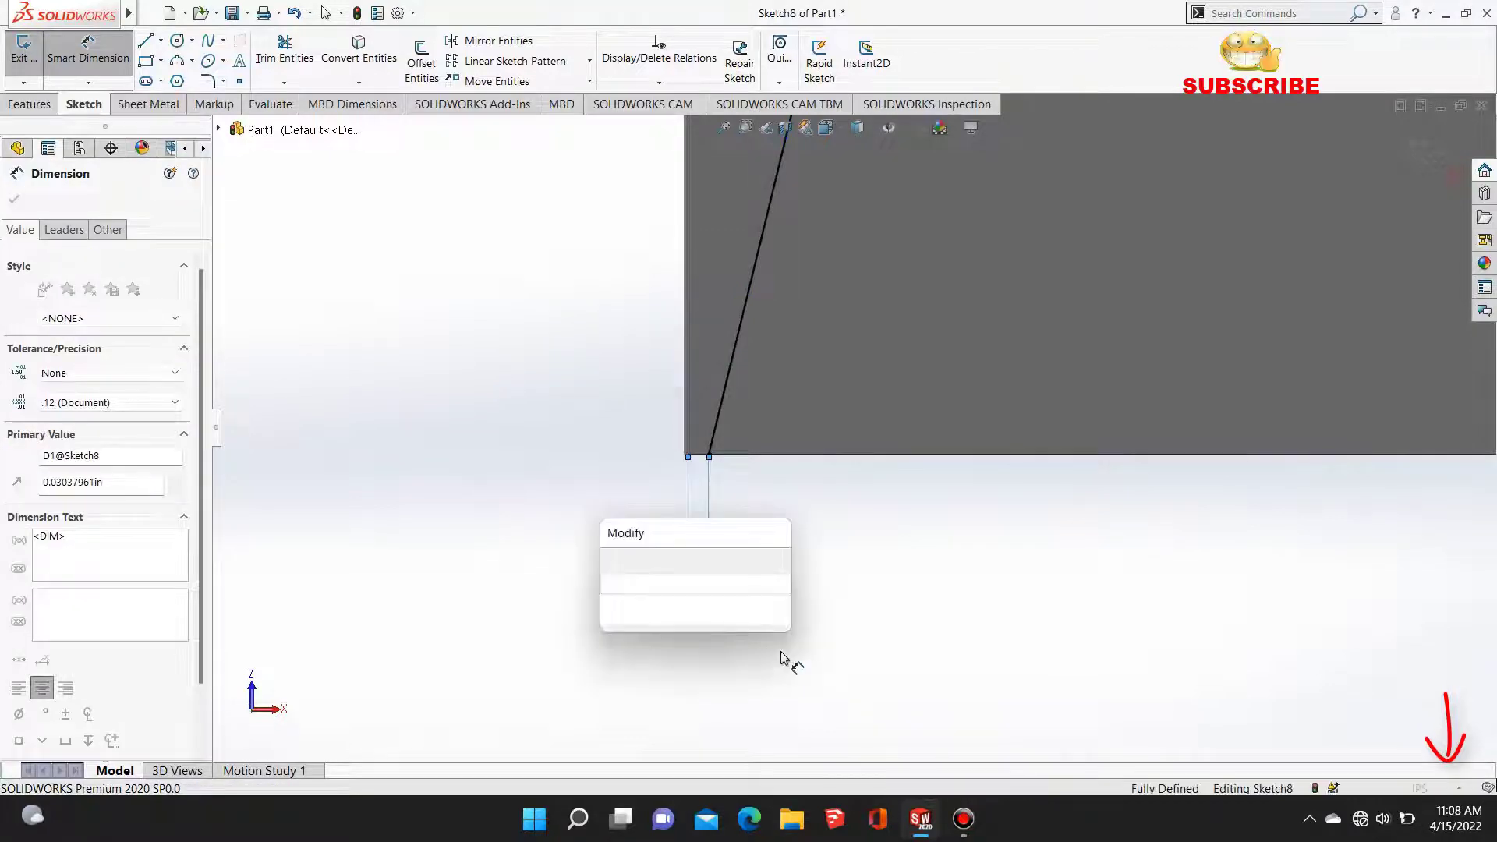
text(0.0)
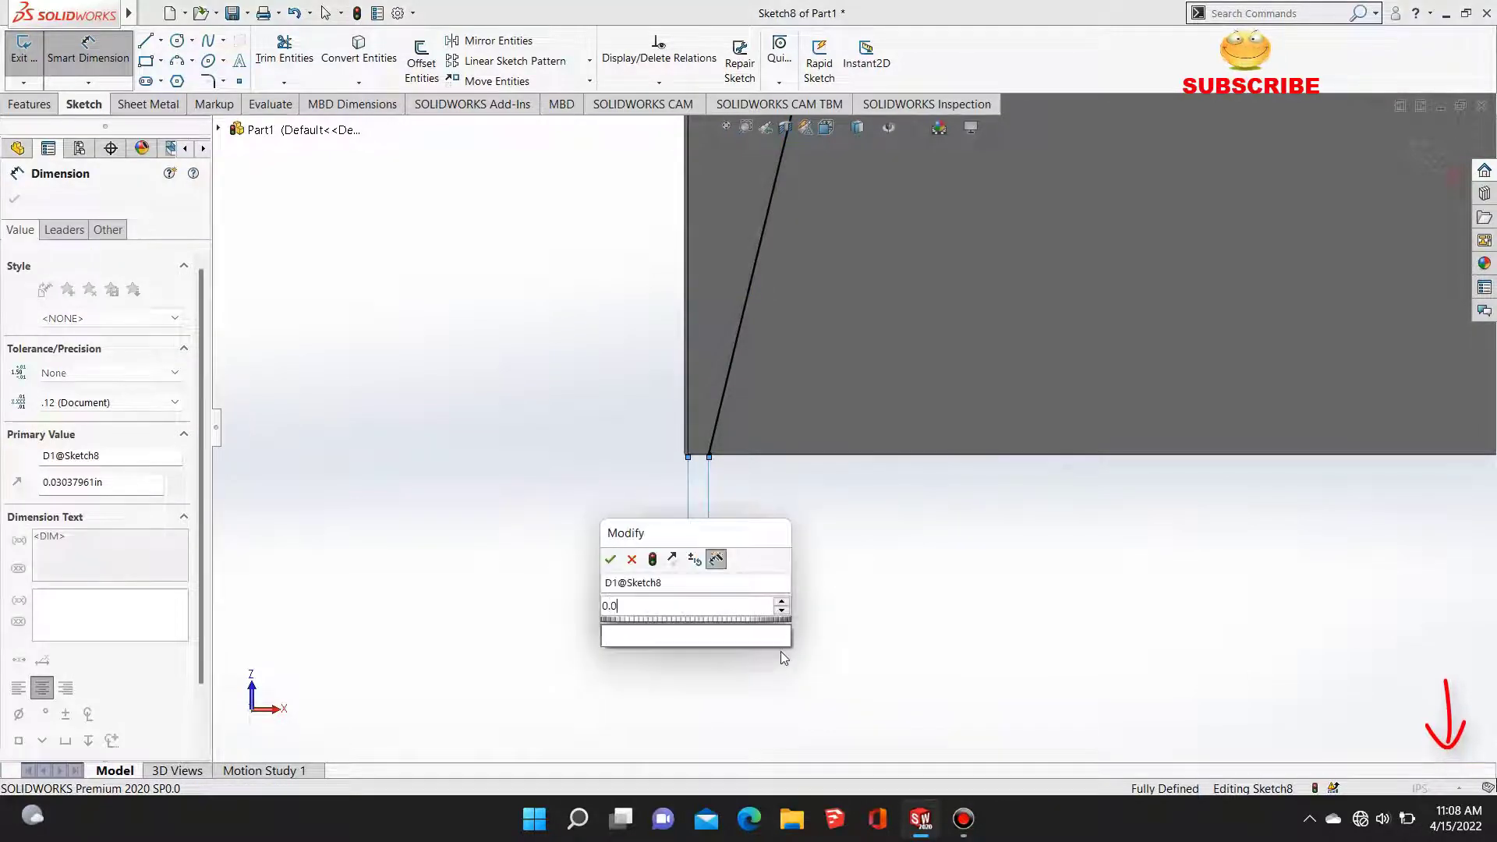
text(05)
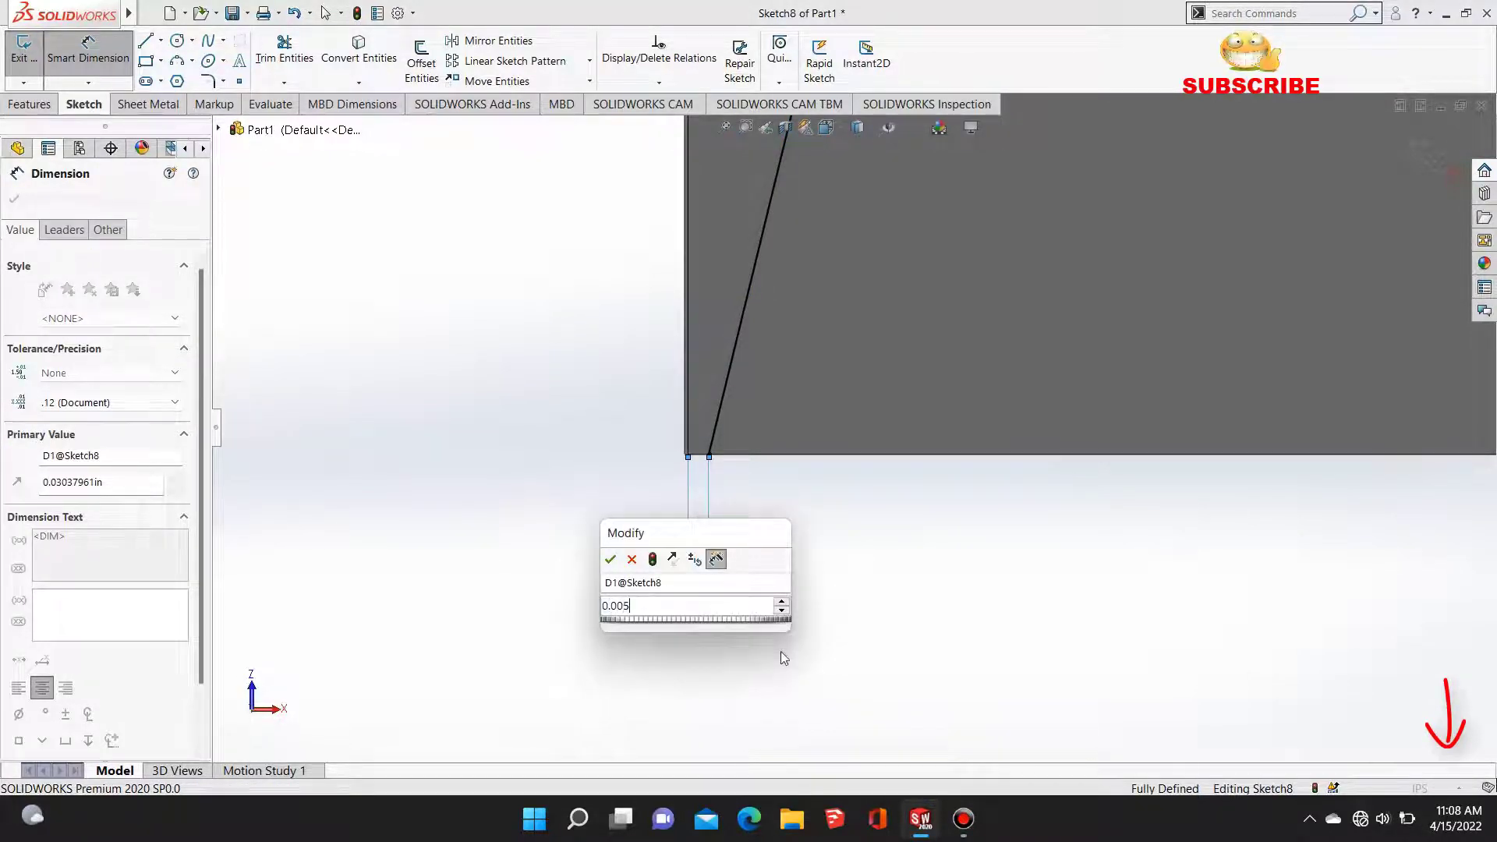
click(629, 561)
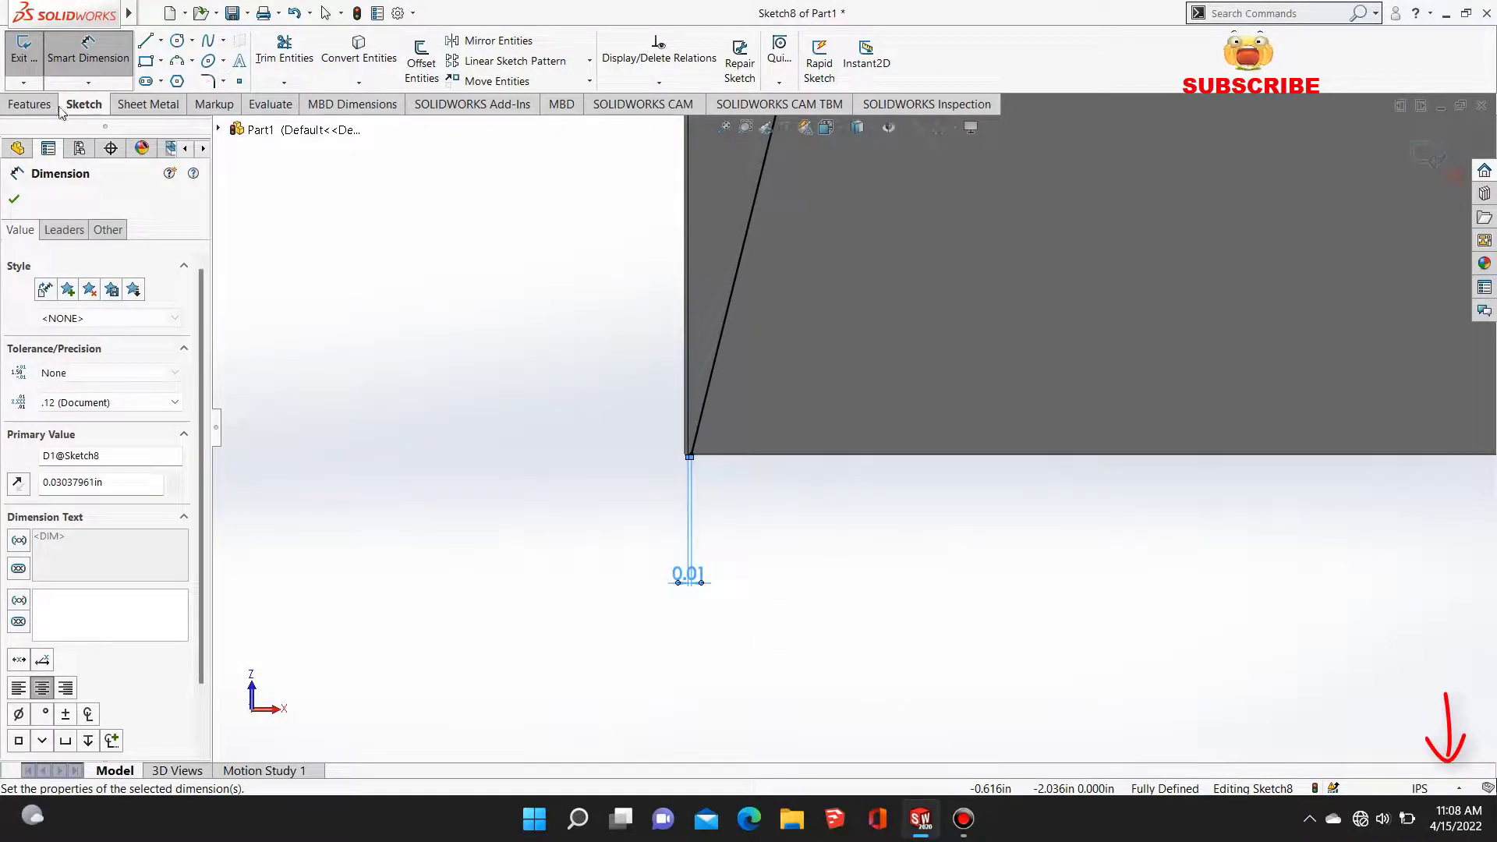
Step: Create a Sketched Bend along the slanted line at 90 degrees with a 0.0025 in radius, keeping the fold side fixed
click(156, 107)
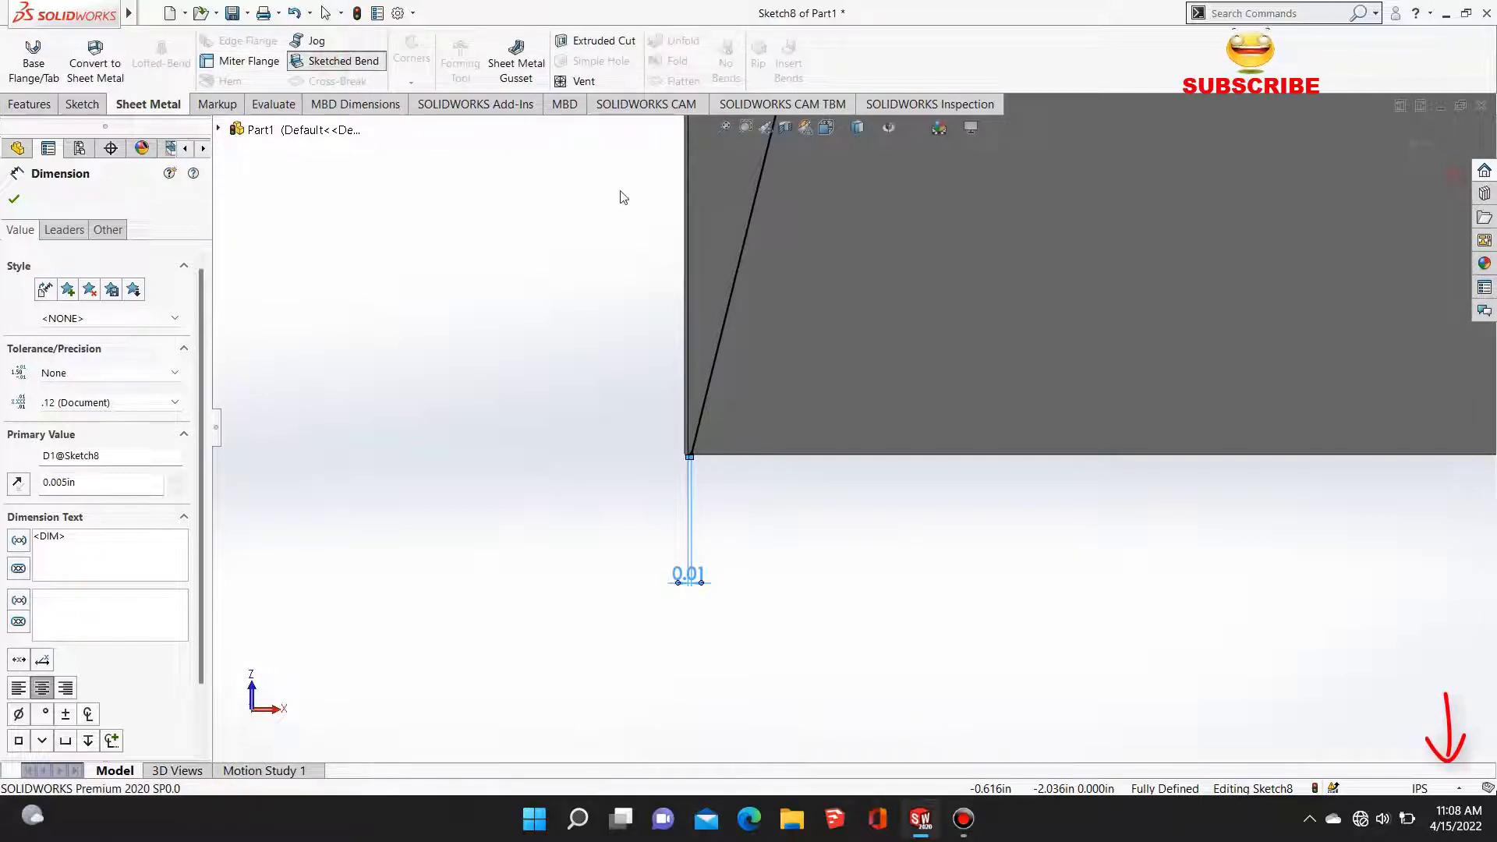
click(722, 209)
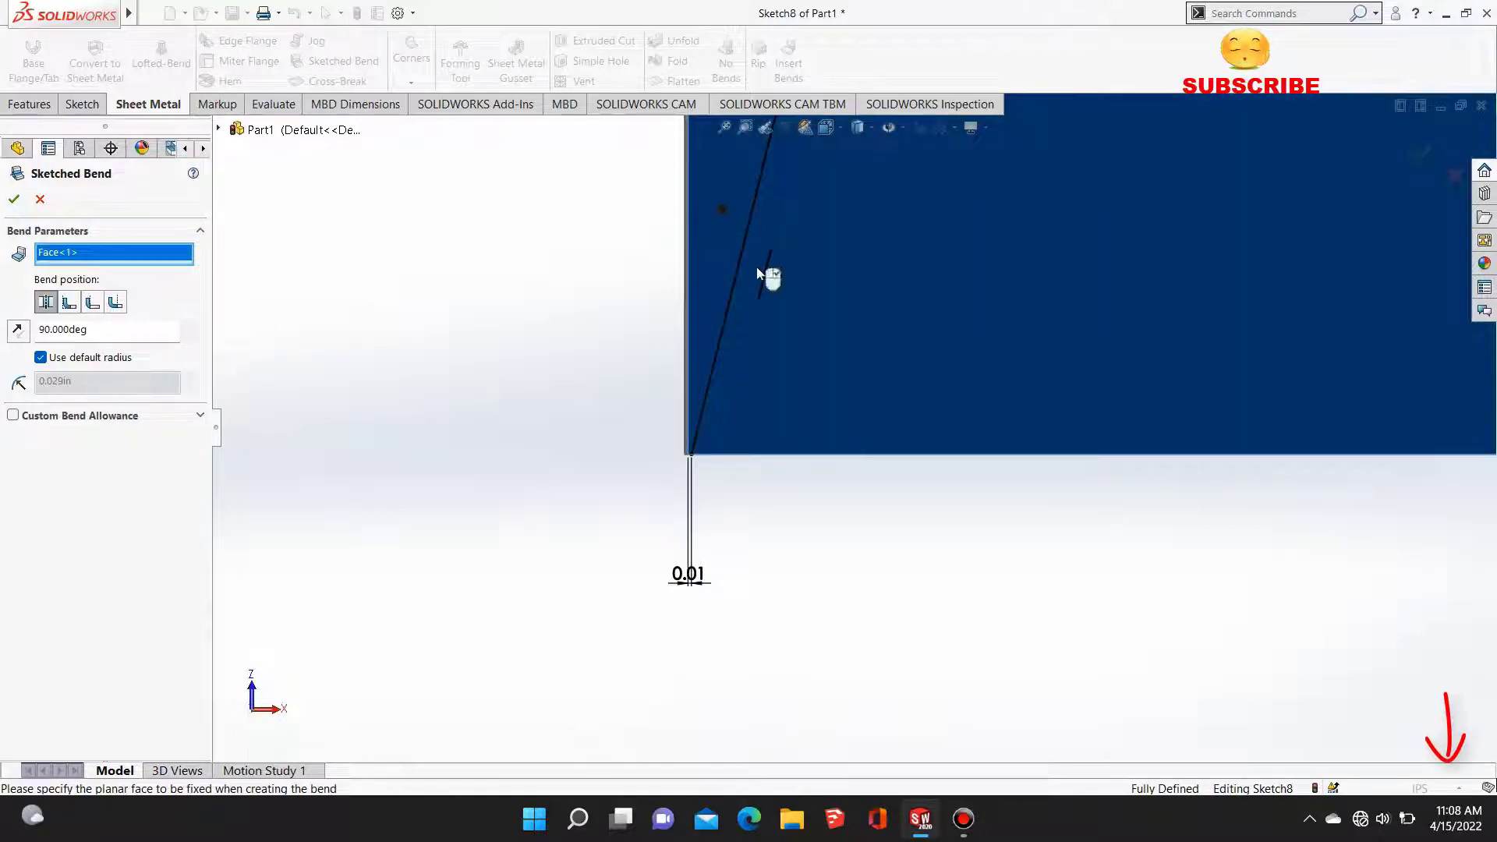
click(40, 357)
click(78, 381)
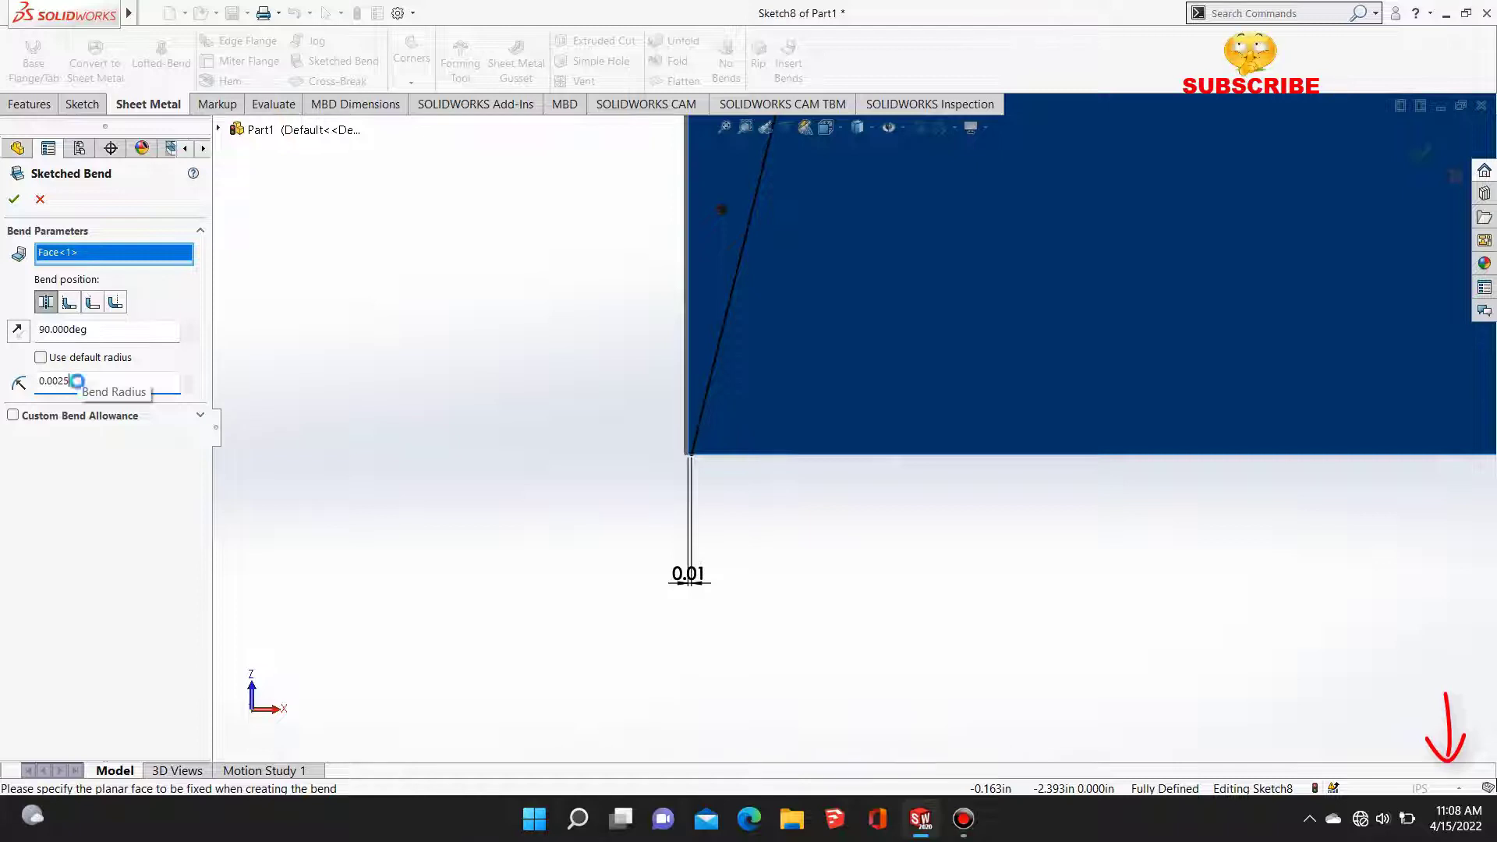
scroll(680, 435, up, 10)
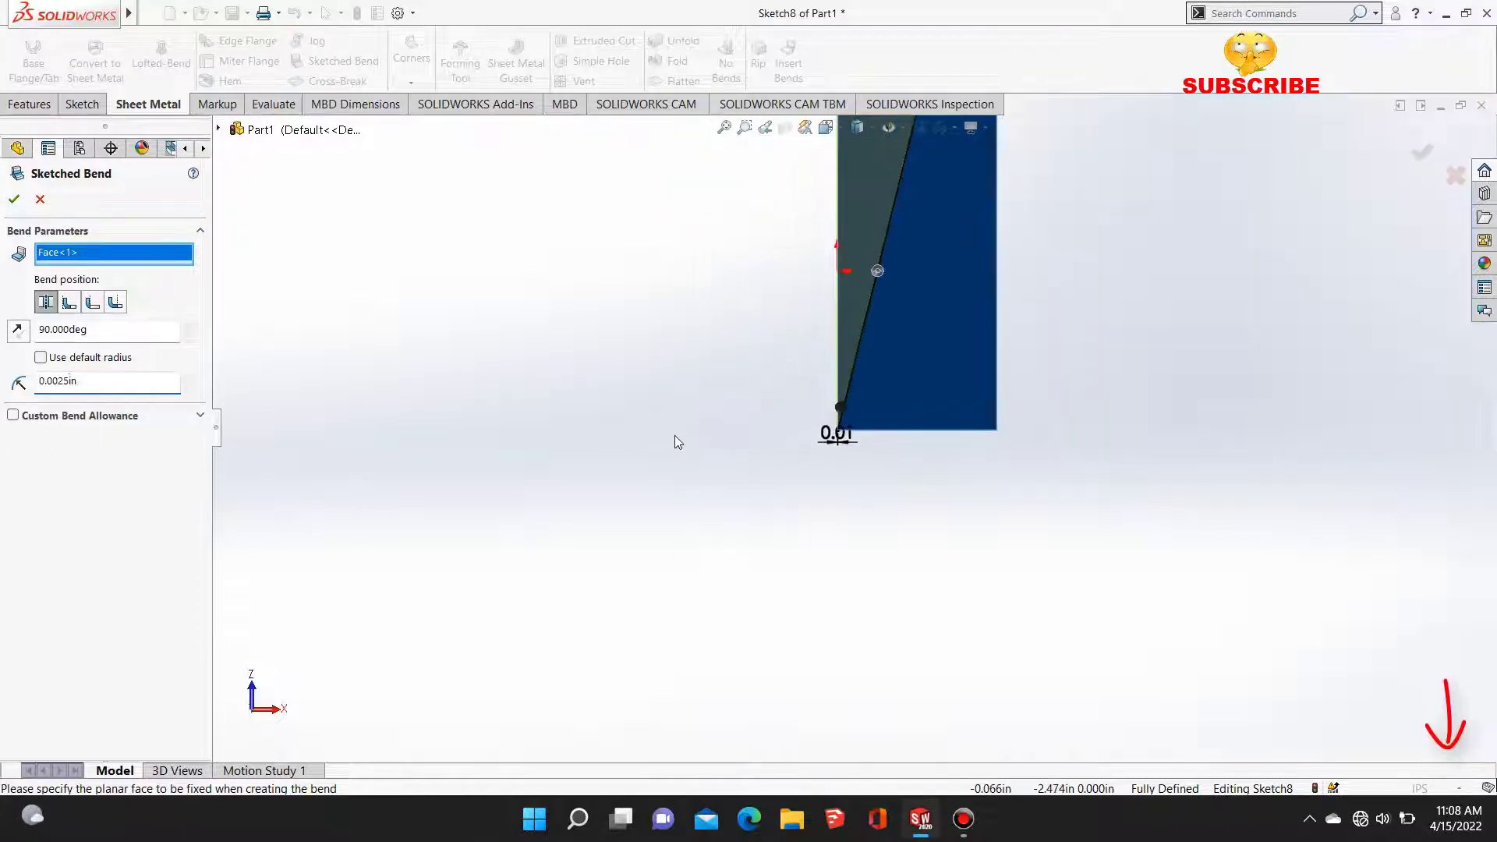
middle_drag(890, 312, 705, 548)
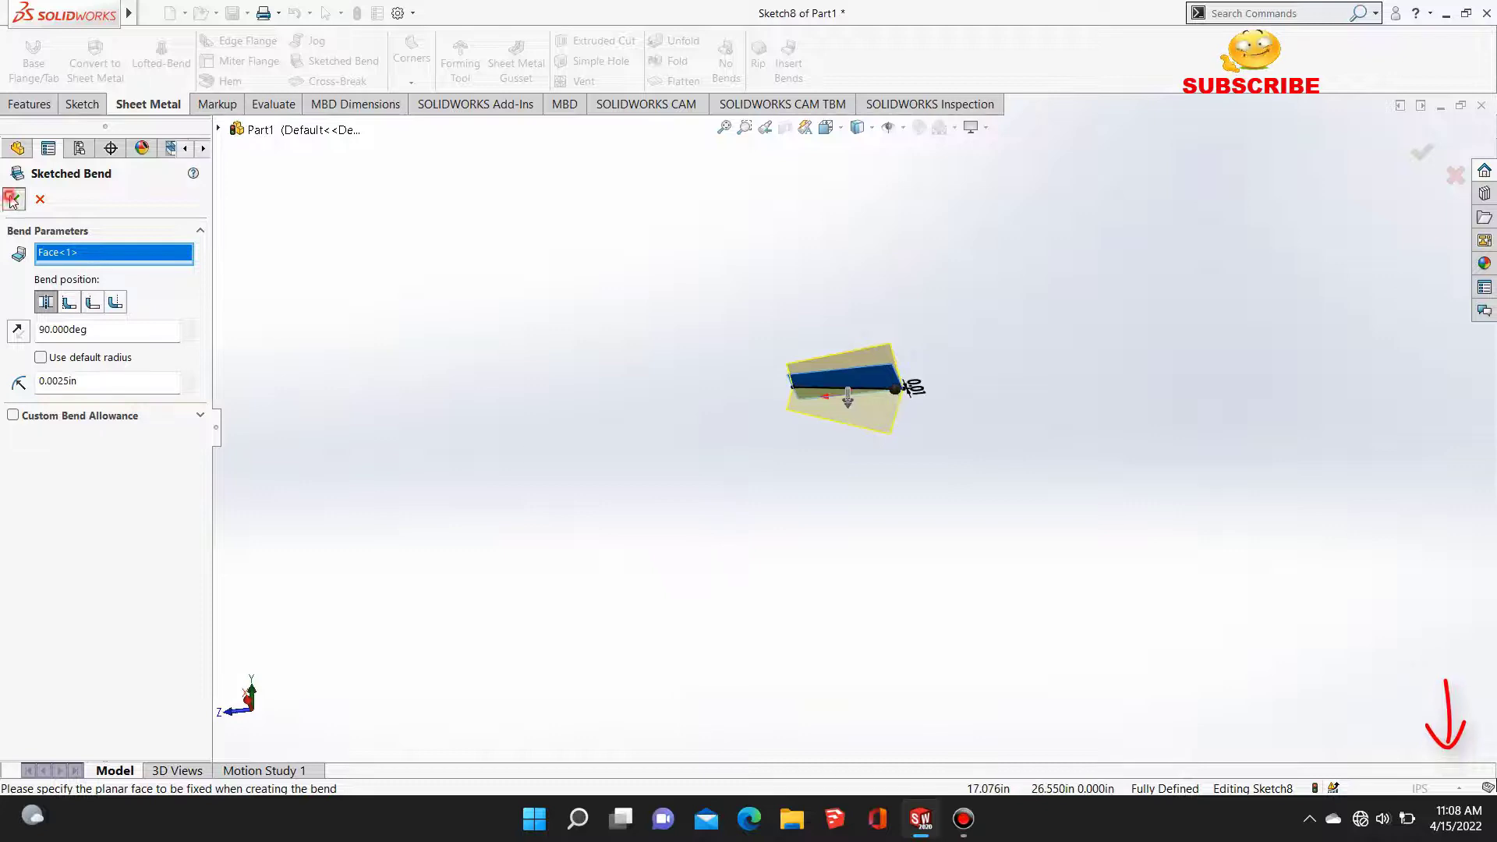
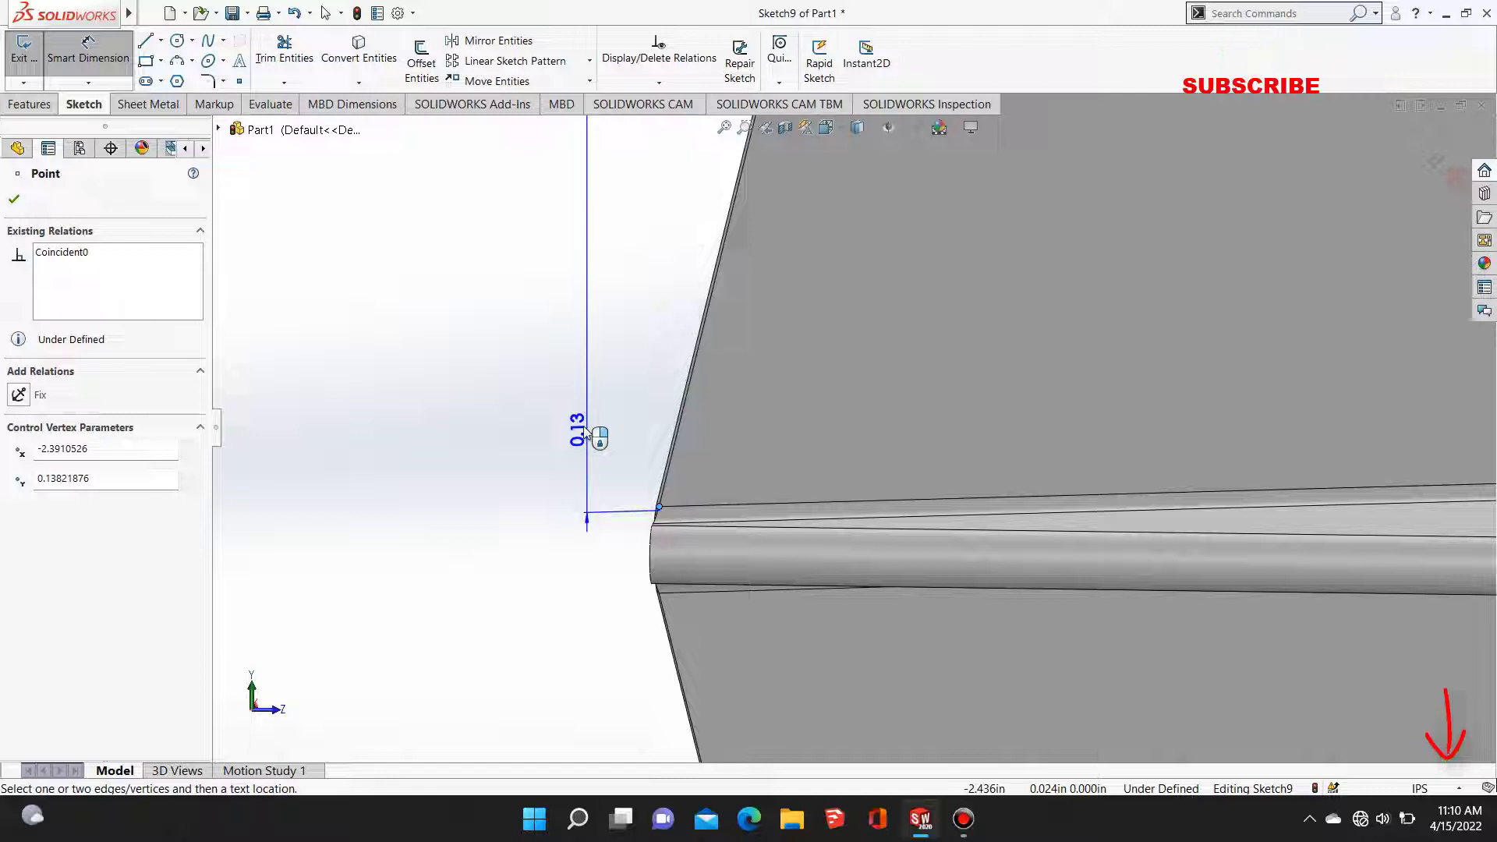
Step: Dimension the new wing line's nose endpoint 0.005 in from the wing face's corner at the central fold
click(555, 339)
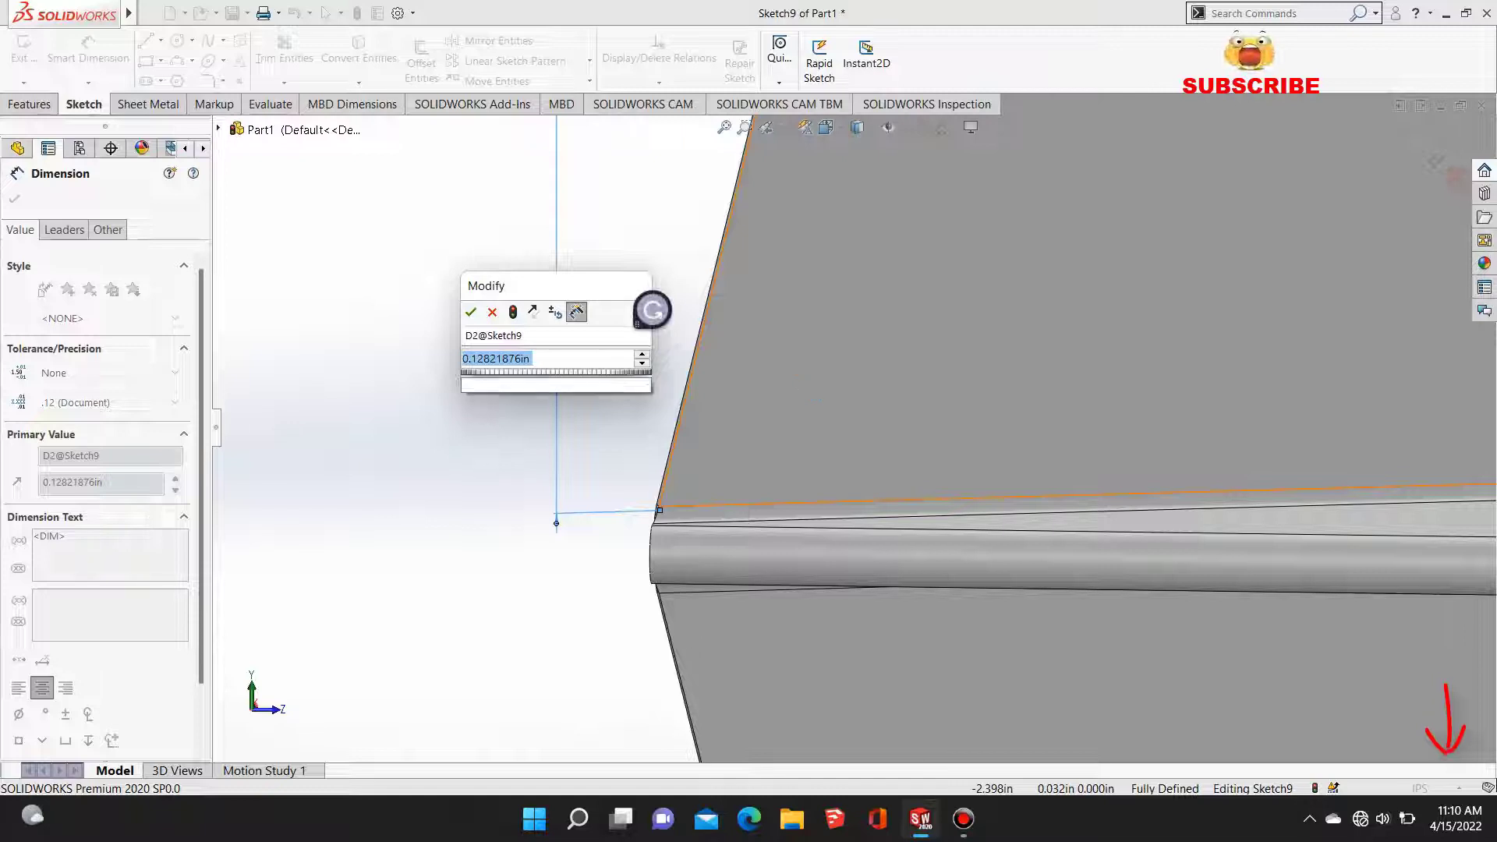
text(0.005)
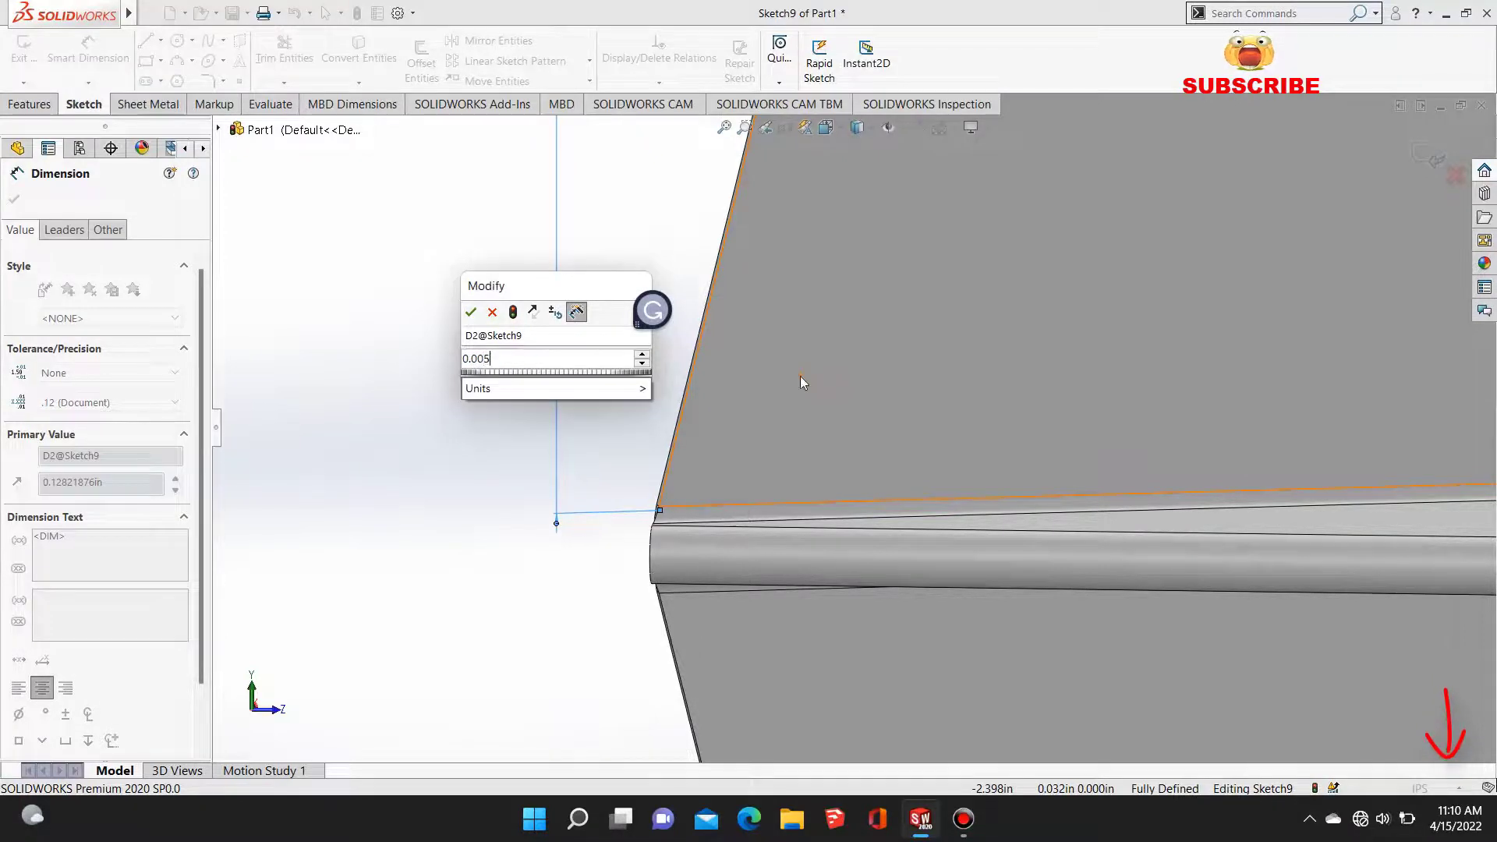
key(Escape)
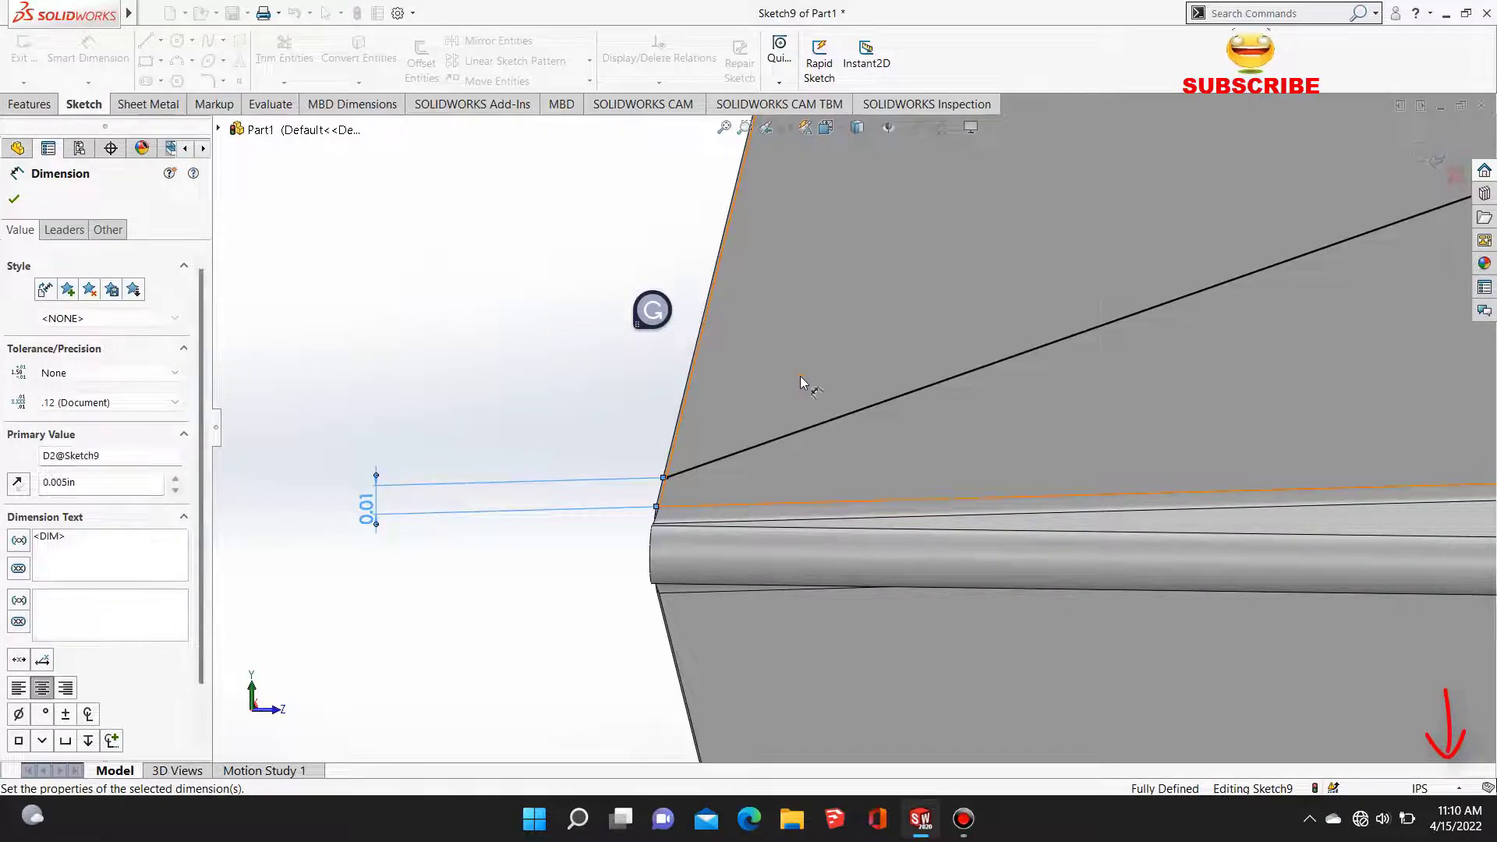
Step: Set up a Sketched Bend along the wing line with a 0.0025 in radius, fixing the wing area next to the central fold
scroll(961, 427, up, 5)
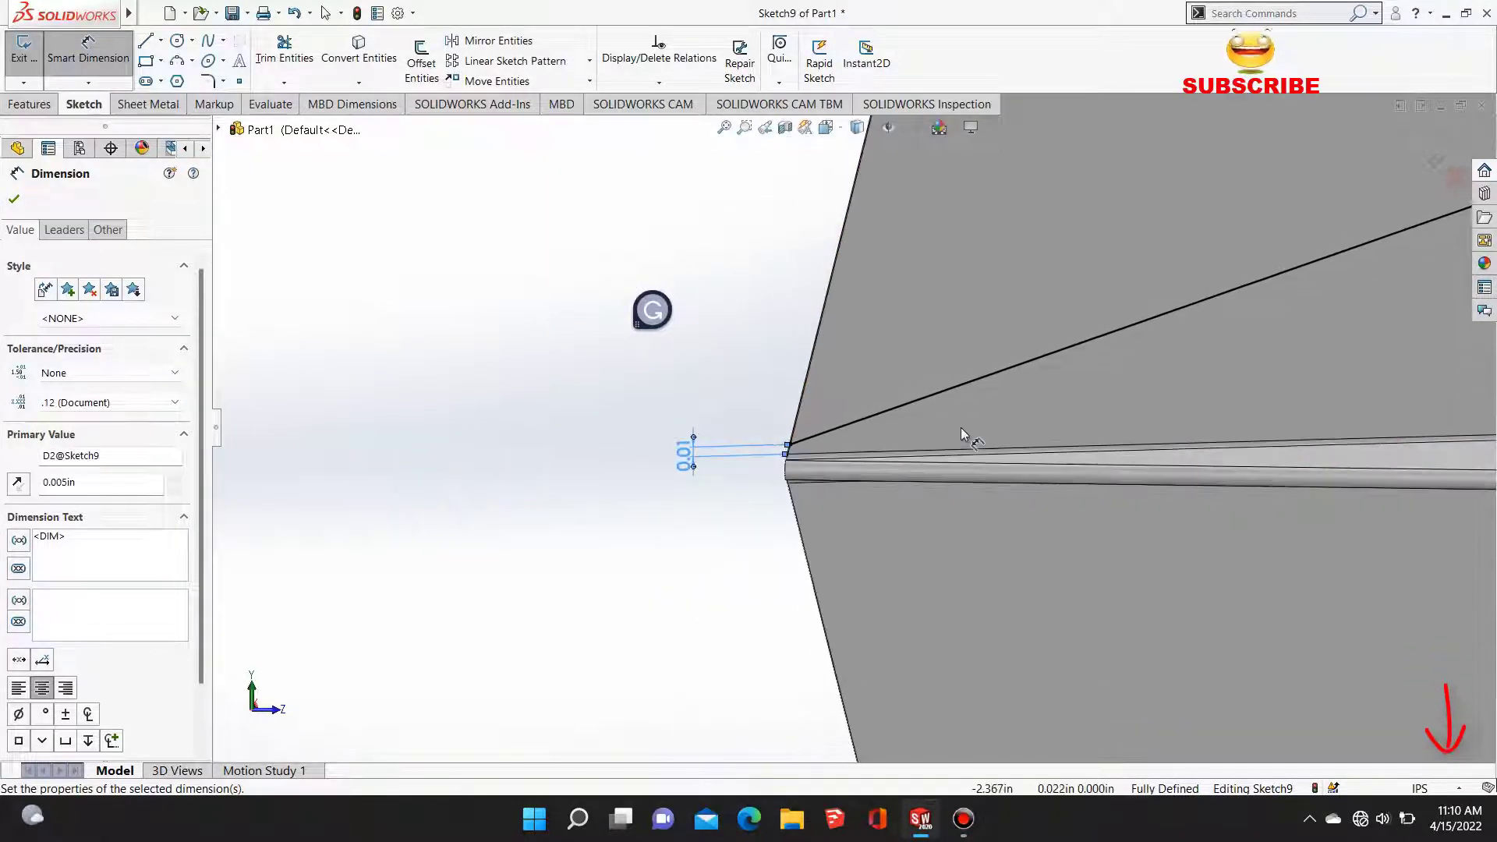
scroll(962, 429, up, 4)
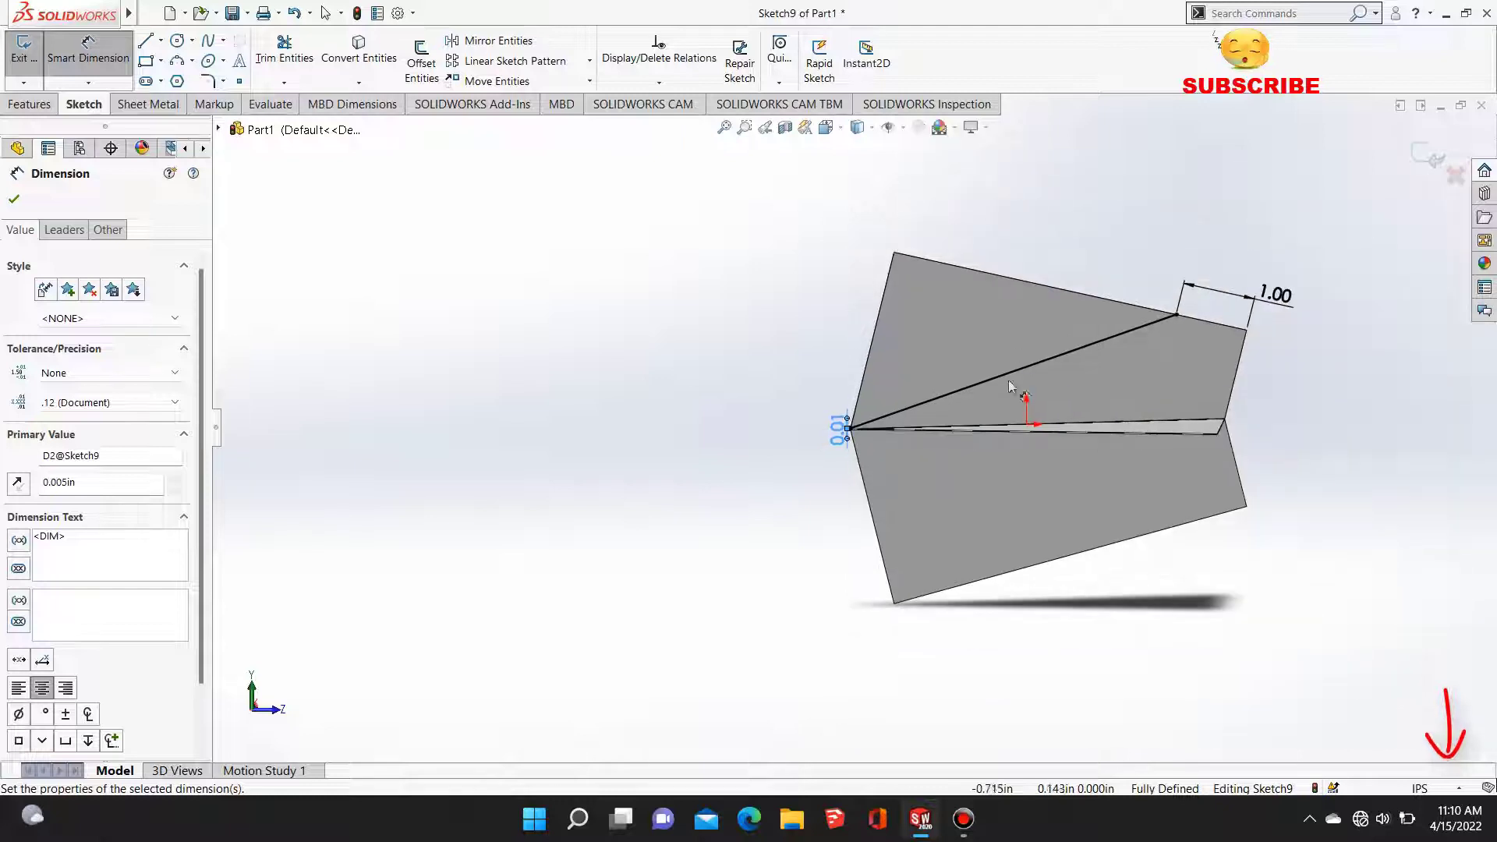
middle_drag(1073, 379, 1036, 361)
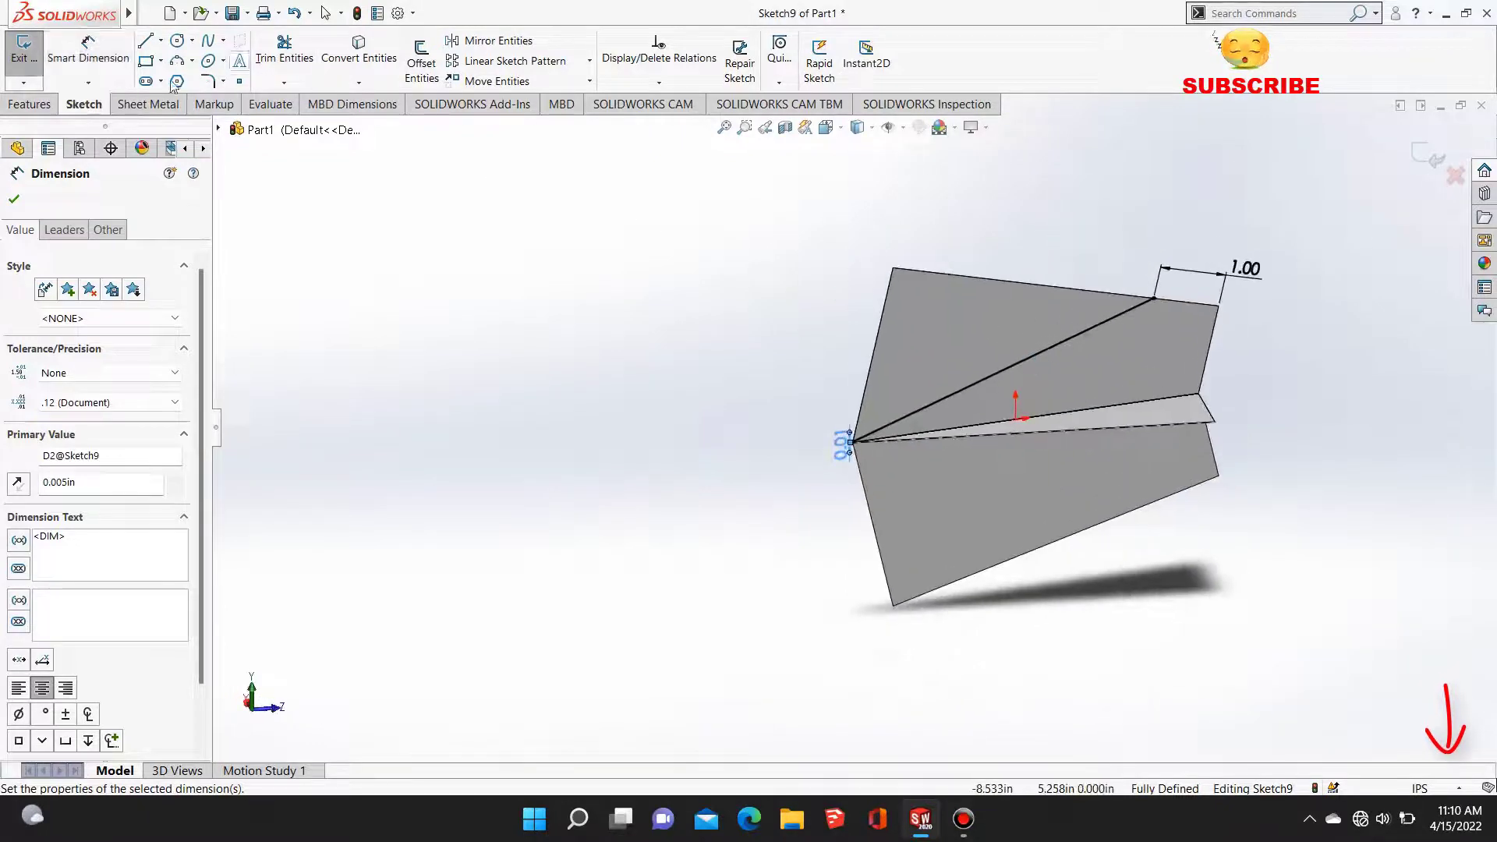
click(164, 109)
click(340, 65)
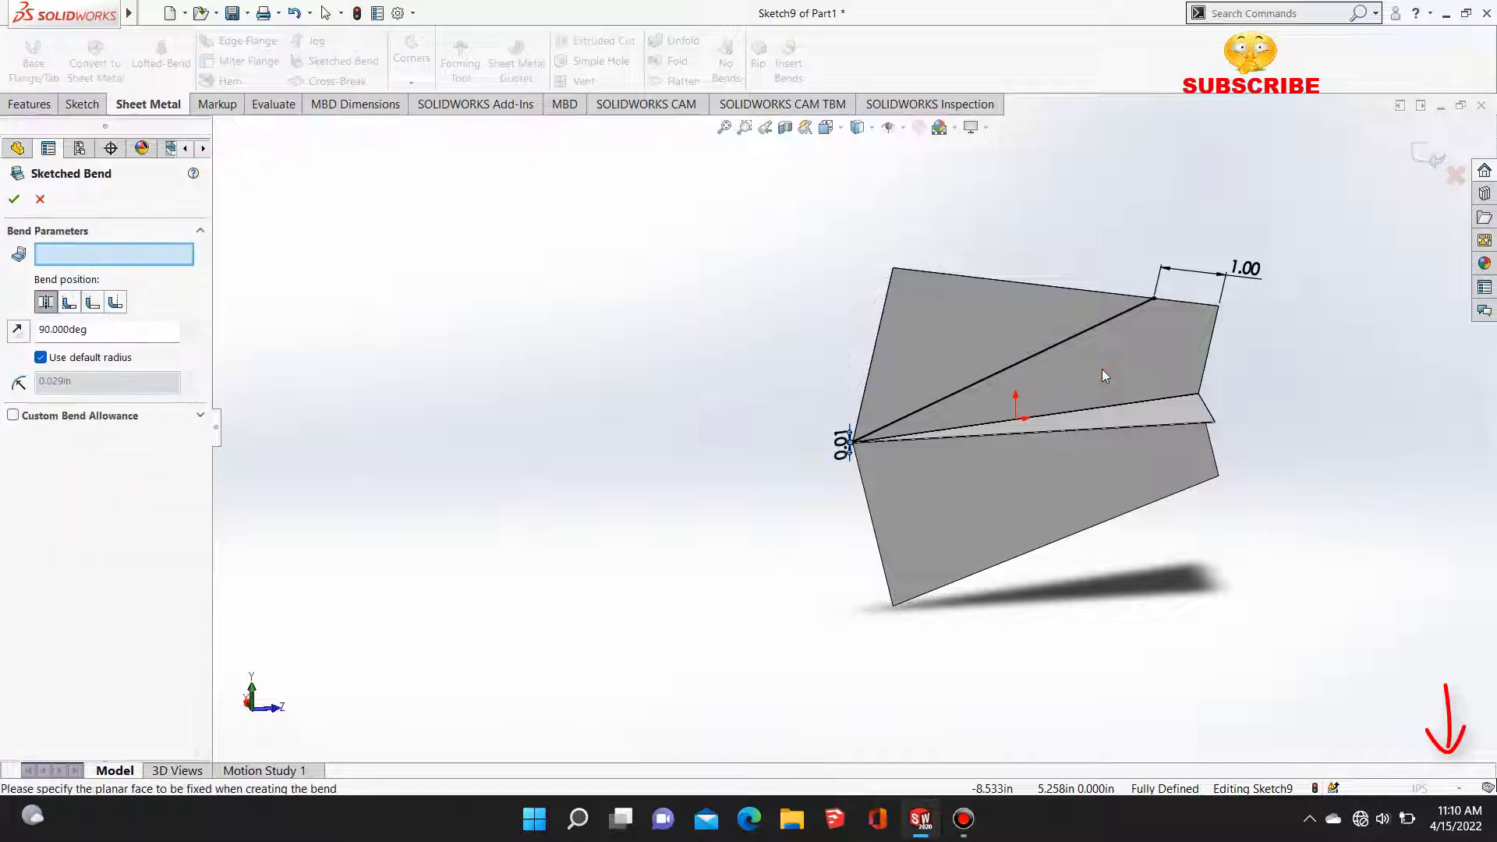
click(1103, 371)
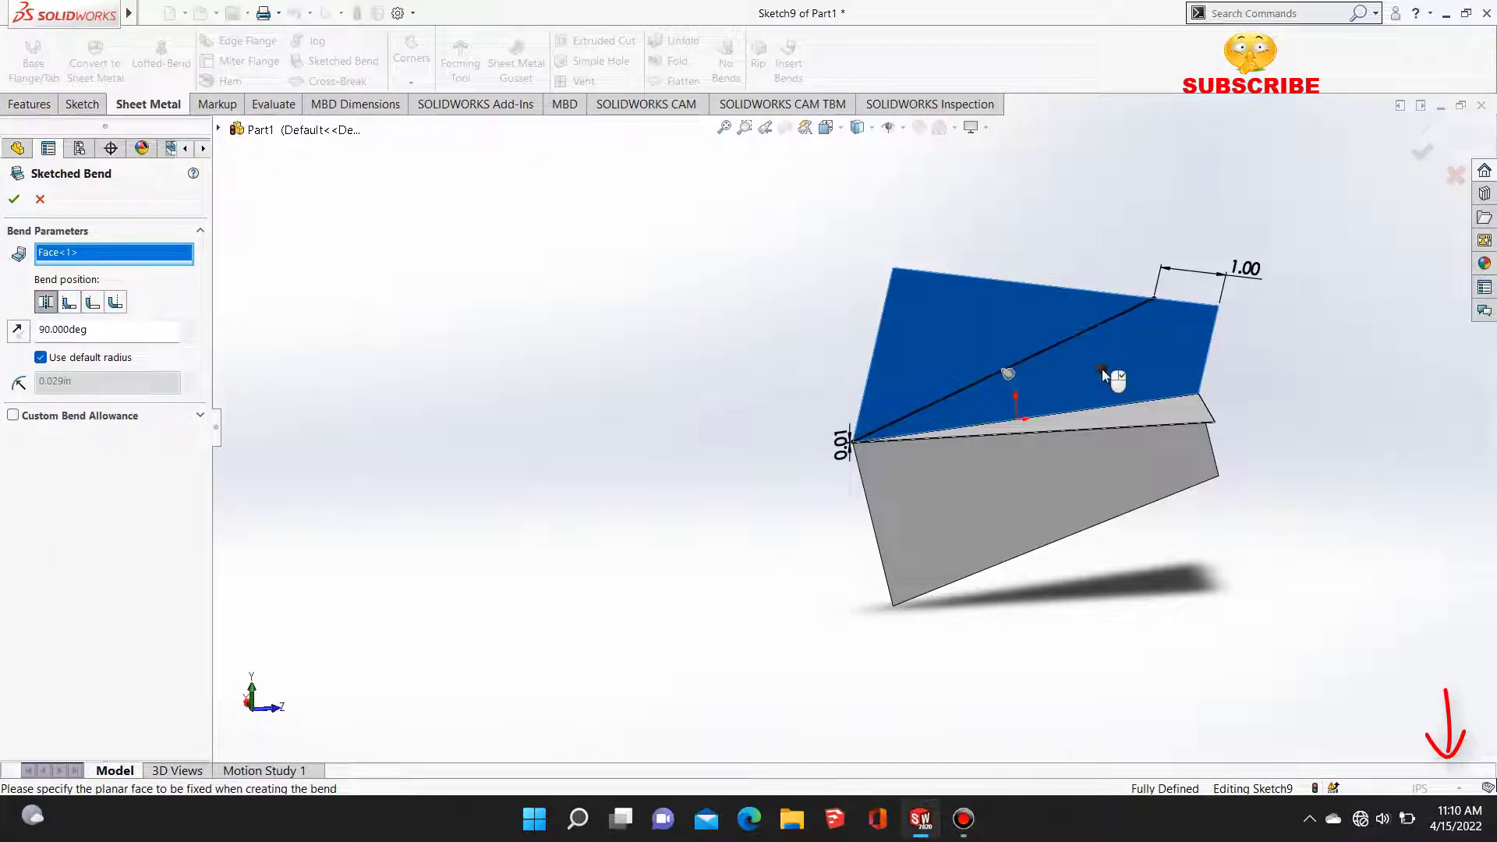
click(40, 358)
click(88, 382)
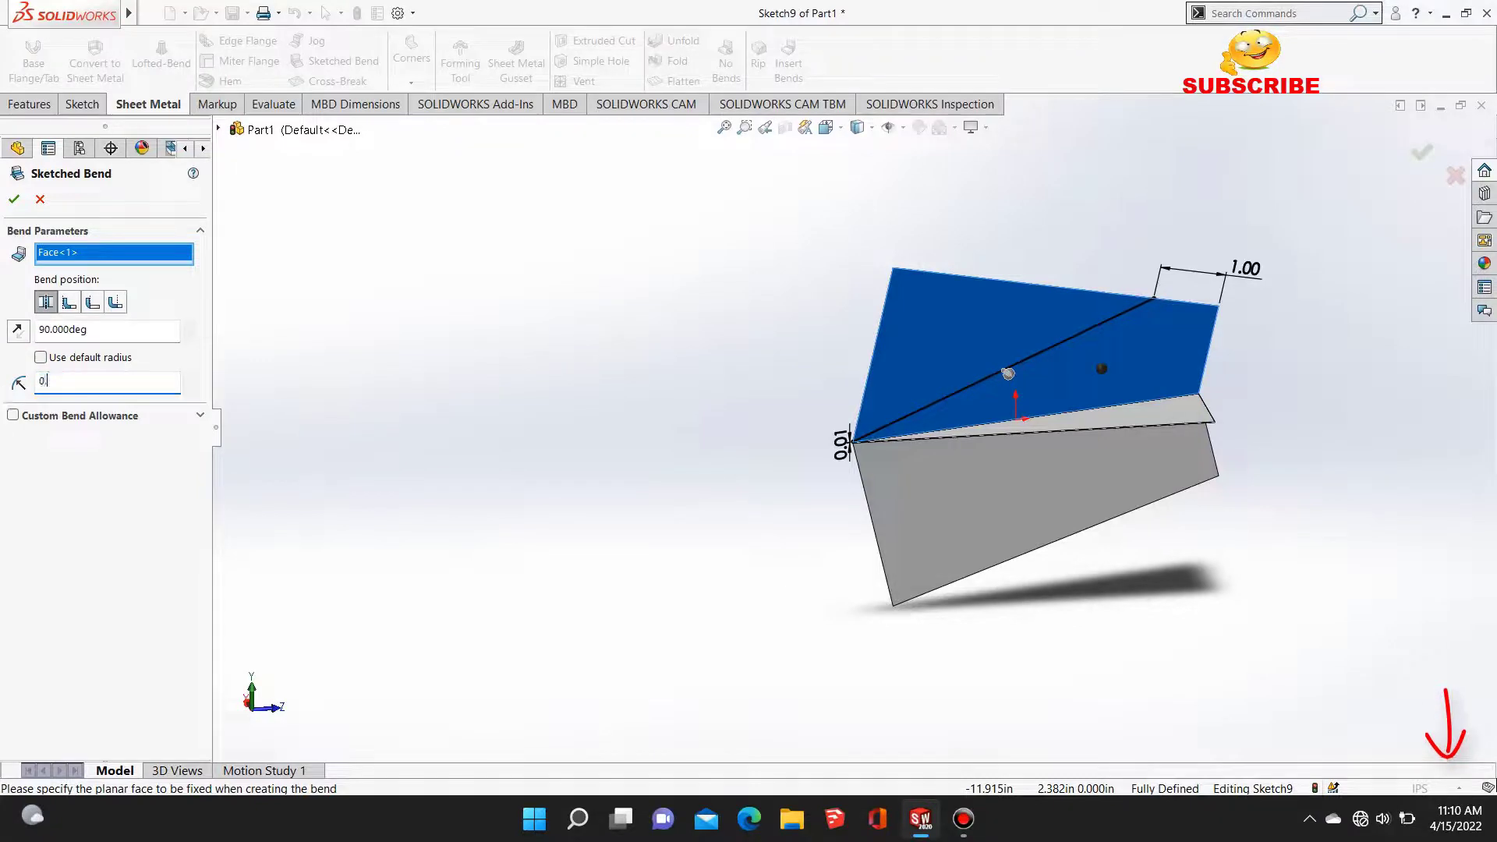
key(Return)
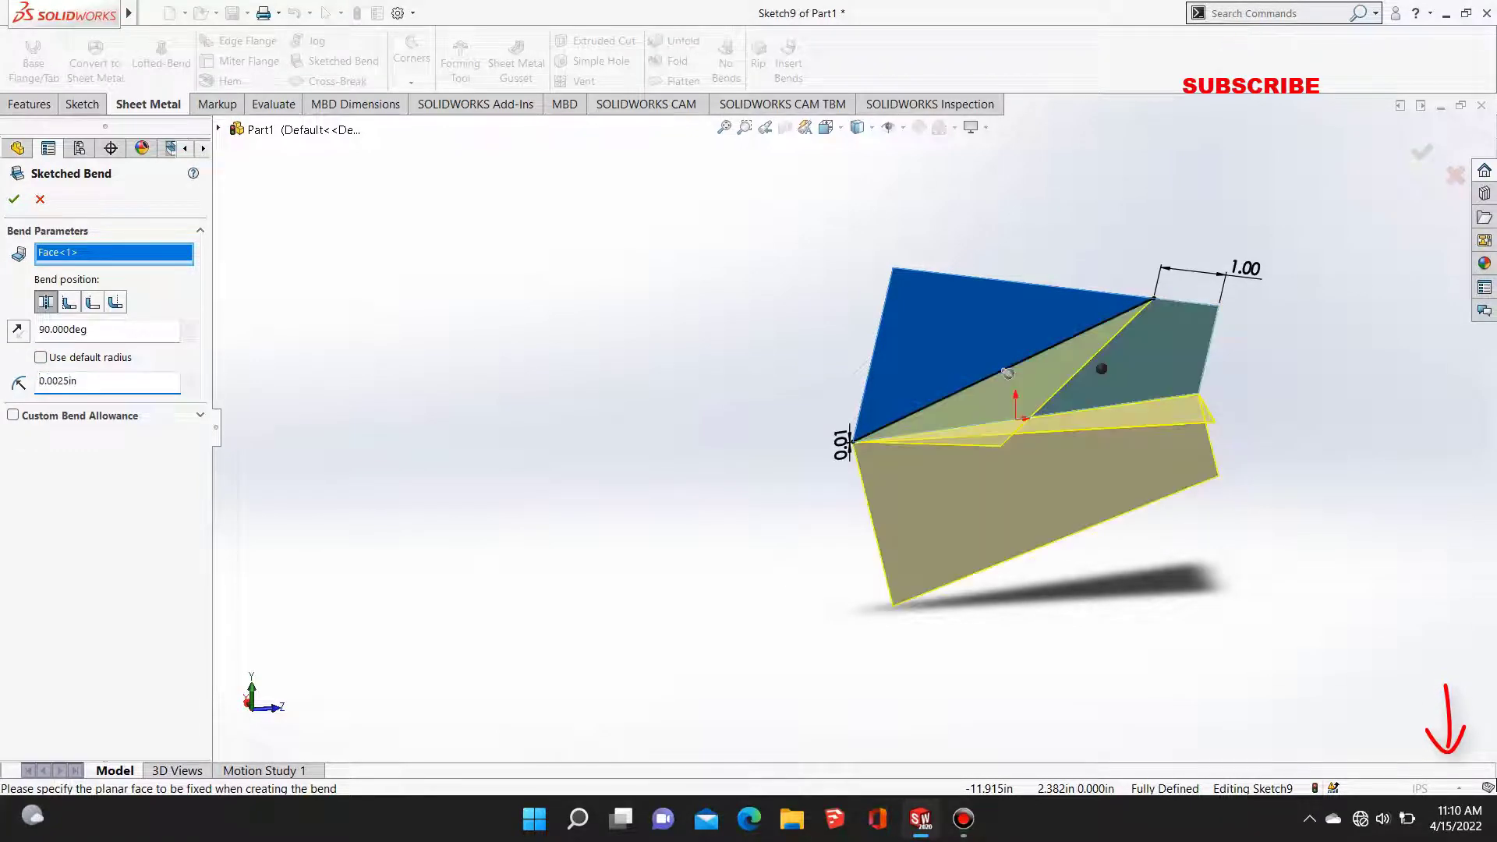
middle_drag(1038, 407, 1139, 281)
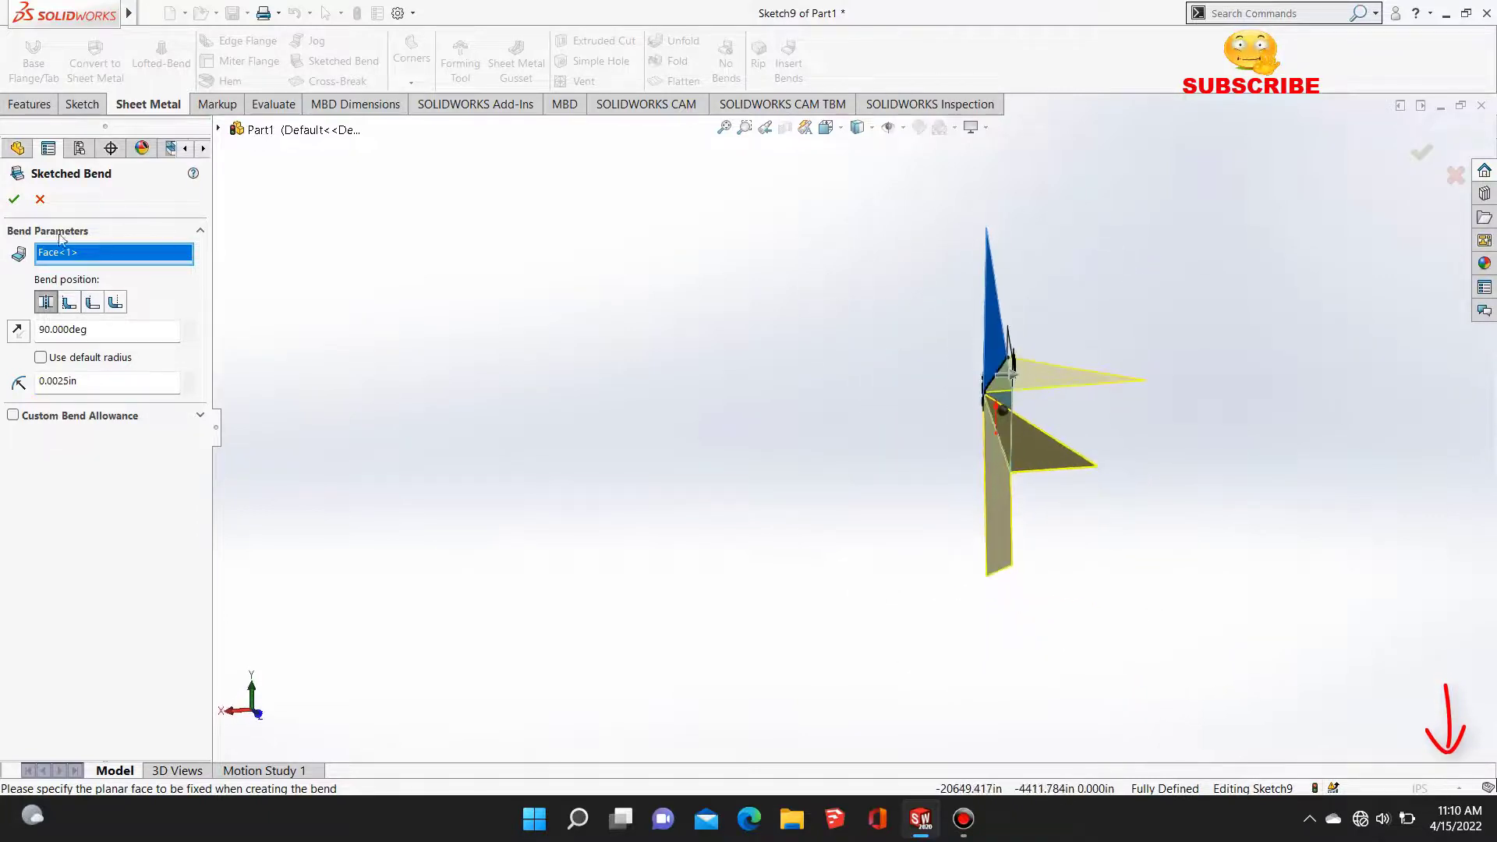
Step: Set the Sketched Bend angle to 180 degrees and reselect the fixed face beside the central fold, below the slanted wing line
drag(120, 335, 3, 329)
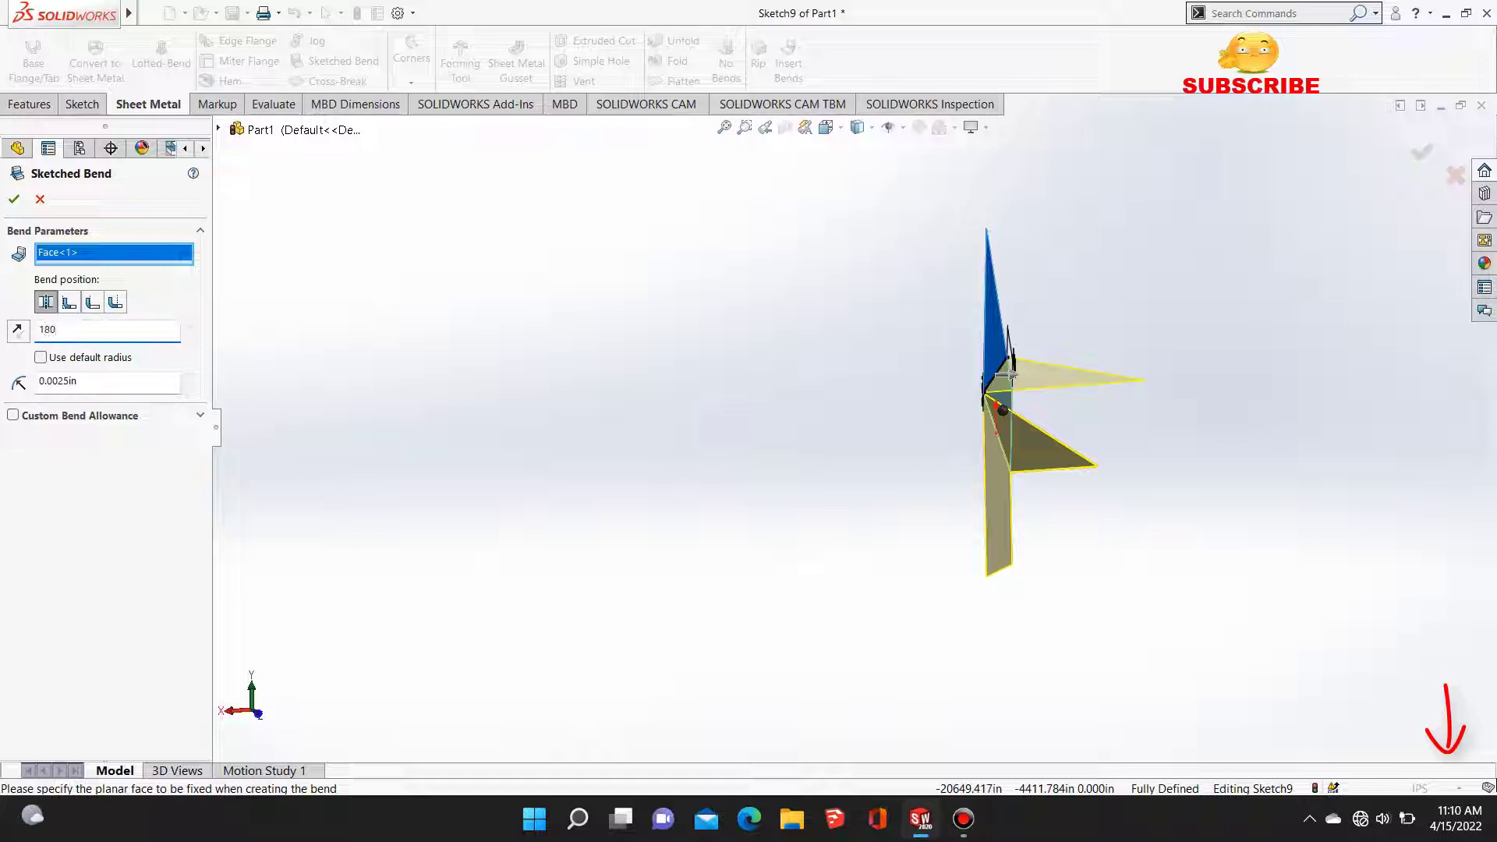
key(Return)
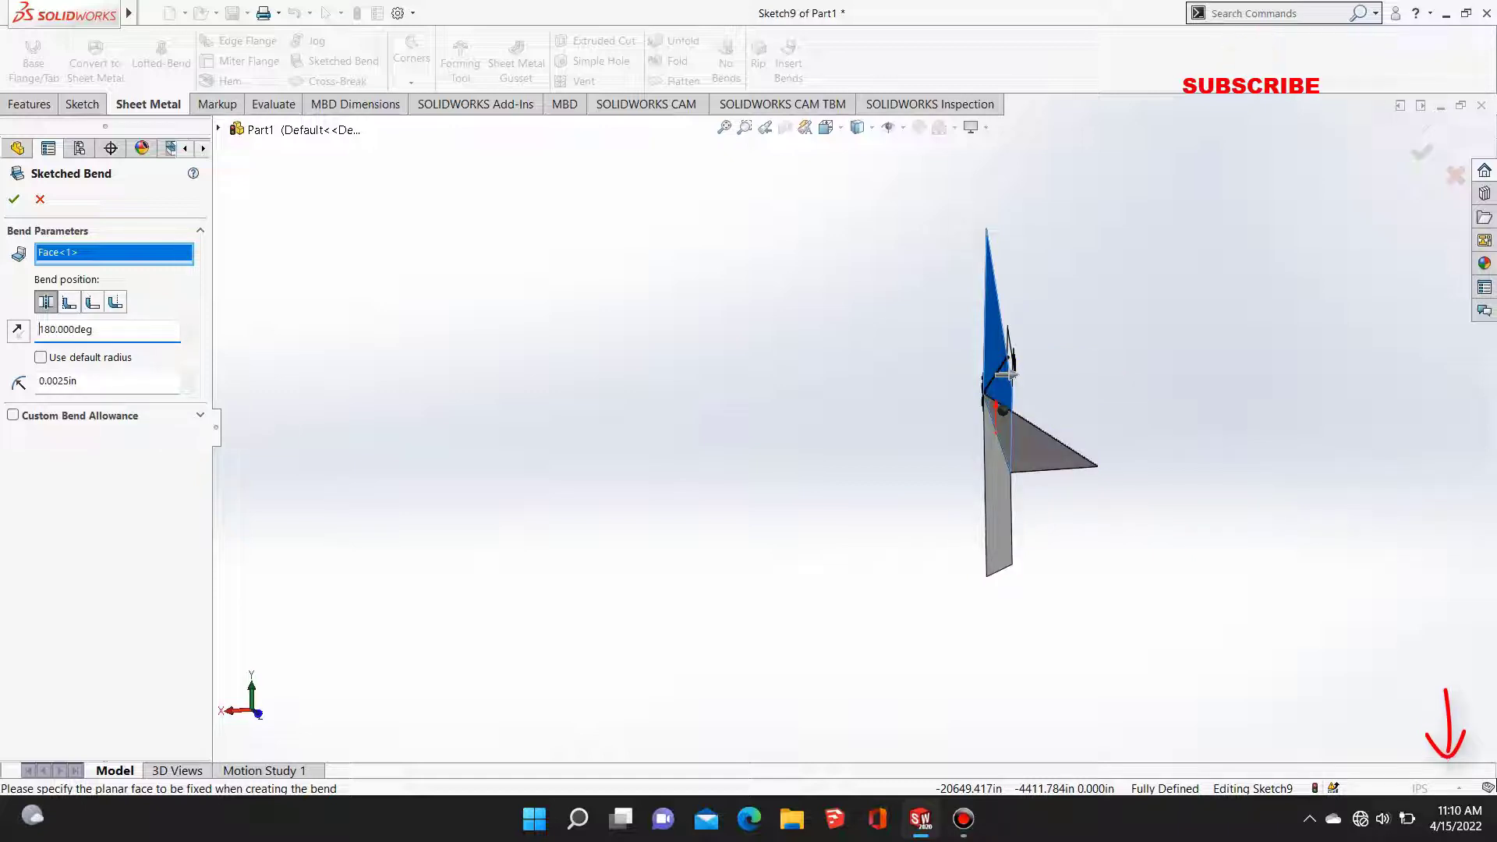
scroll(1071, 433, down, 4)
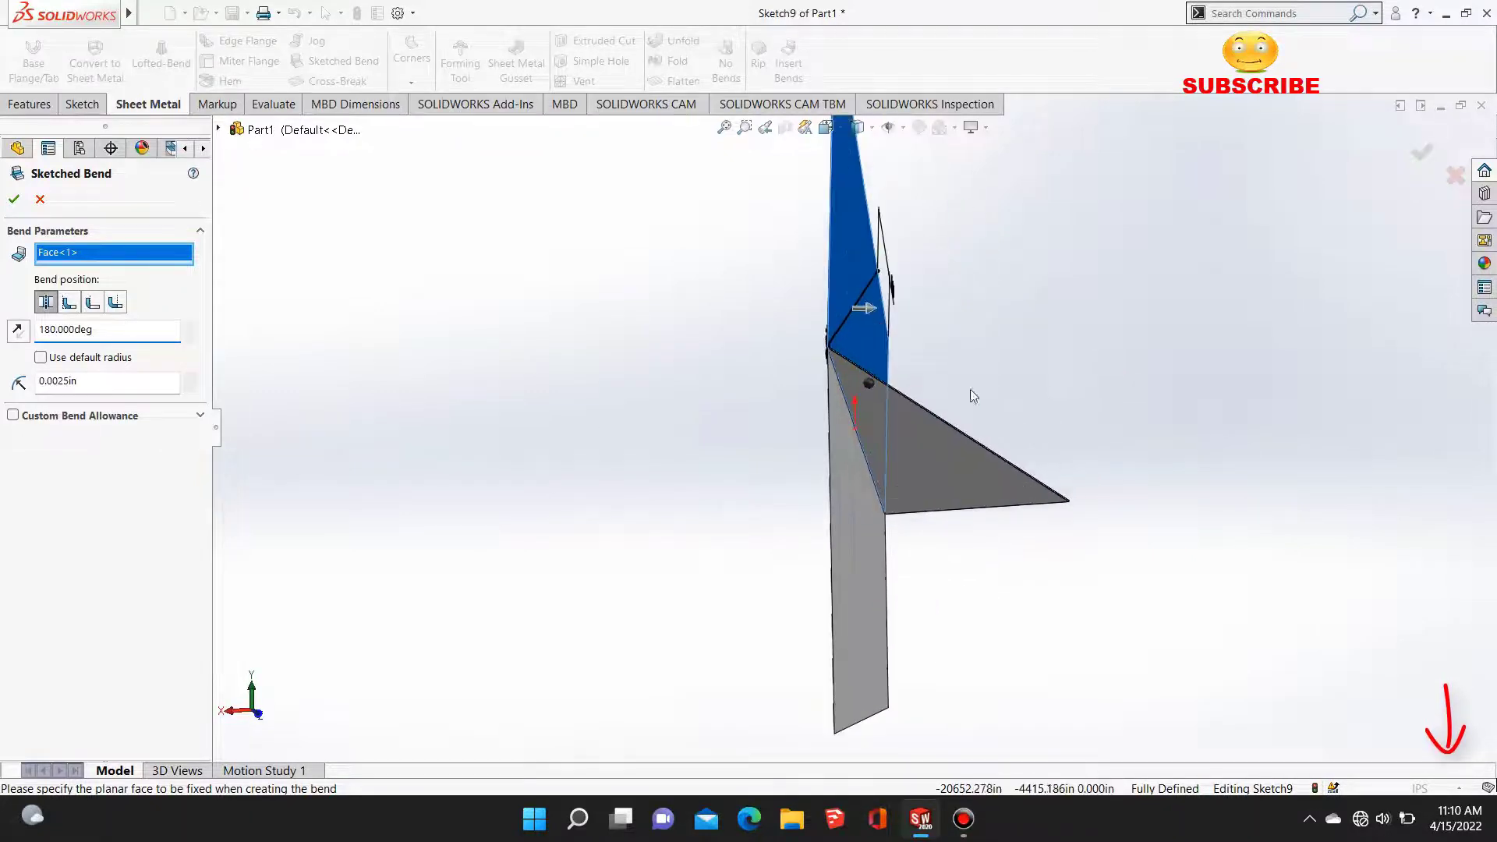
middle_drag(931, 399, 853, 413)
click(914, 324)
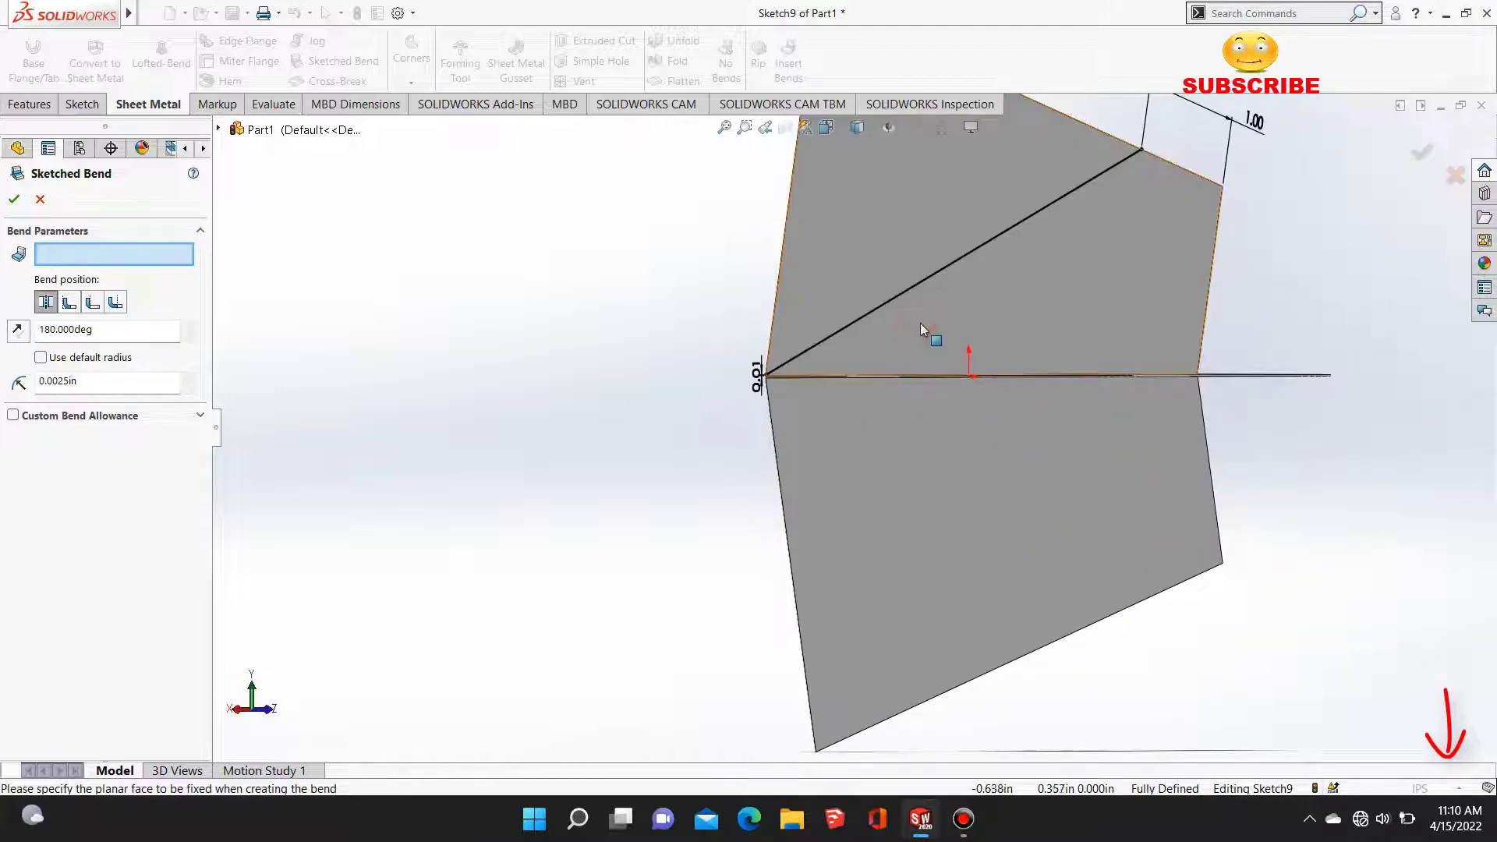
click(921, 325)
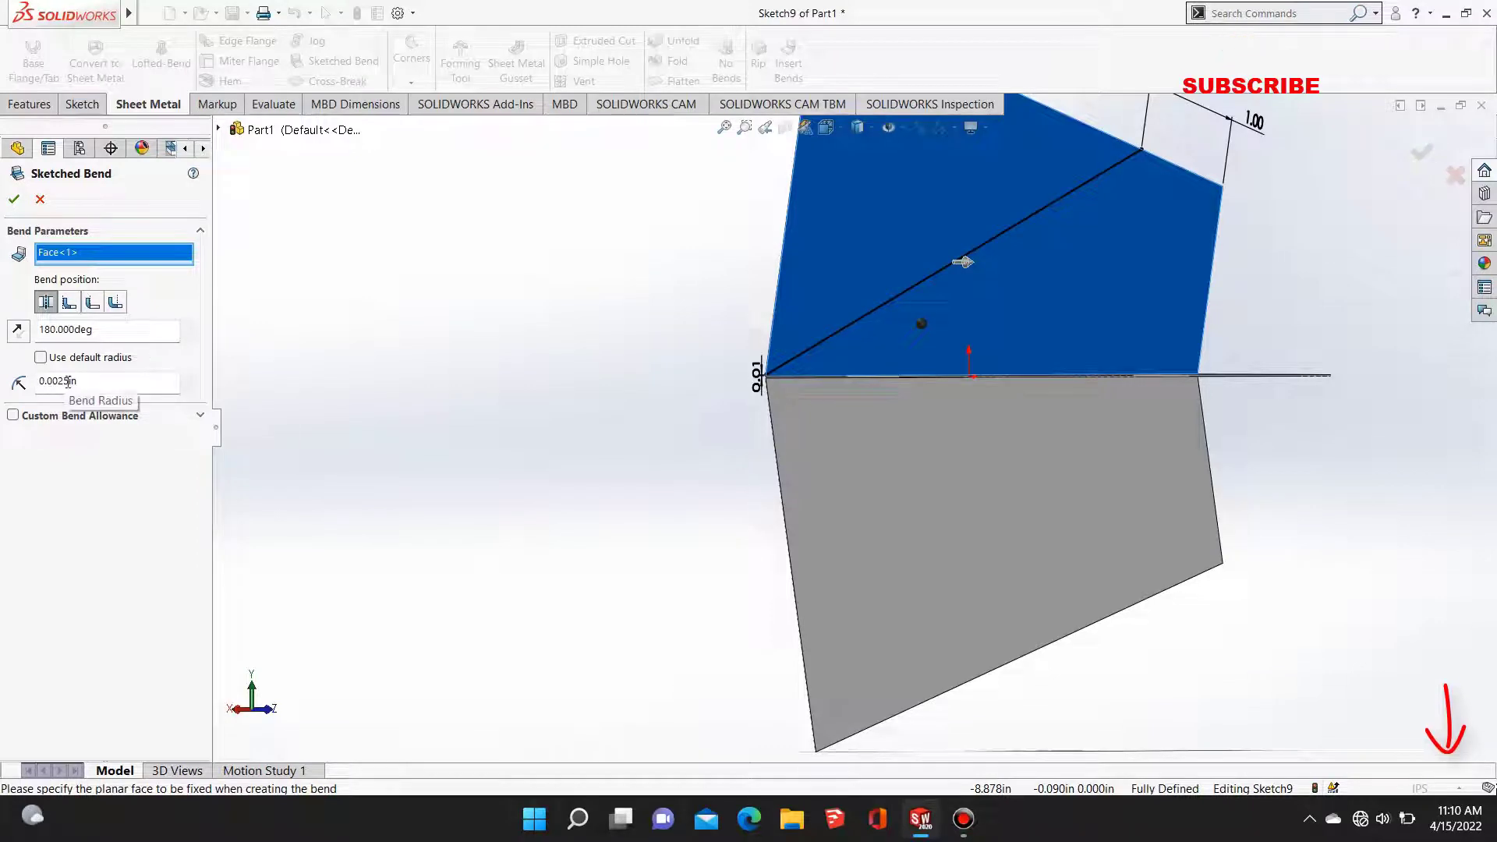
Step: Set the bend radius to 0.001 in and create the Sketched Bend along the slanted wing line
drag(69, 382, 60, 382)
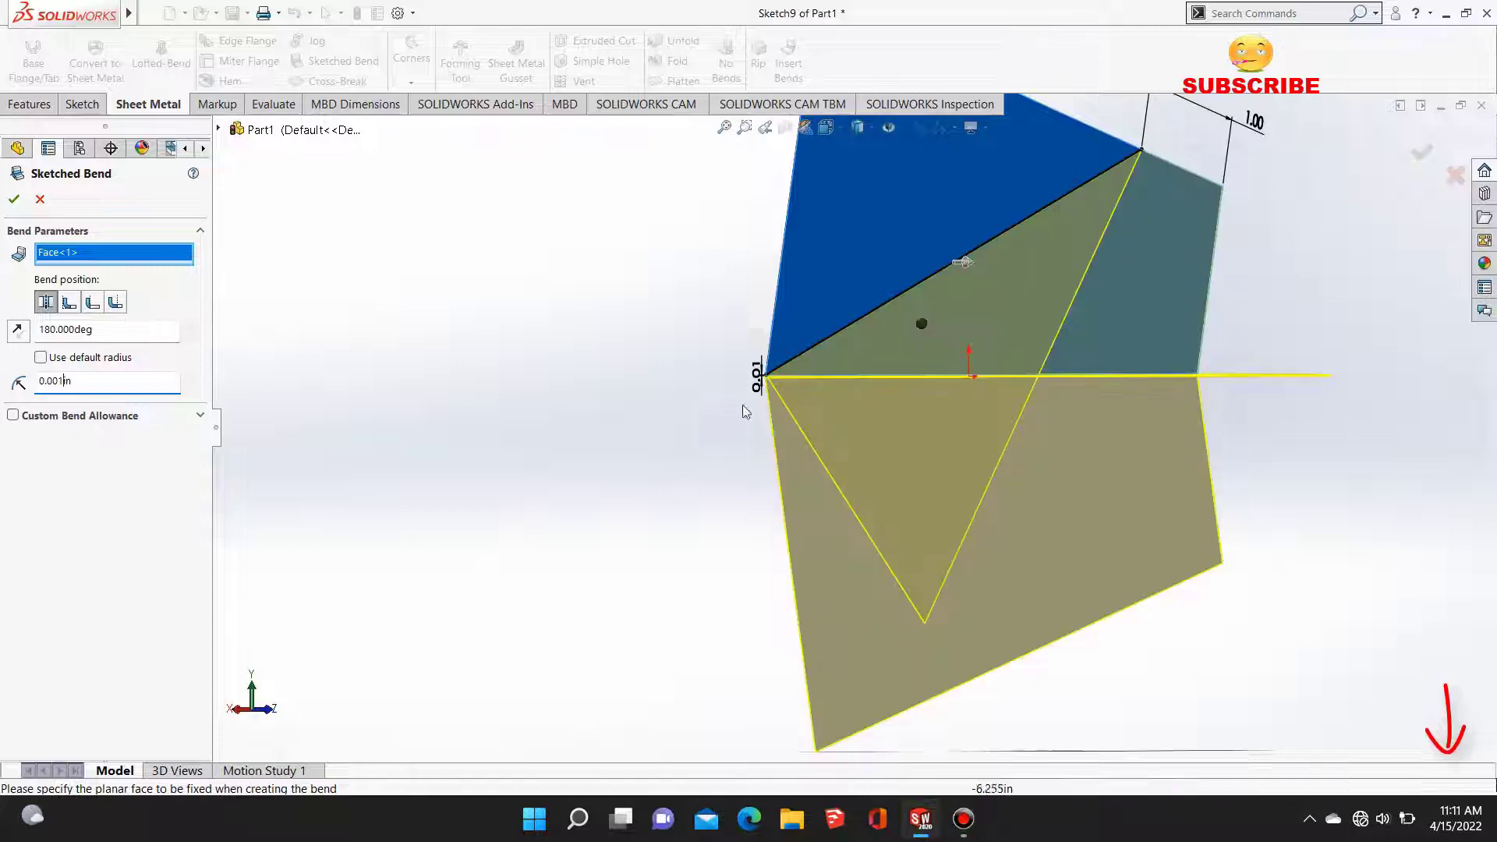
scroll(805, 357, down, 5)
middle_drag(737, 427, 790, 397)
scroll(819, 468, up, 6)
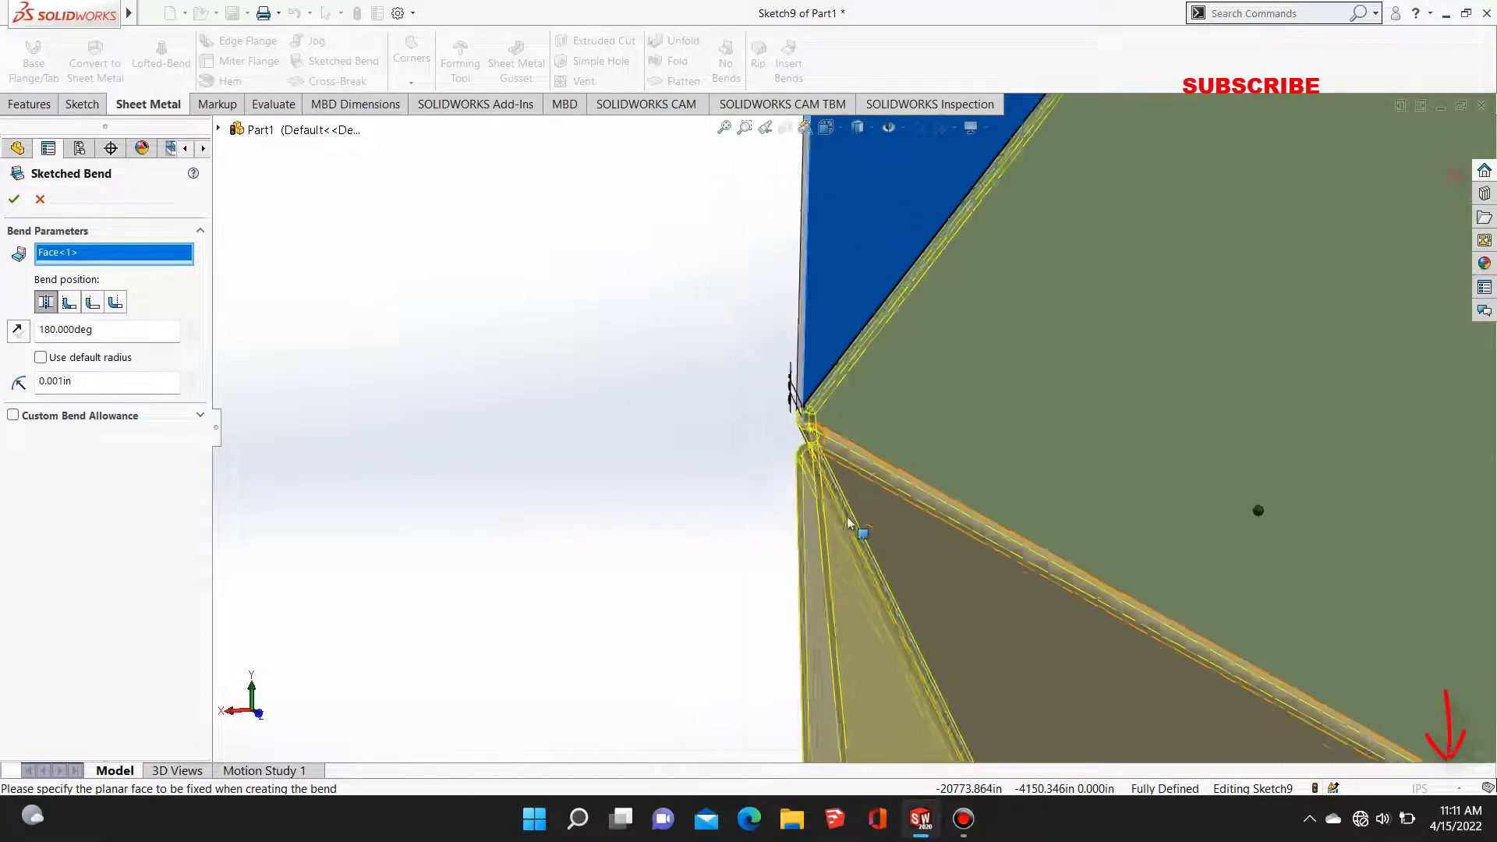
scroll(850, 522, up, 2)
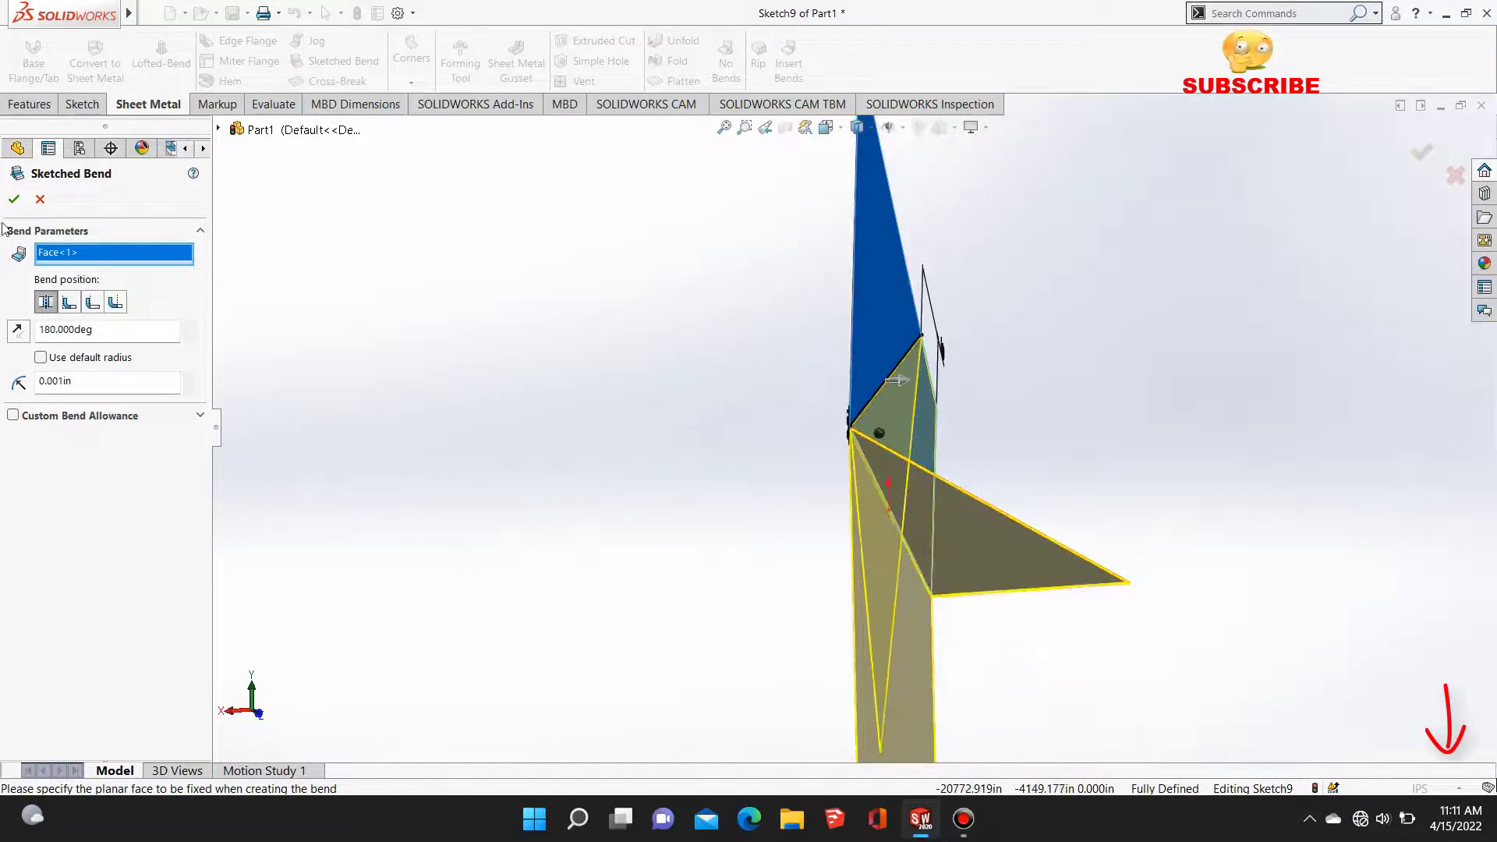
click(16, 199)
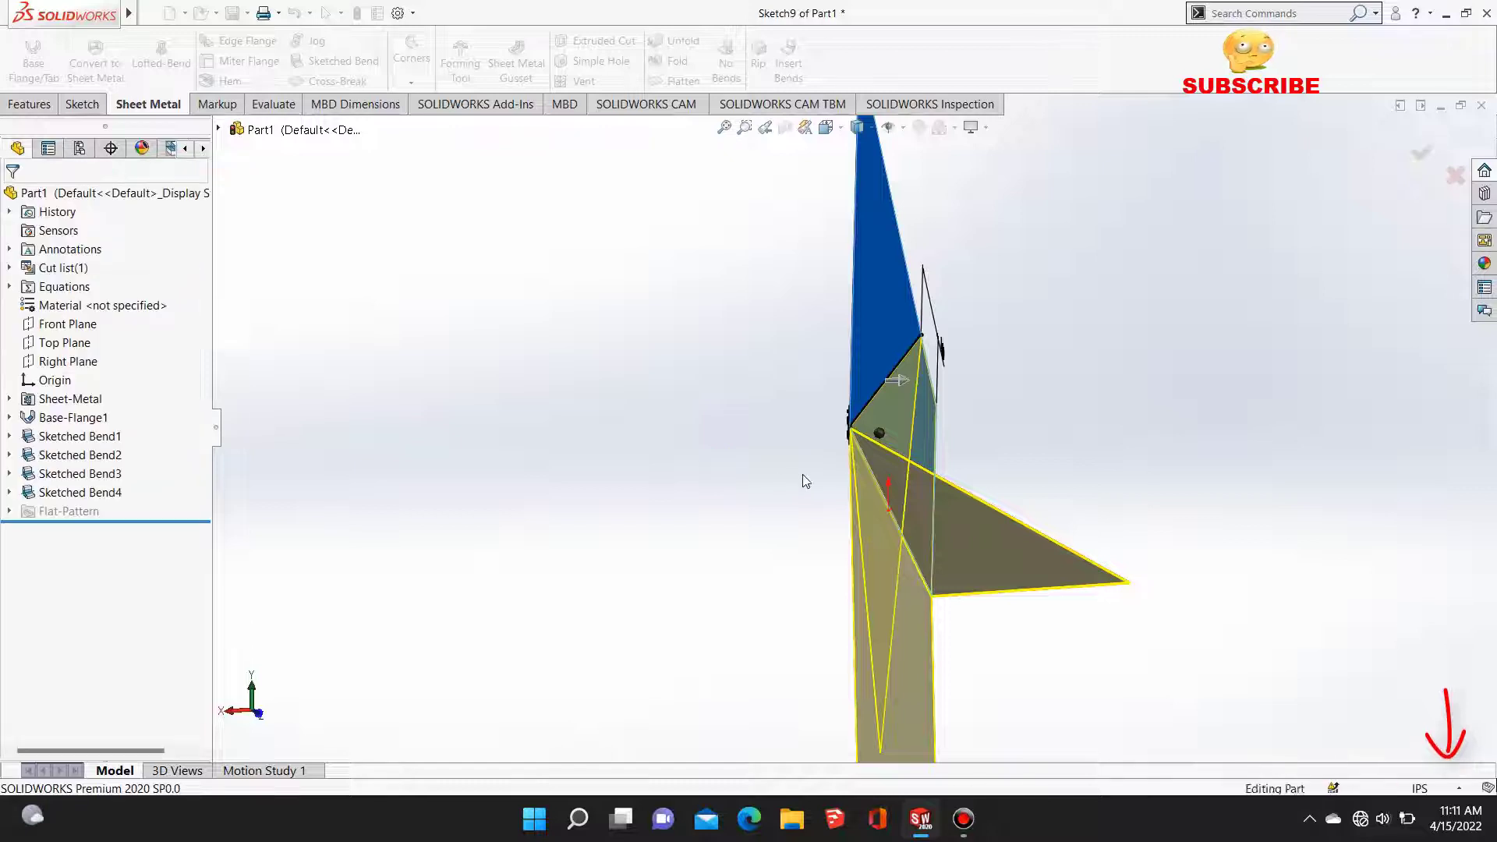
Step: Start a new sketch on the outer face of the newly folded-over wing flap
middle_drag(904, 445, 875, 575)
scroll(963, 533, down, 3)
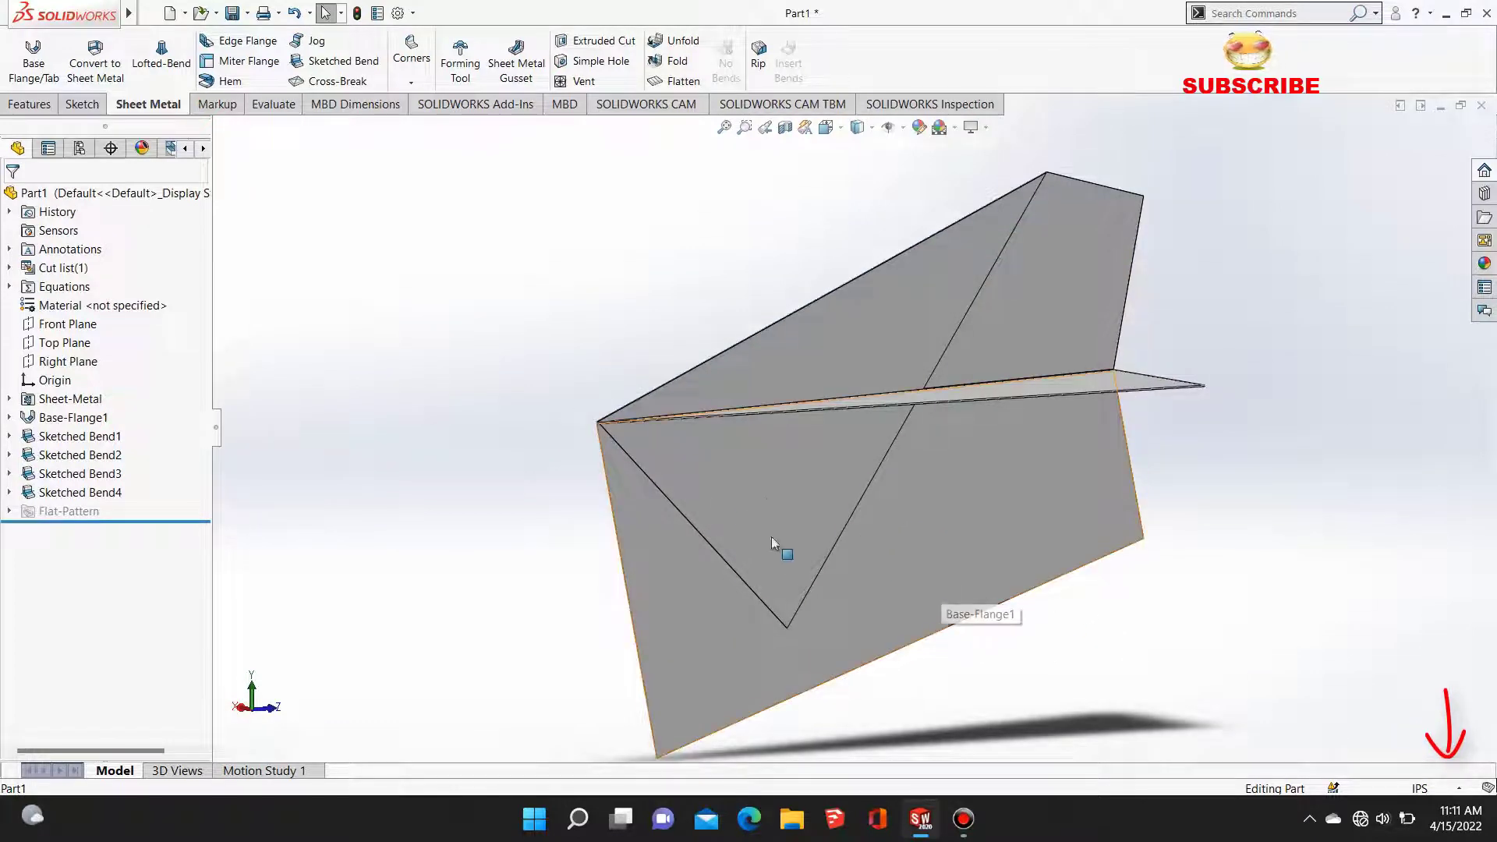
middle_drag(782, 484, 809, 508)
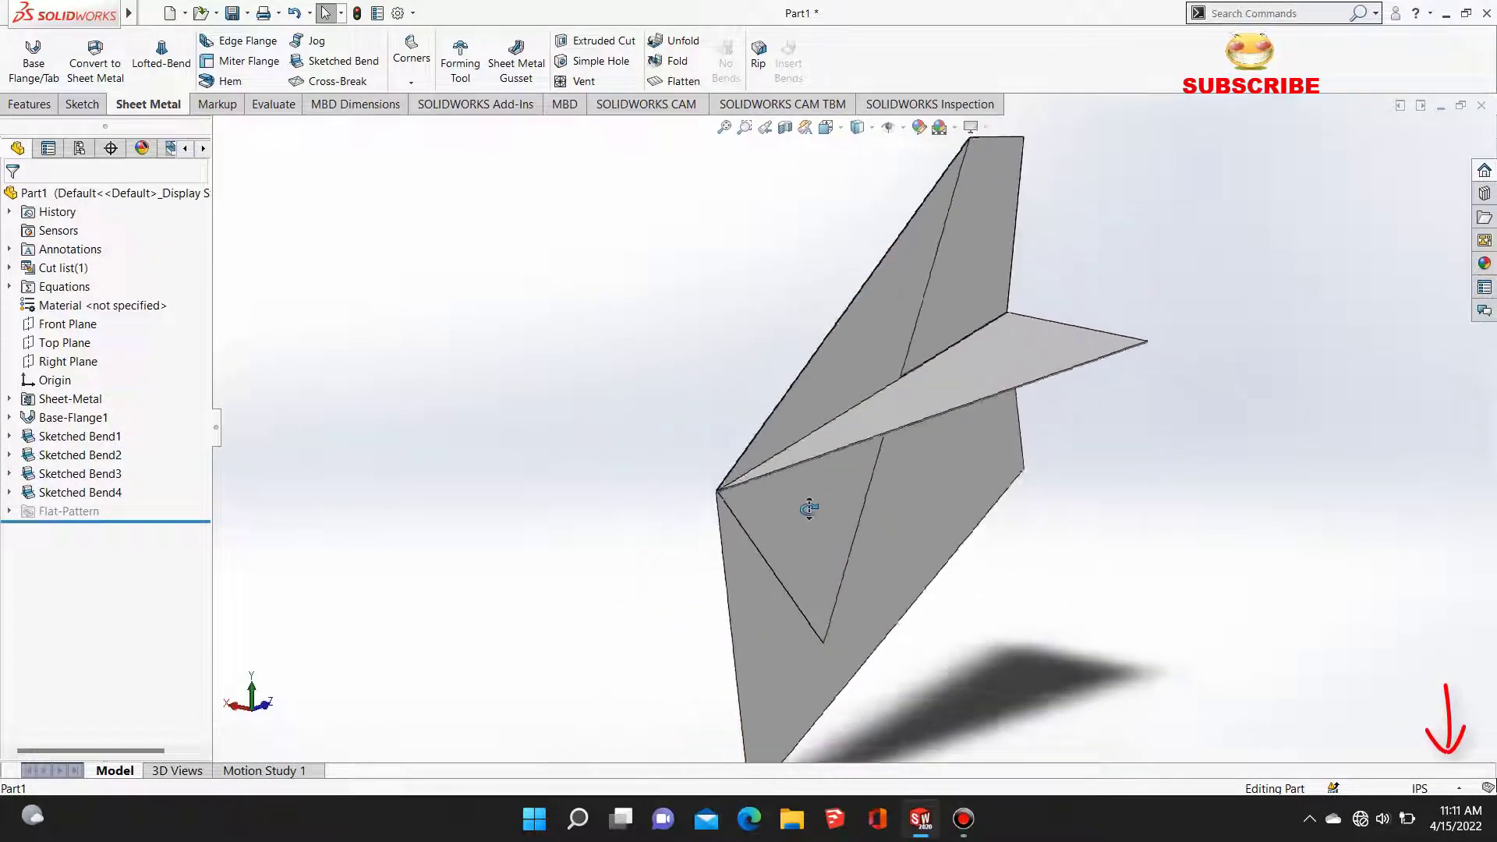
scroll(809, 508, down, 4)
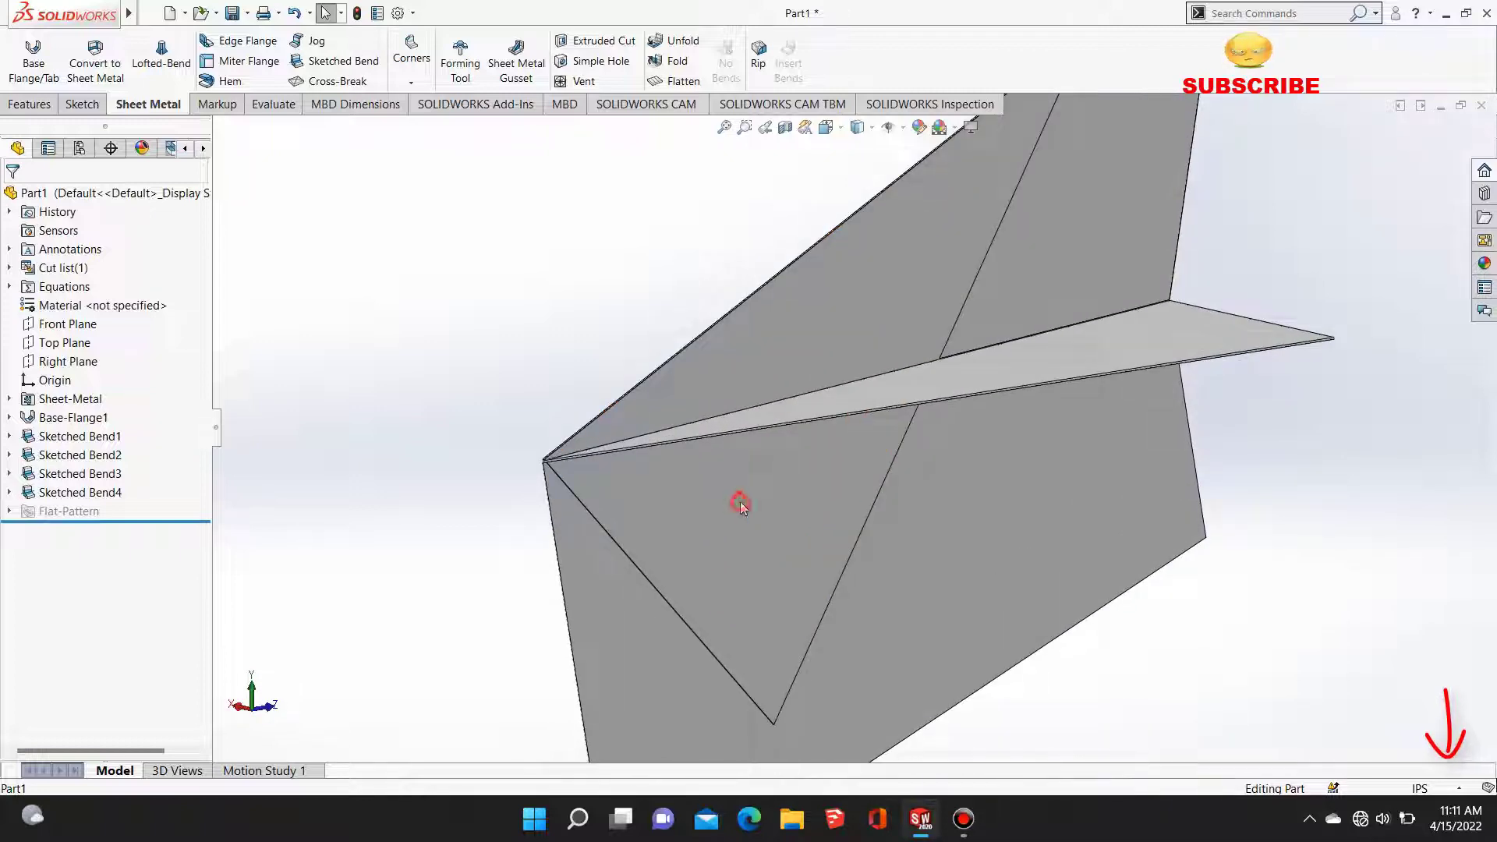
click(740, 505)
click(807, 458)
scroll(773, 375, down, 2)
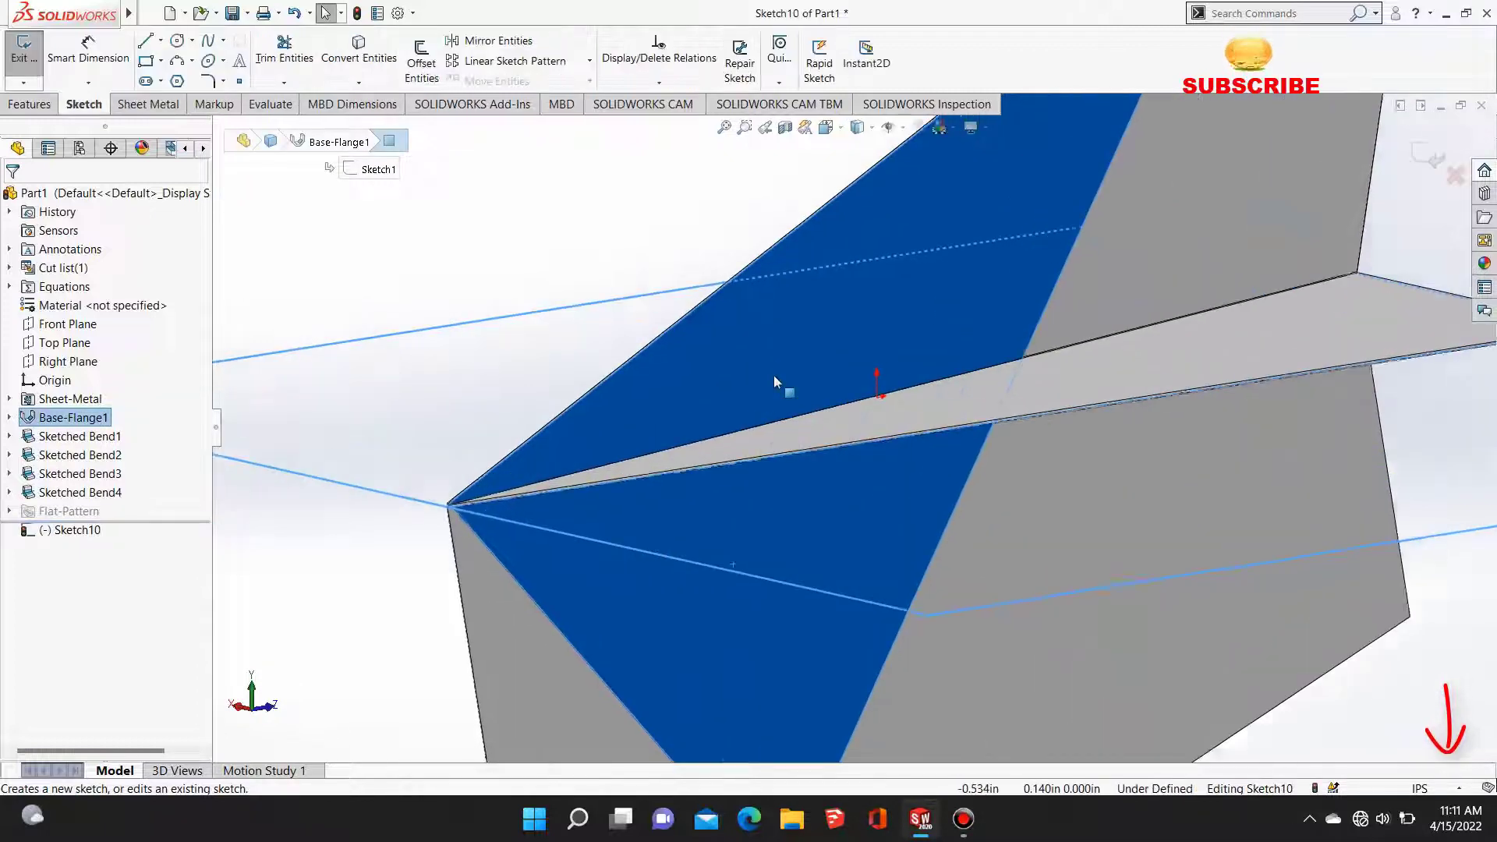
scroll(774, 375, down, 3)
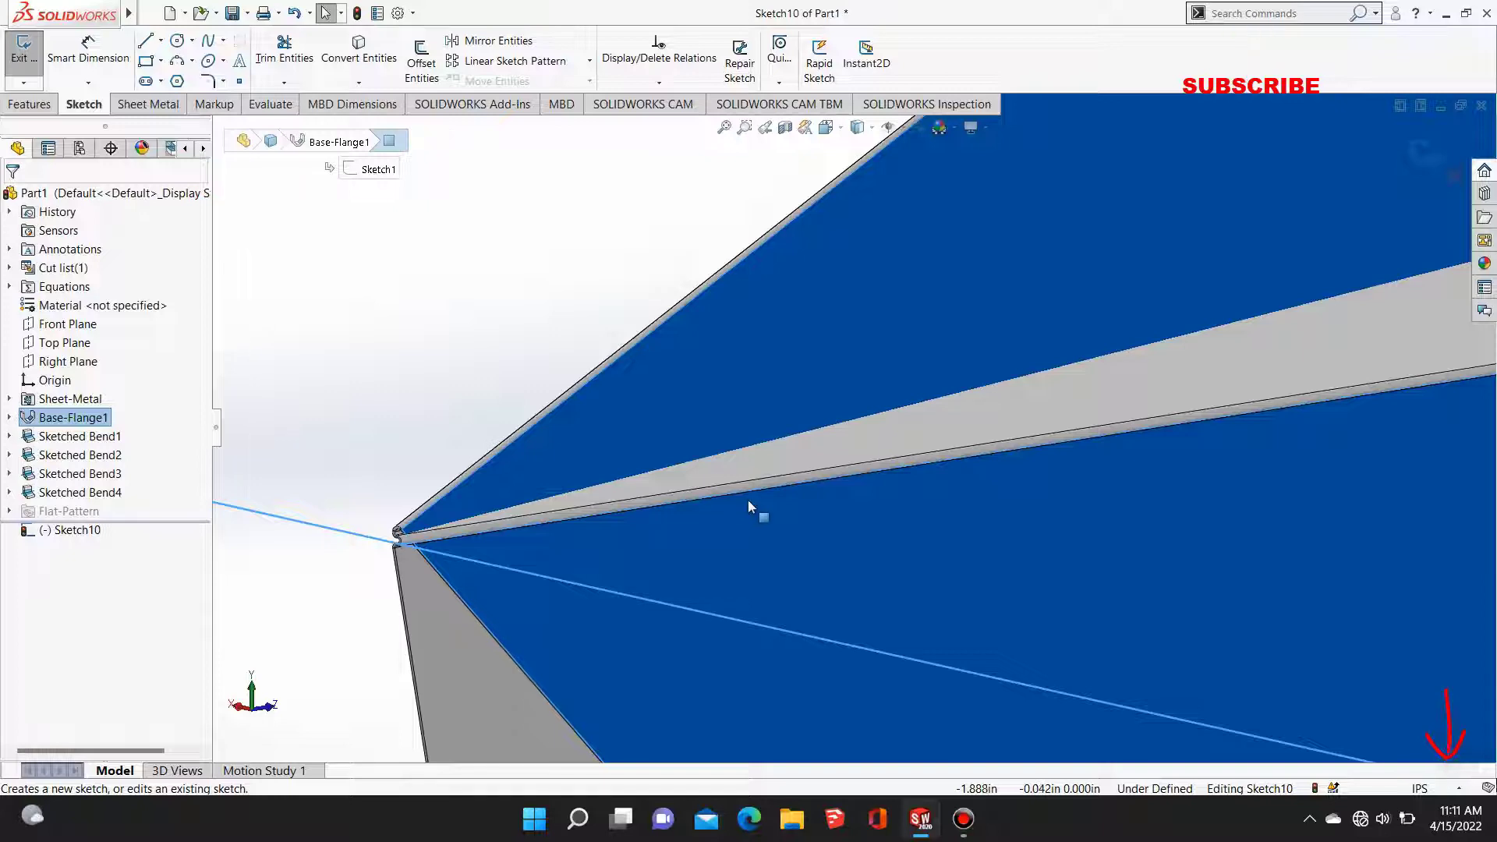
scroll(747, 502, down, 1)
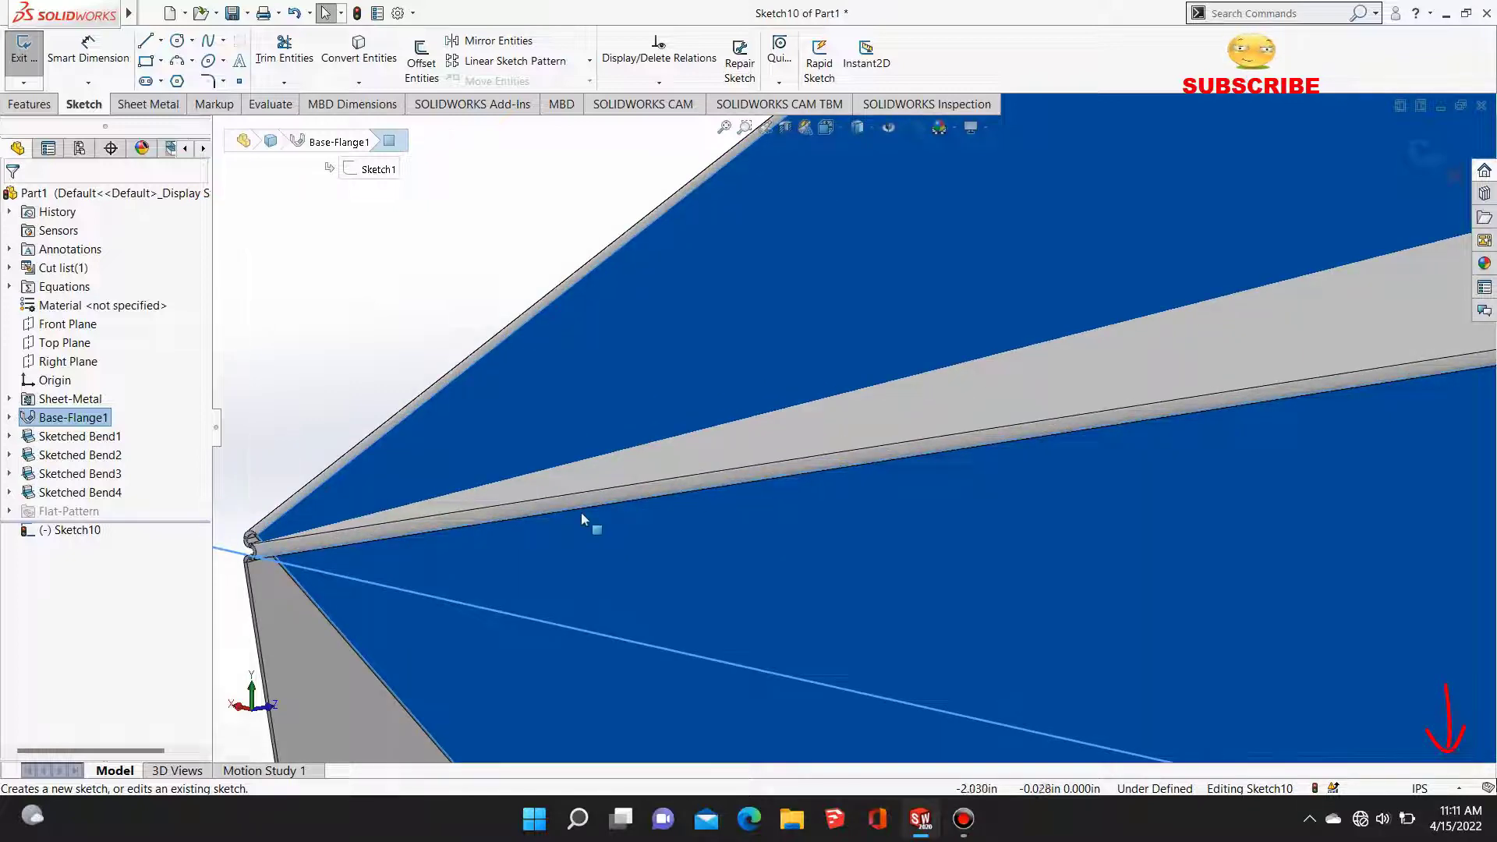
scroll(450, 527, down, 2)
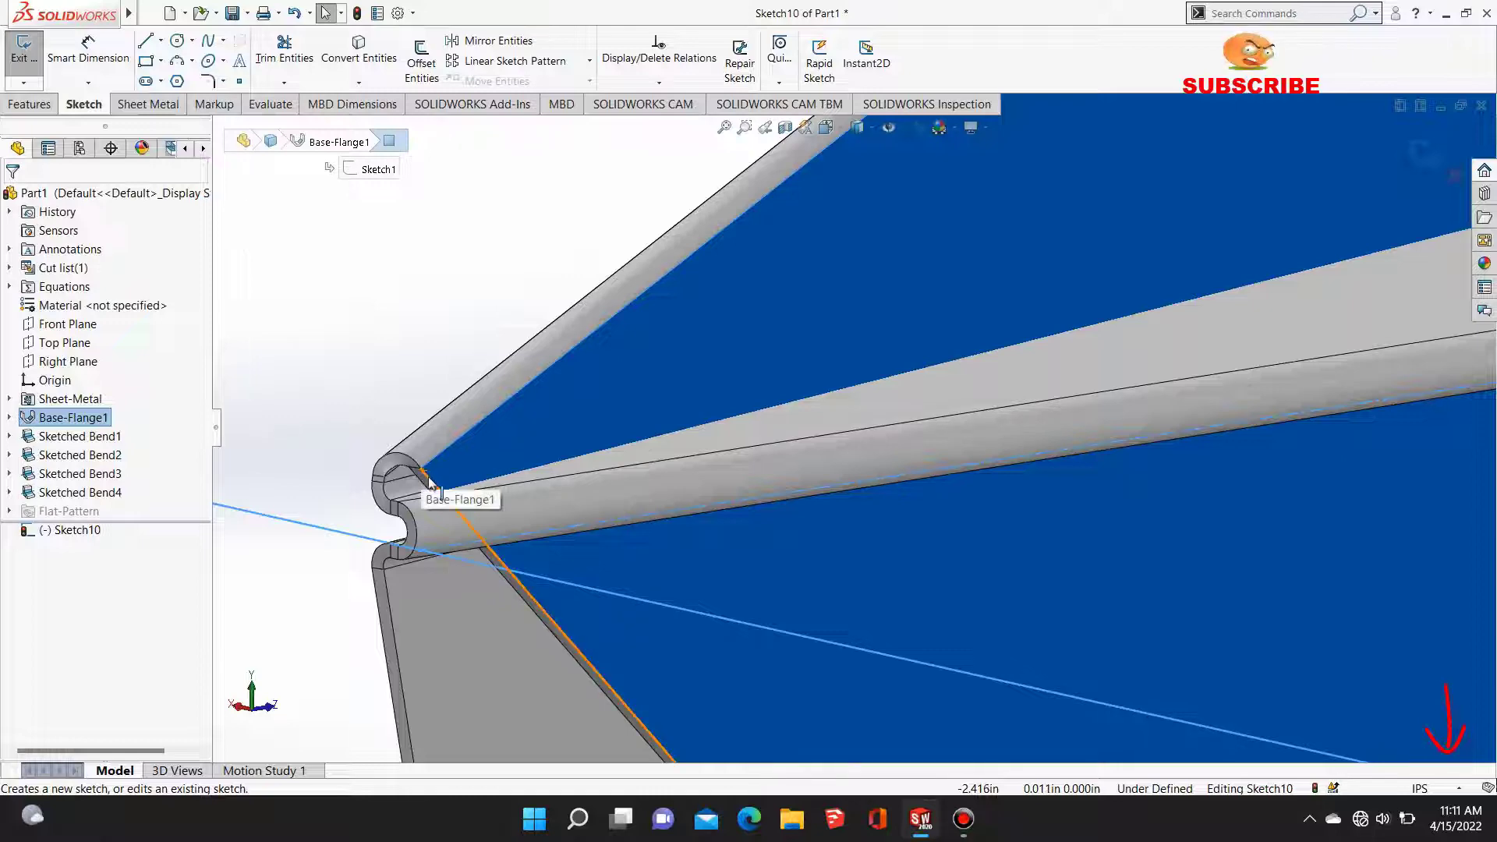
scroll(800, 547, up, 4)
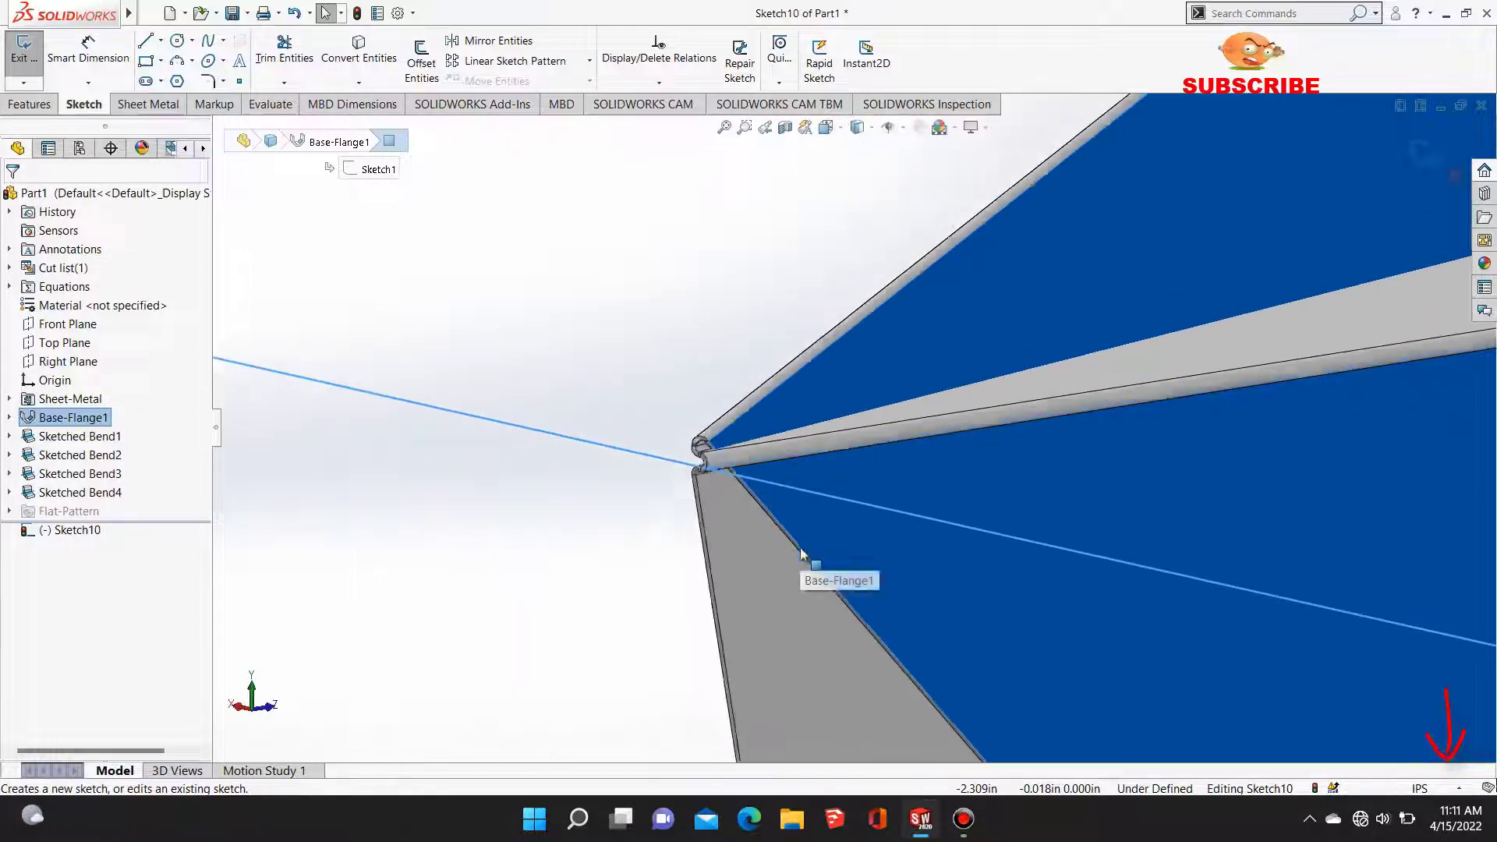
scroll(1171, 426, up, 5)
scroll(1099, 375, down, 4)
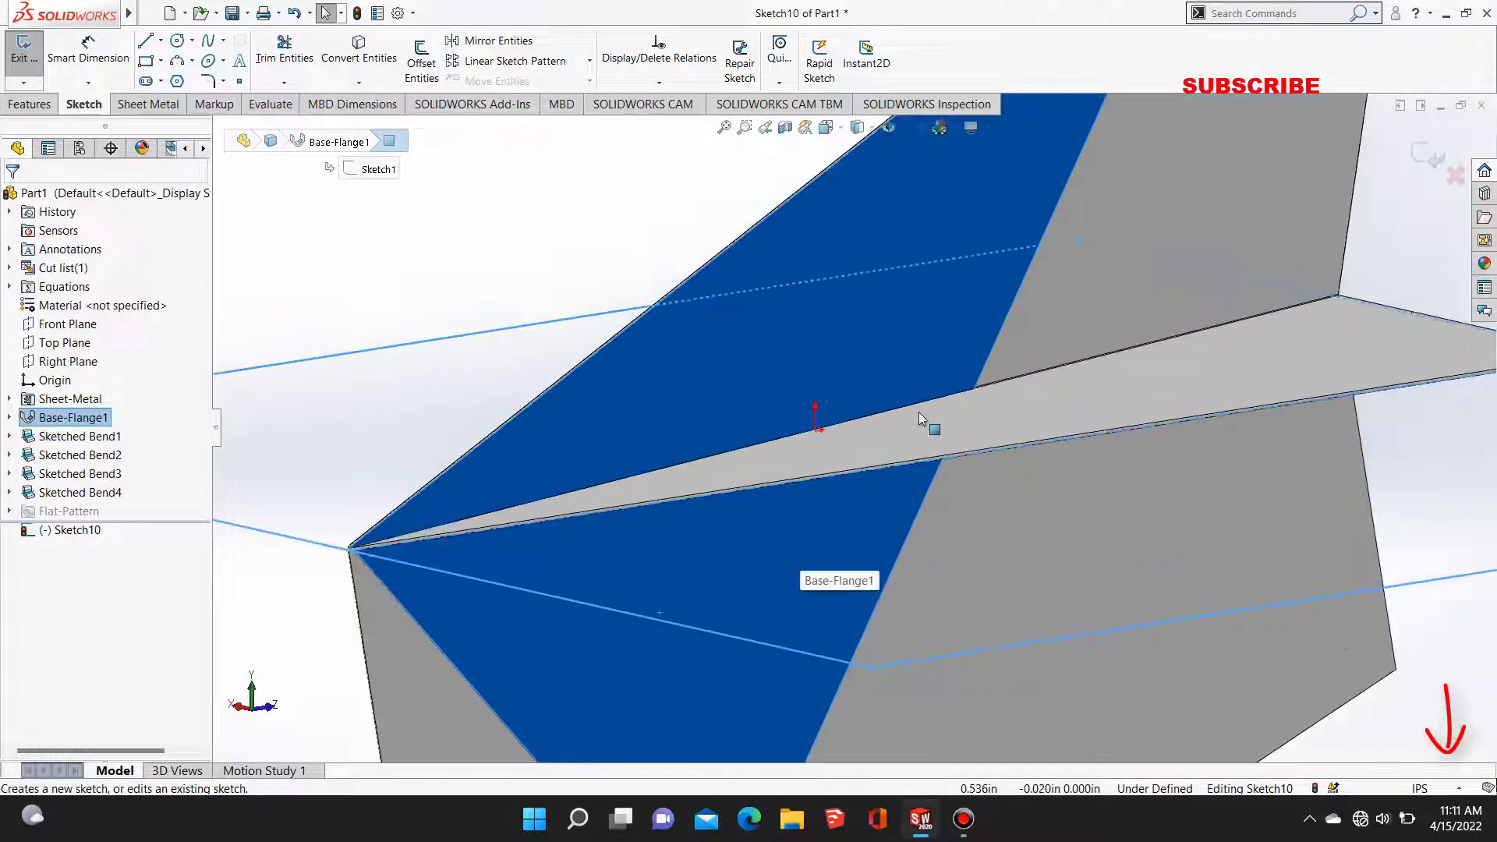
Step: Sketch a line about 3.25 in long along the central fold, from the flap's nose edge to its rear edge
click(147, 44)
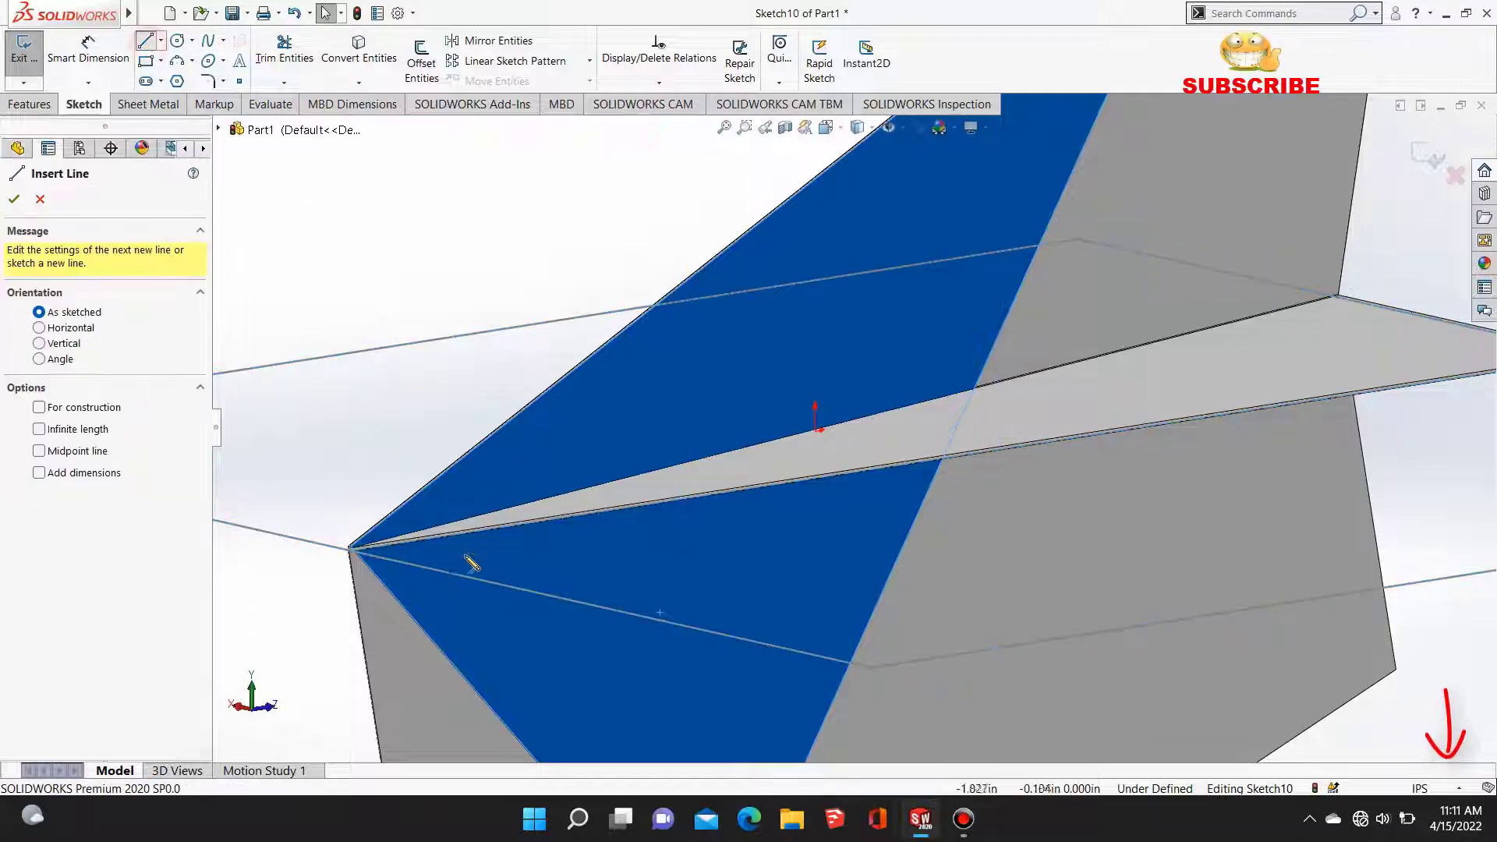
scroll(471, 558, down, 5)
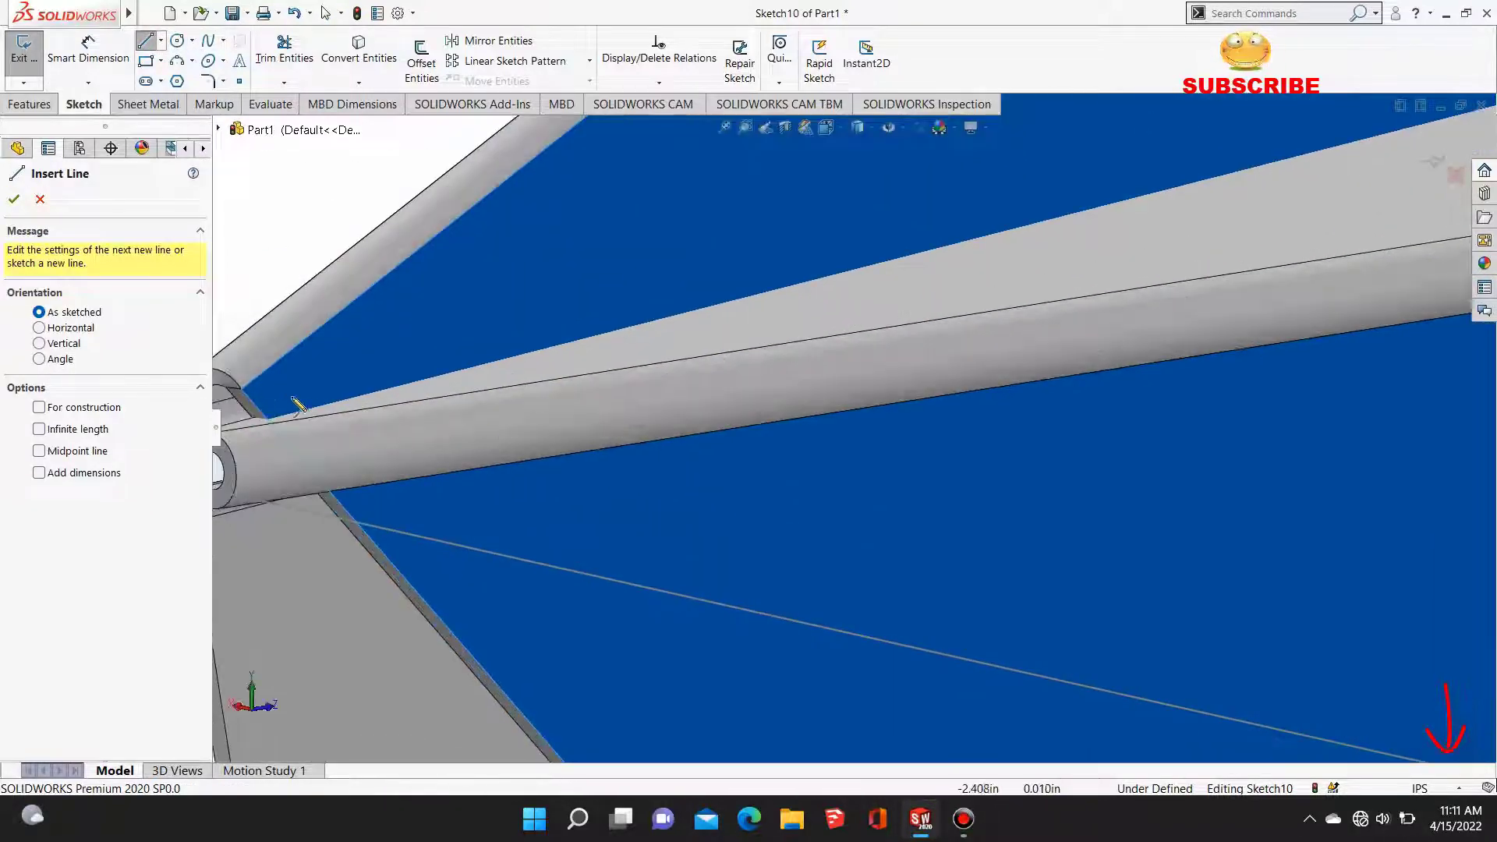
scroll(614, 355, down, 5)
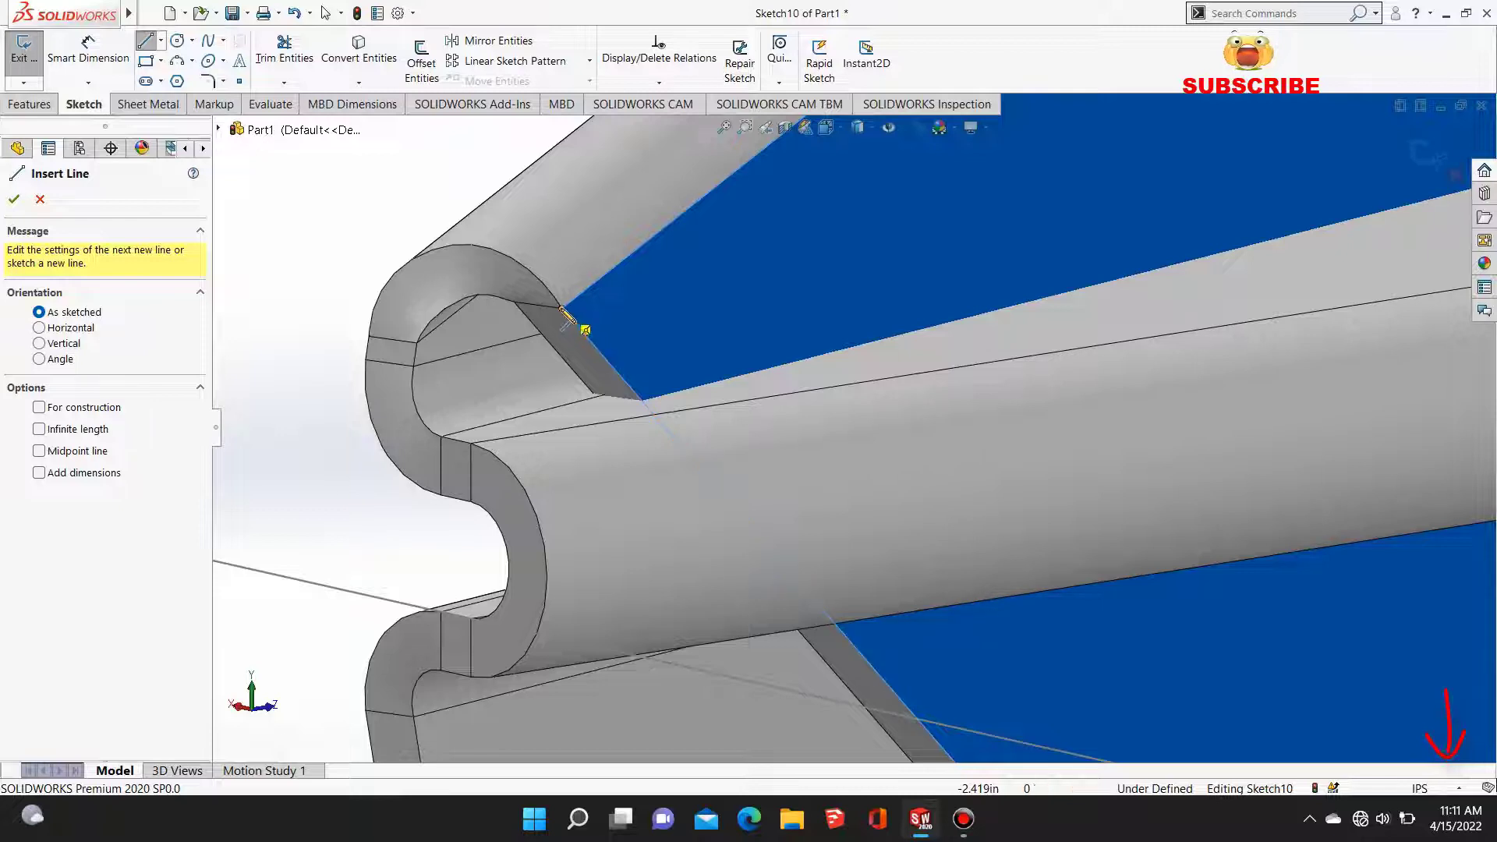
click(604, 357)
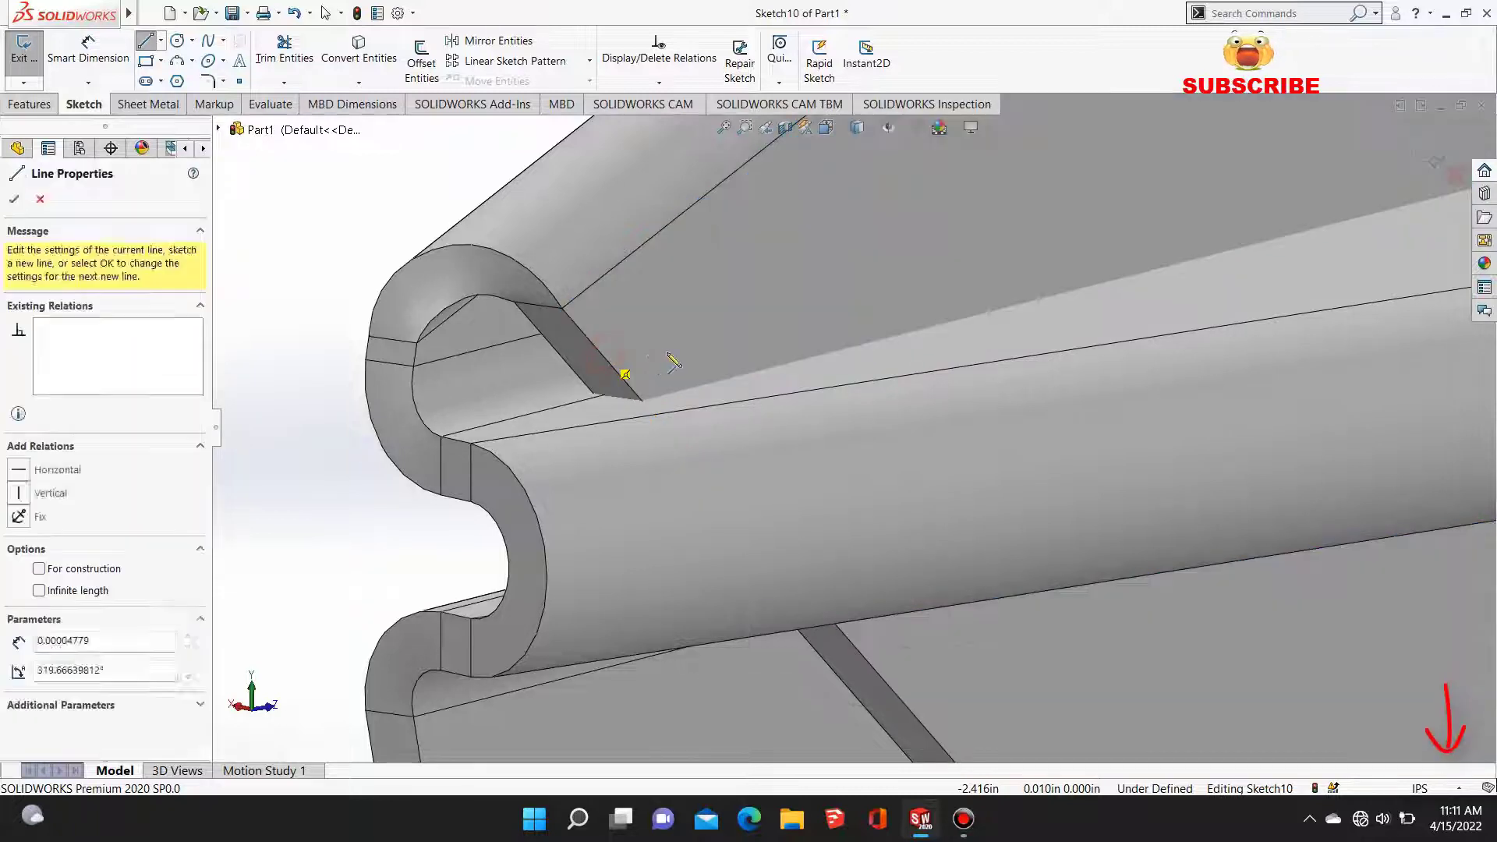
scroll(975, 316, up, 10)
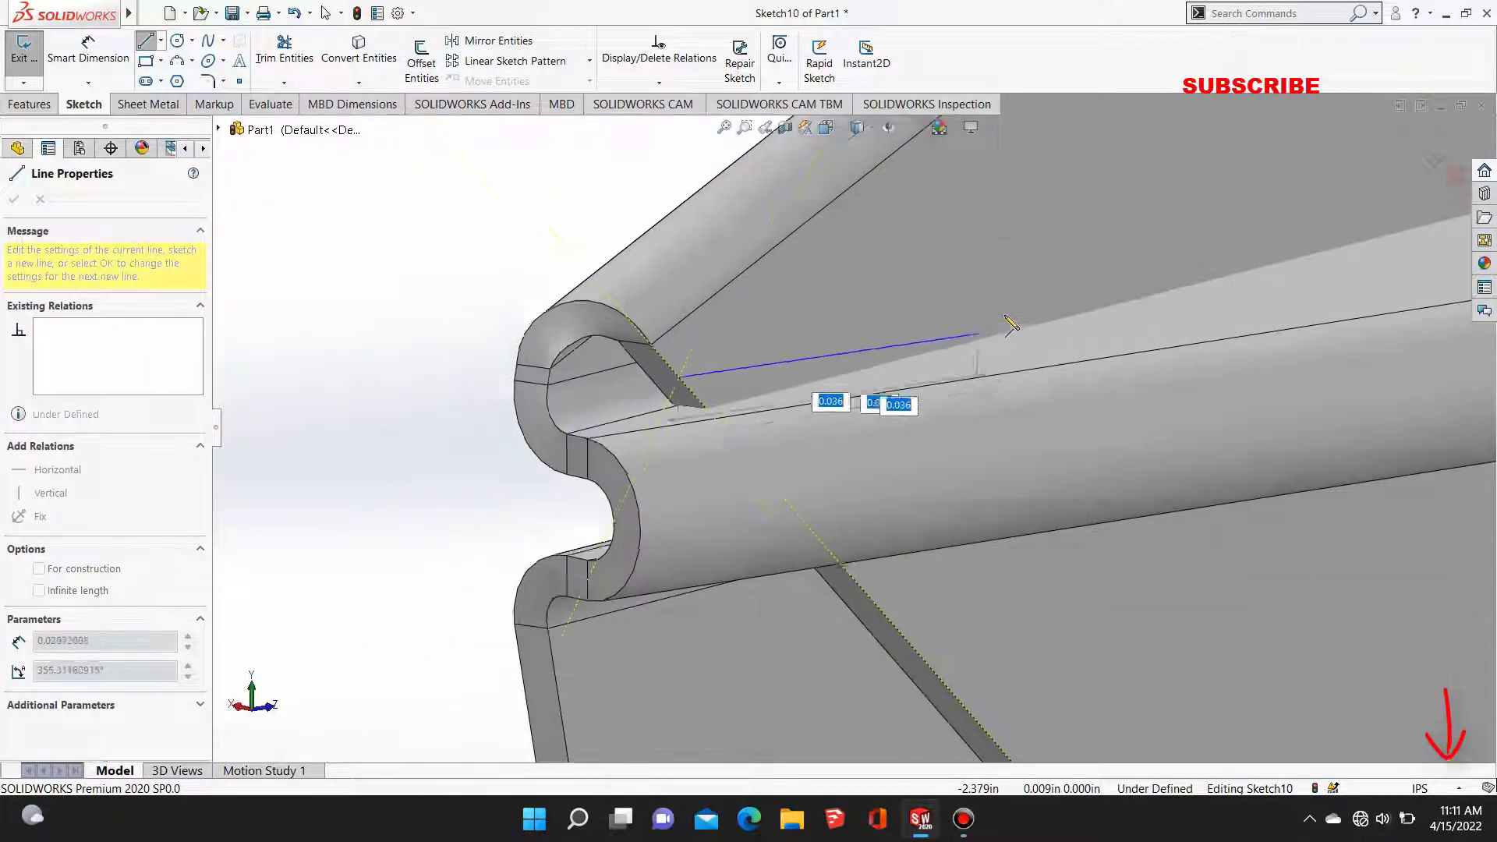
scroll(1279, 419, up, 5)
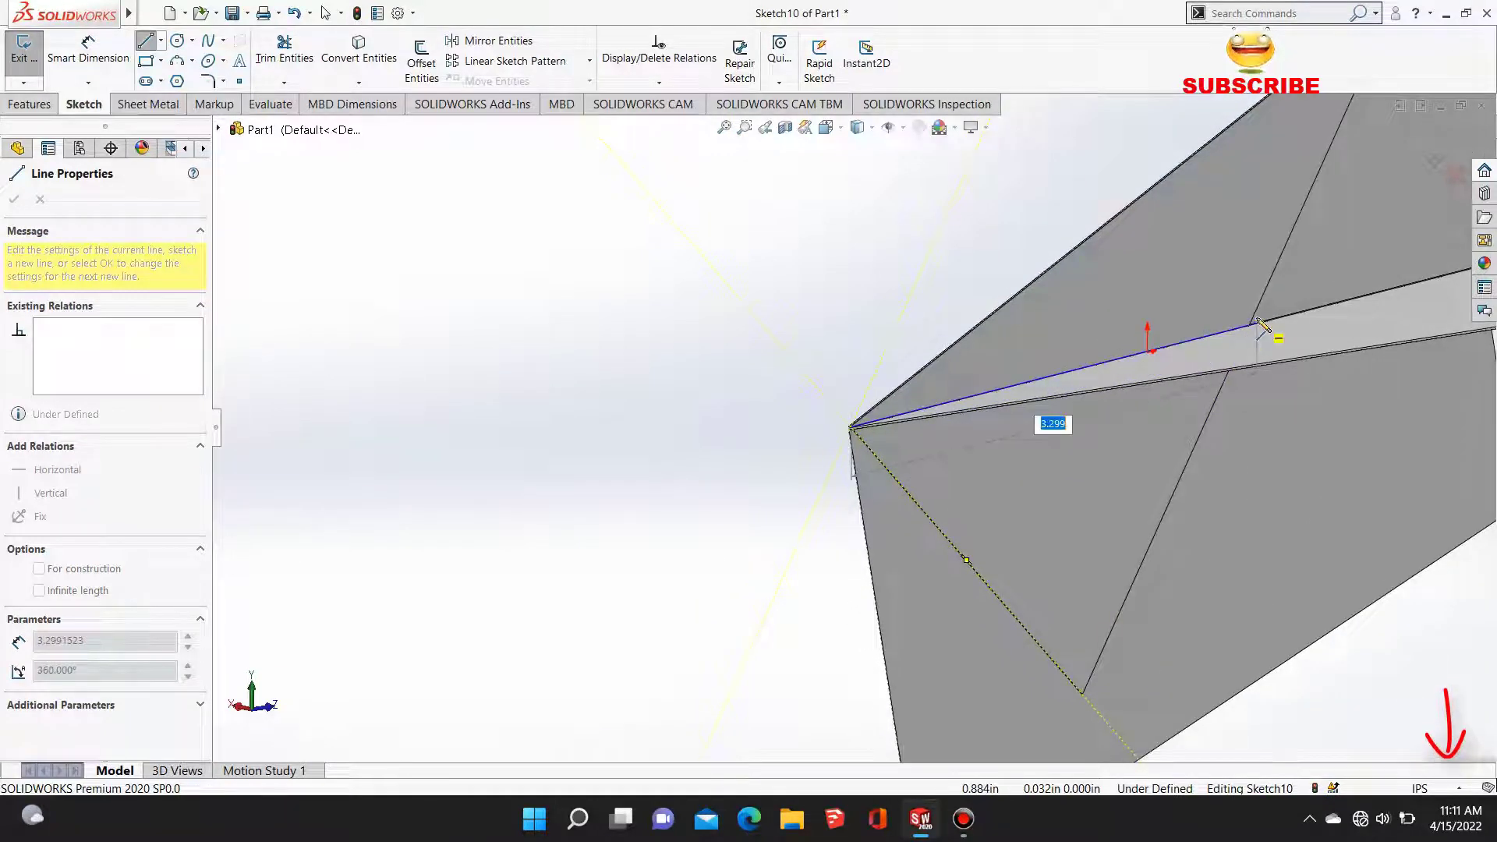
scroll(1261, 330, down, 8)
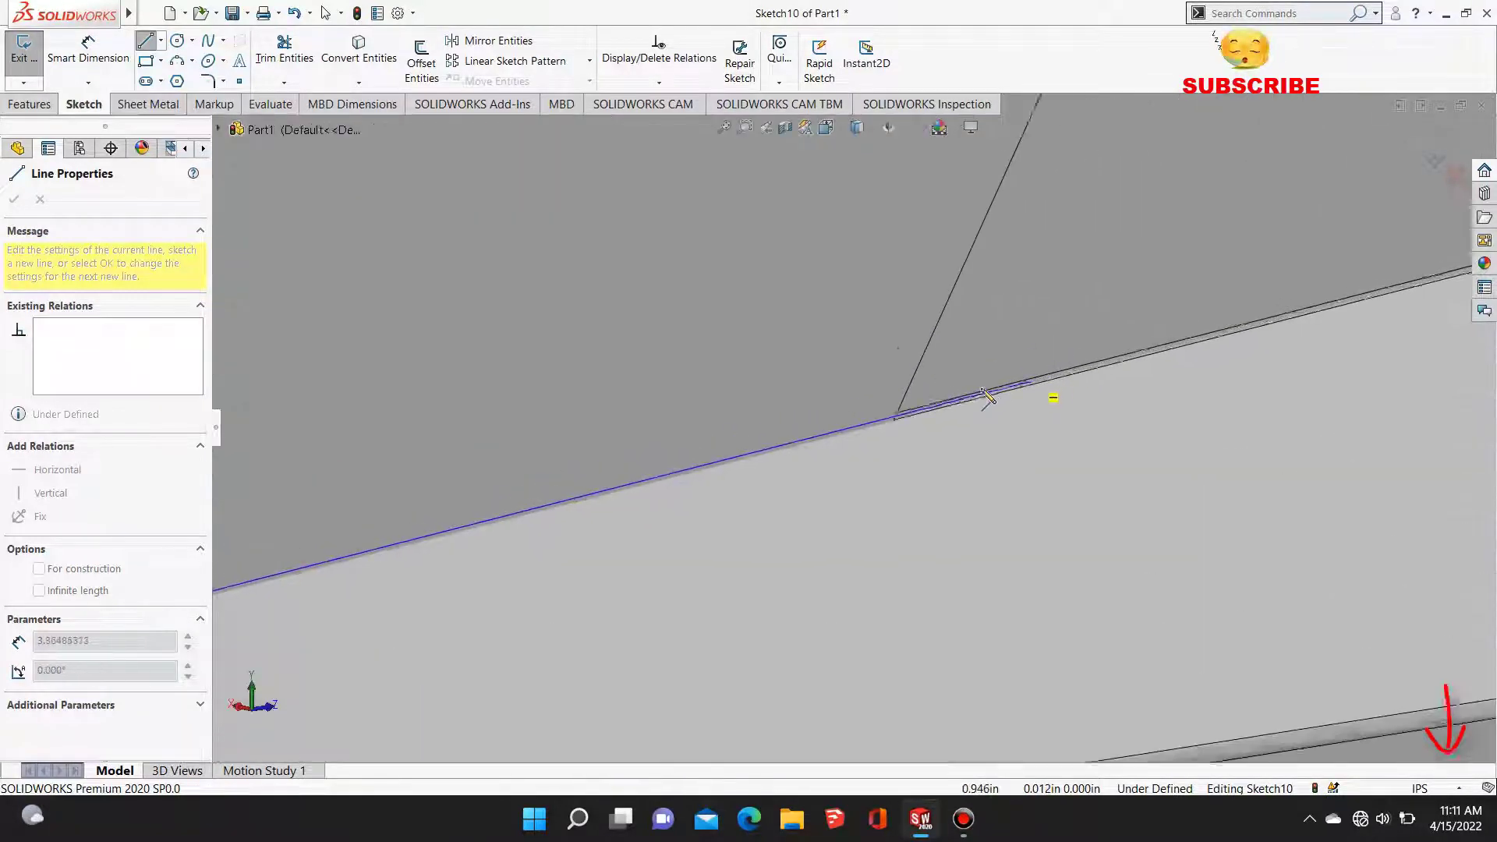
scroll(982, 389, down, 1)
click(865, 427)
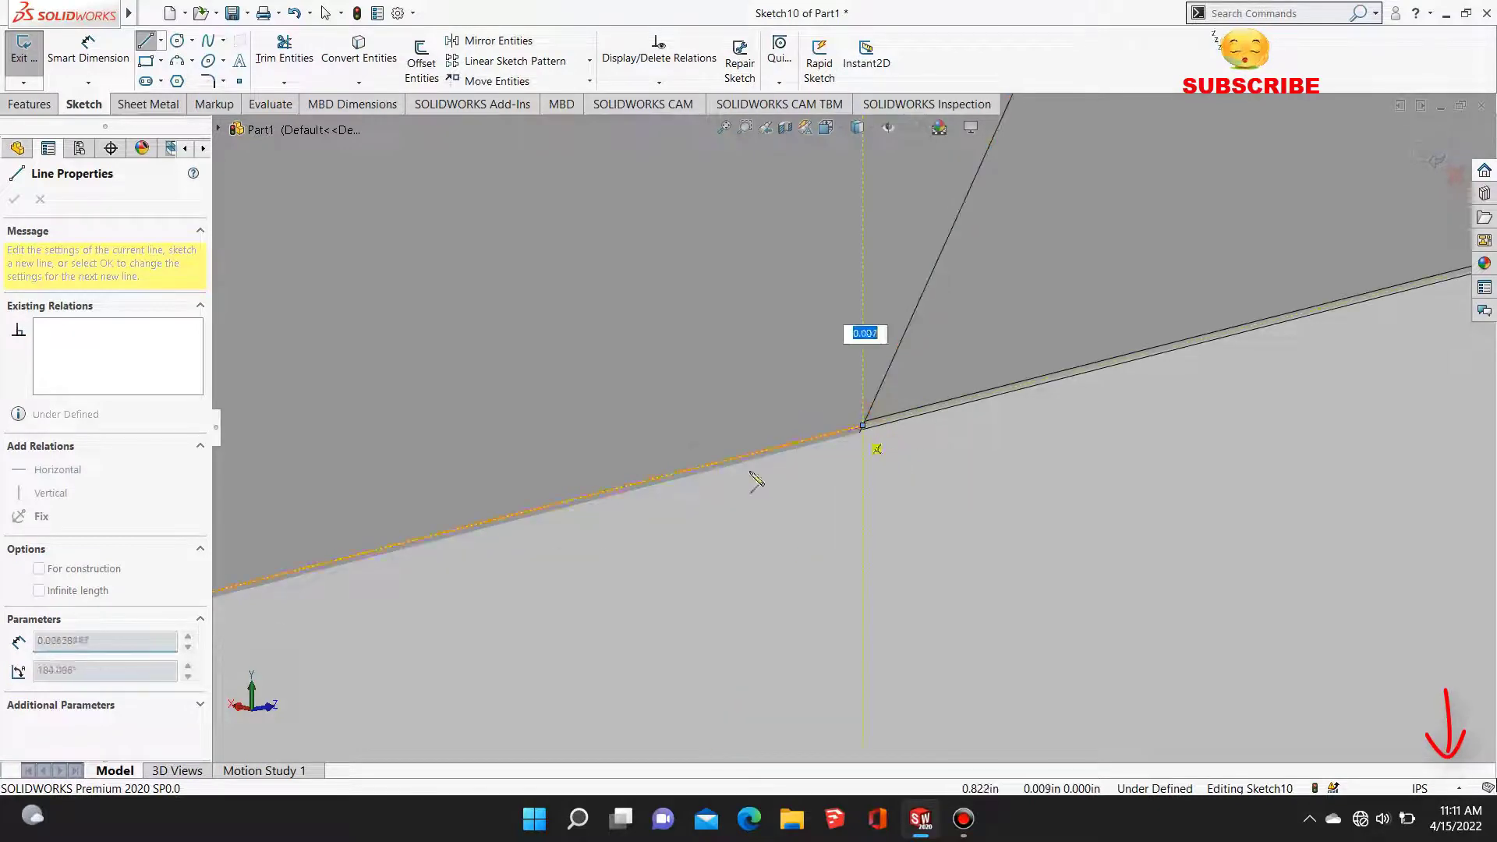
scroll(684, 507, up, 6)
scroll(685, 498, down, 6)
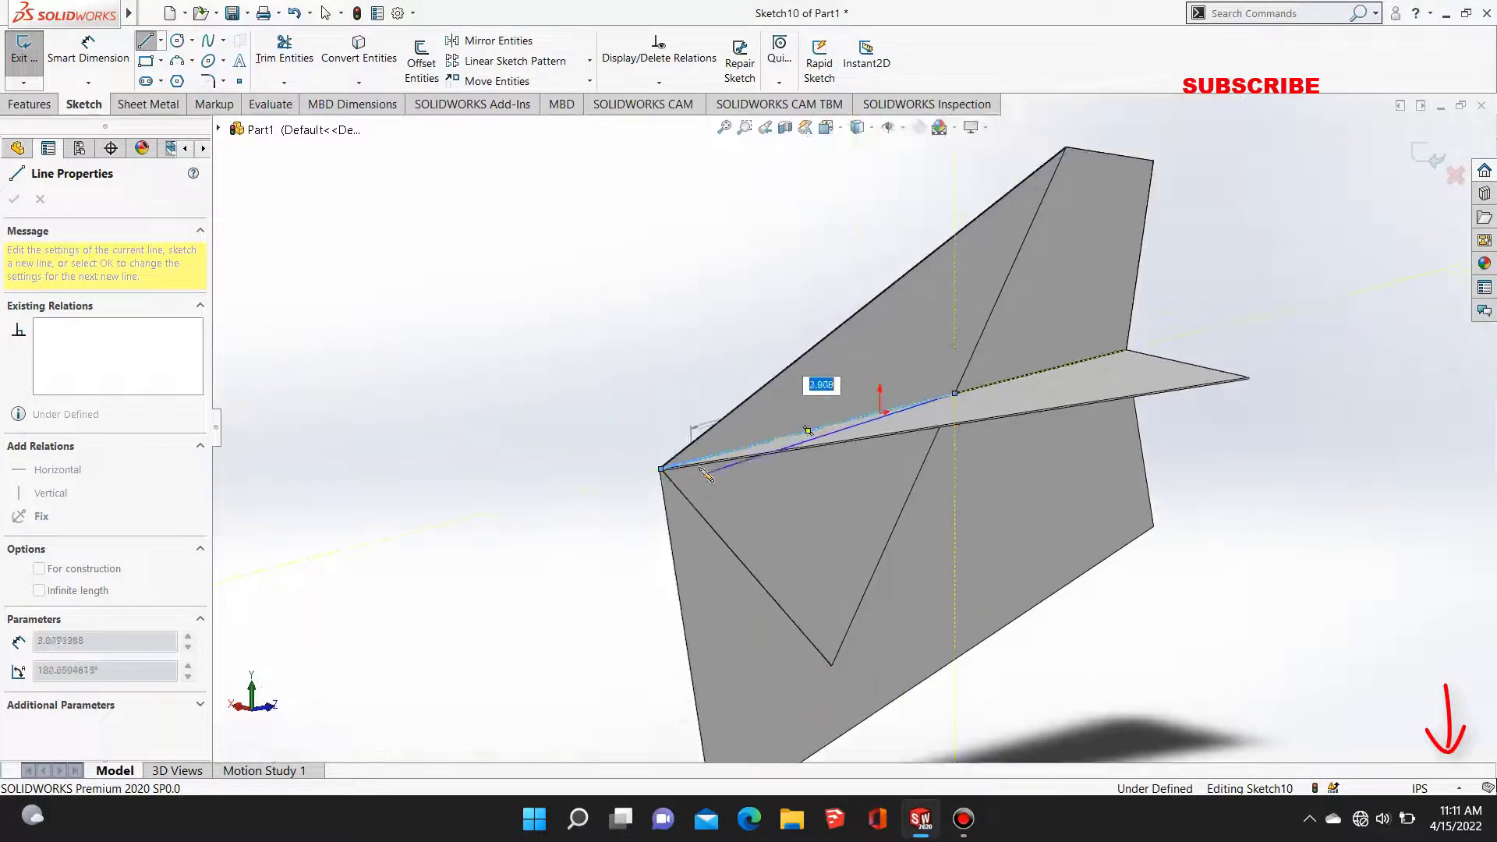
scroll(721, 441, down, 4)
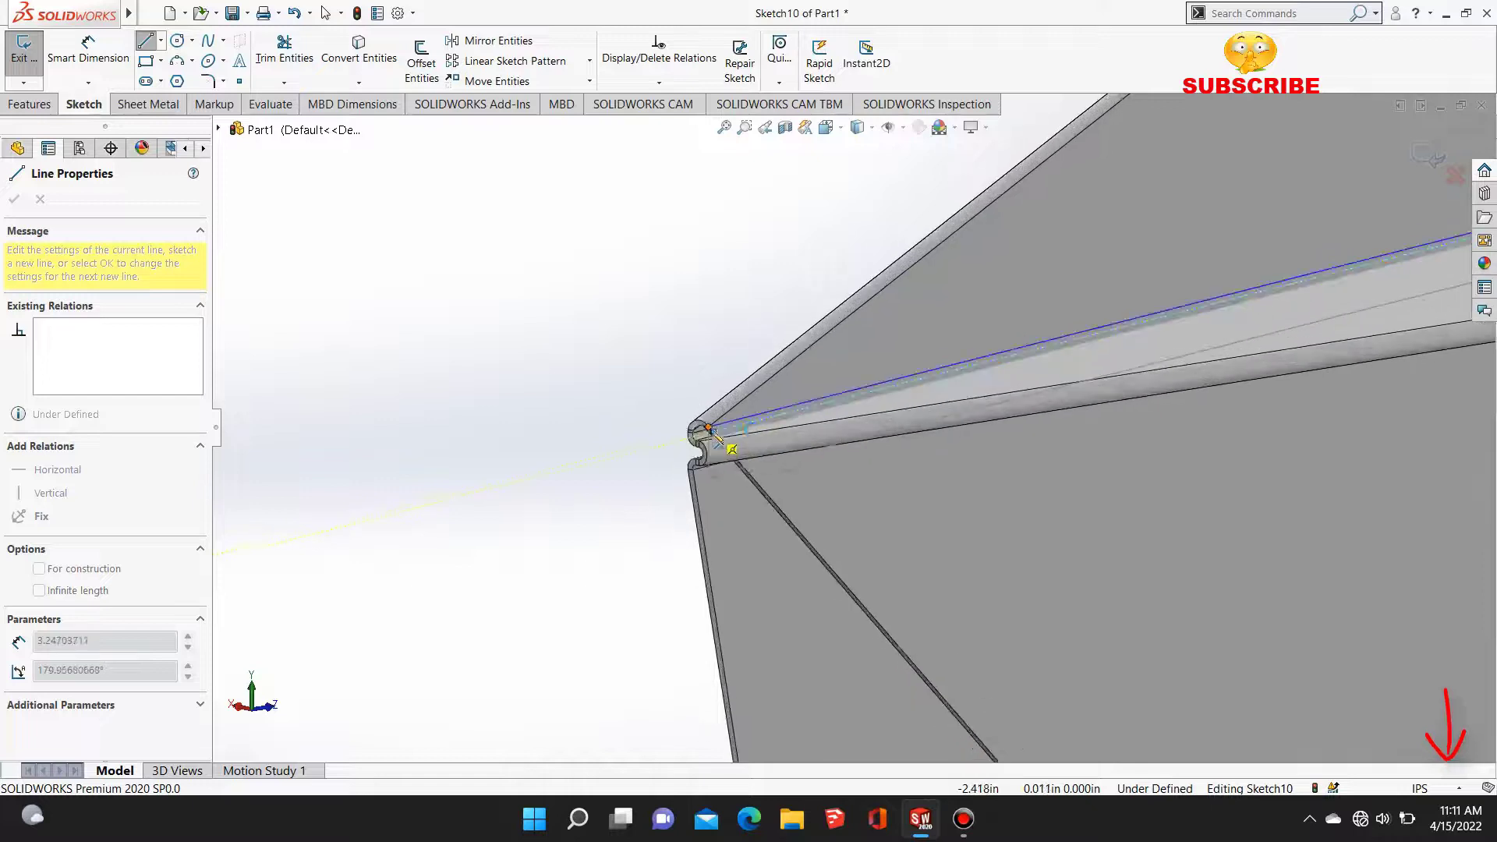
key(Escape)
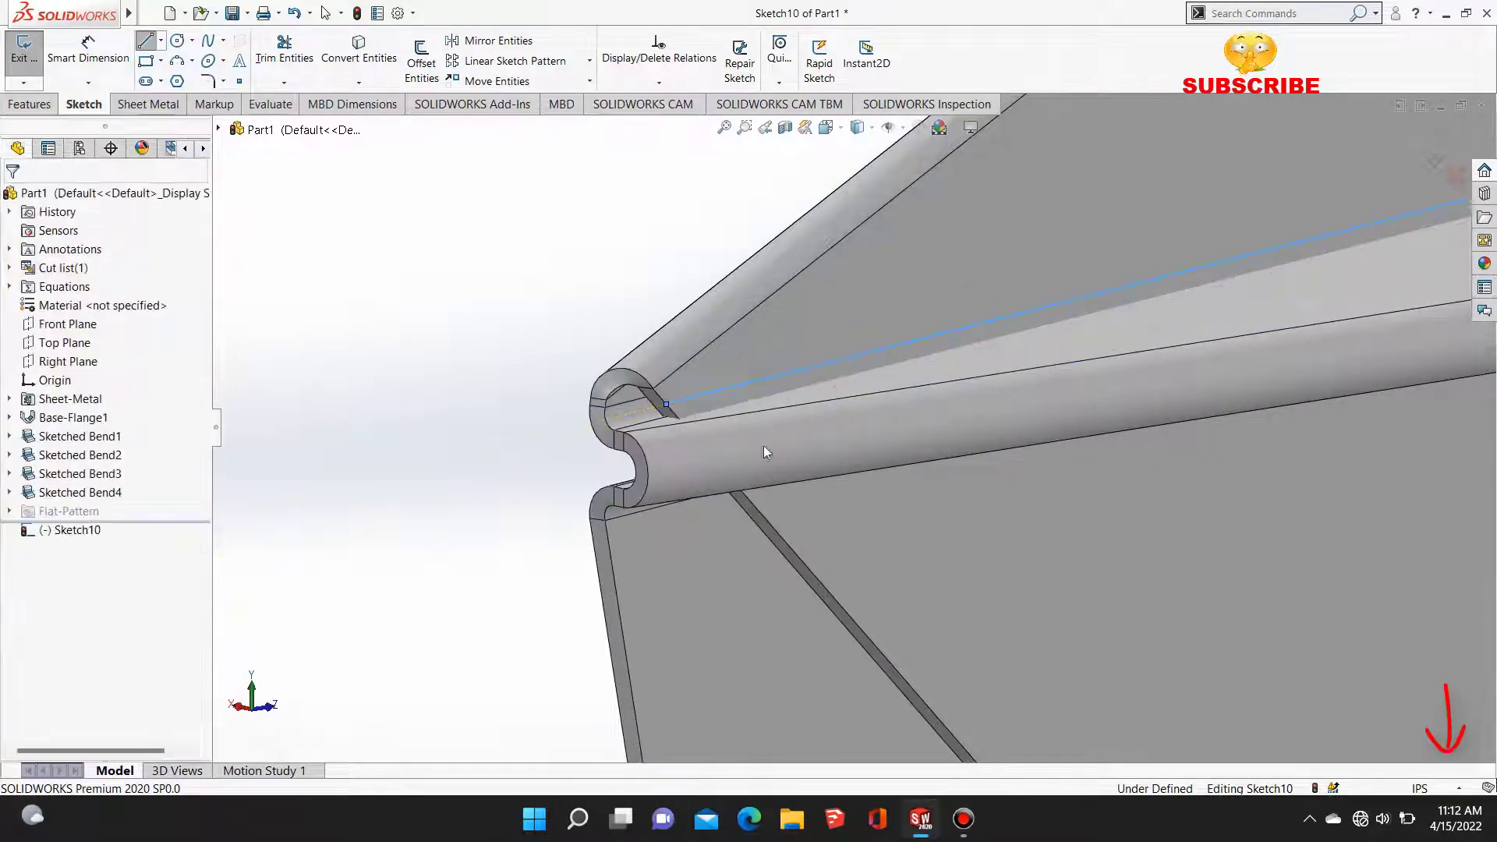
click(667, 405)
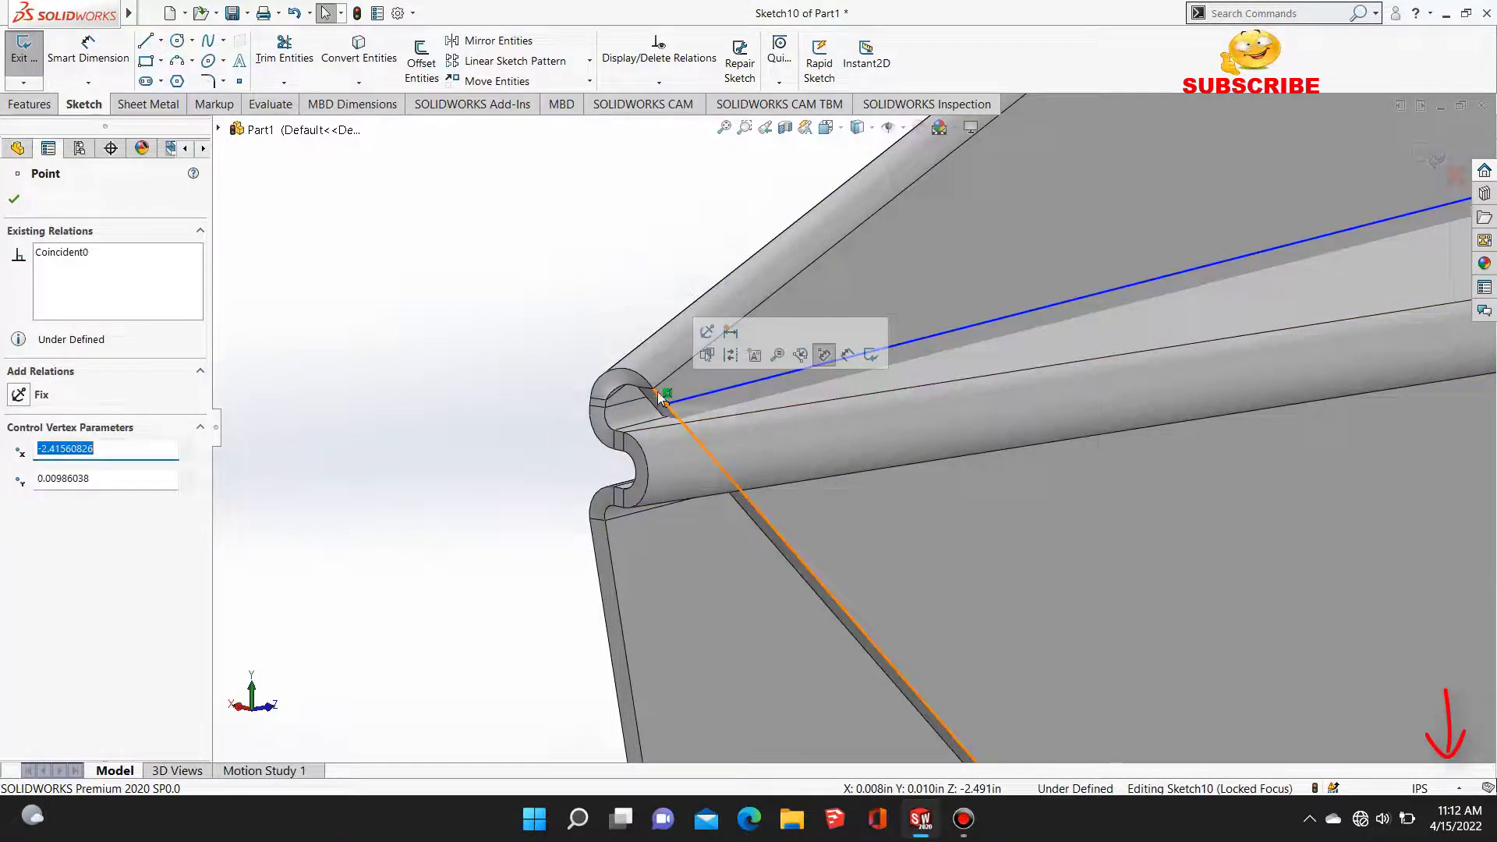
click(451, 405)
scroll(963, 576, up, 2)
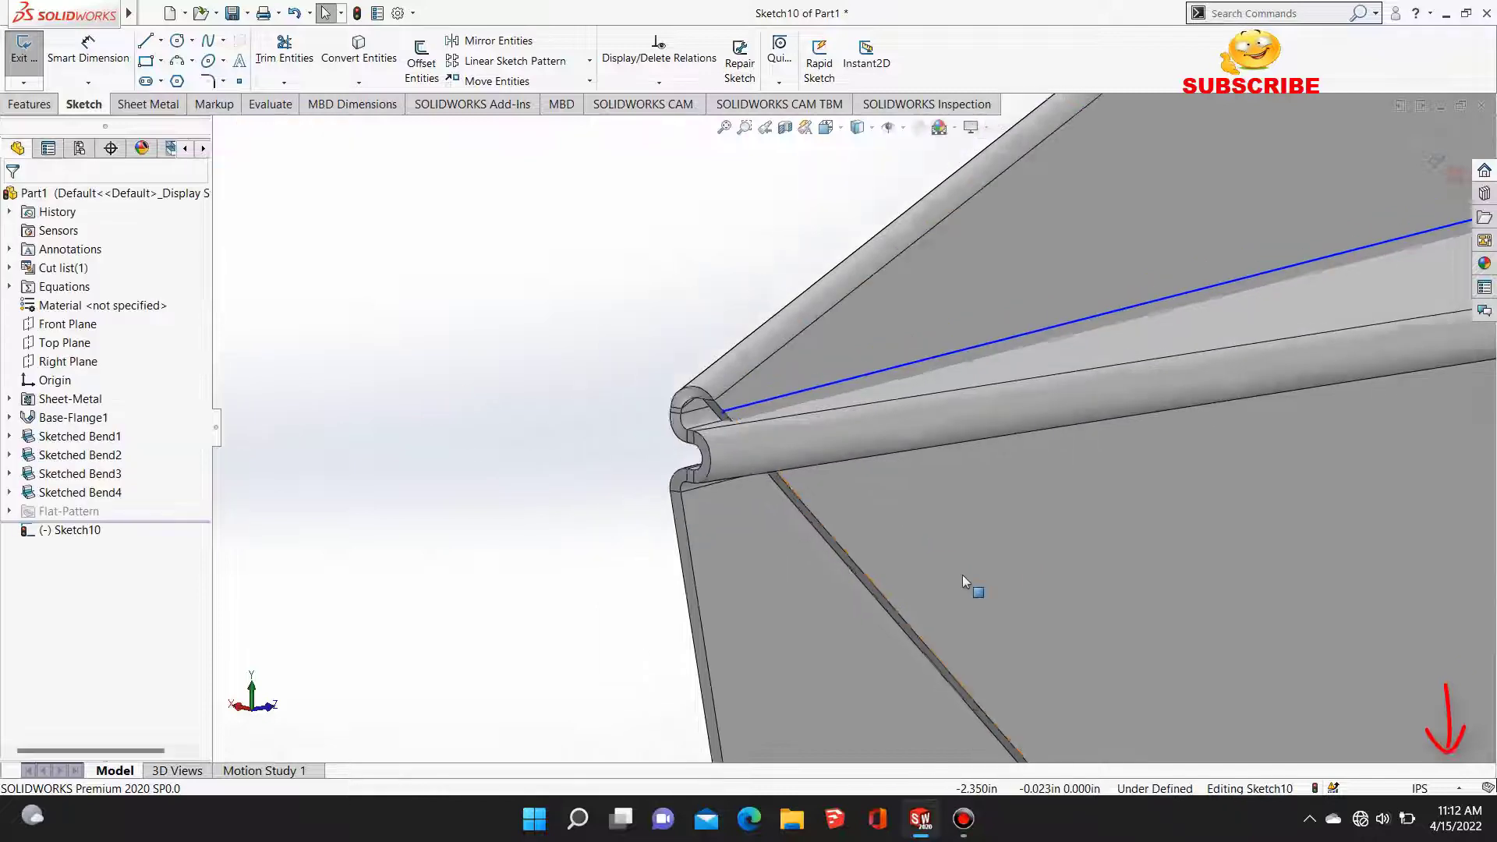
scroll(962, 574, up, 1)
click(166, 106)
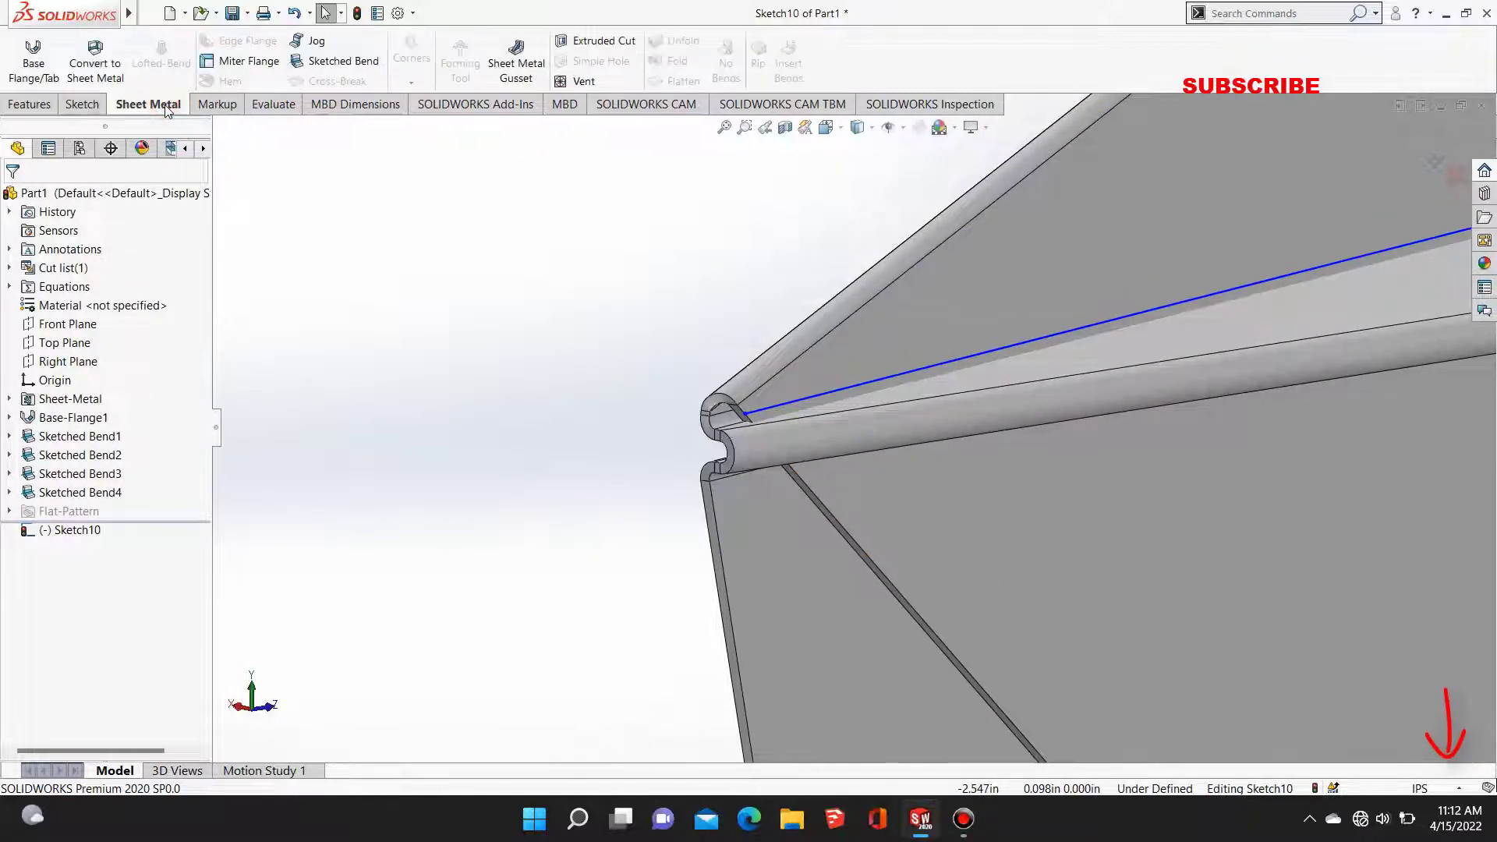
click(82, 103)
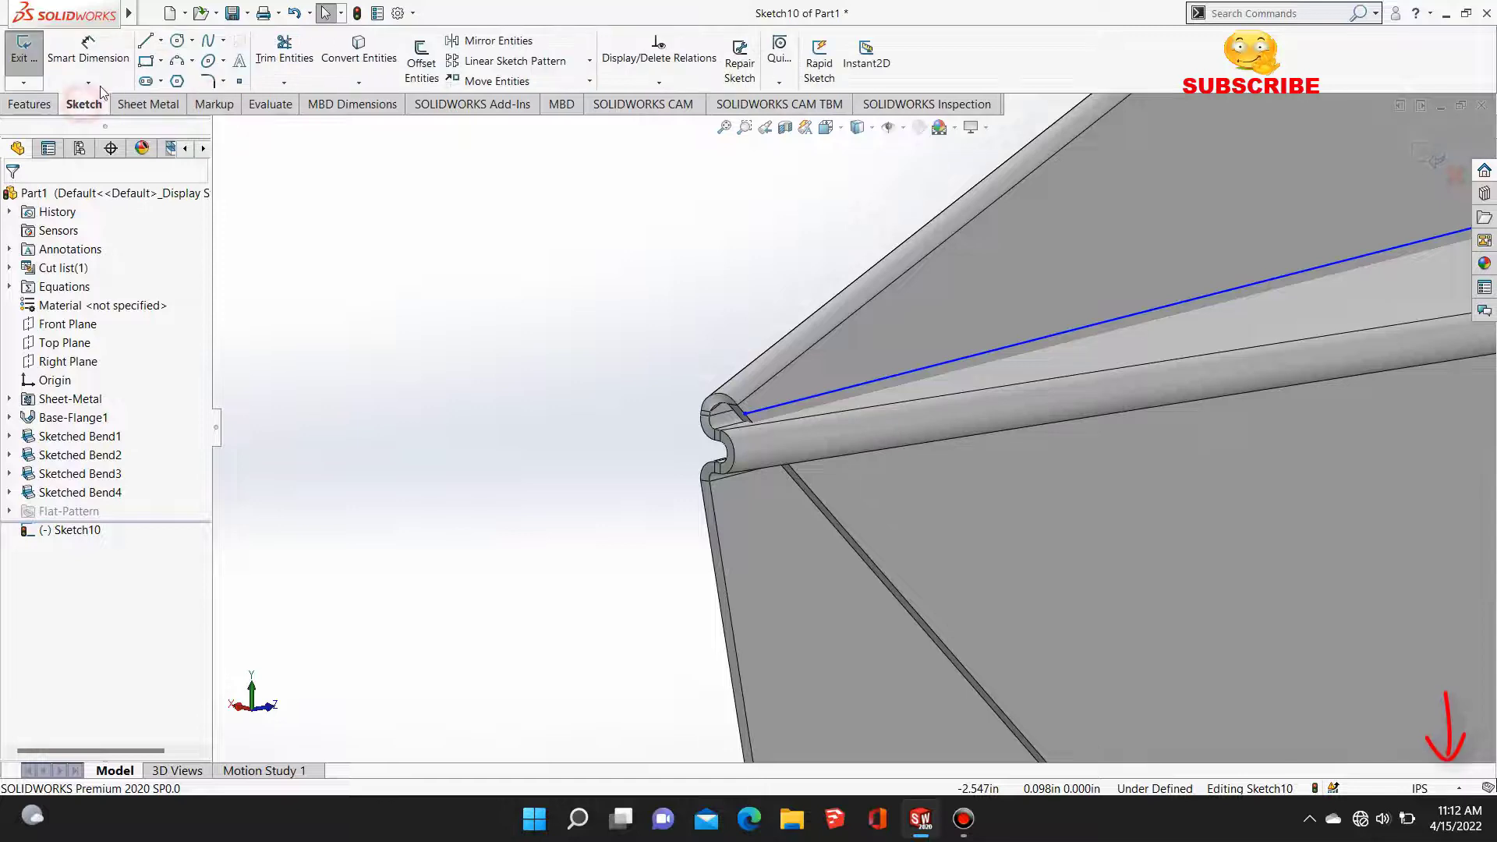
Step: Dimension the distance from the fold line's nose endpoint to the flap's adjacent corner at the rolled wing edge as 0.0025 in
scroll(757, 421, down, 2)
click(763, 415)
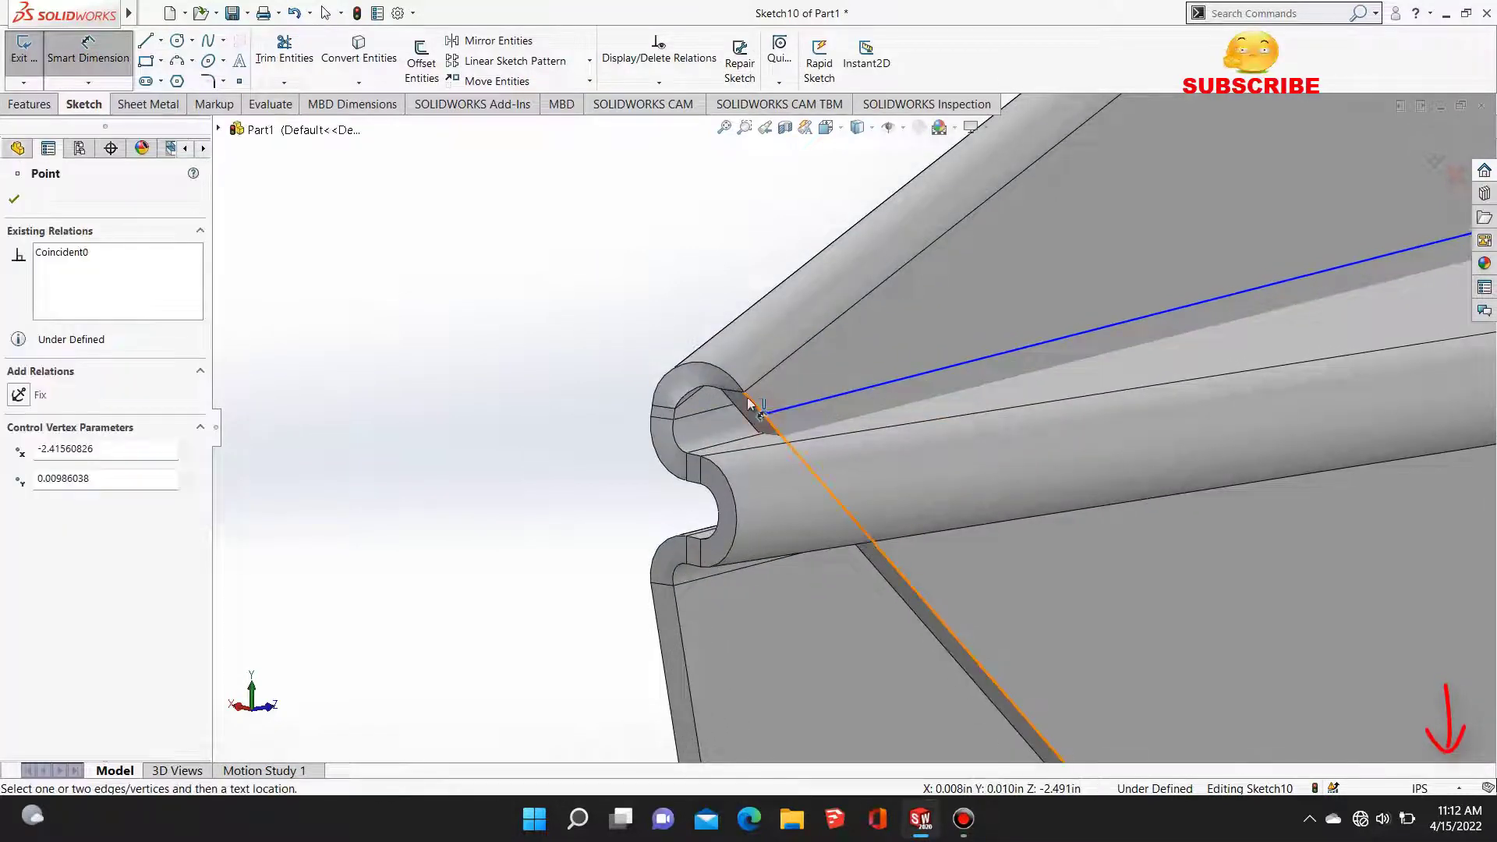
click(742, 390)
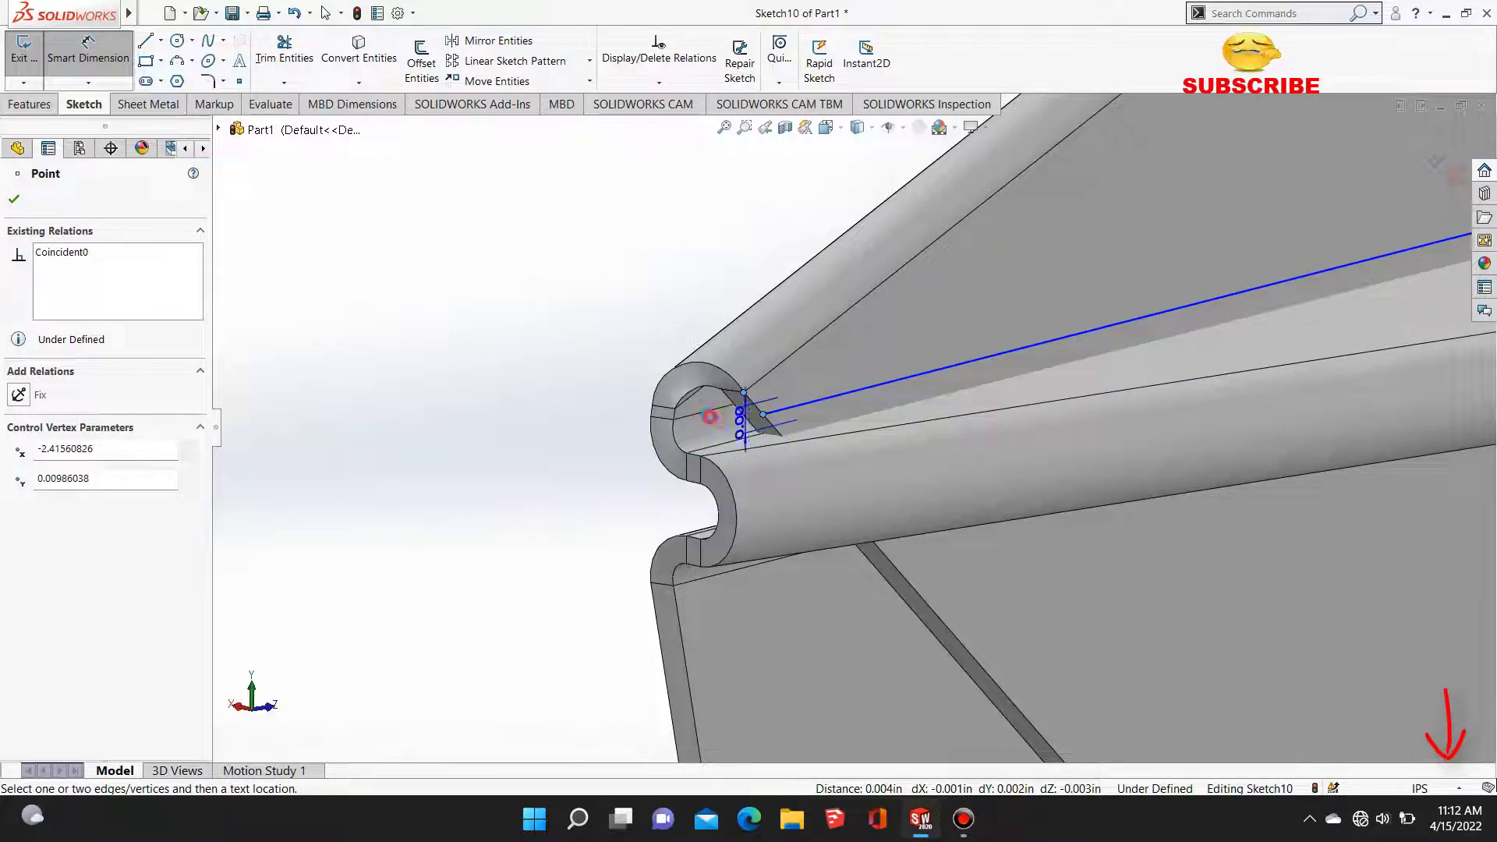
click(862, 488)
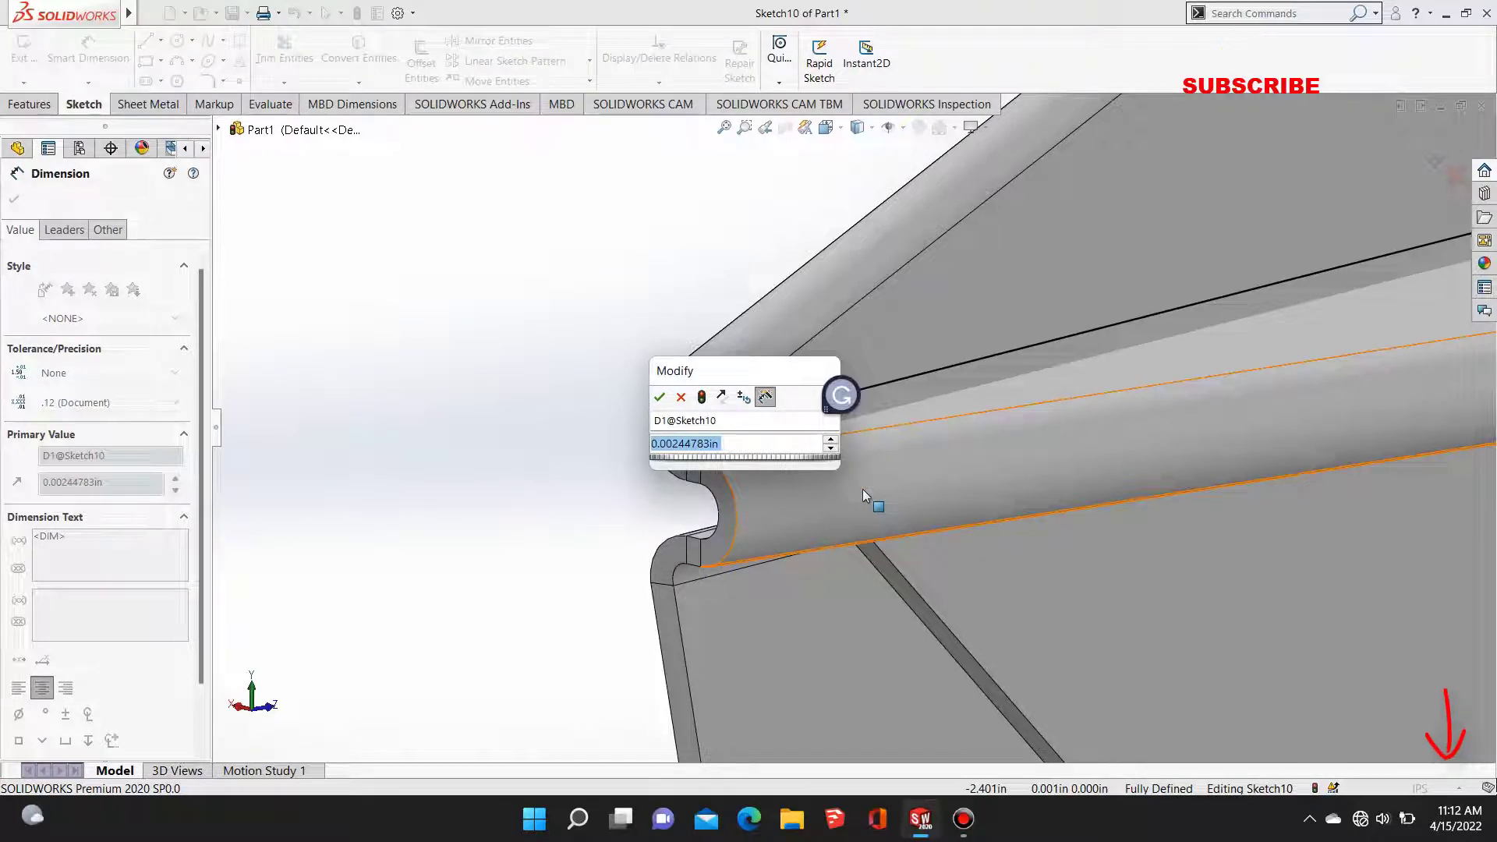
text(0.)
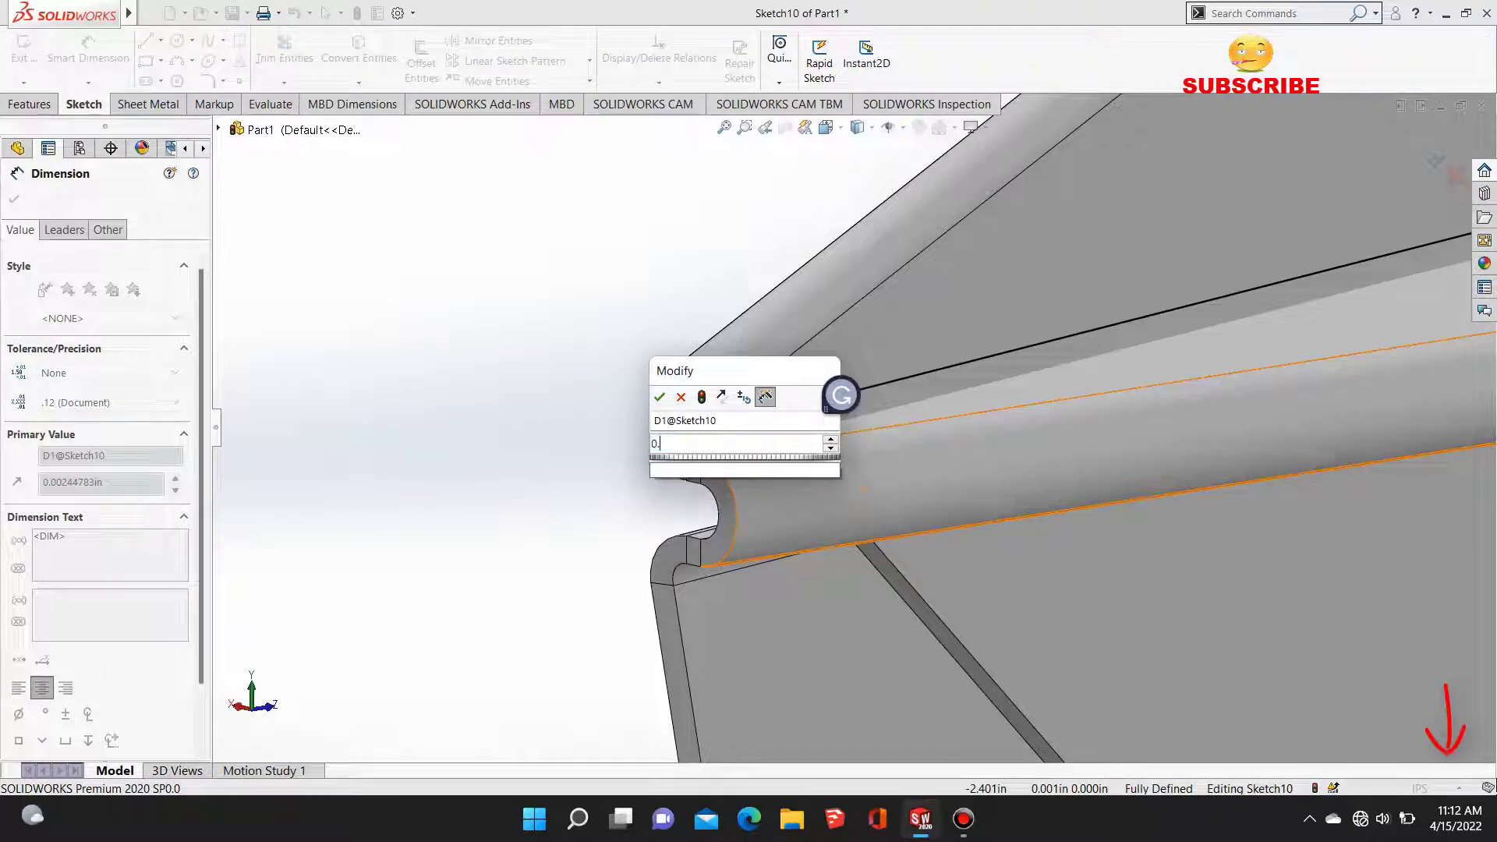
text(0025)
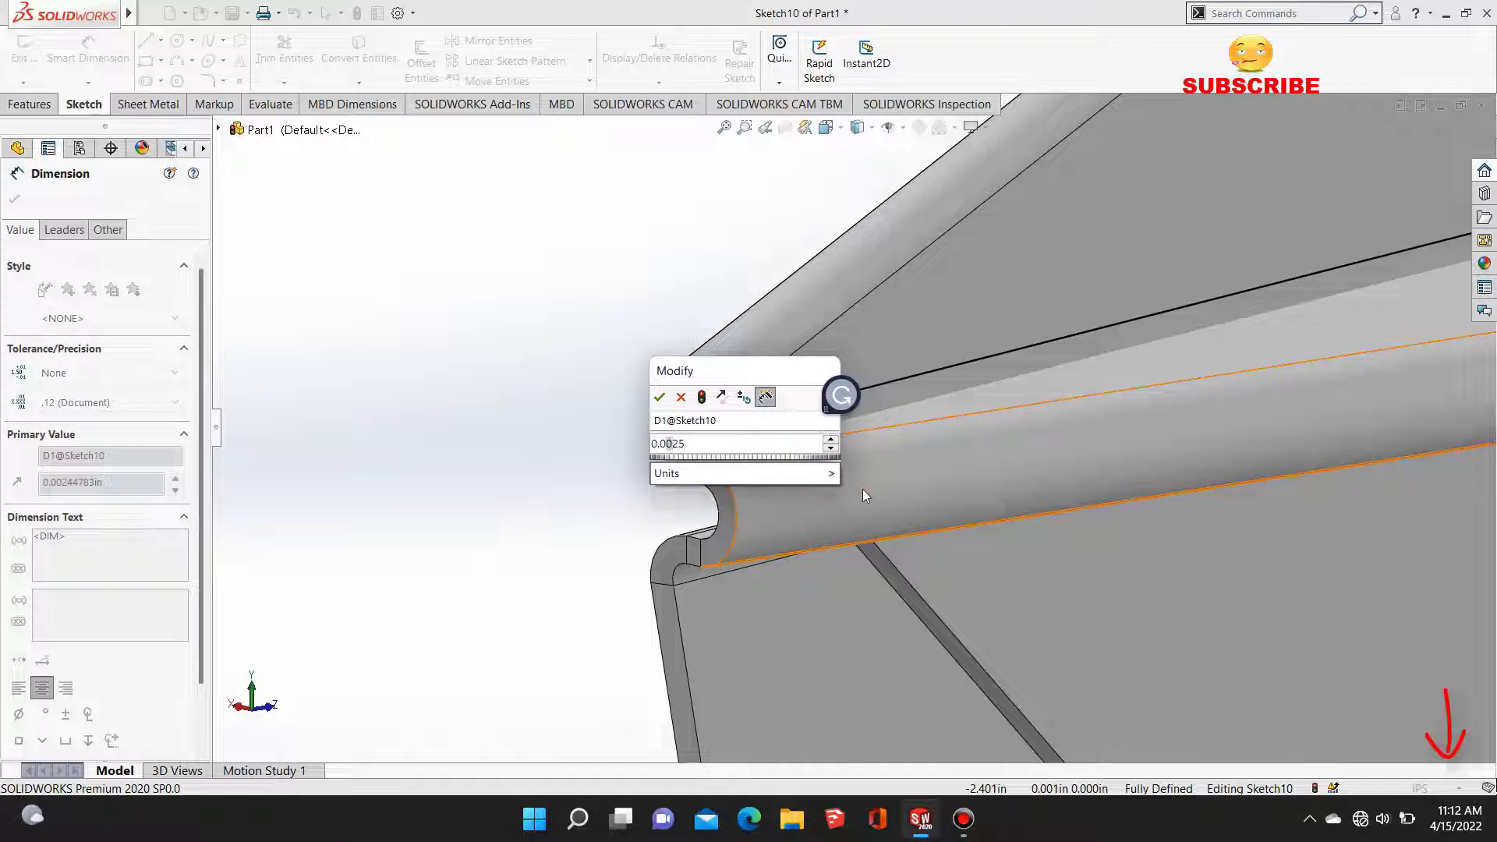
key(Return)
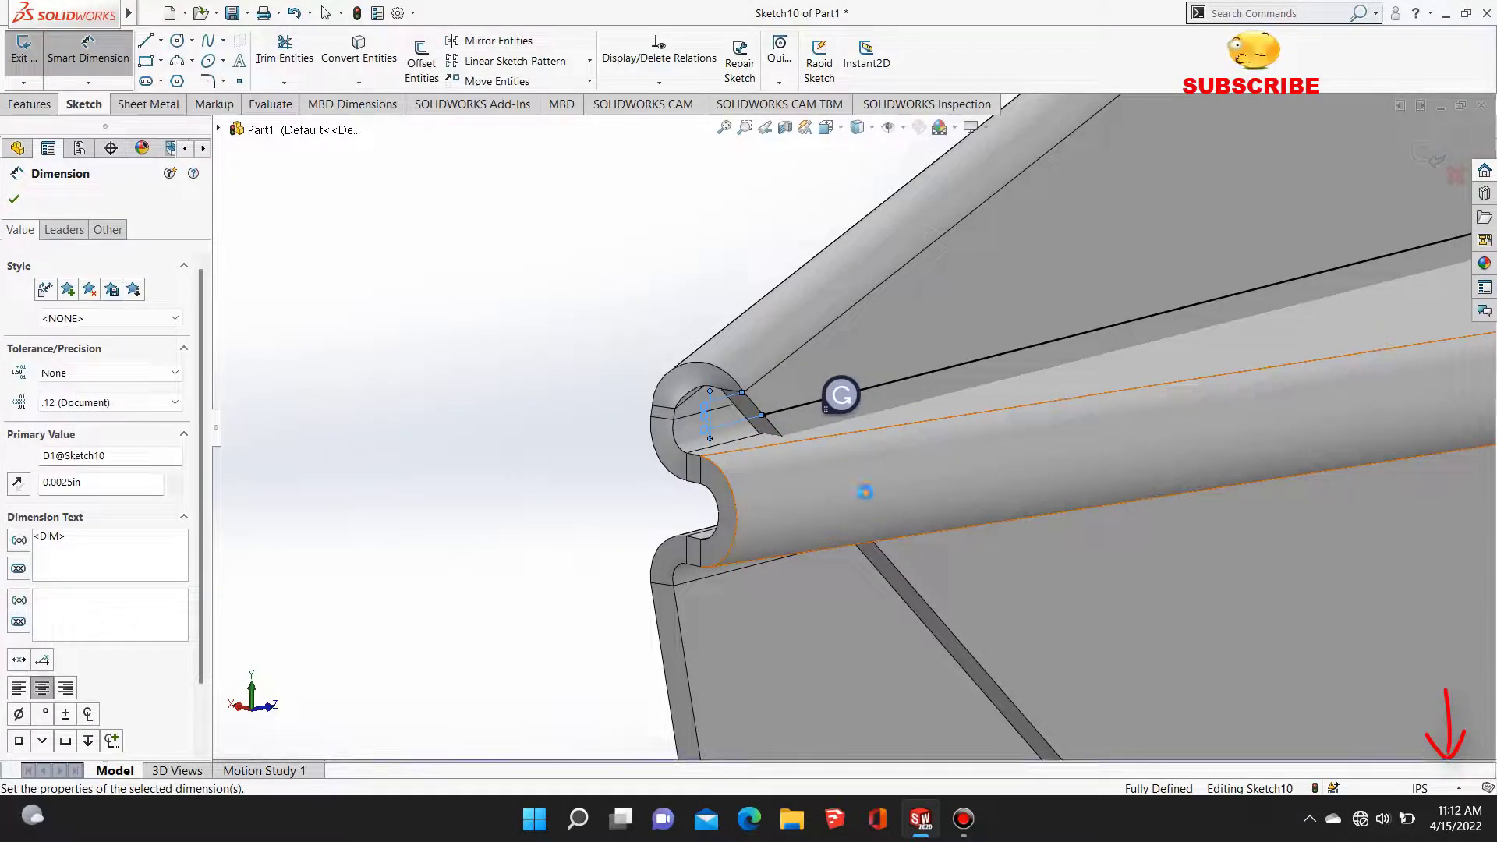
Step: Create a 90-degree Sketched Bend with a 0.001 in radius along the line, fixing the flap face above it
click(153, 104)
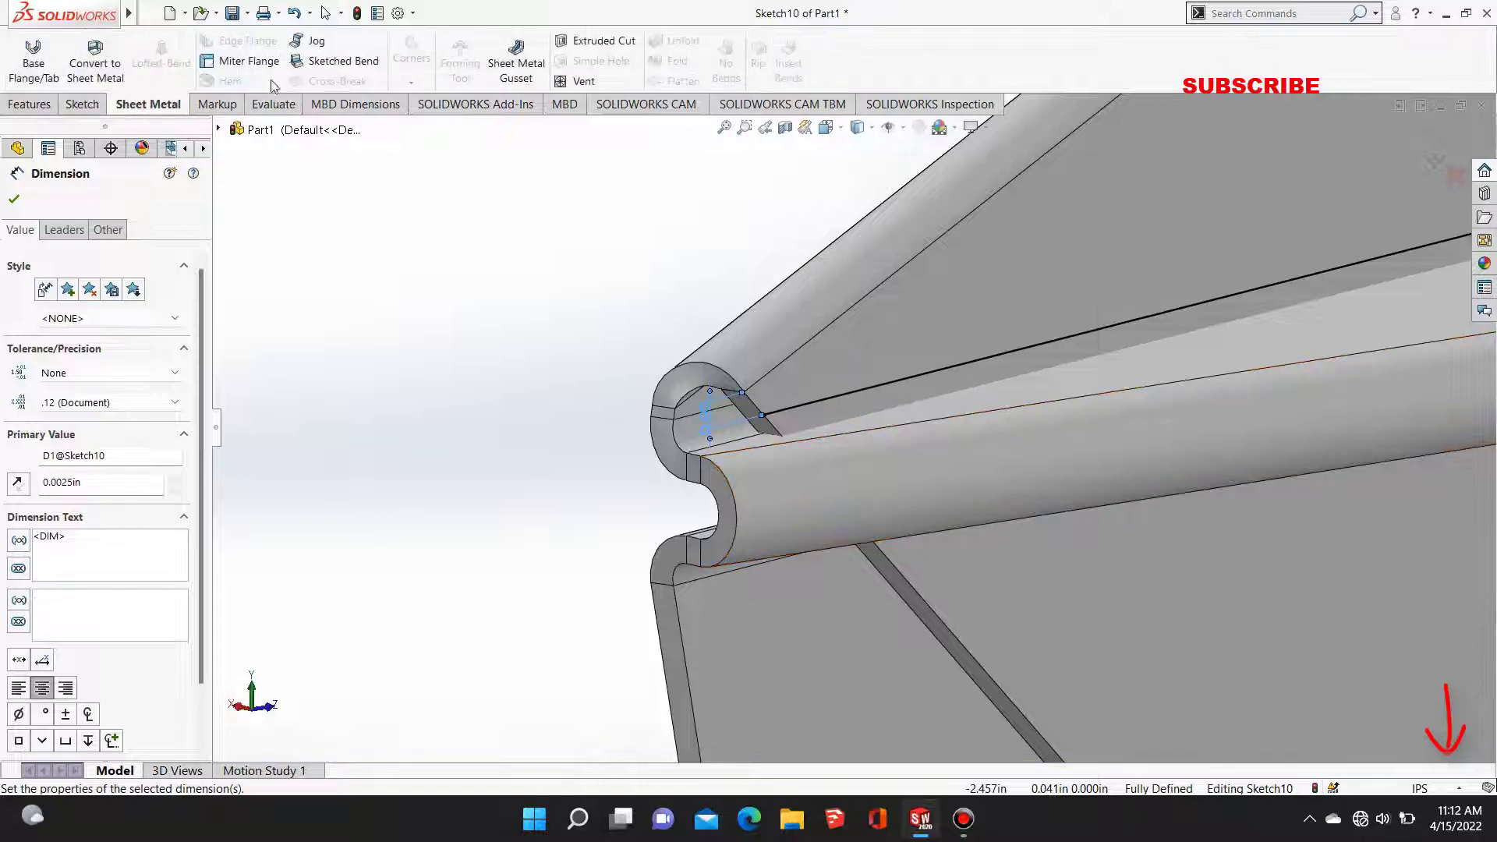
click(361, 68)
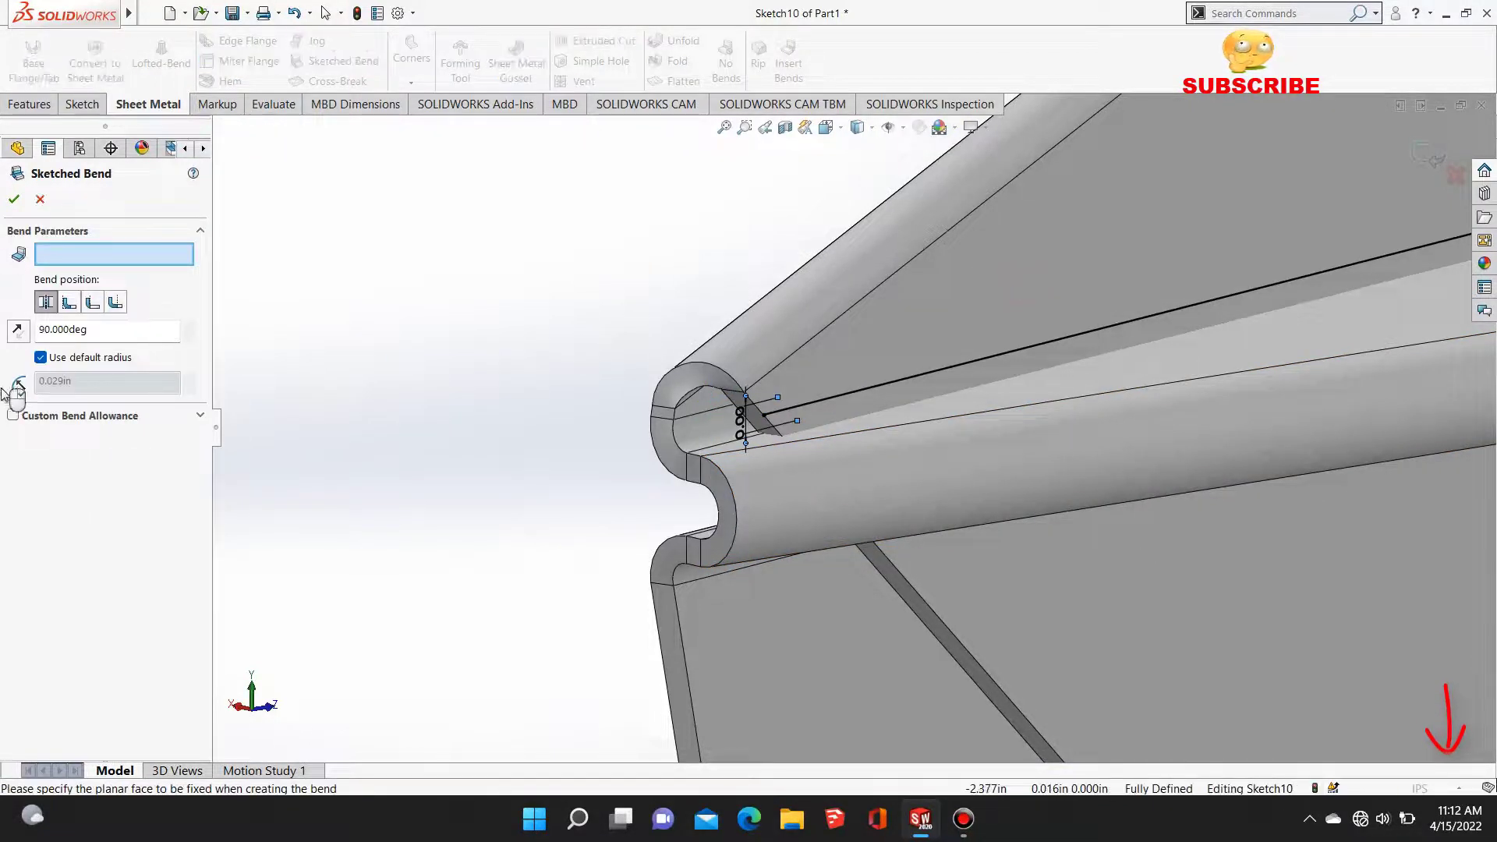
click(40, 358)
click(49, 381)
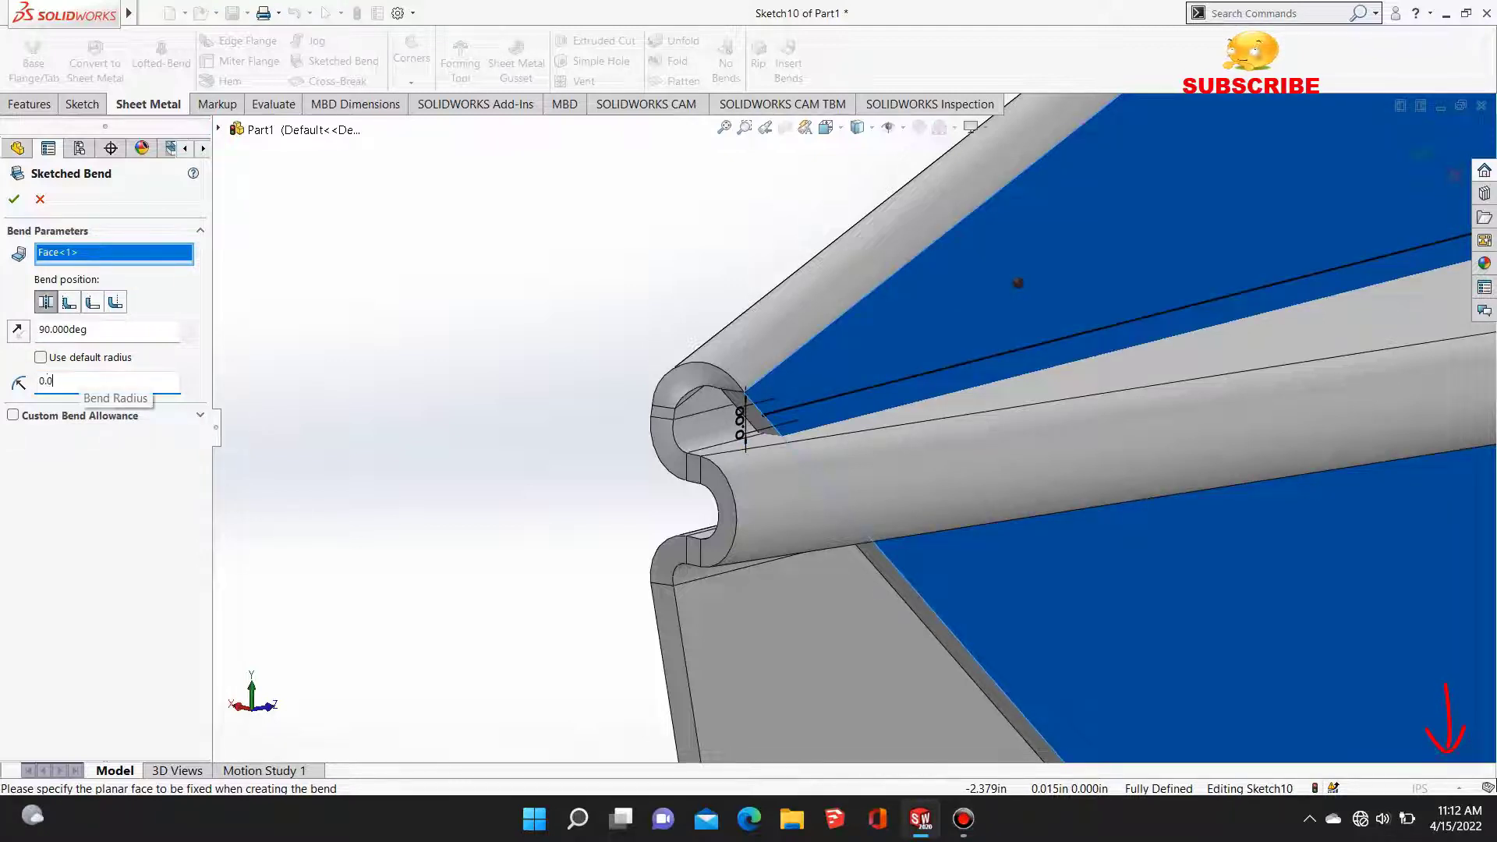
key(Return)
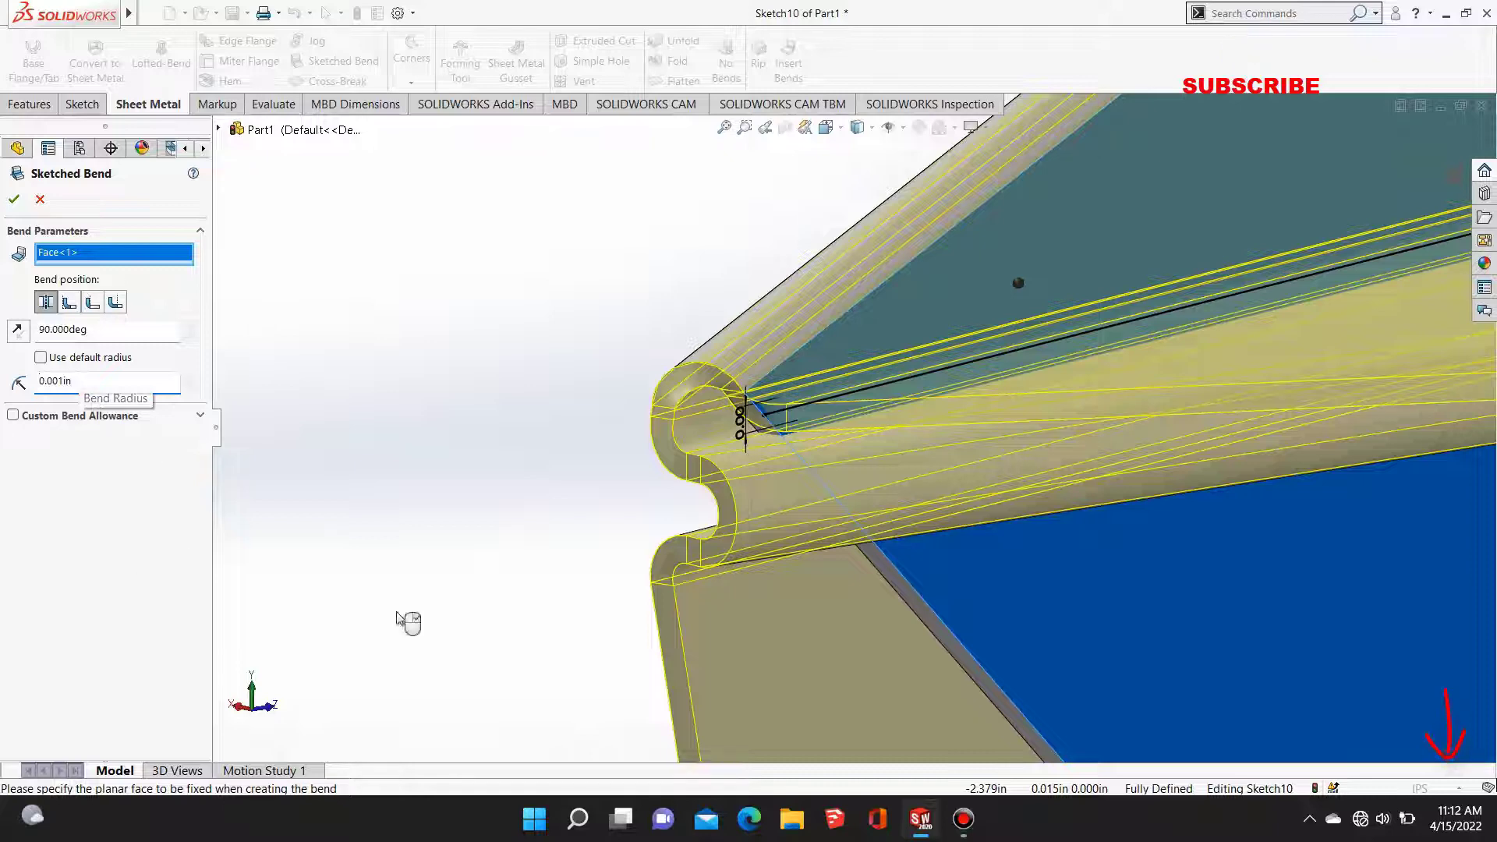
scroll(881, 531, up, 5)
scroll(1111, 528, up, 7)
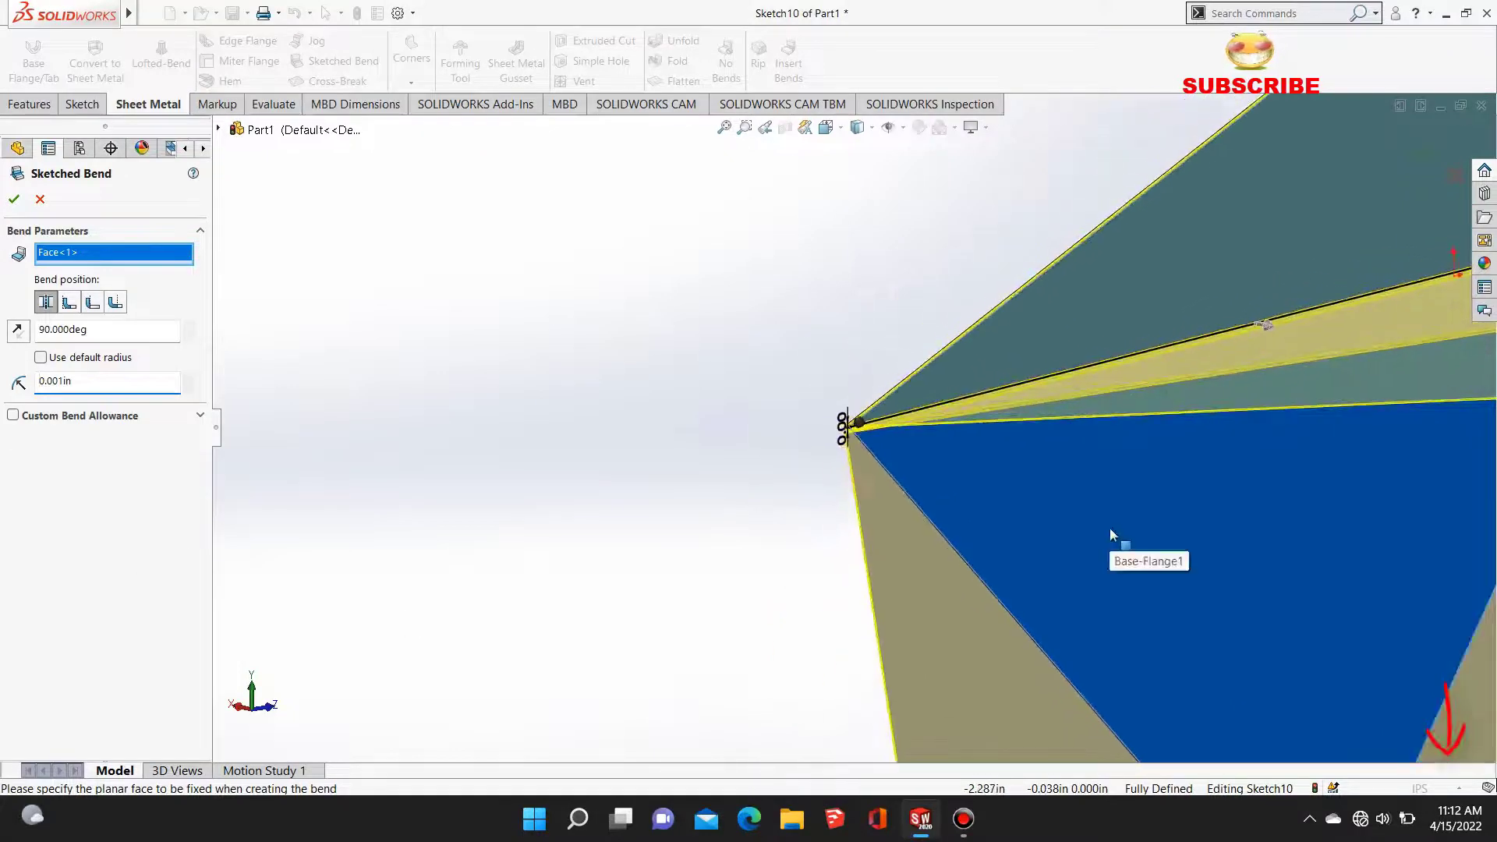
scroll(1111, 529, up, 6)
middle_drag(997, 462, 1026, 439)
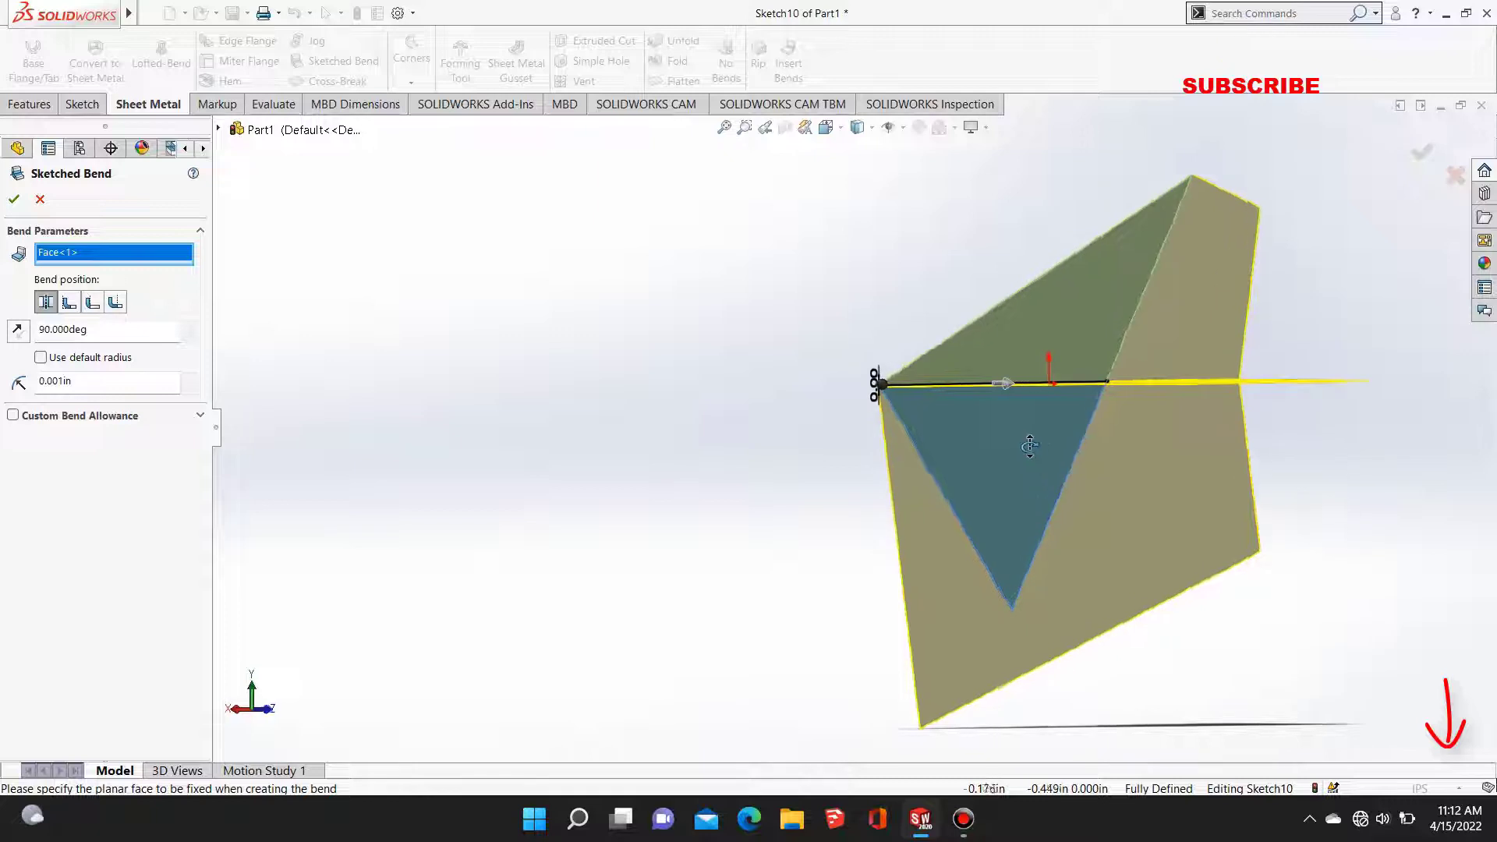
click(14, 200)
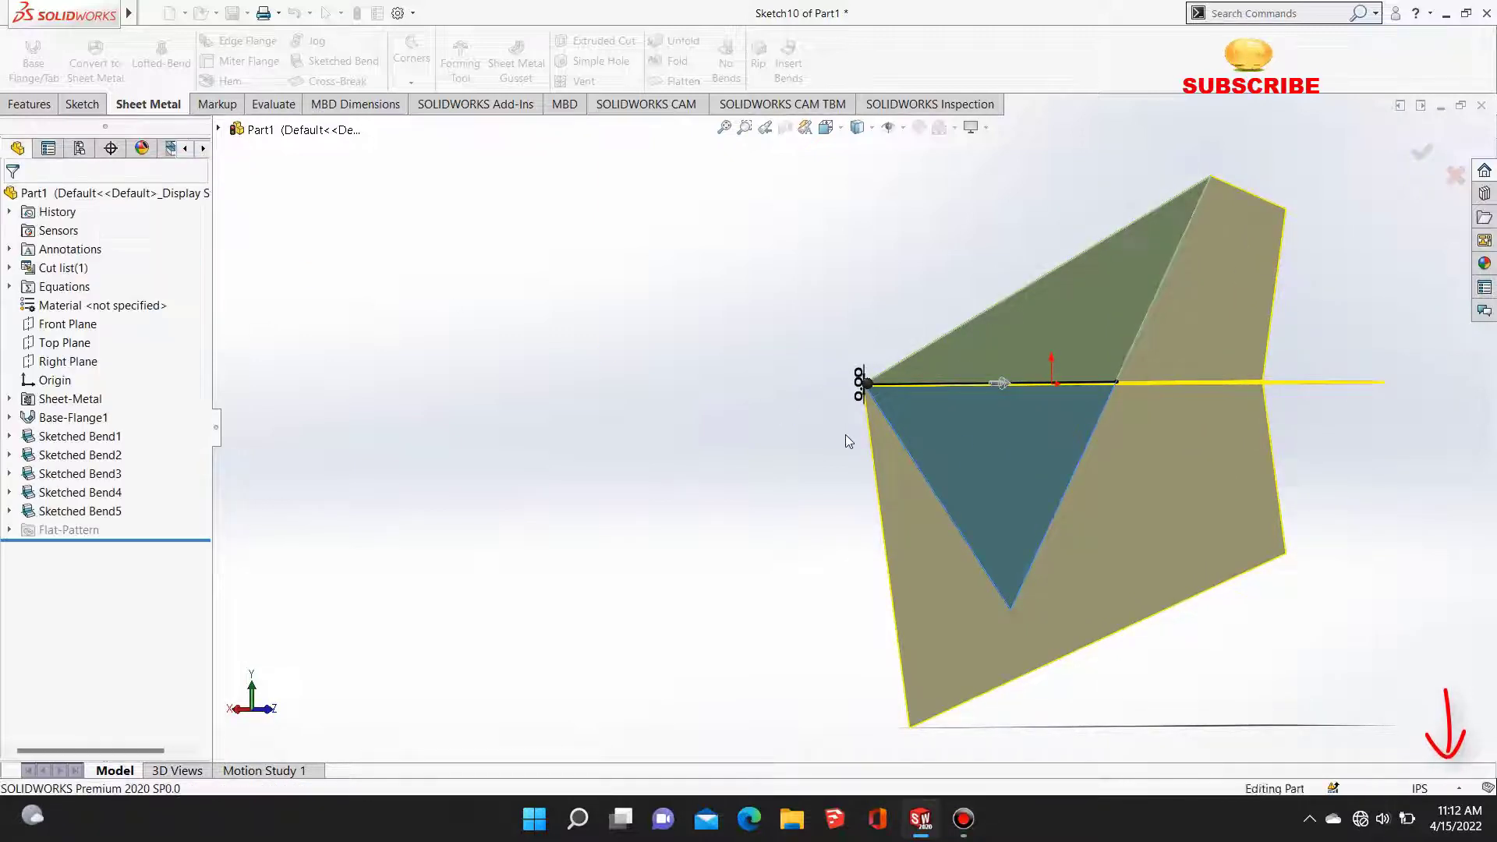
Step: Examine the new bend at the nose and the folded airplane from several angles
scroll(857, 389, down, 5)
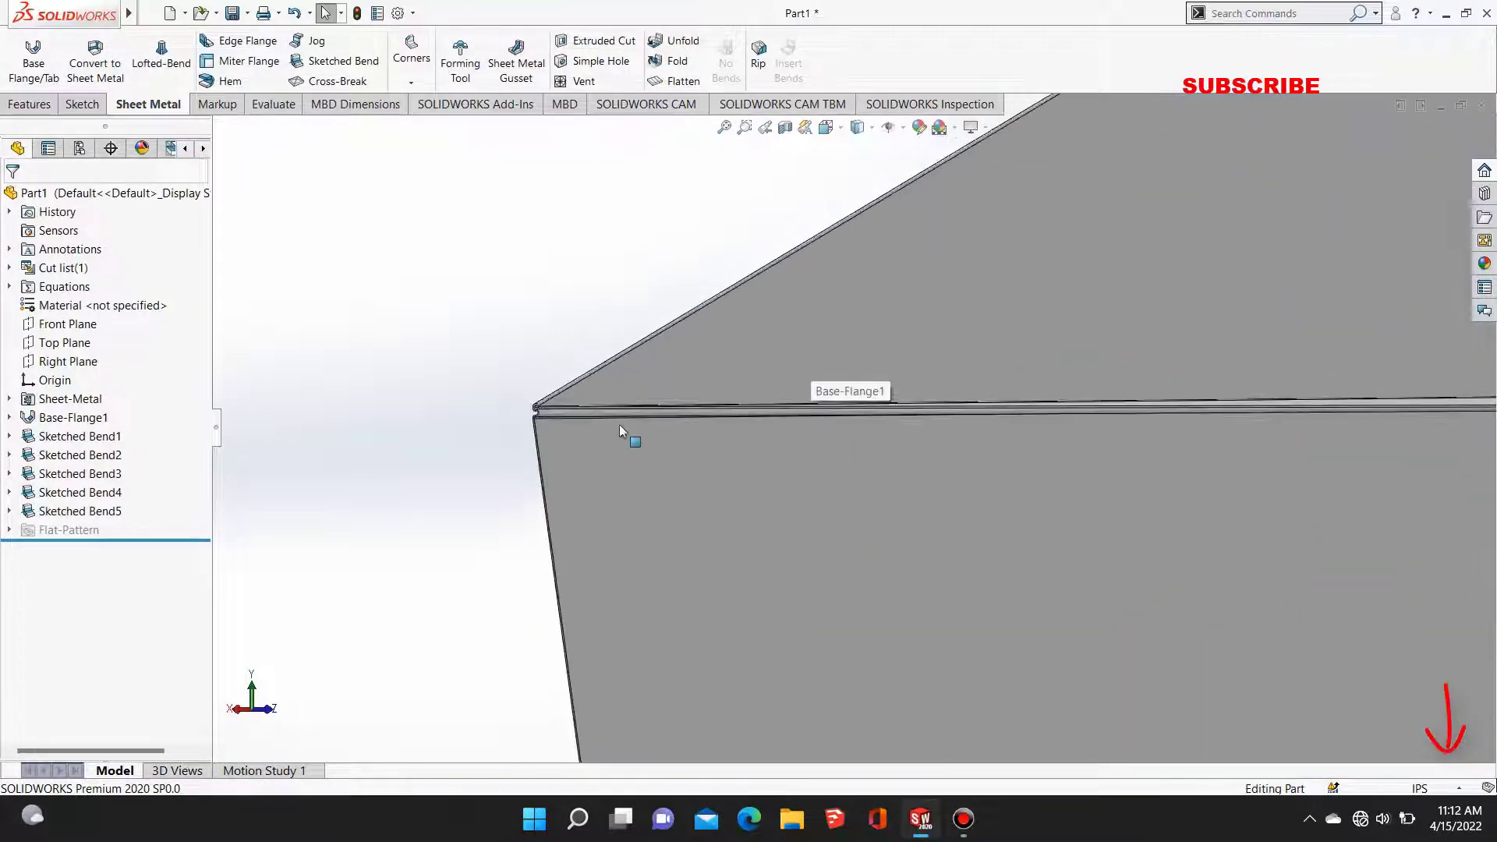
scroll(588, 422, down, 5)
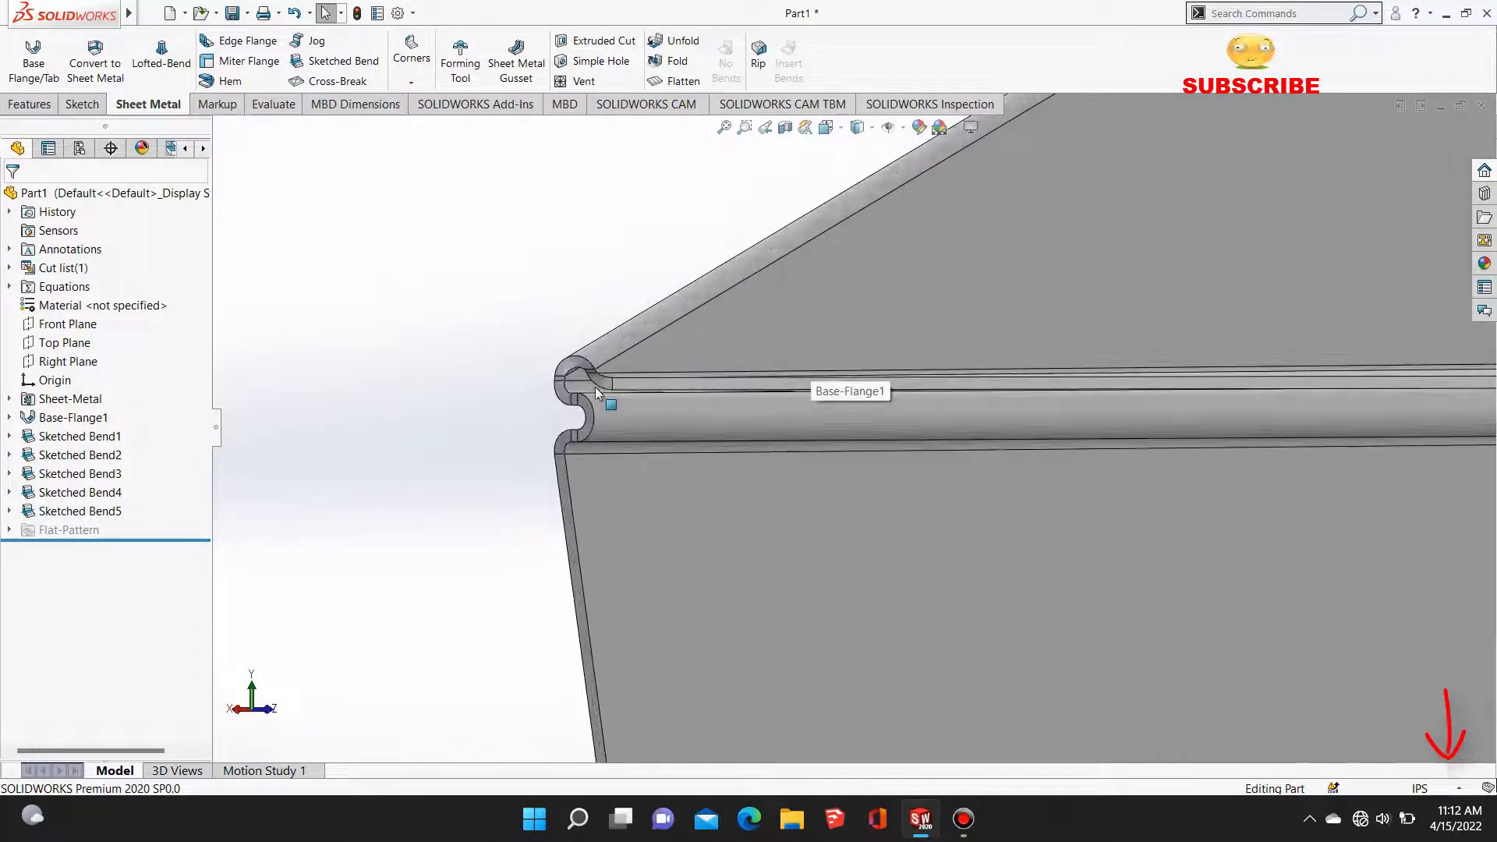
mouse_move(605, 456)
middle_down()
mouse_move(635, 431)
mouse_move(694, 448)
middle_up()
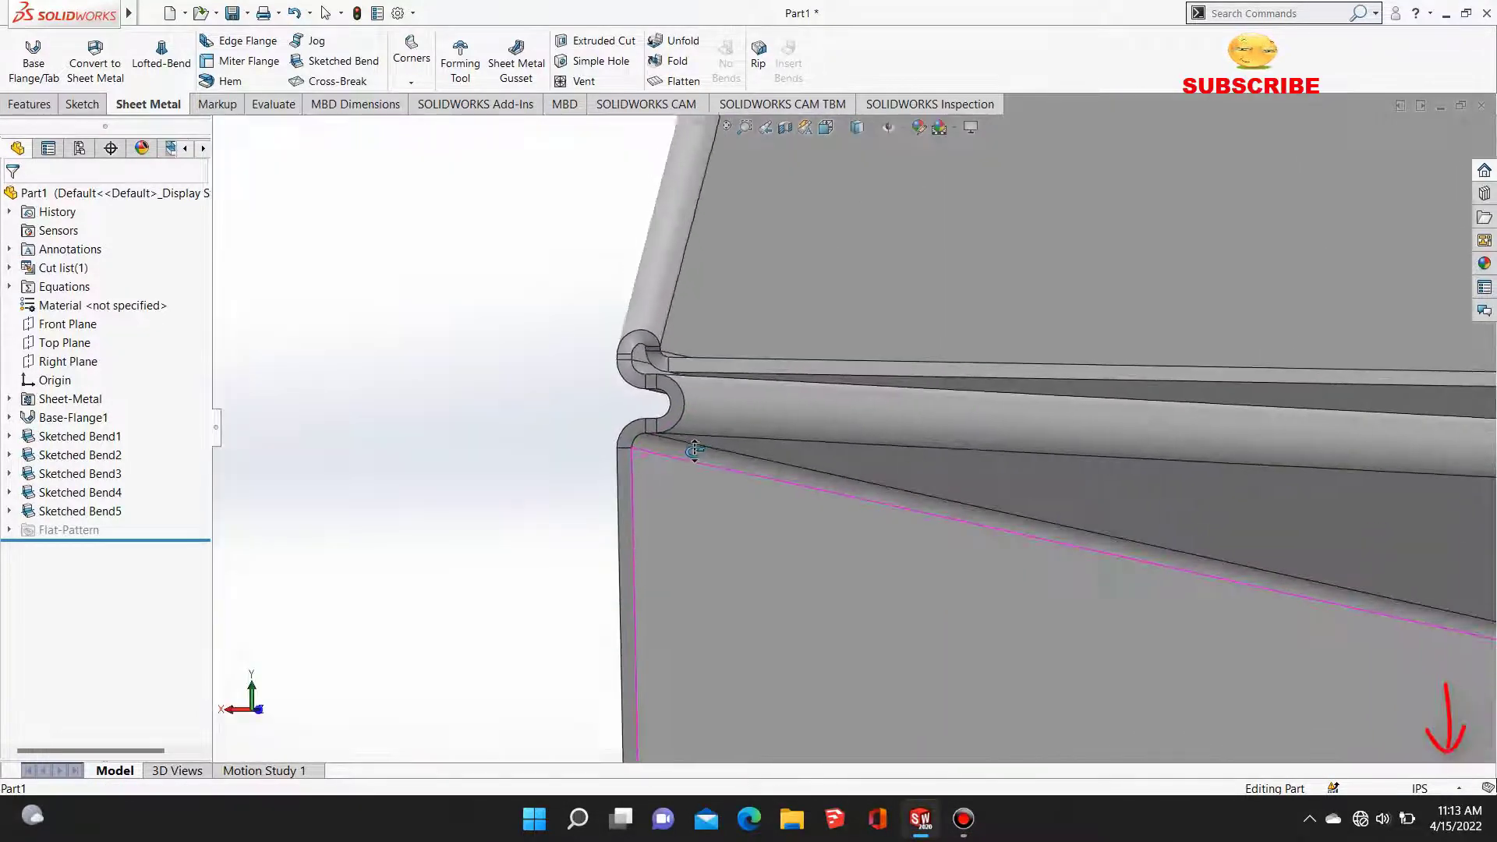
scroll(798, 479, up, 6)
scroll(986, 506, up, 6)
middle_drag(1045, 503, 912, 479)
scroll(897, 484, up, 4)
scroll(842, 483, up, 3)
Step: On the large unfolded side panel, sketch a slanted line from about 1 in before its lower rear corner to about 0.14 in below the nose corner
click(687, 505)
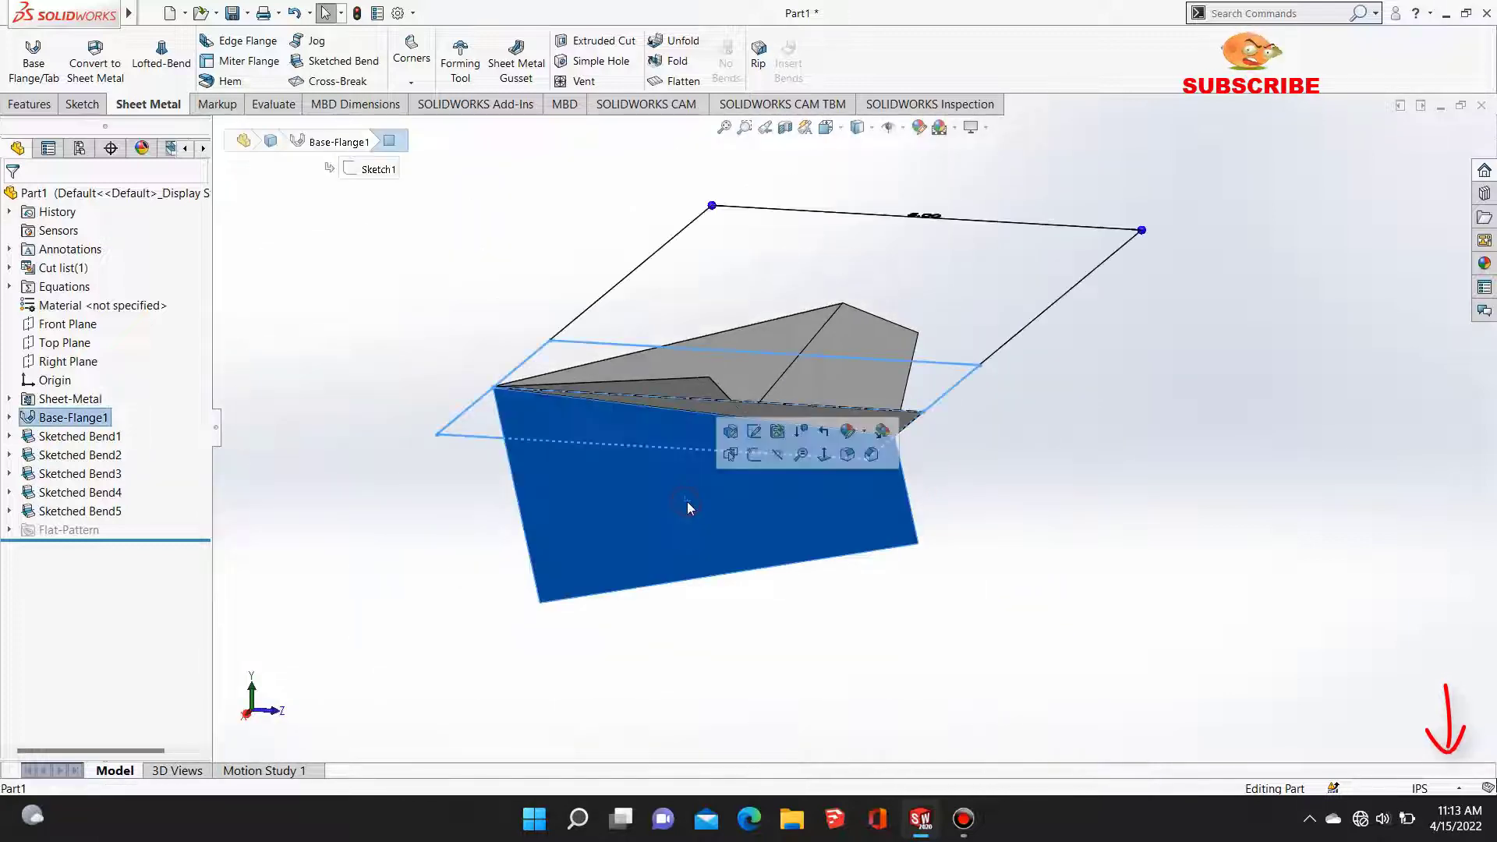
click(752, 458)
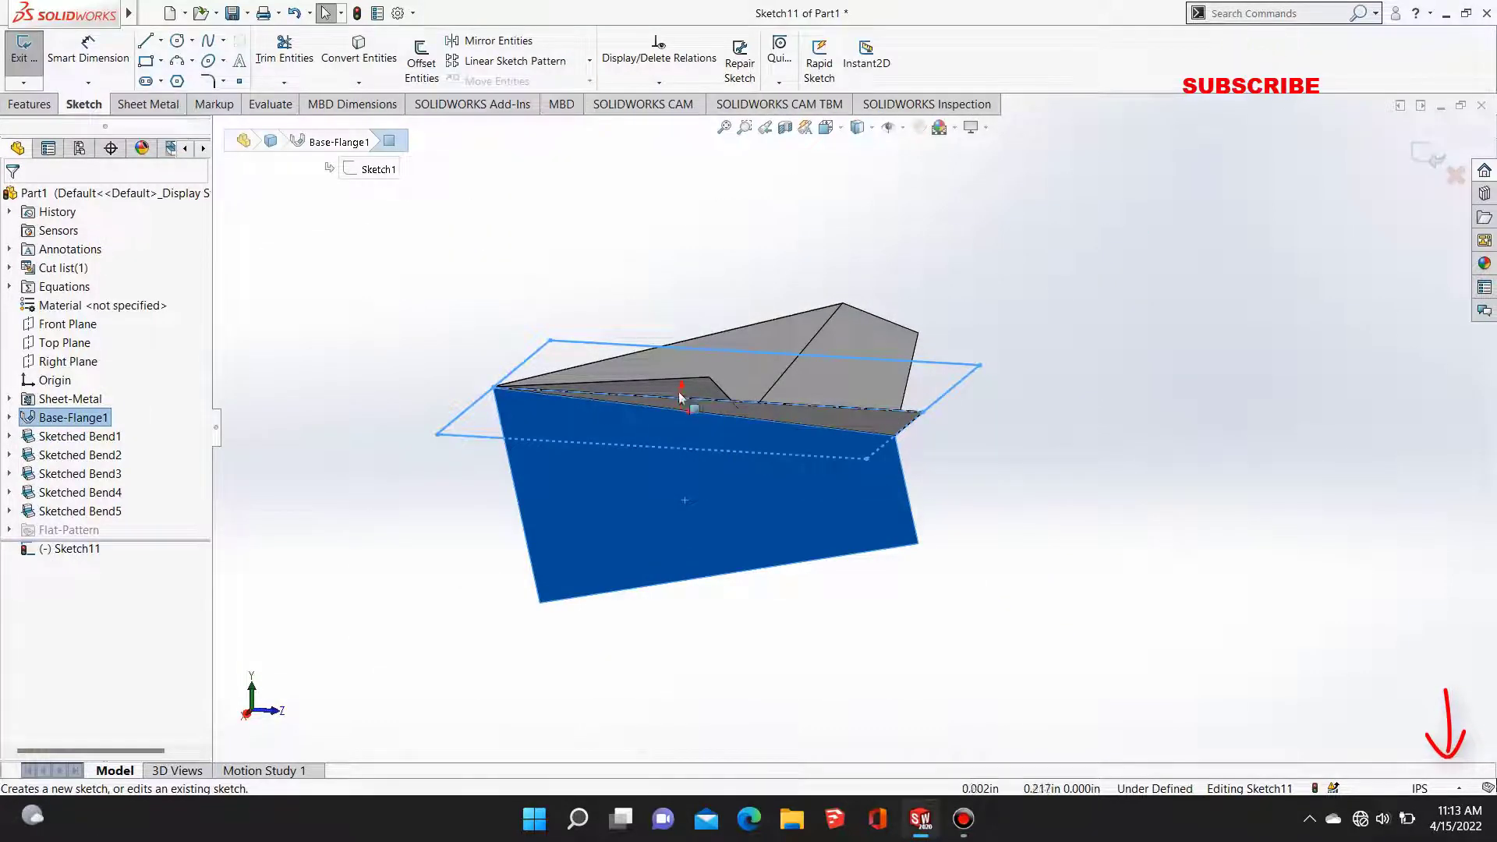
scroll(593, 437, down, 3)
scroll(495, 388, down, 3)
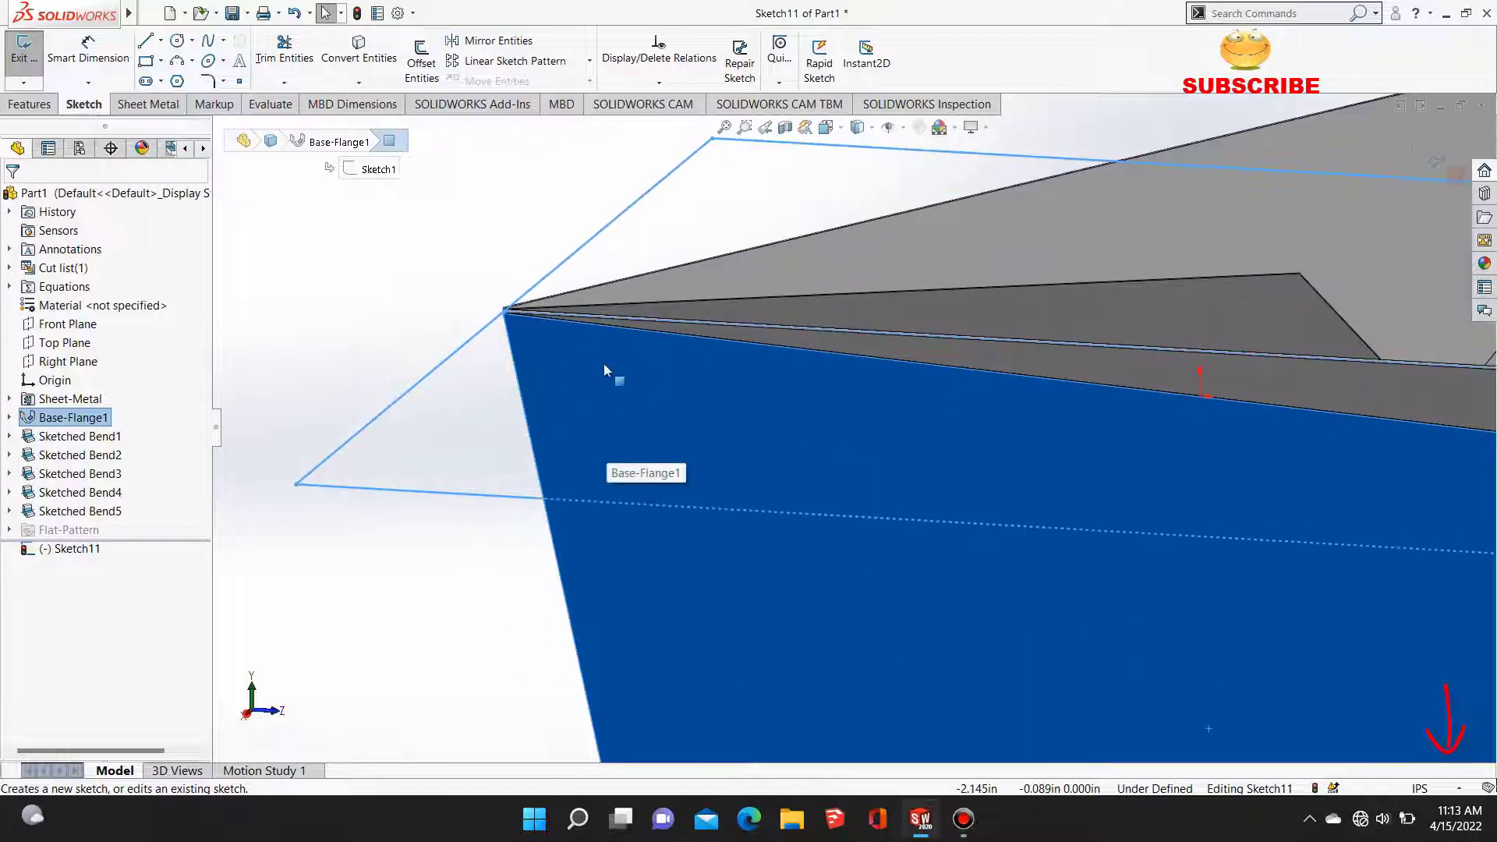
scroll(858, 452, up, 3)
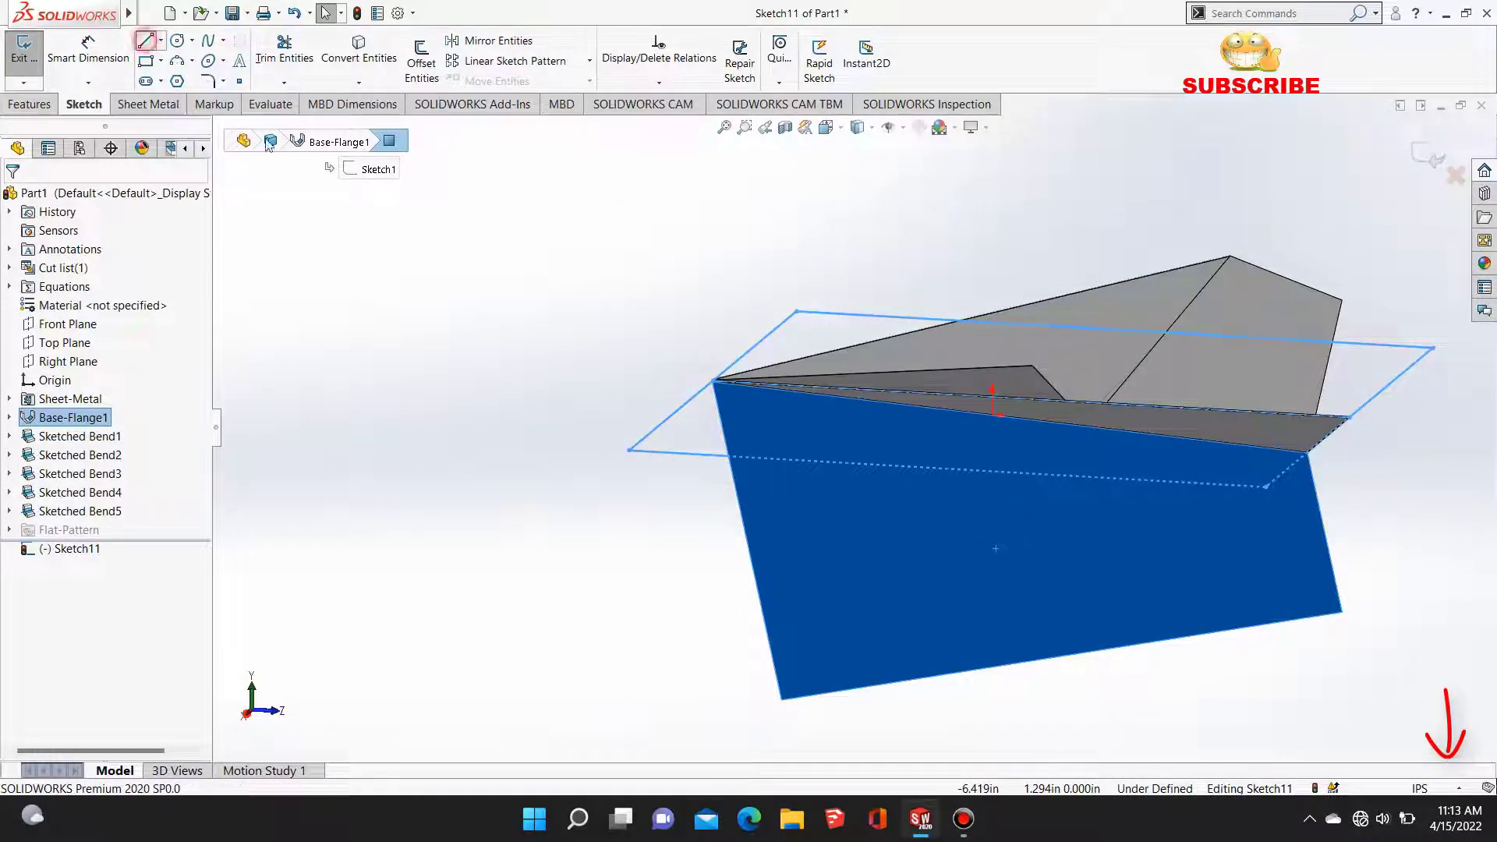
click(1228, 629)
click(717, 400)
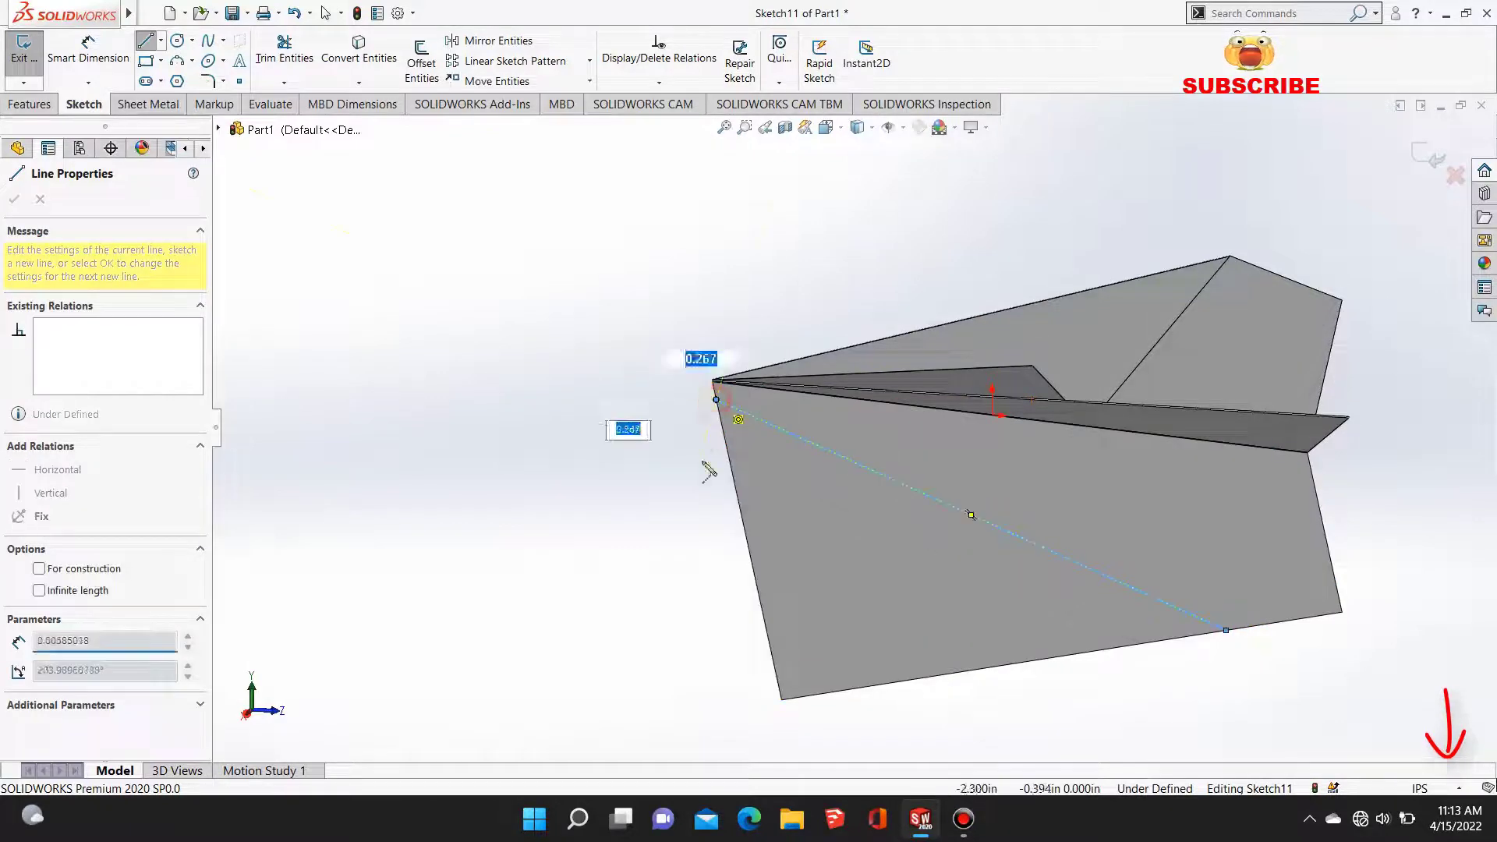
Step: Dimension the slanted line's lower endpoint 1.00 in from the panel's lower rear corner
click(117, 55)
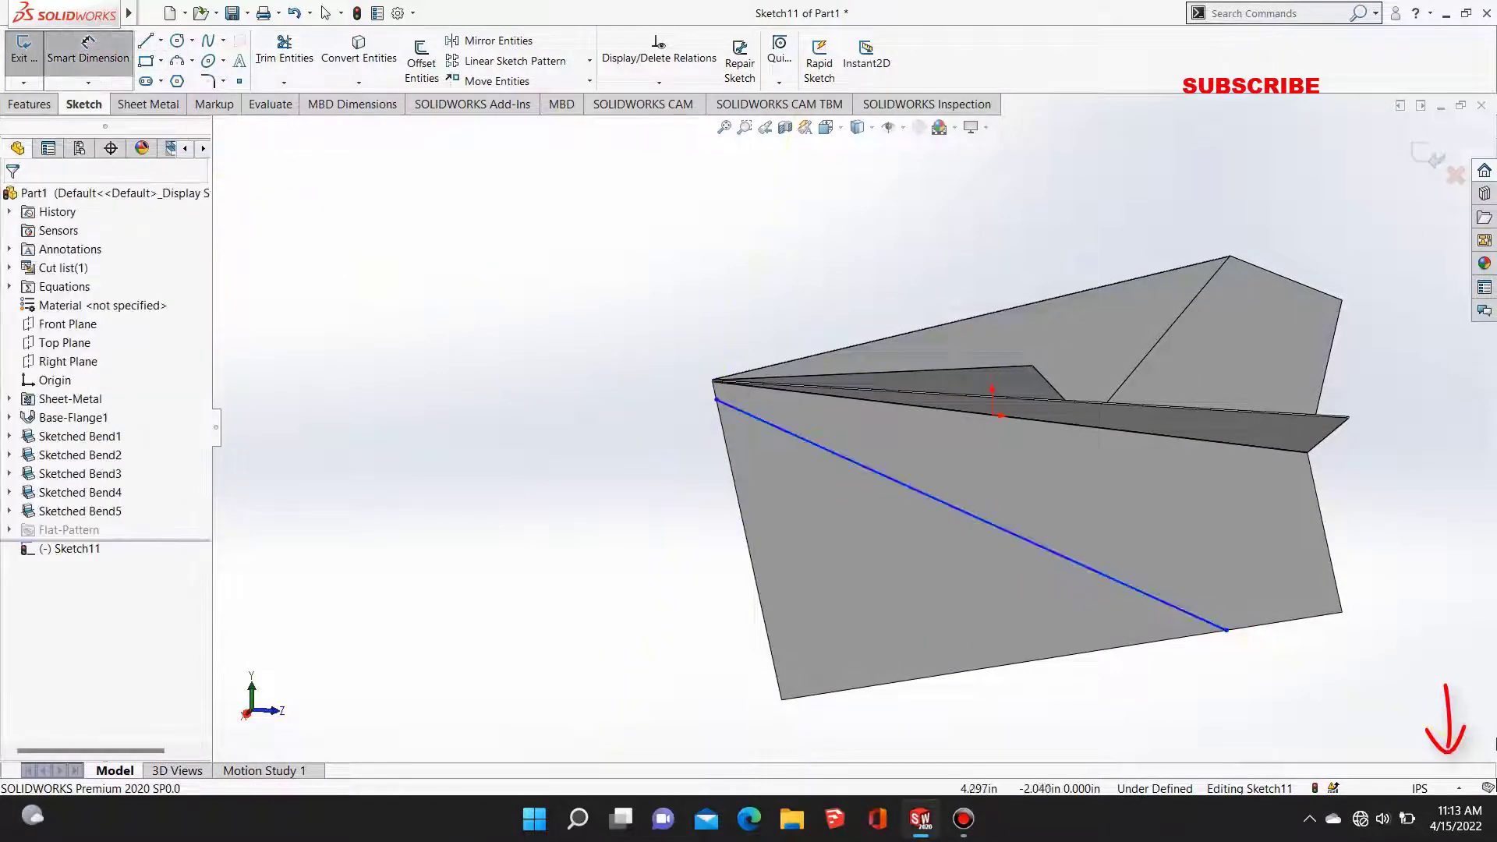
click(1227, 630)
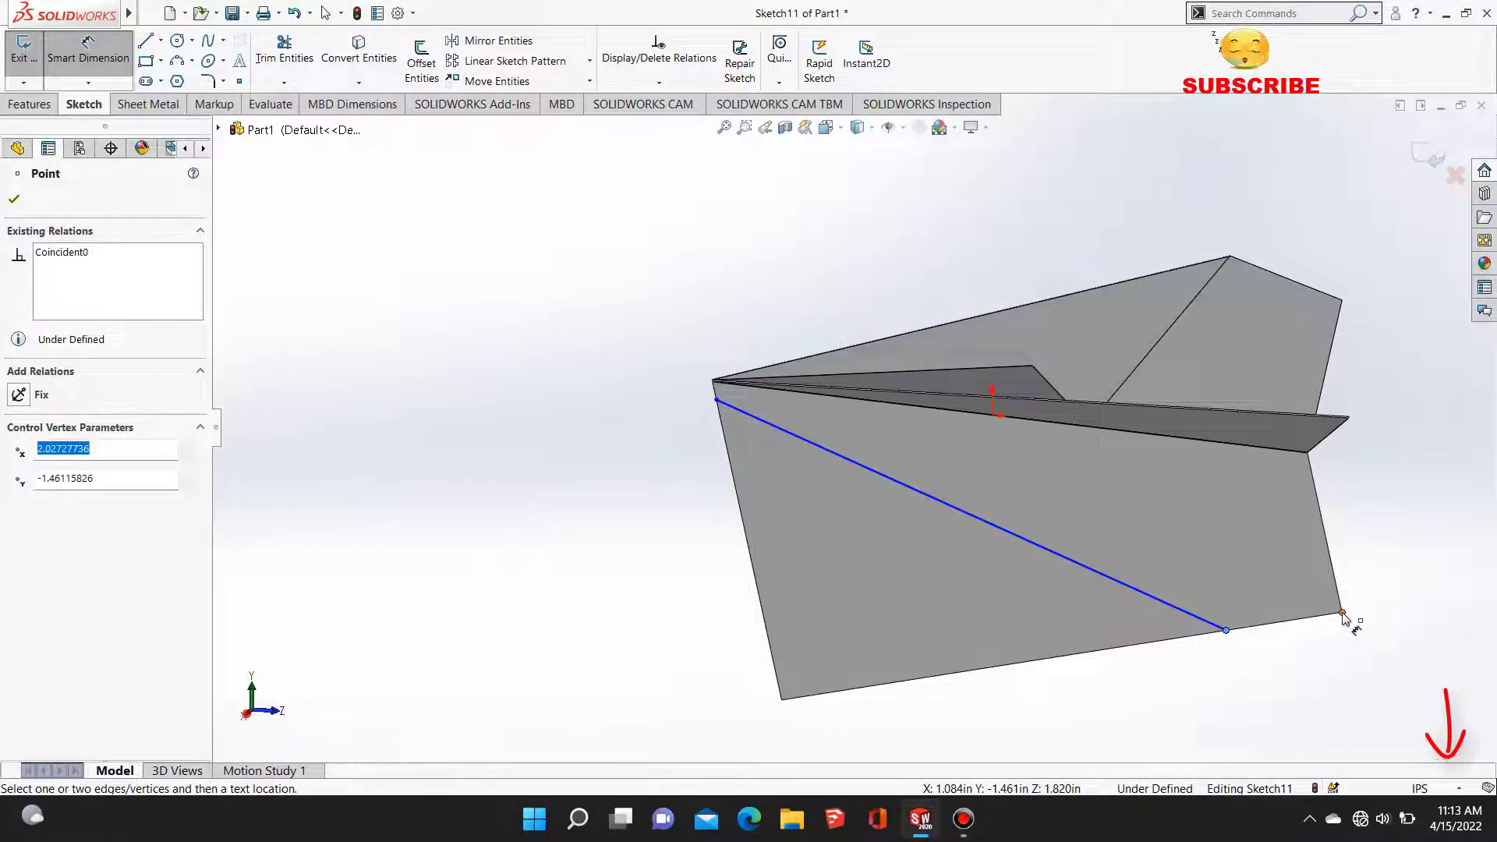
click(1342, 613)
click(1311, 707)
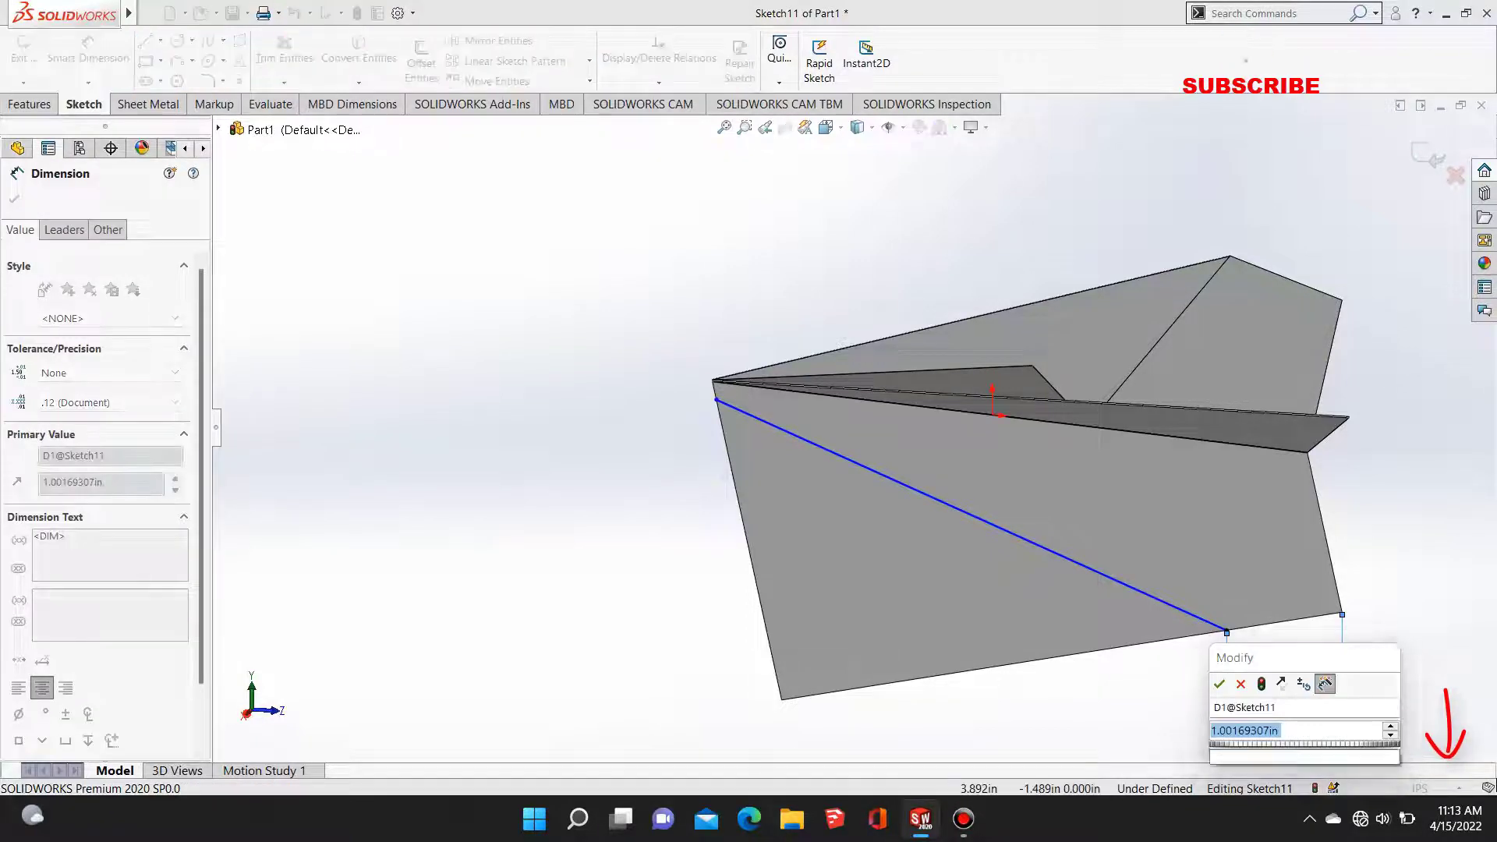
key(Return)
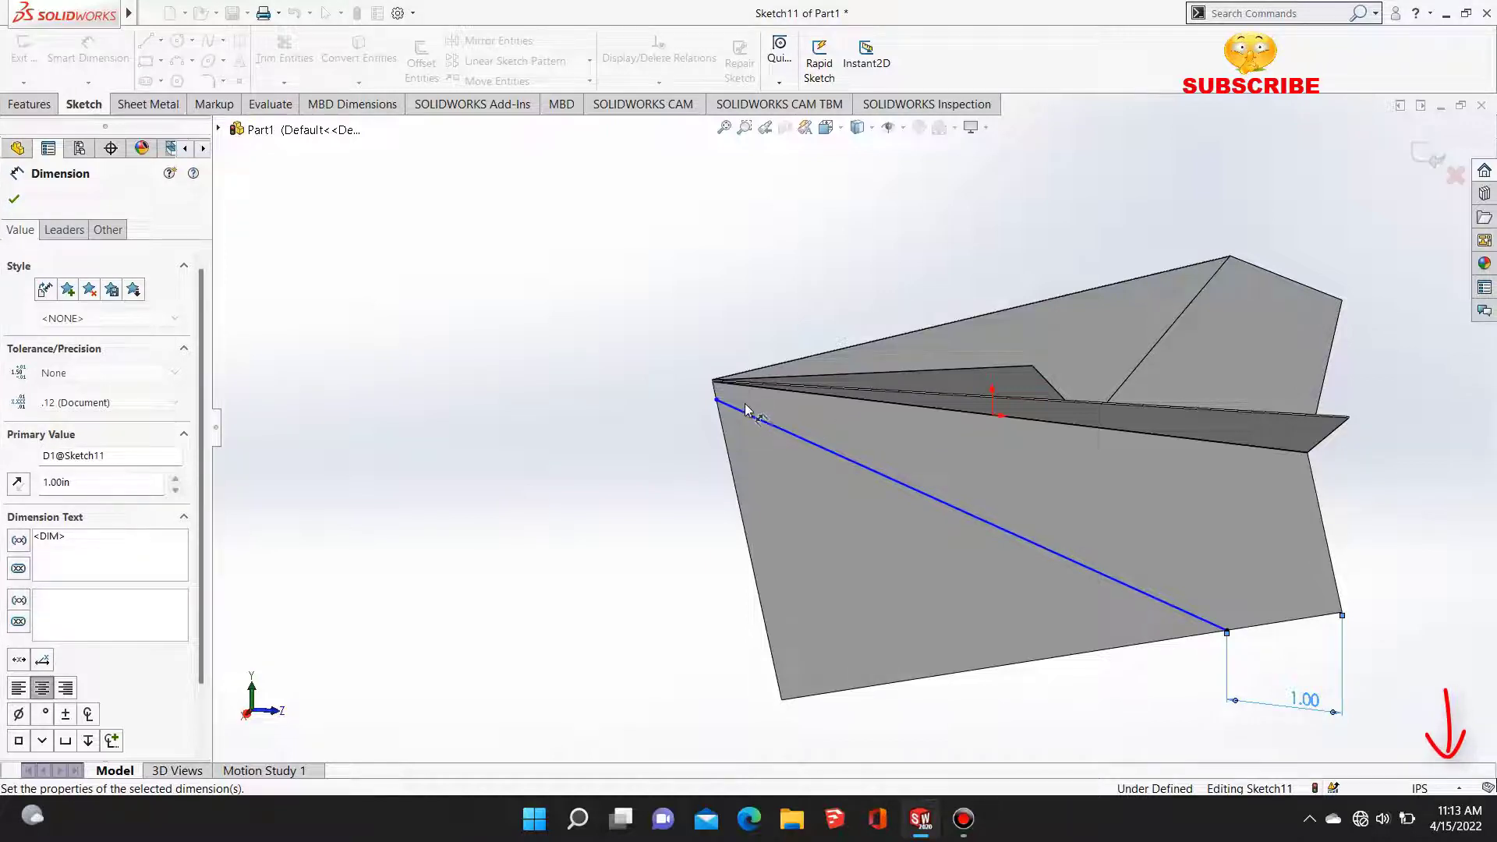
Step: Dimension the slanted line's front endpoint 0.005 in from the panel's corner at the nose
scroll(745, 402, down, 5)
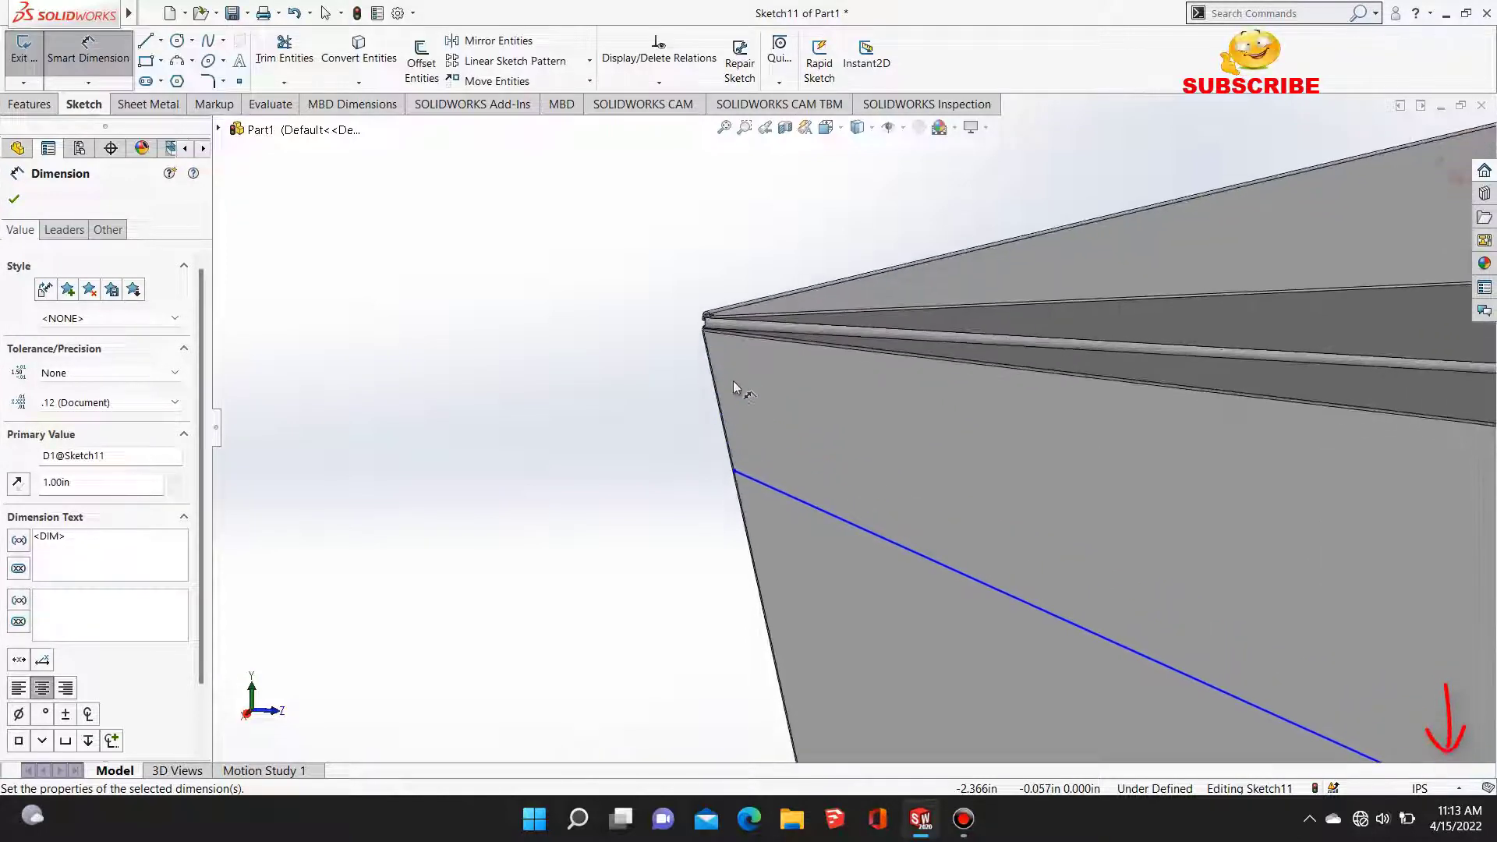
scroll(733, 382, down, 2)
click(770, 595)
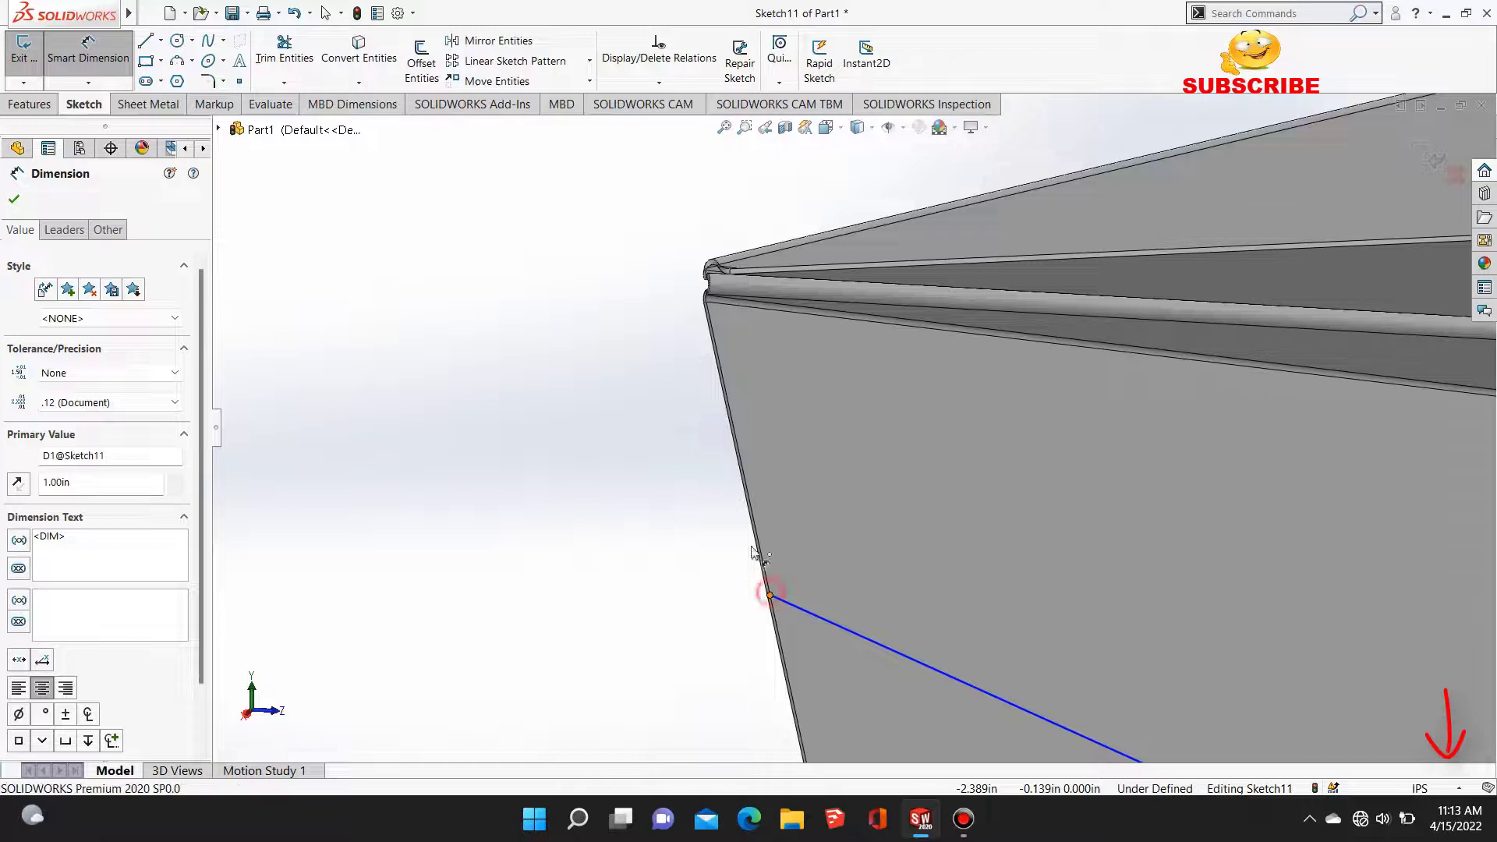
click(706, 301)
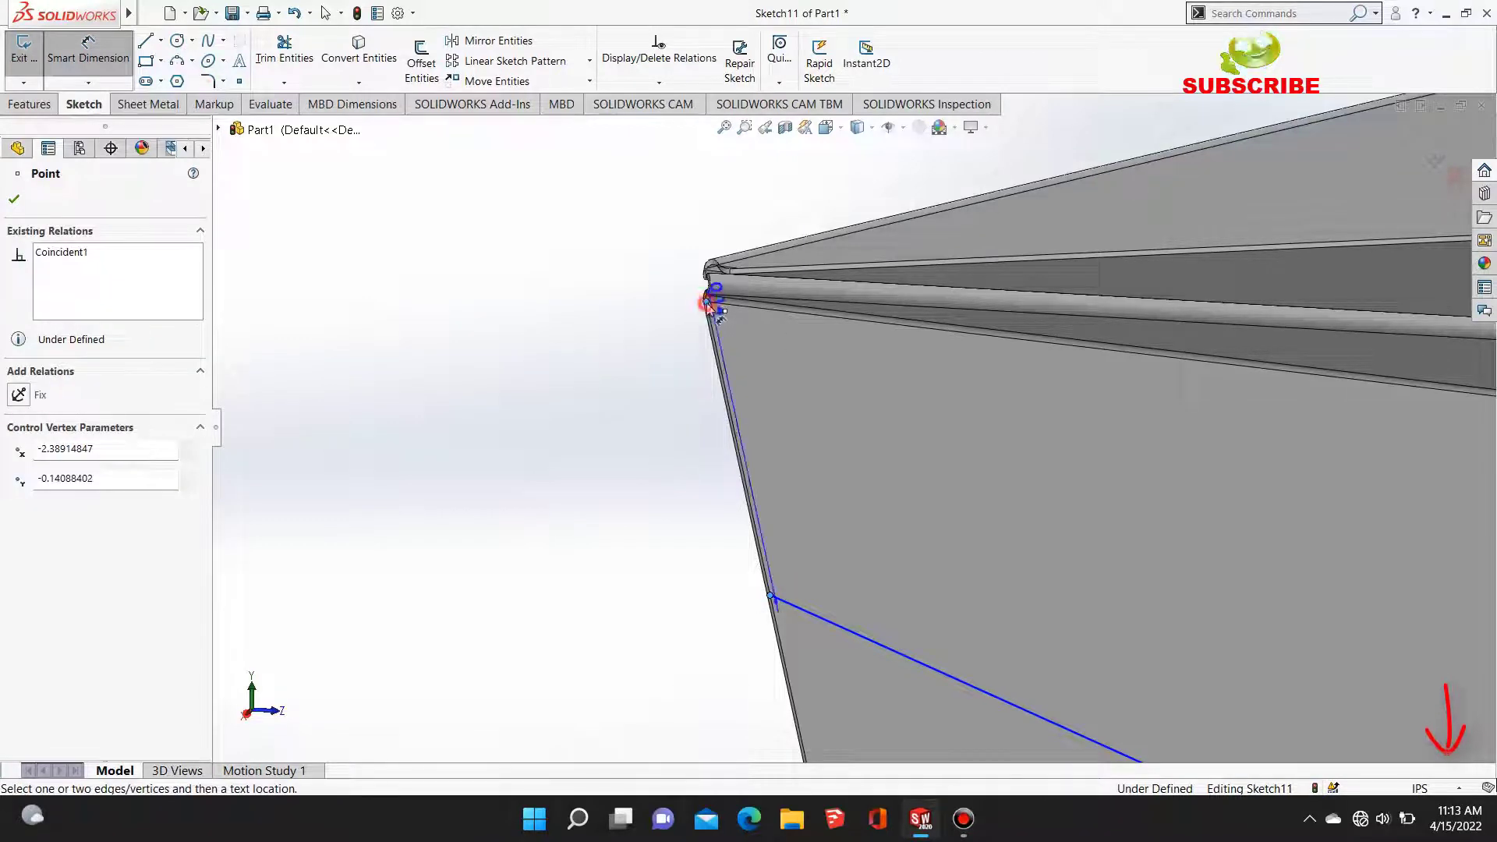
click(610, 479)
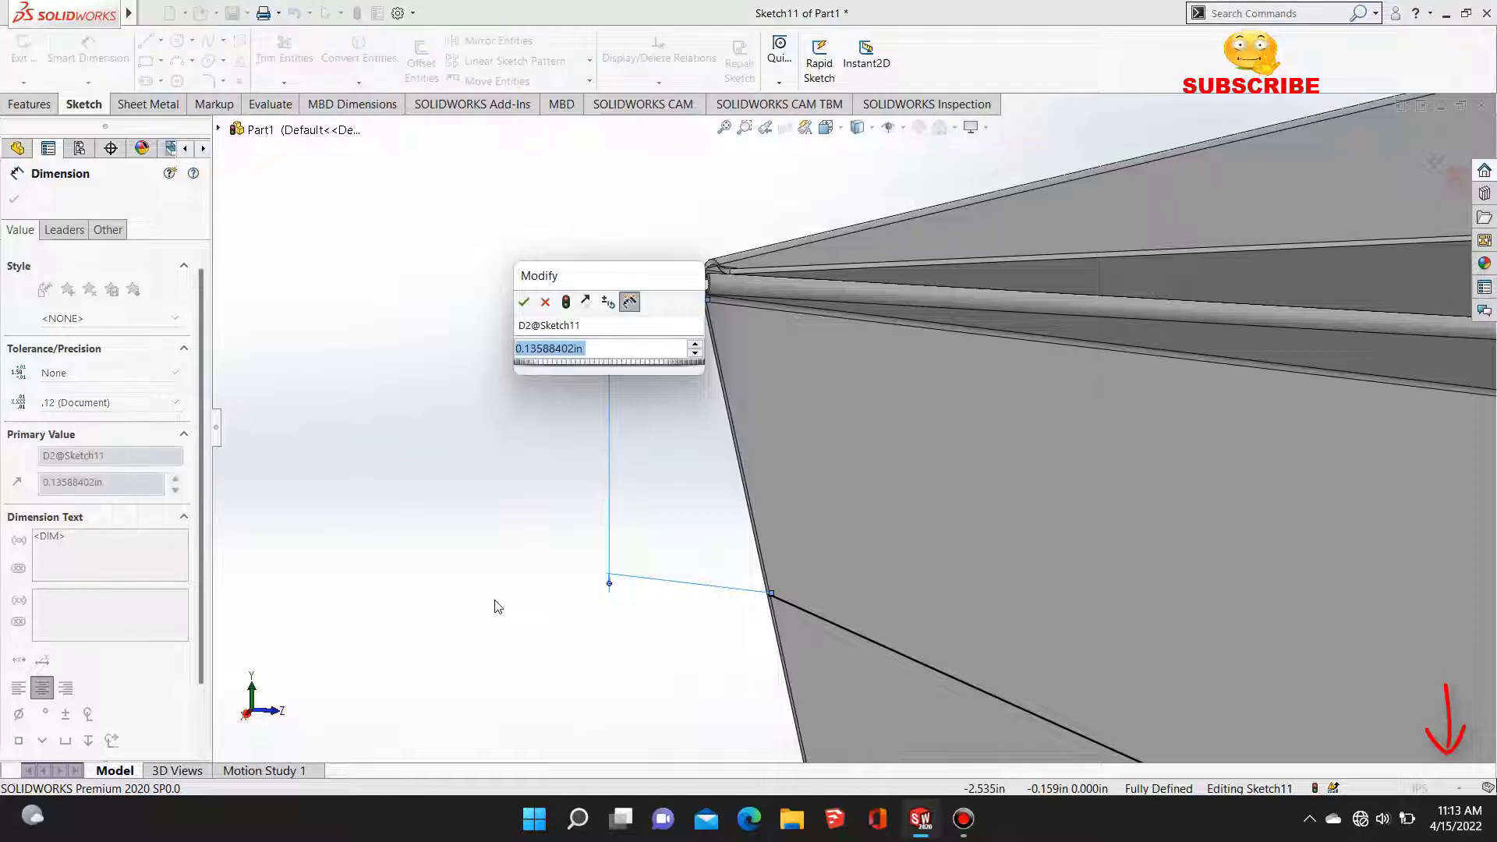
text(0.005)
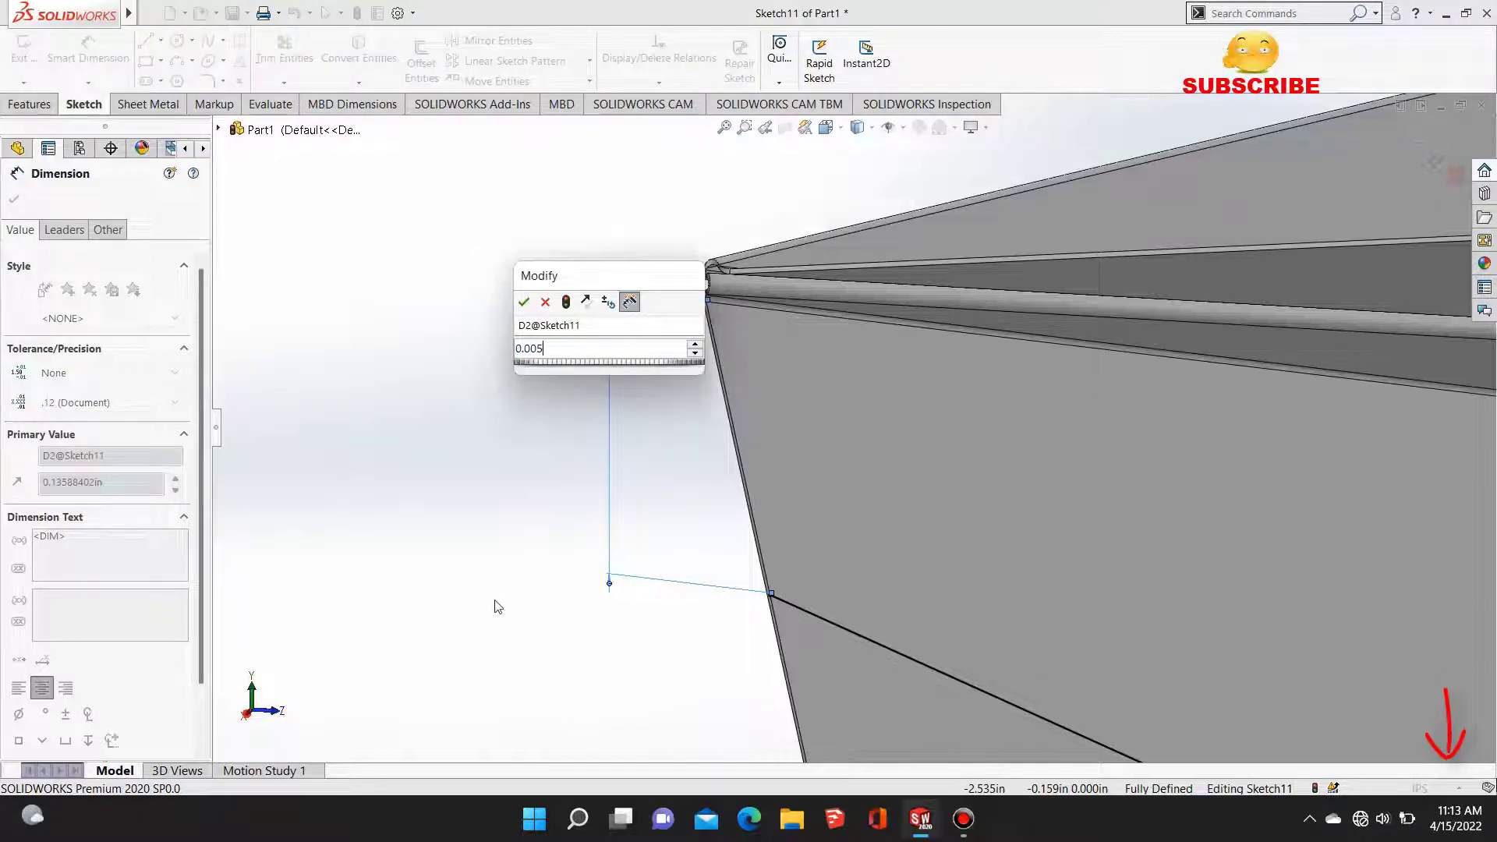
key(Return)
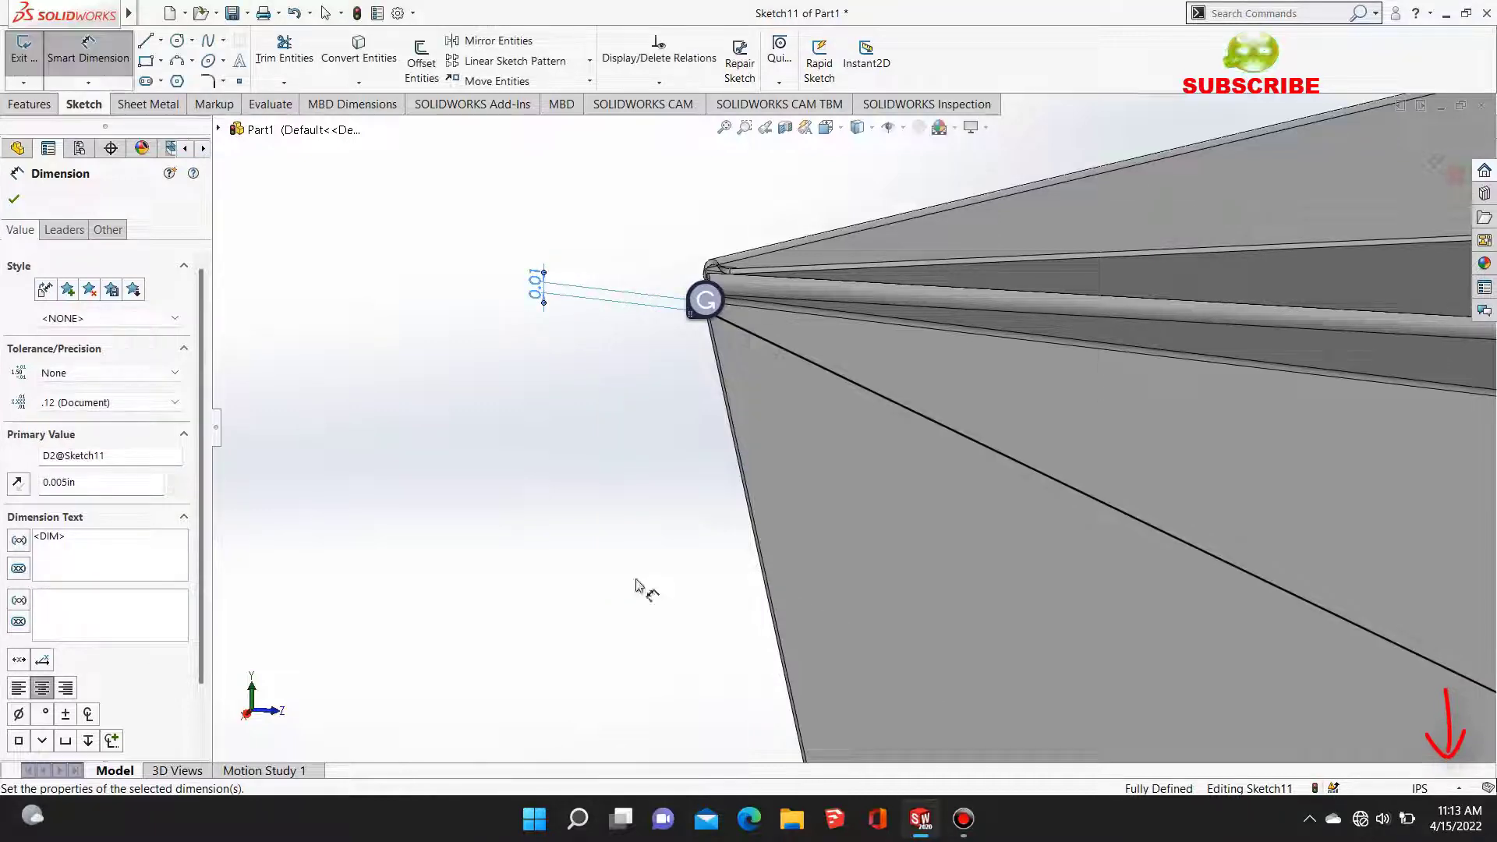
Step: Fold the large side panel along the slanted line with a 180° sketched bend of 0.001 in radius, fixing the part beside the center fold
scroll(952, 572, up, 3)
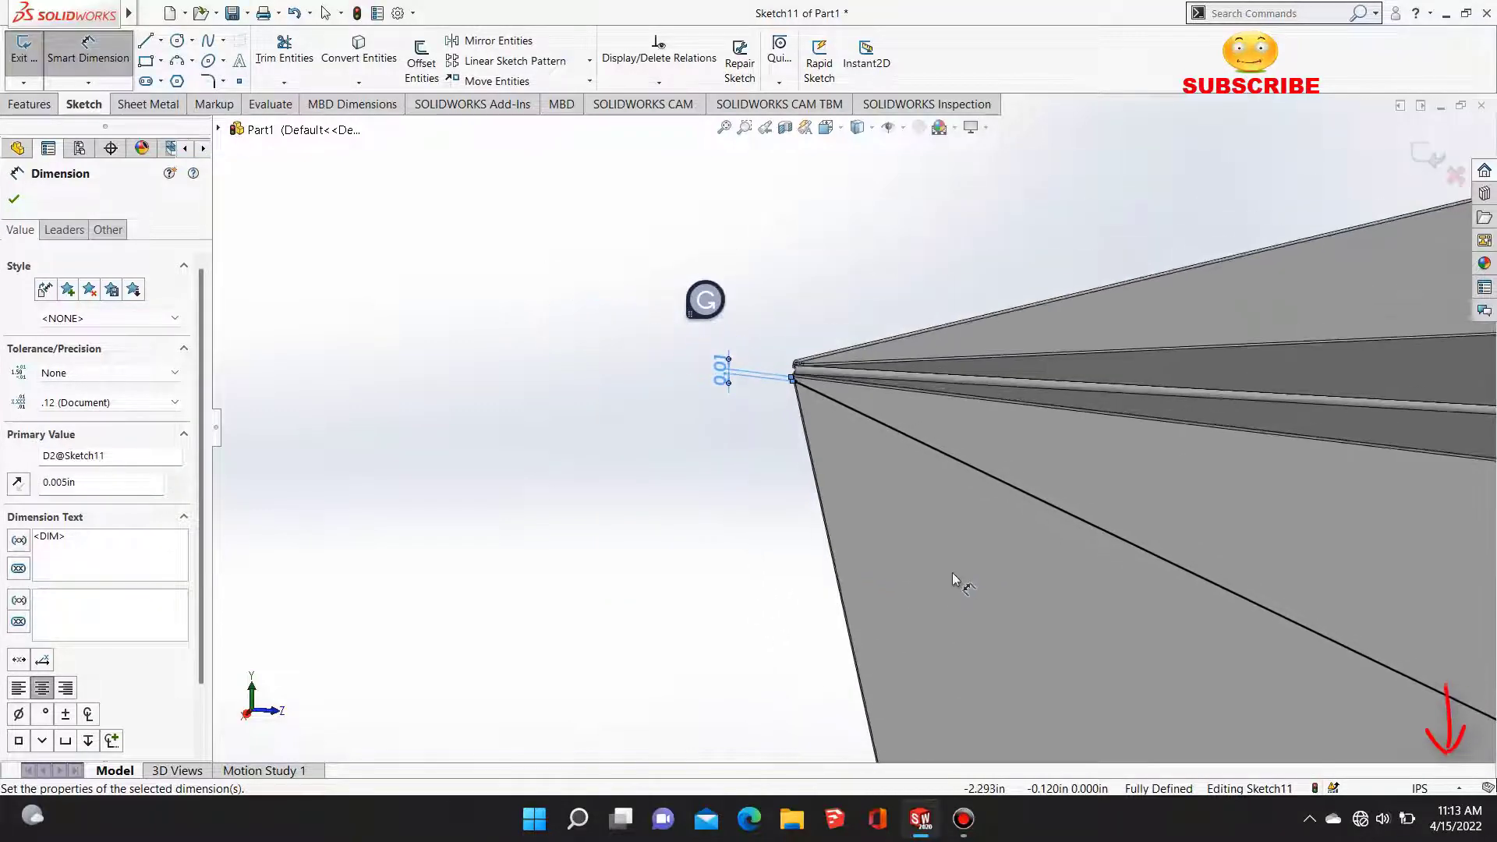
click(156, 103)
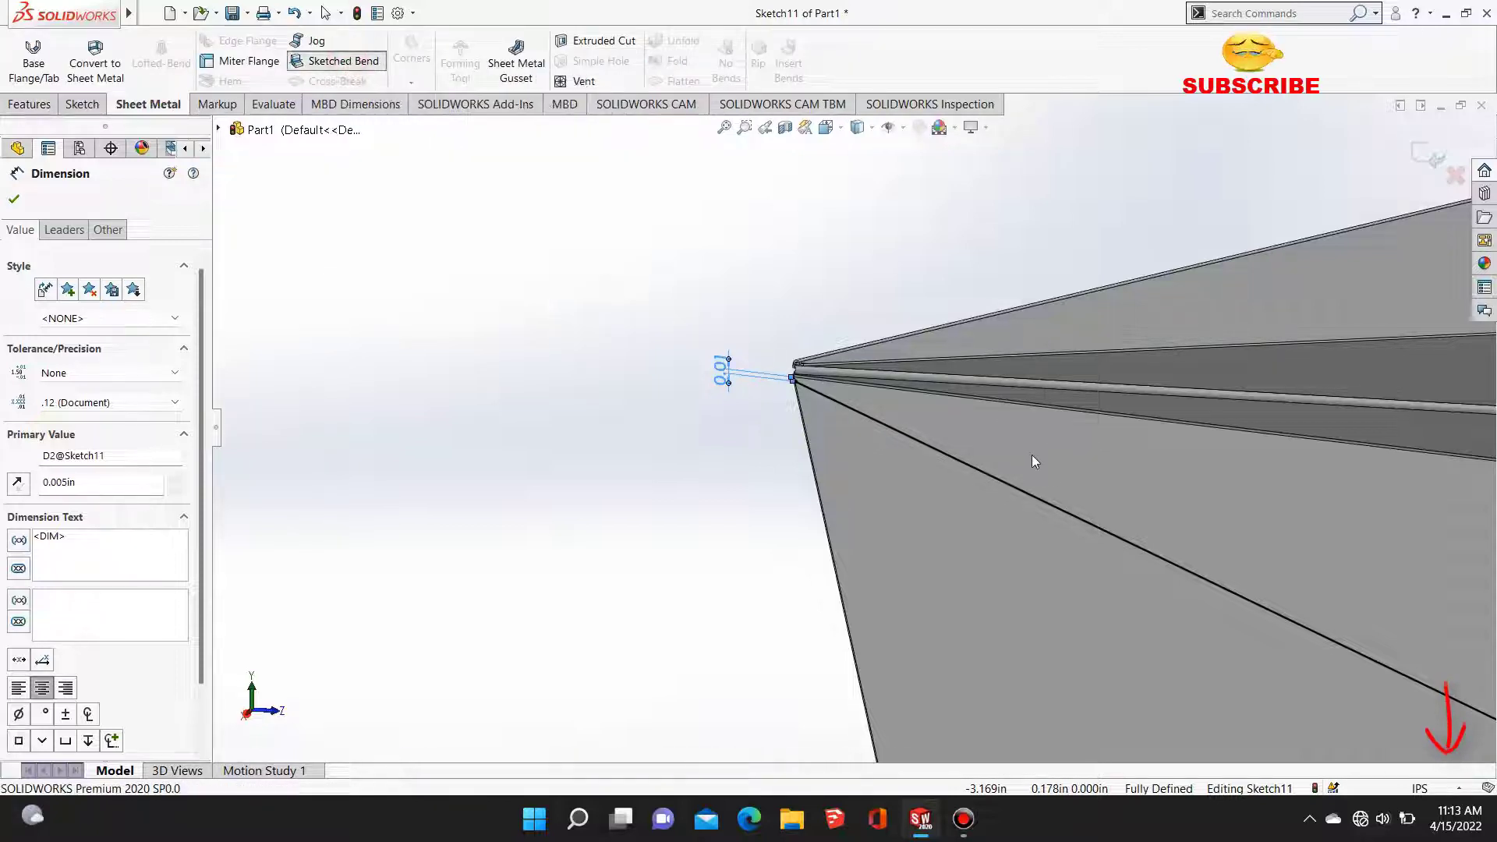
click(1065, 456)
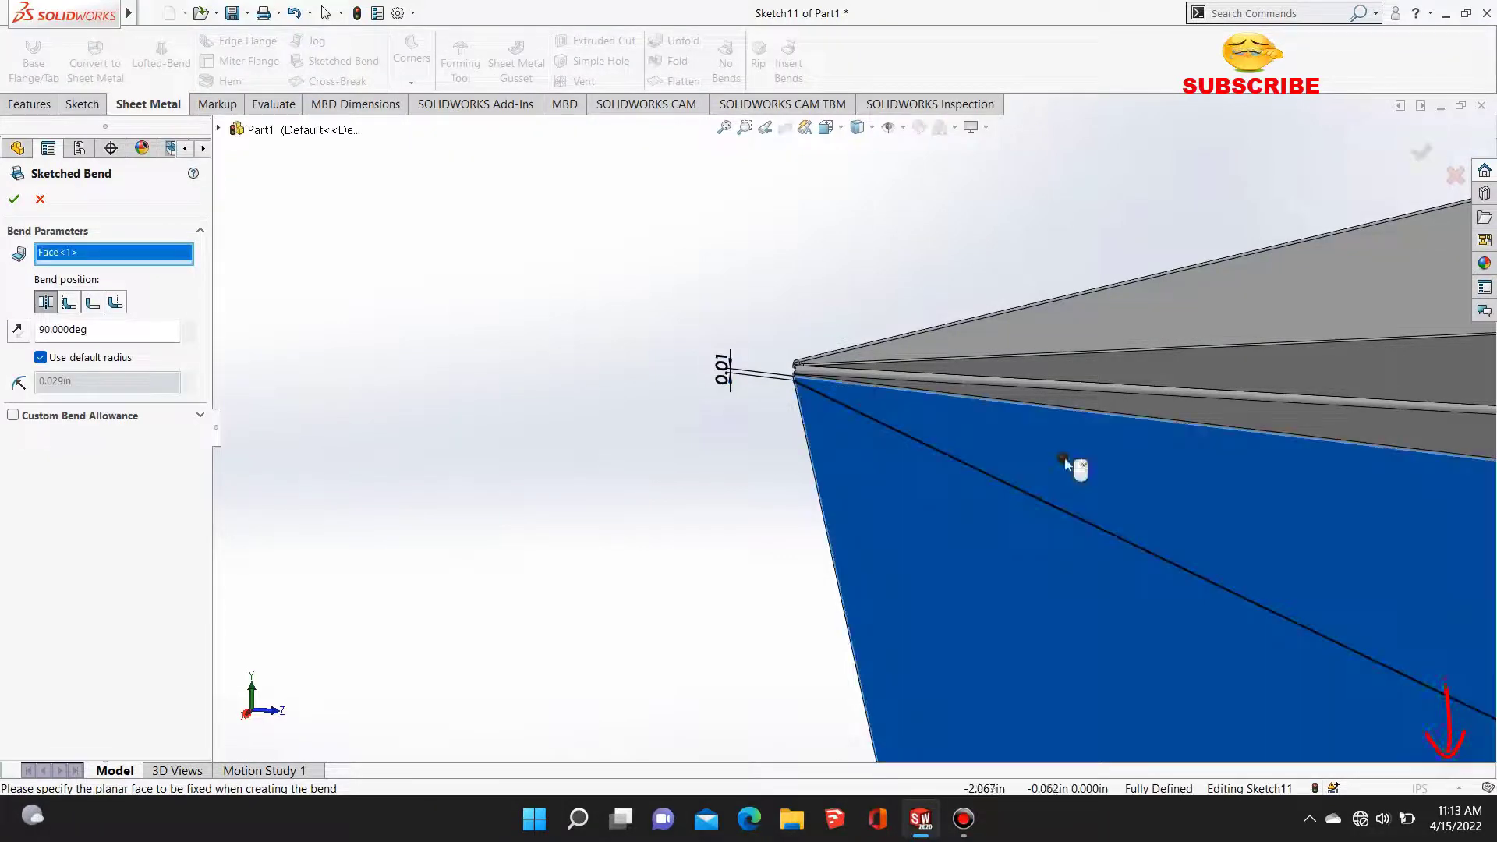
click(41, 358)
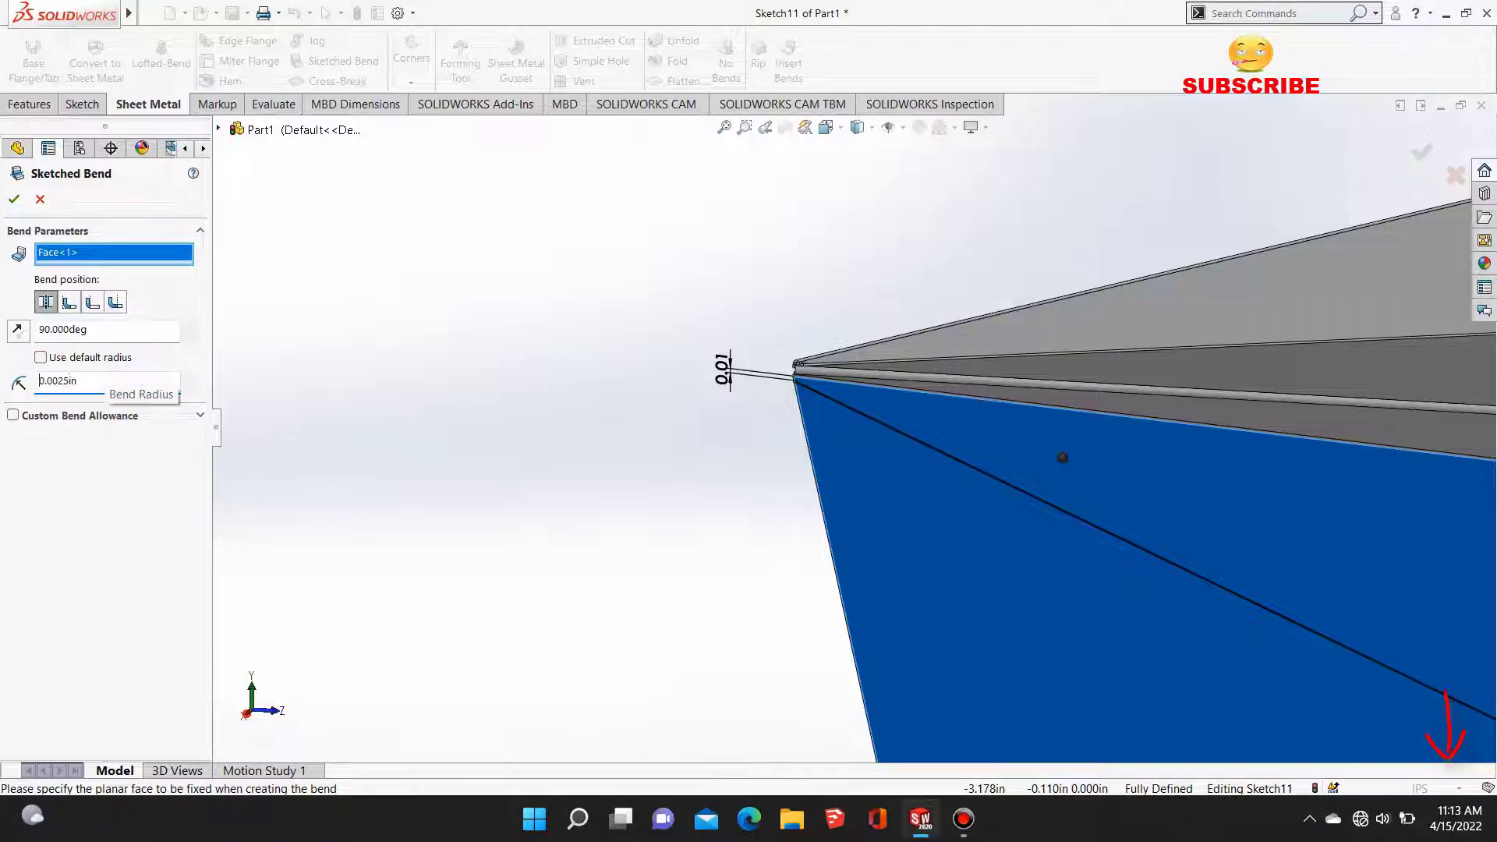
scroll(1170, 580, up, 5)
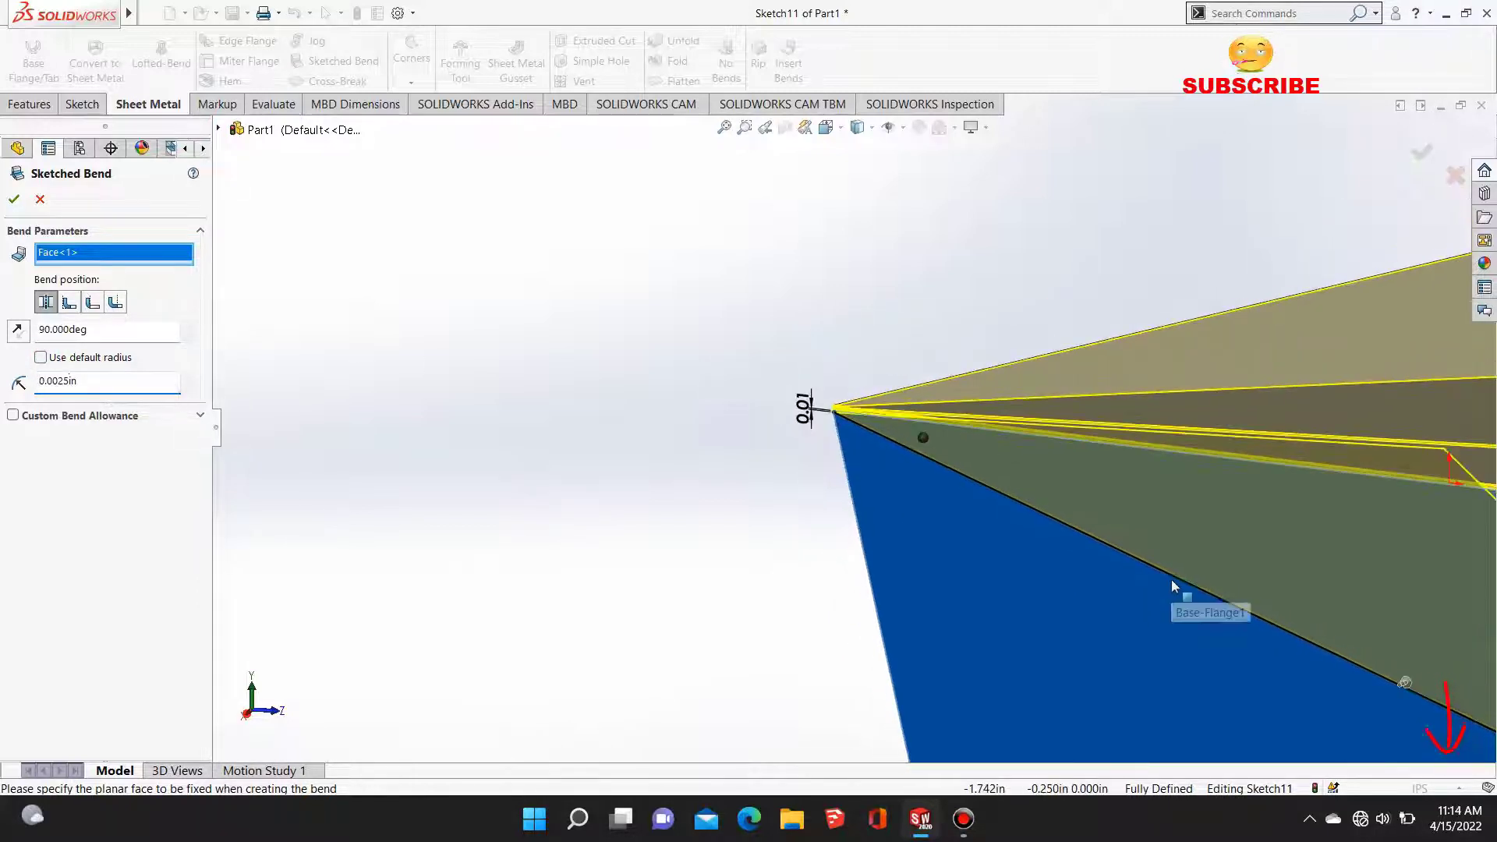
middle_drag(941, 510, 969, 606)
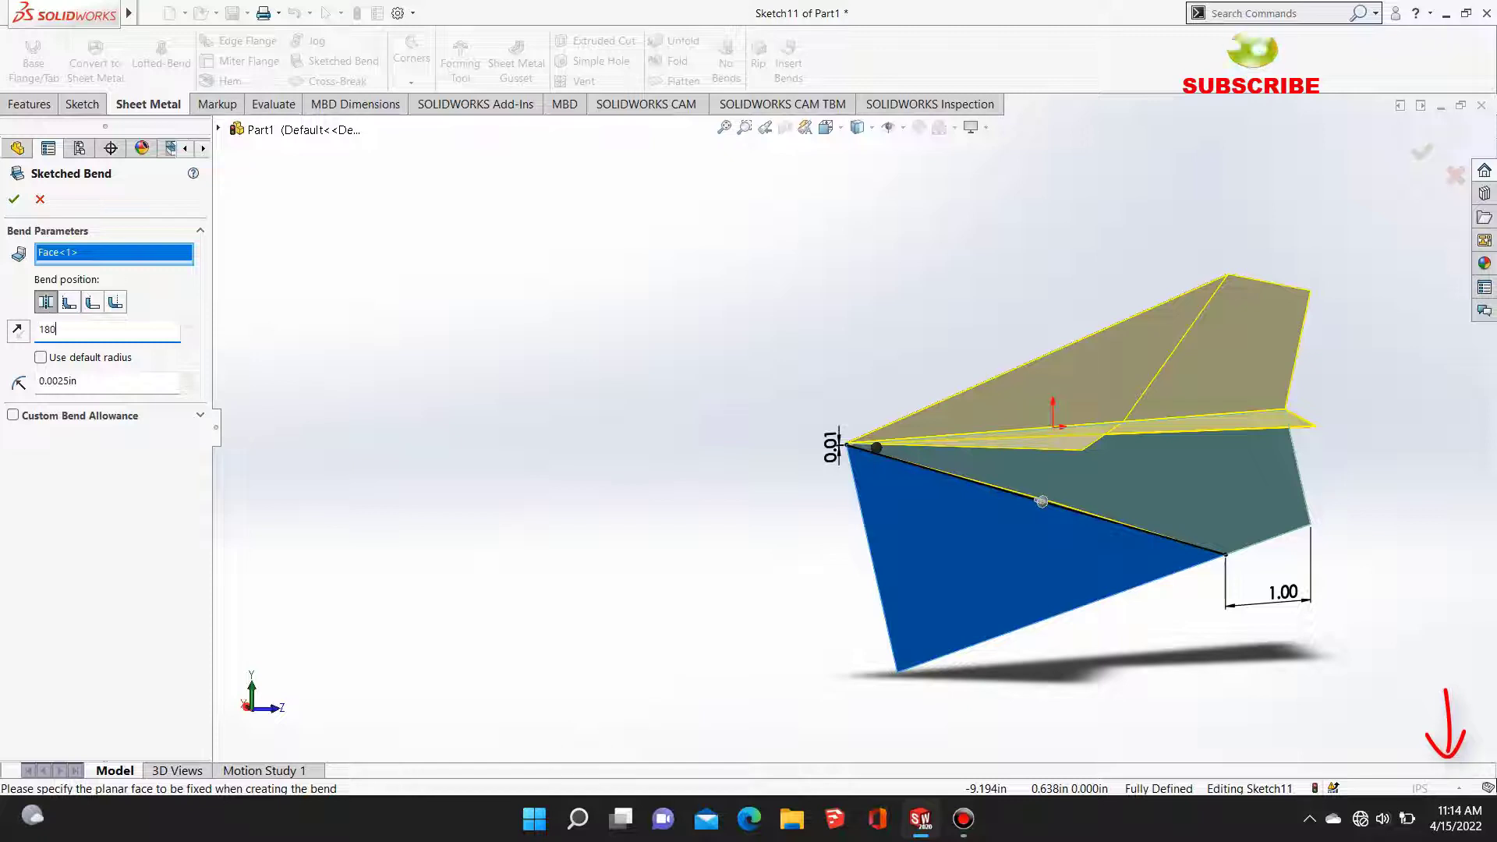
key(Return)
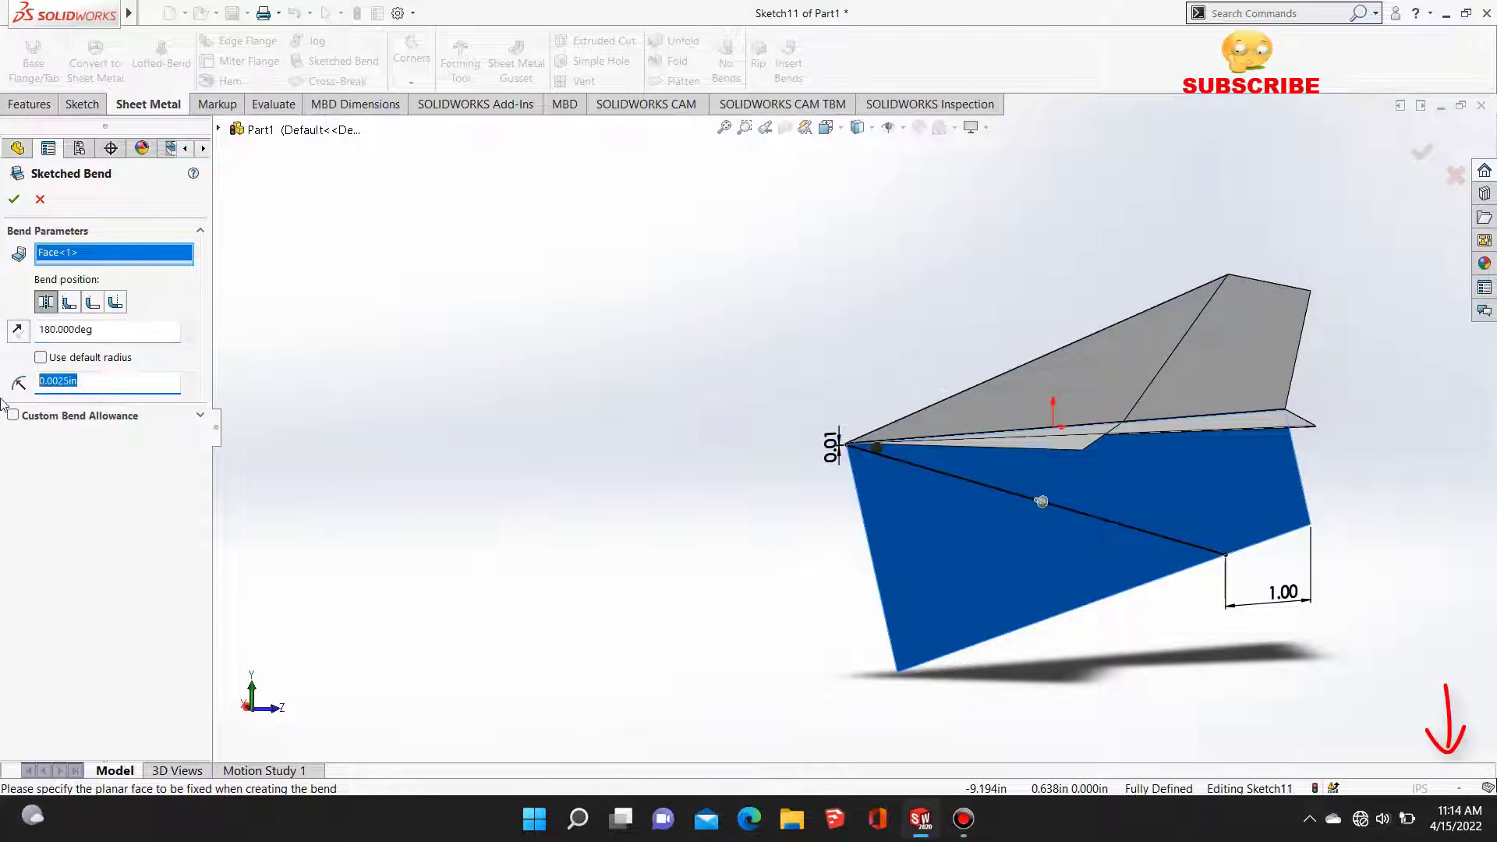
key(Return)
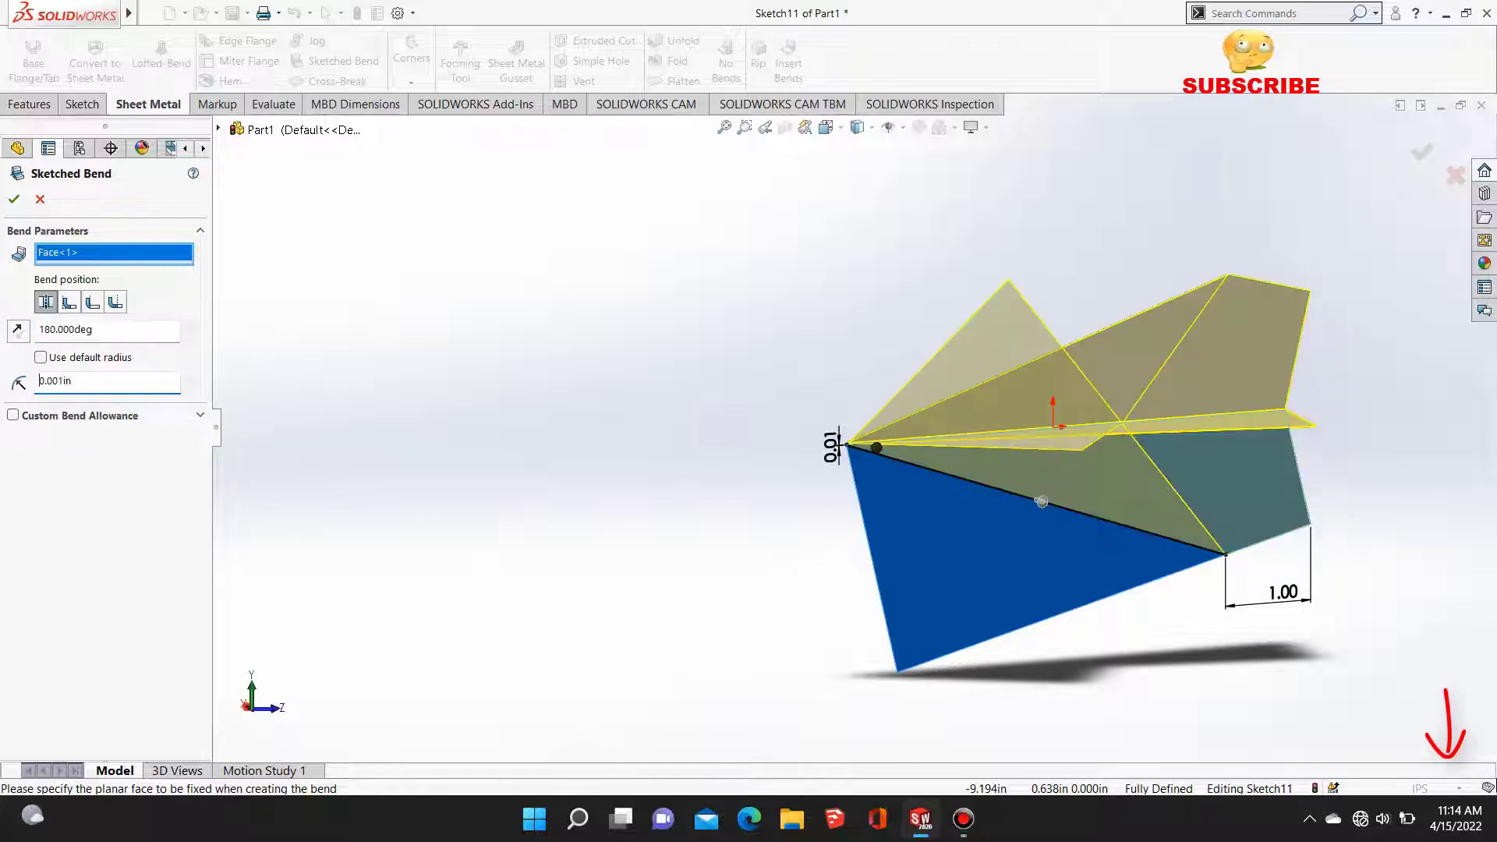
click(15, 202)
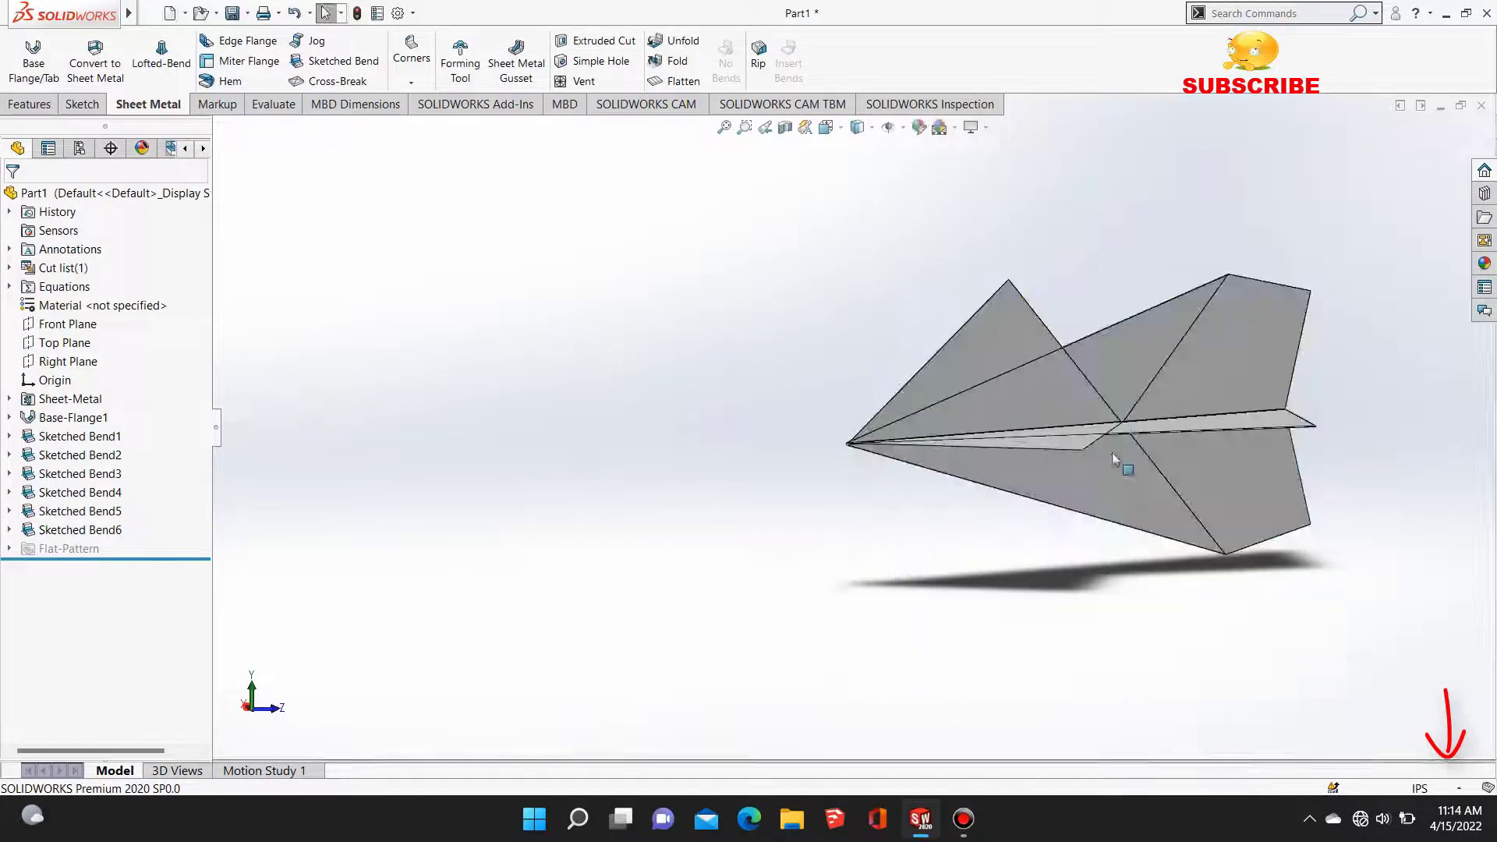
Step: On the lower wing face, sketch a line about 3.25 in long beside the center fold, from the short nose edge to the crease's upper corner
scroll(1115, 456, down, 5)
middle_drag(477, 499, 503, 538)
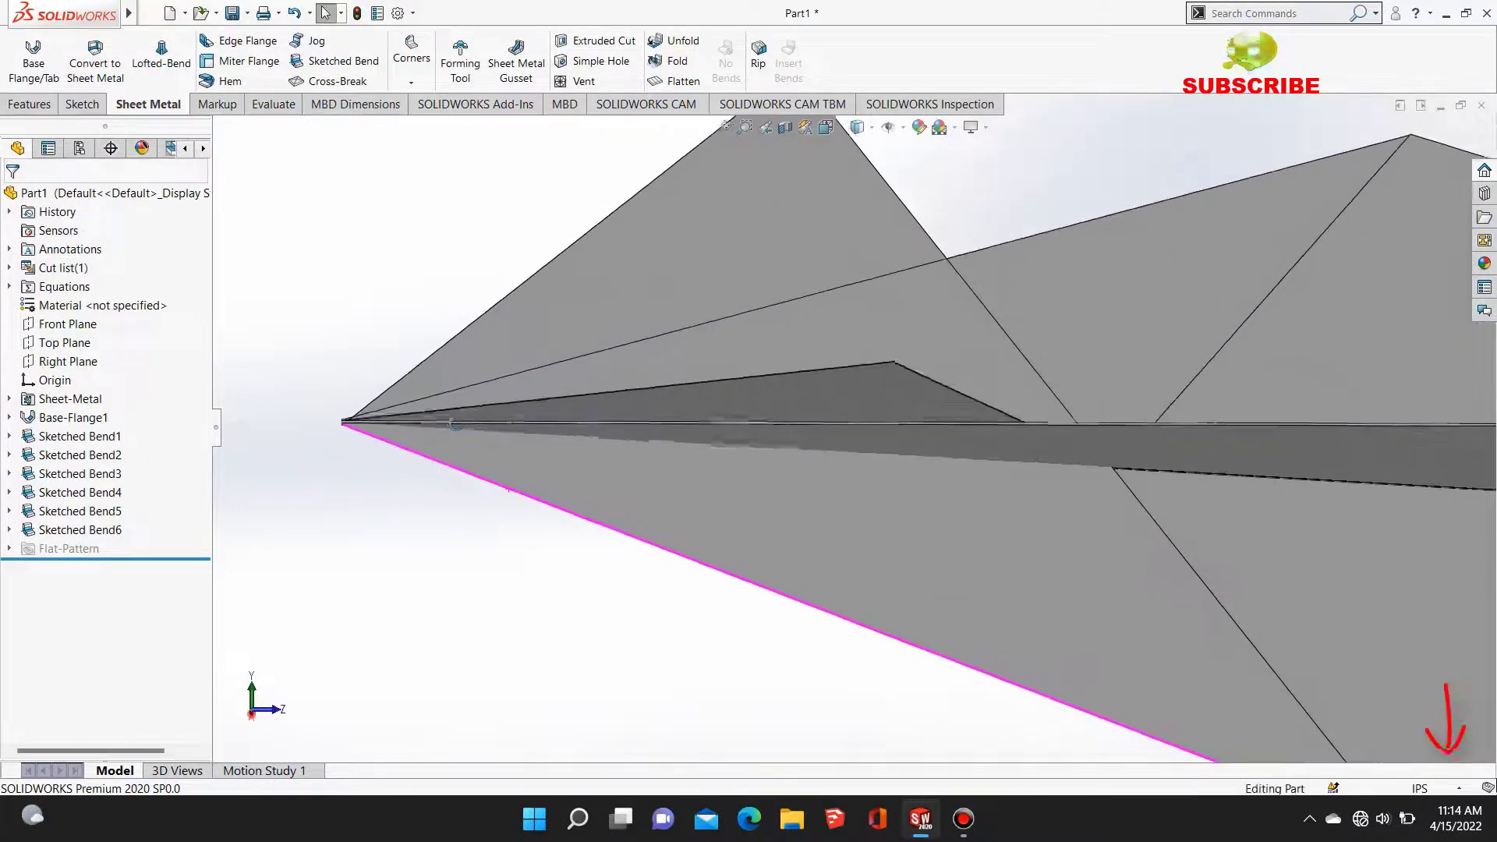
scroll(398, 427, down, 5)
scroll(668, 475, up, 3)
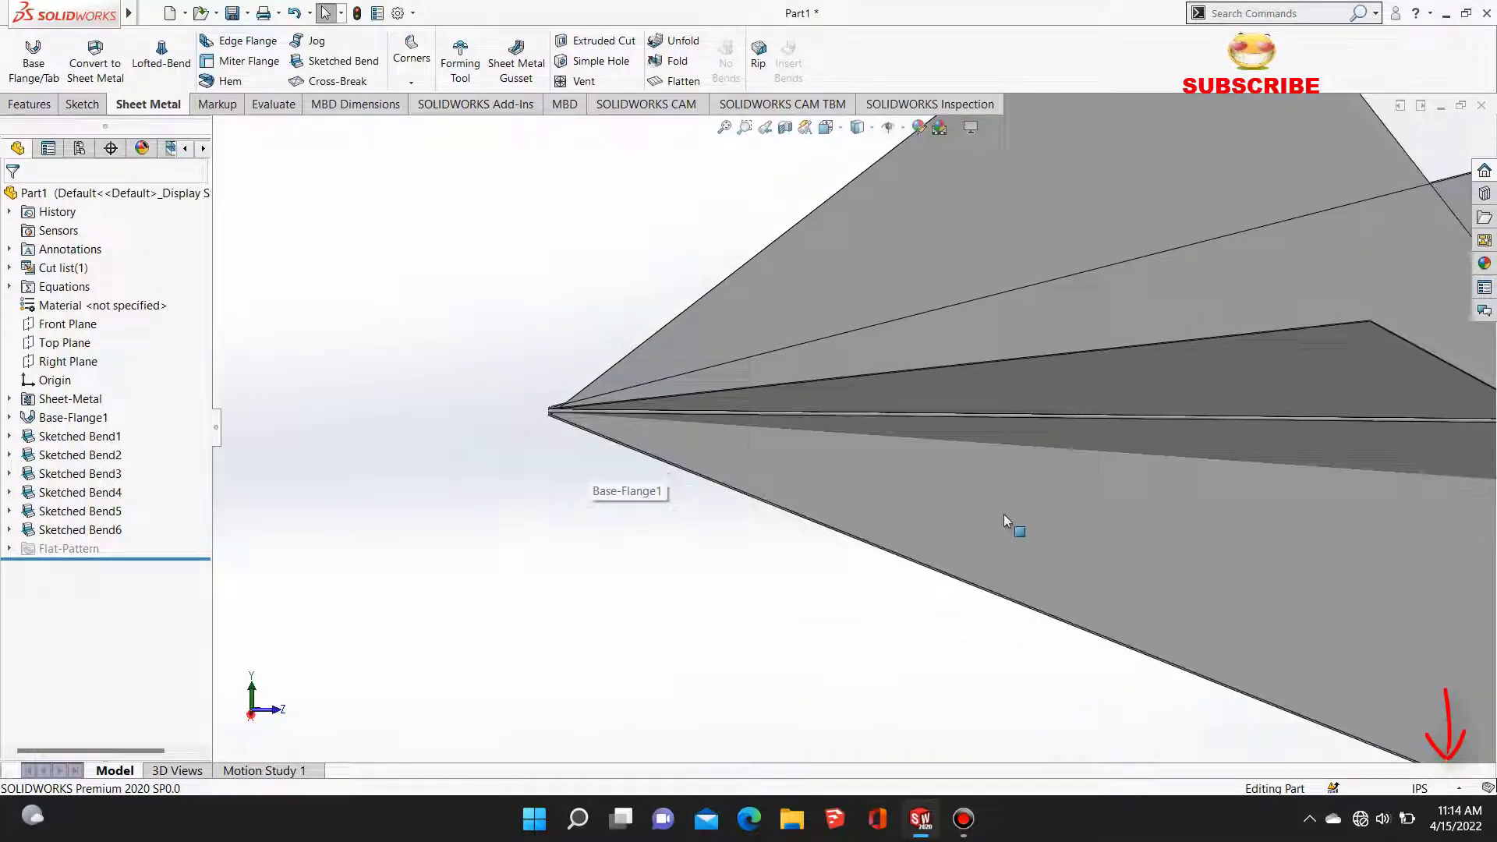
middle_drag(1013, 524, 691, 418)
scroll(691, 418, down, 2)
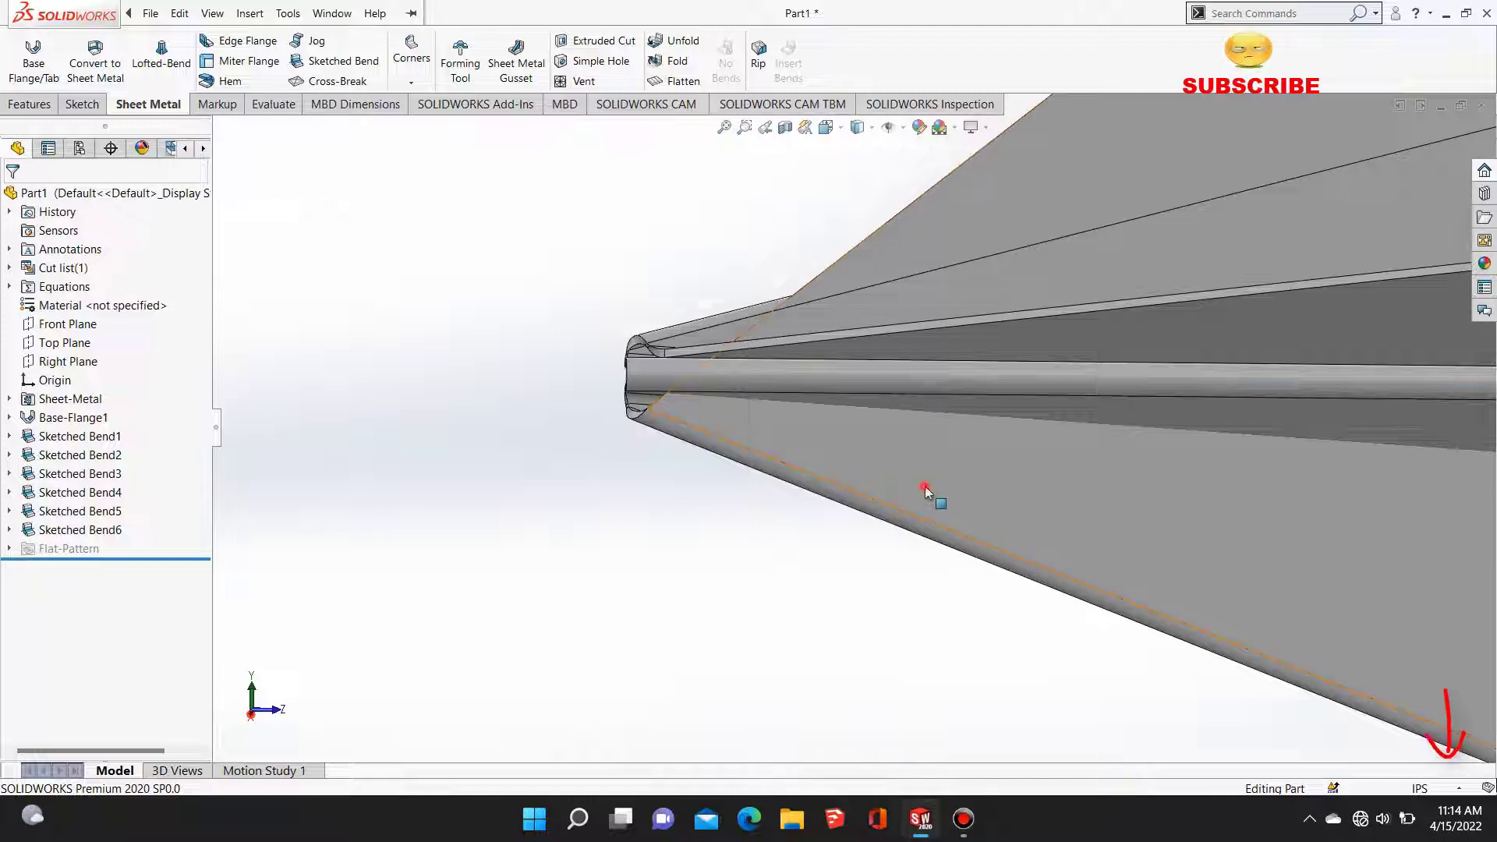
click(949, 468)
click(995, 446)
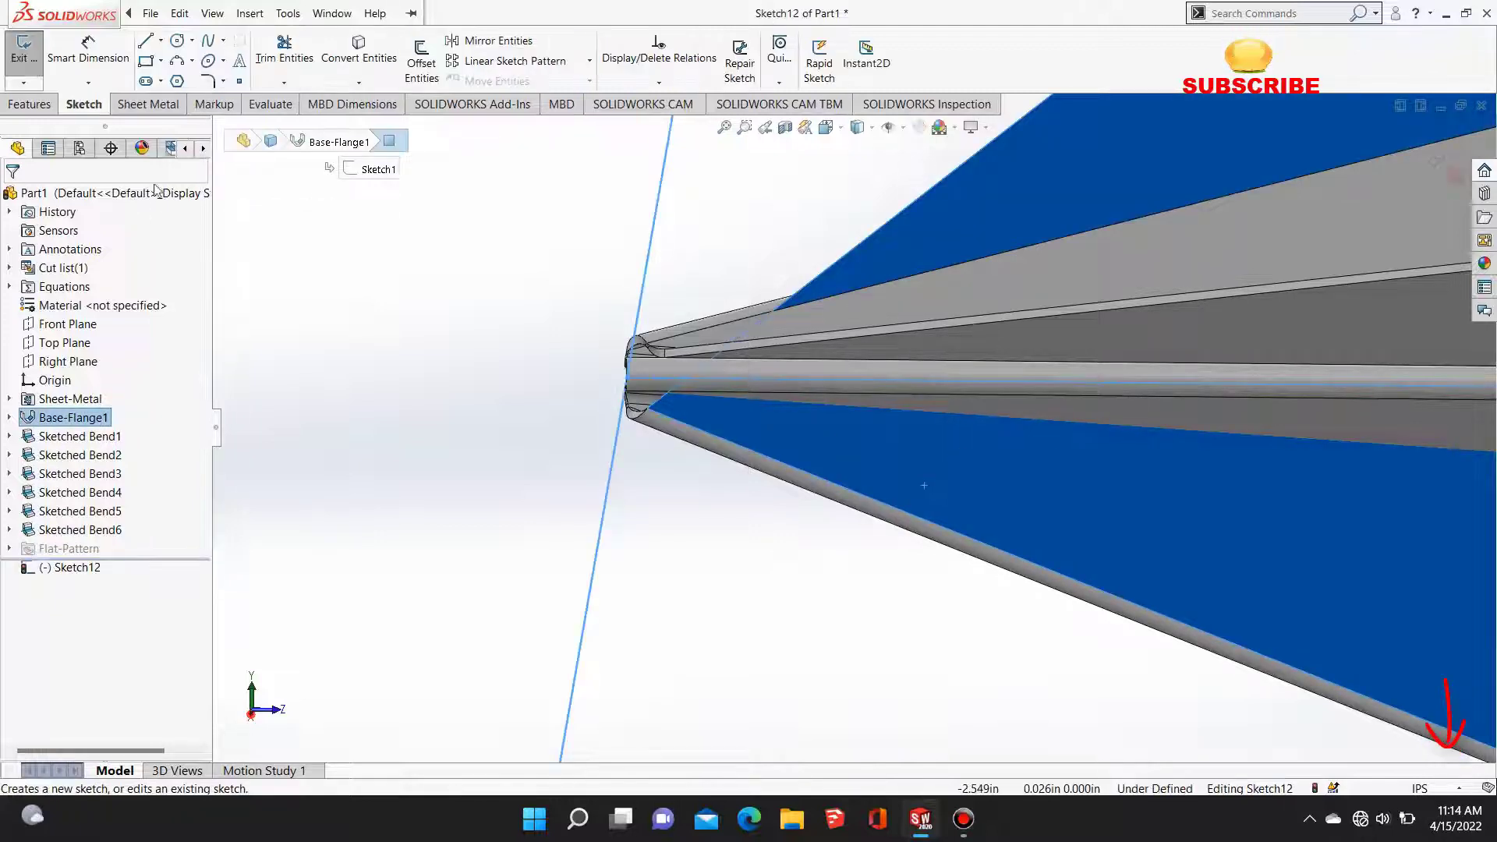
click(145, 41)
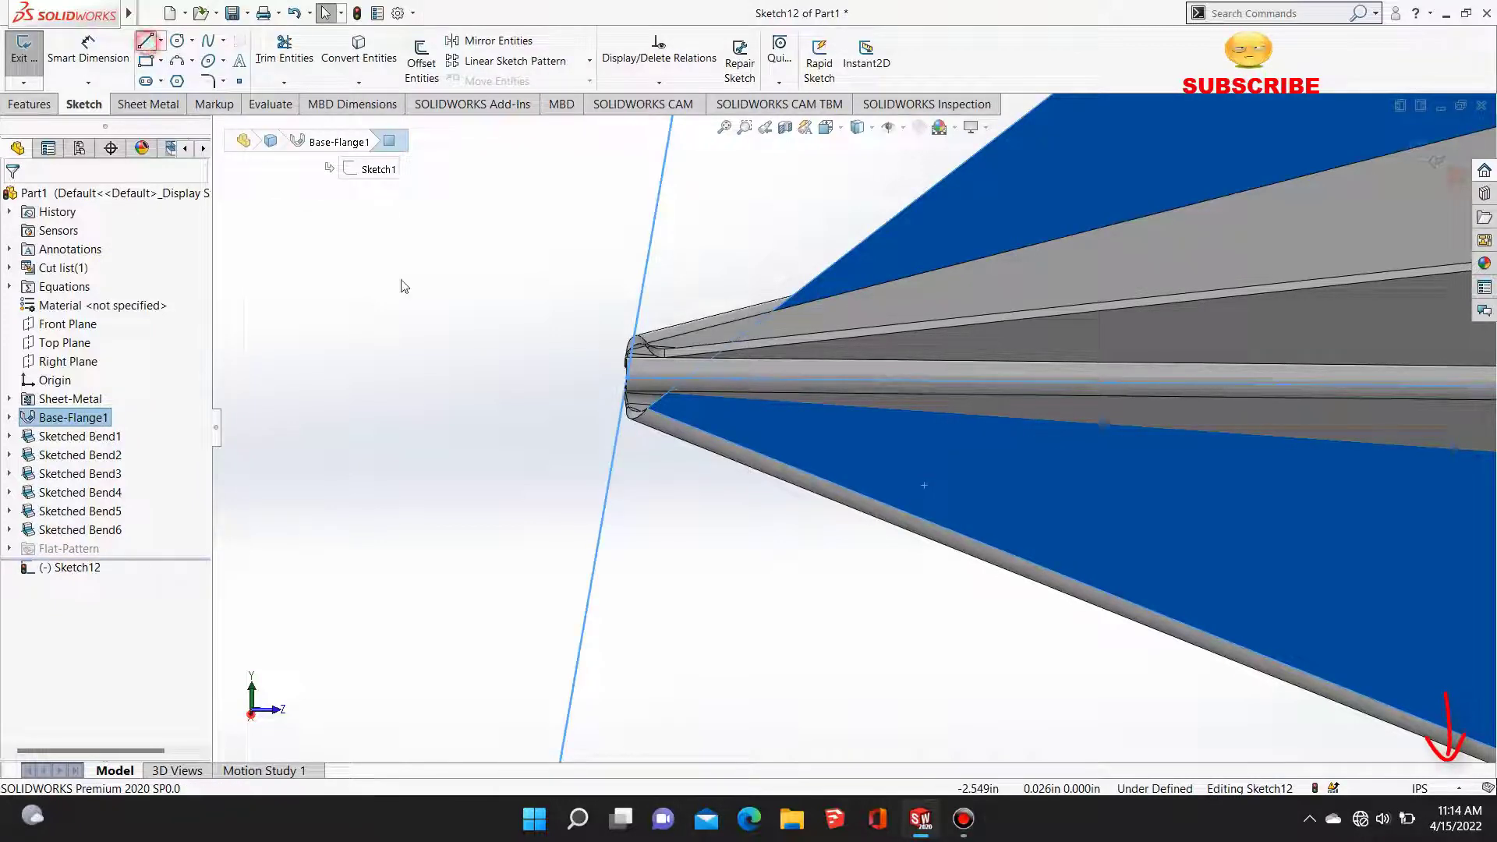
click(661, 400)
scroll(1301, 486, up, 8)
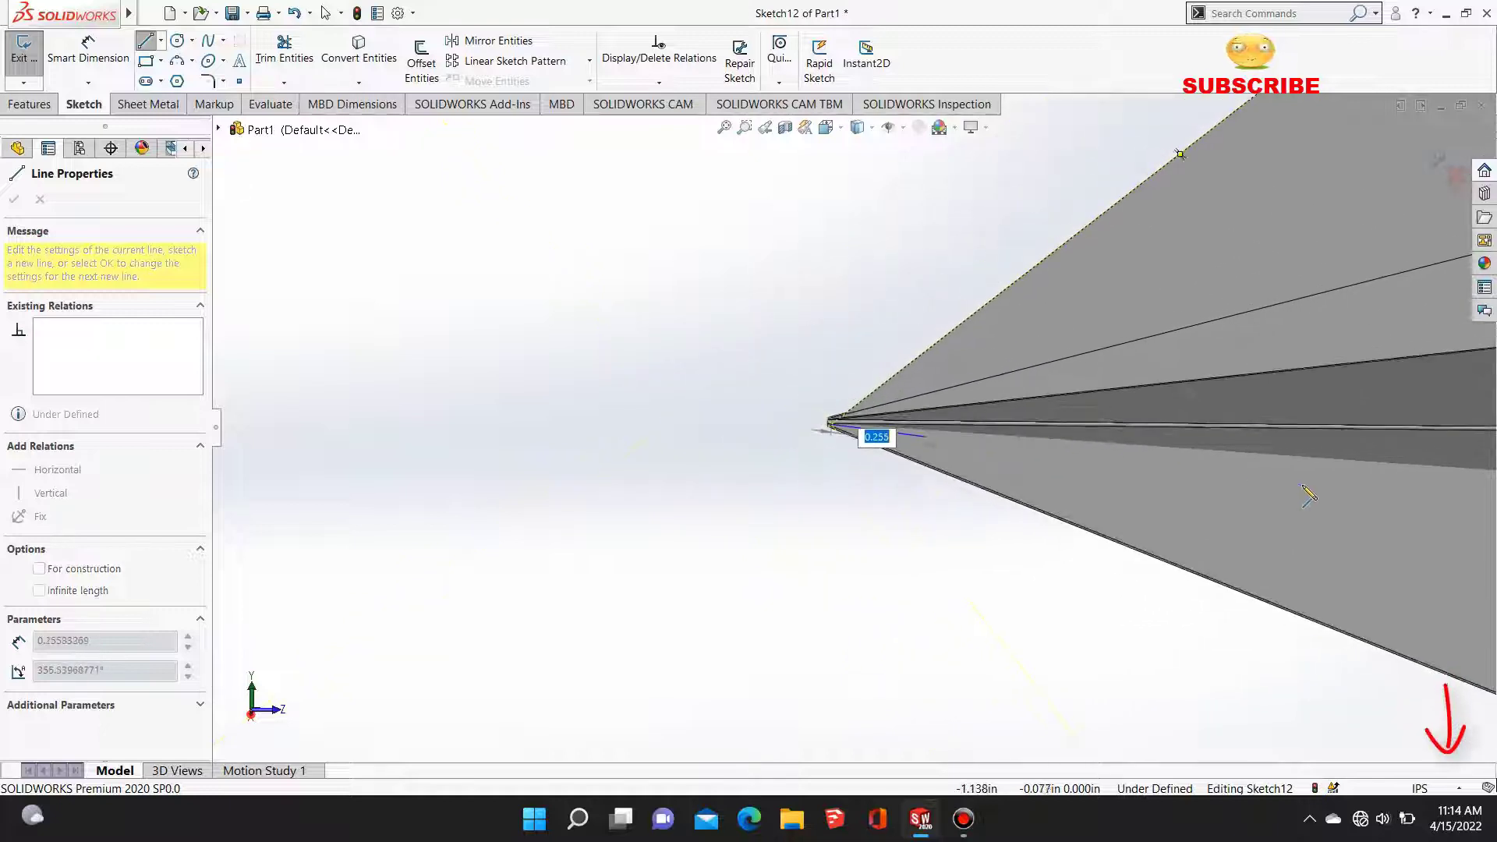
scroll(1308, 494, down, 10)
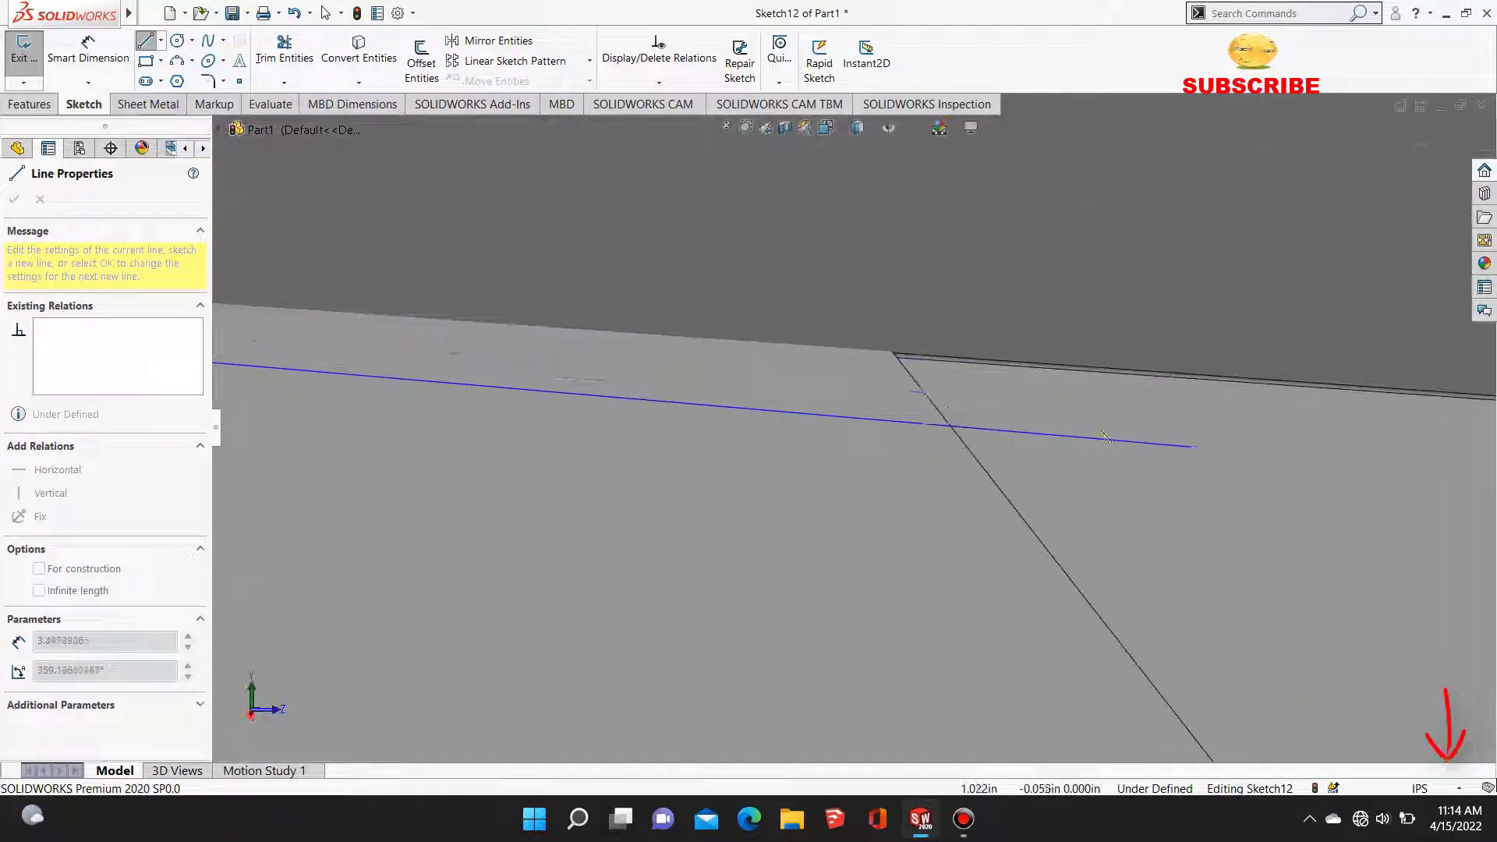
click(895, 356)
scroll(780, 413, up, 10)
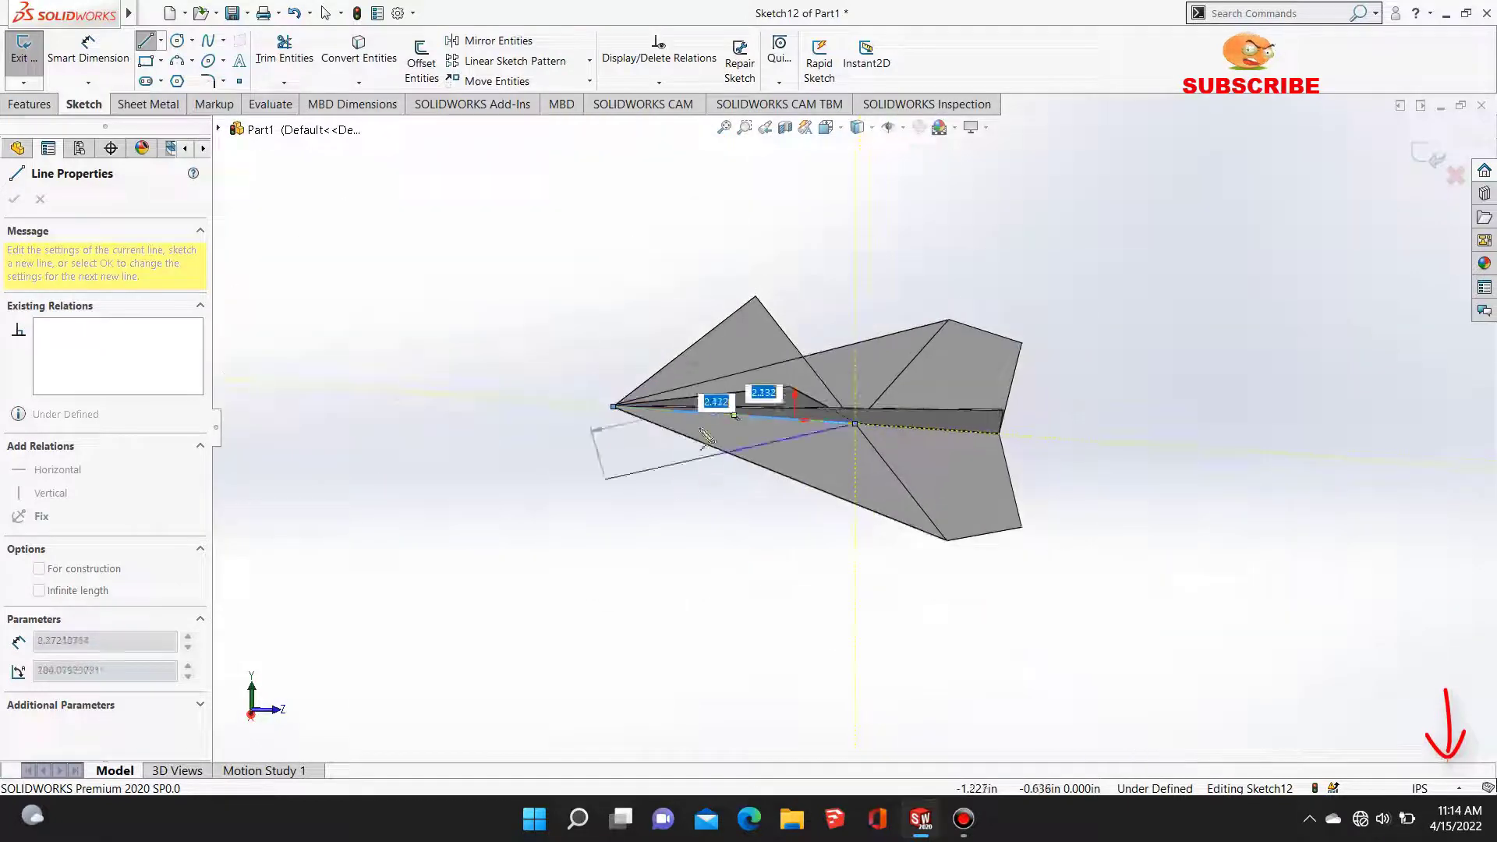
scroll(626, 413, down, 10)
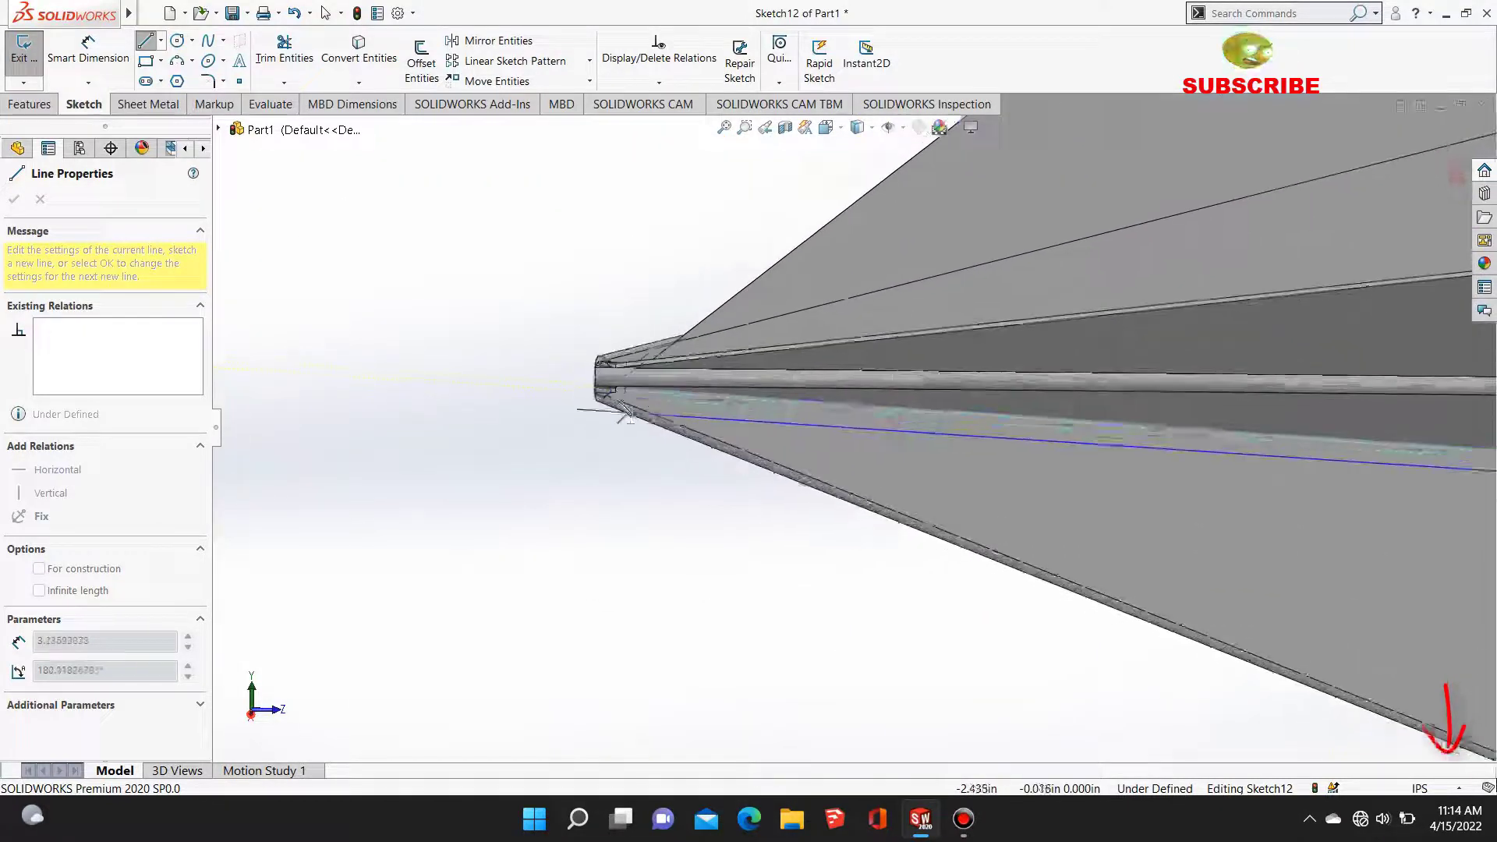
scroll(626, 413, down, 5)
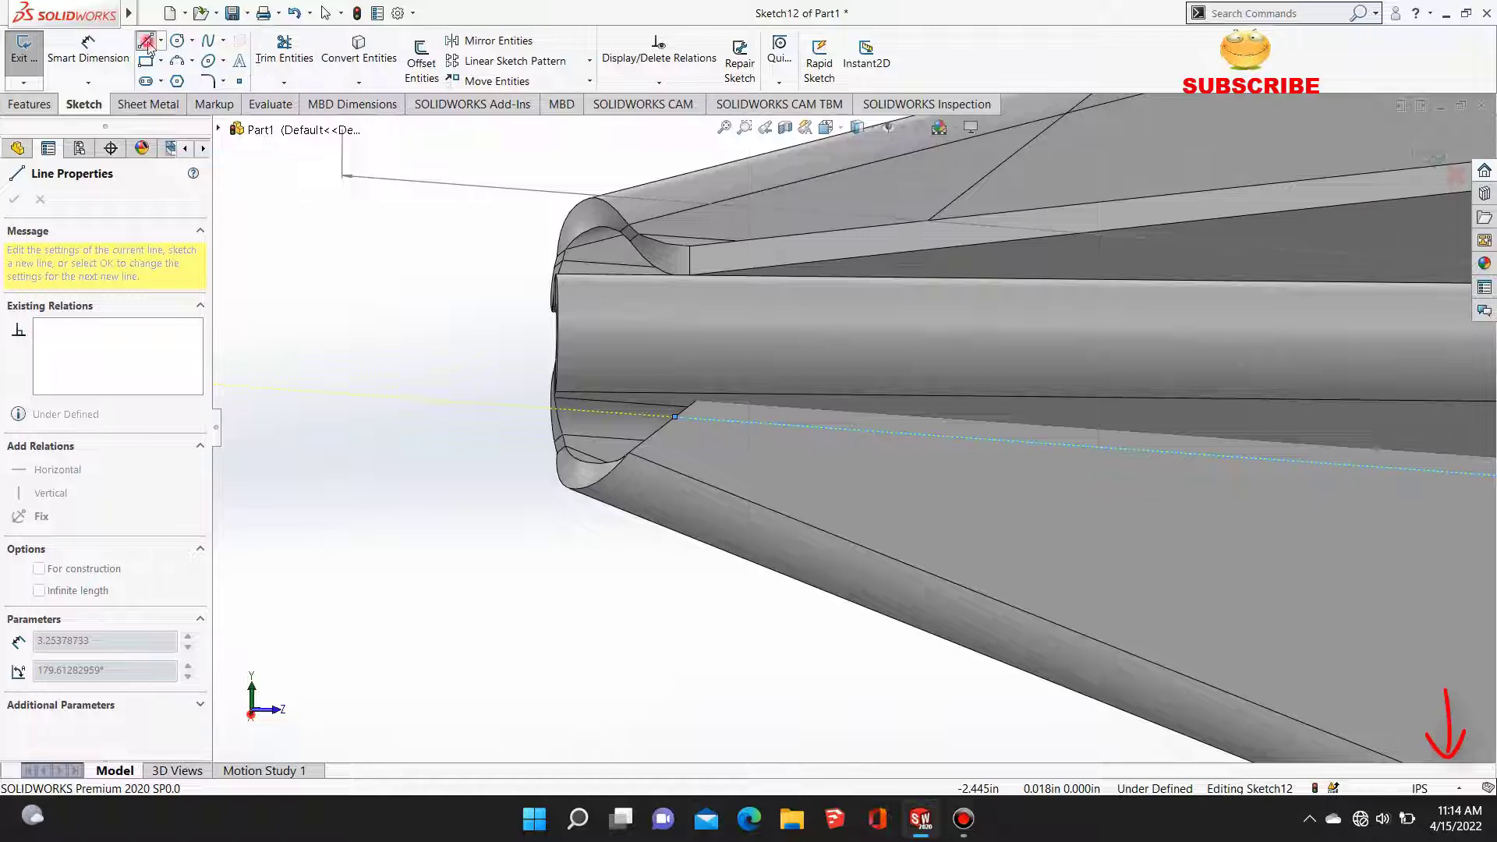
click(147, 43)
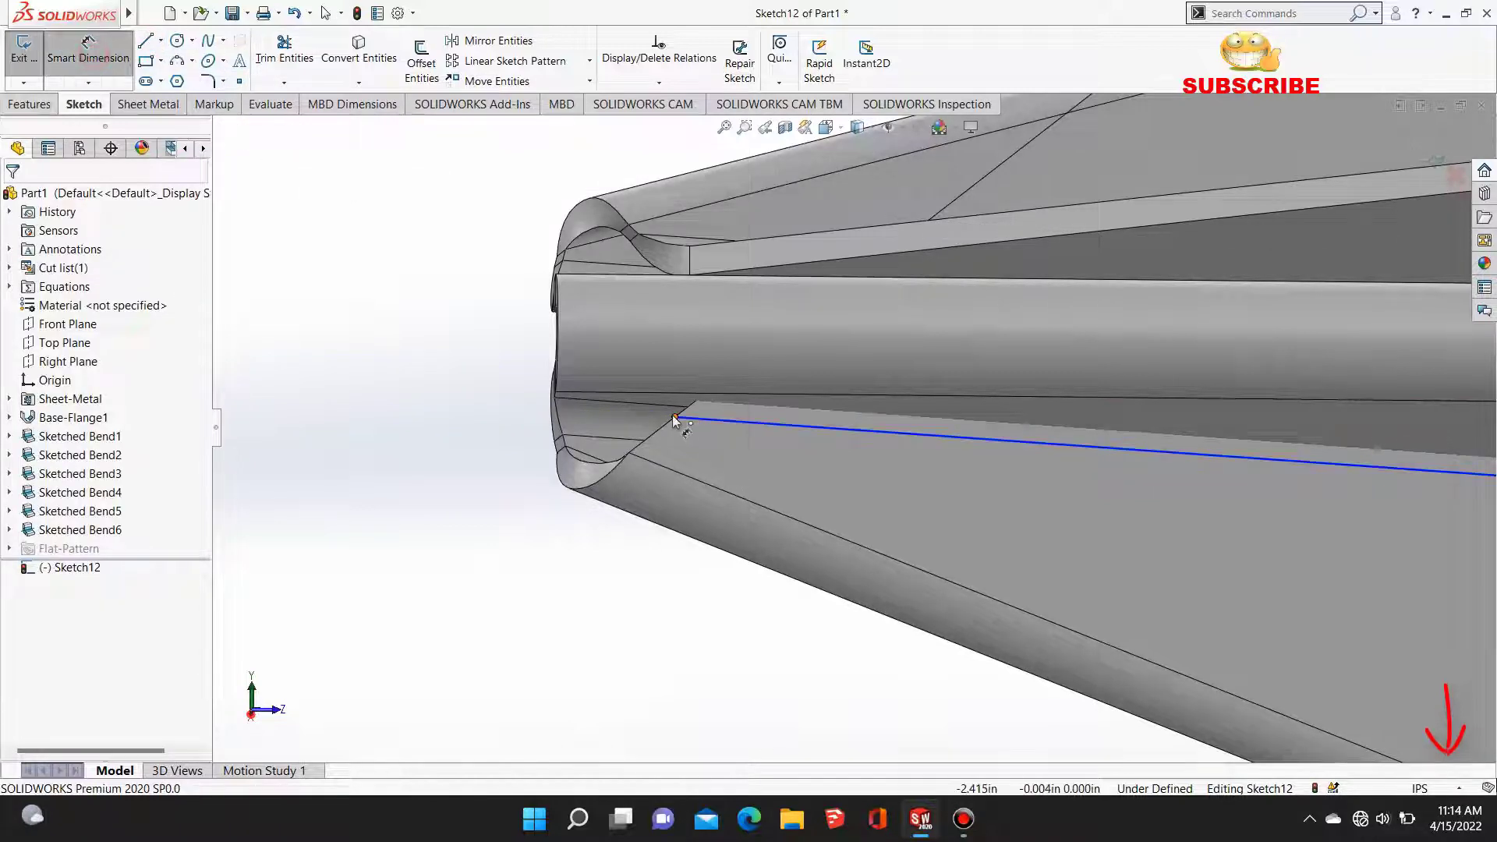
Step: Dimension the line's front endpoint 0.0025 in from the lower wing face's outer corner at the nose
click(675, 417)
click(629, 452)
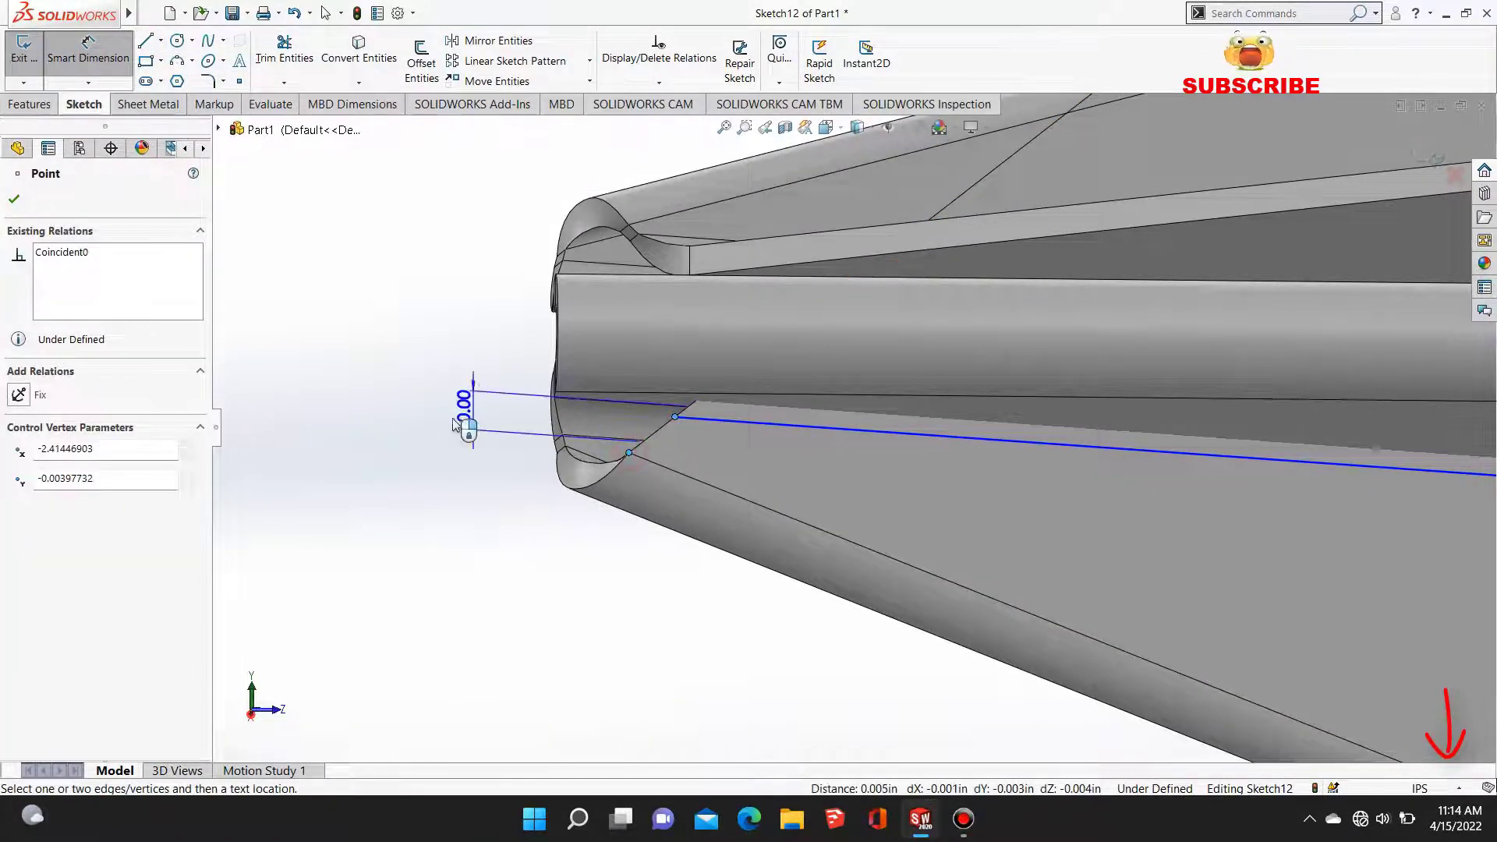
click(441, 417)
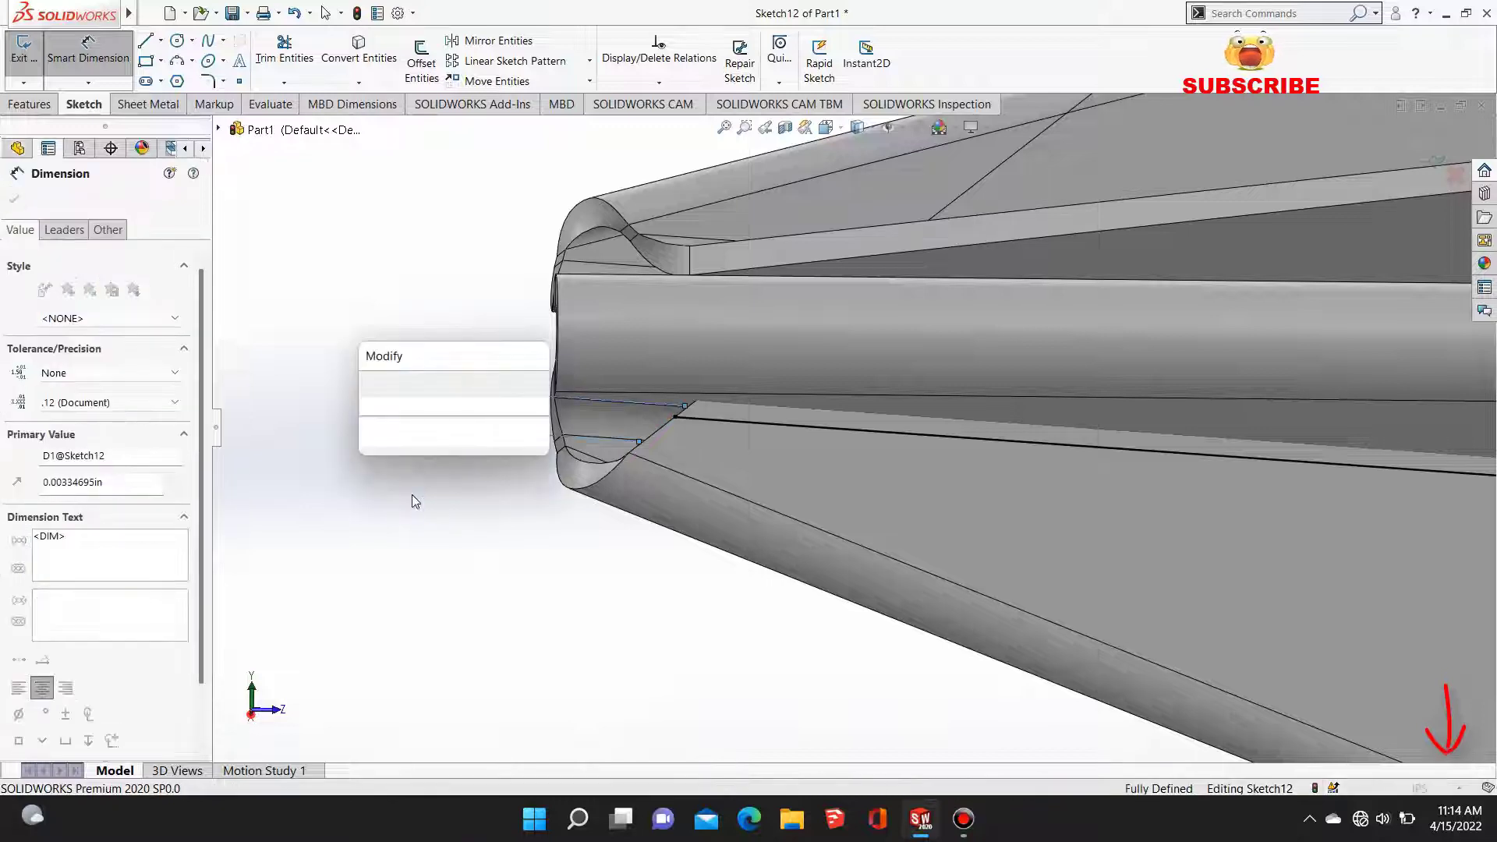
text(0.)
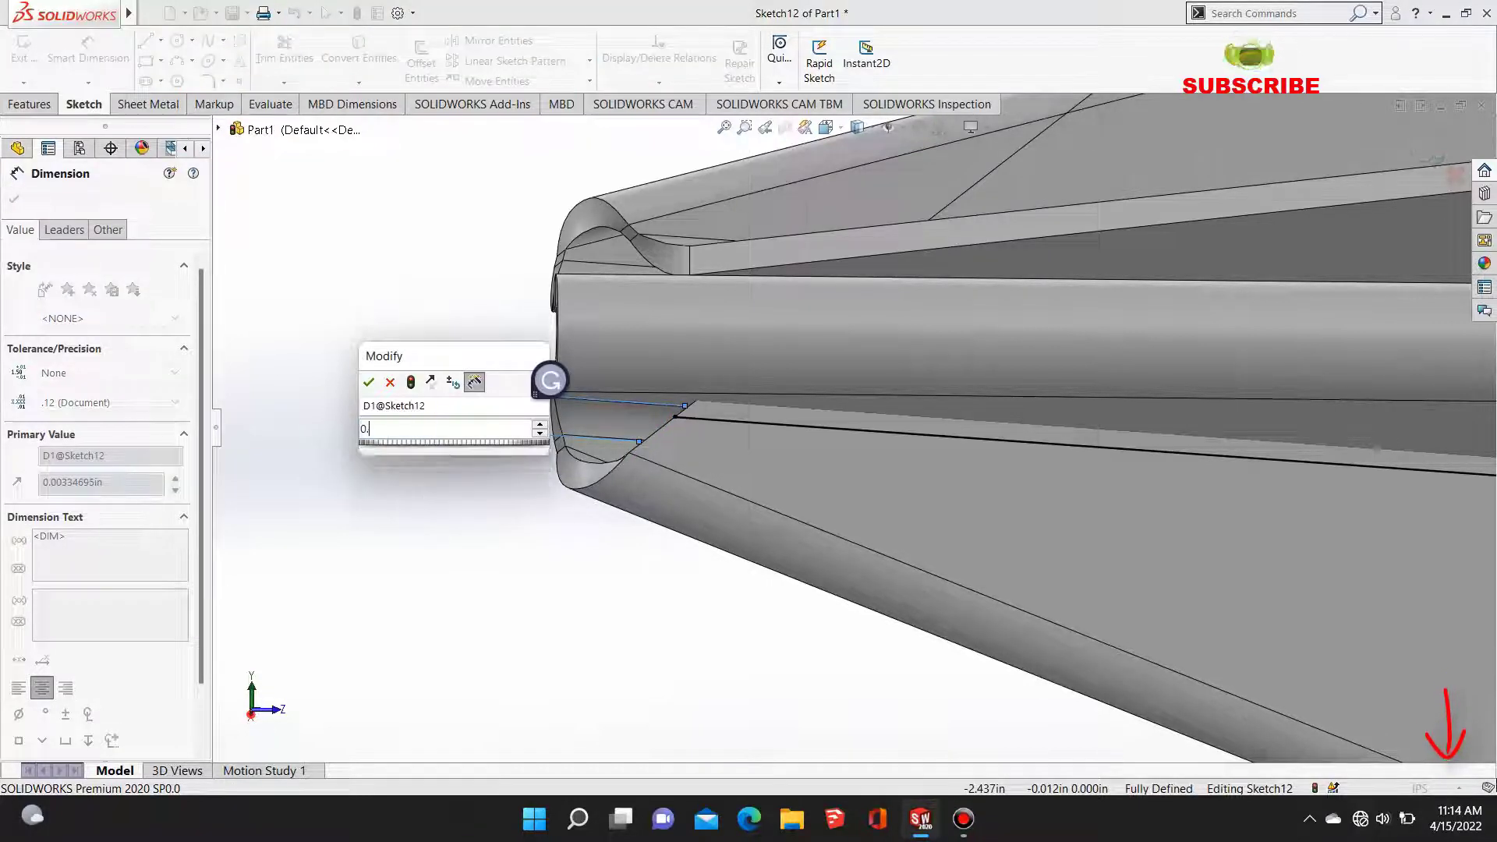
text(0025)
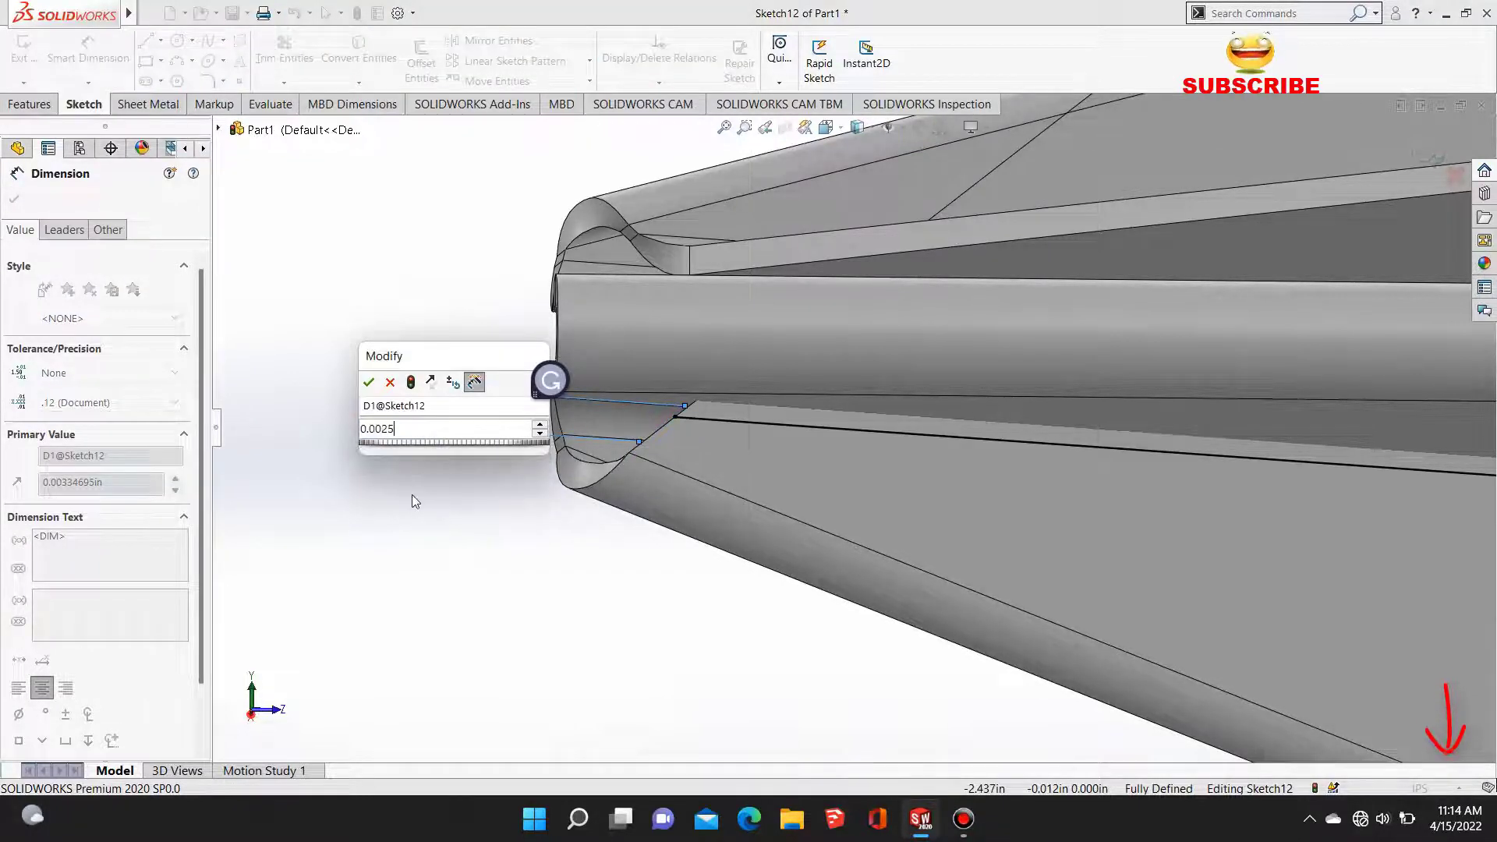
key(Return)
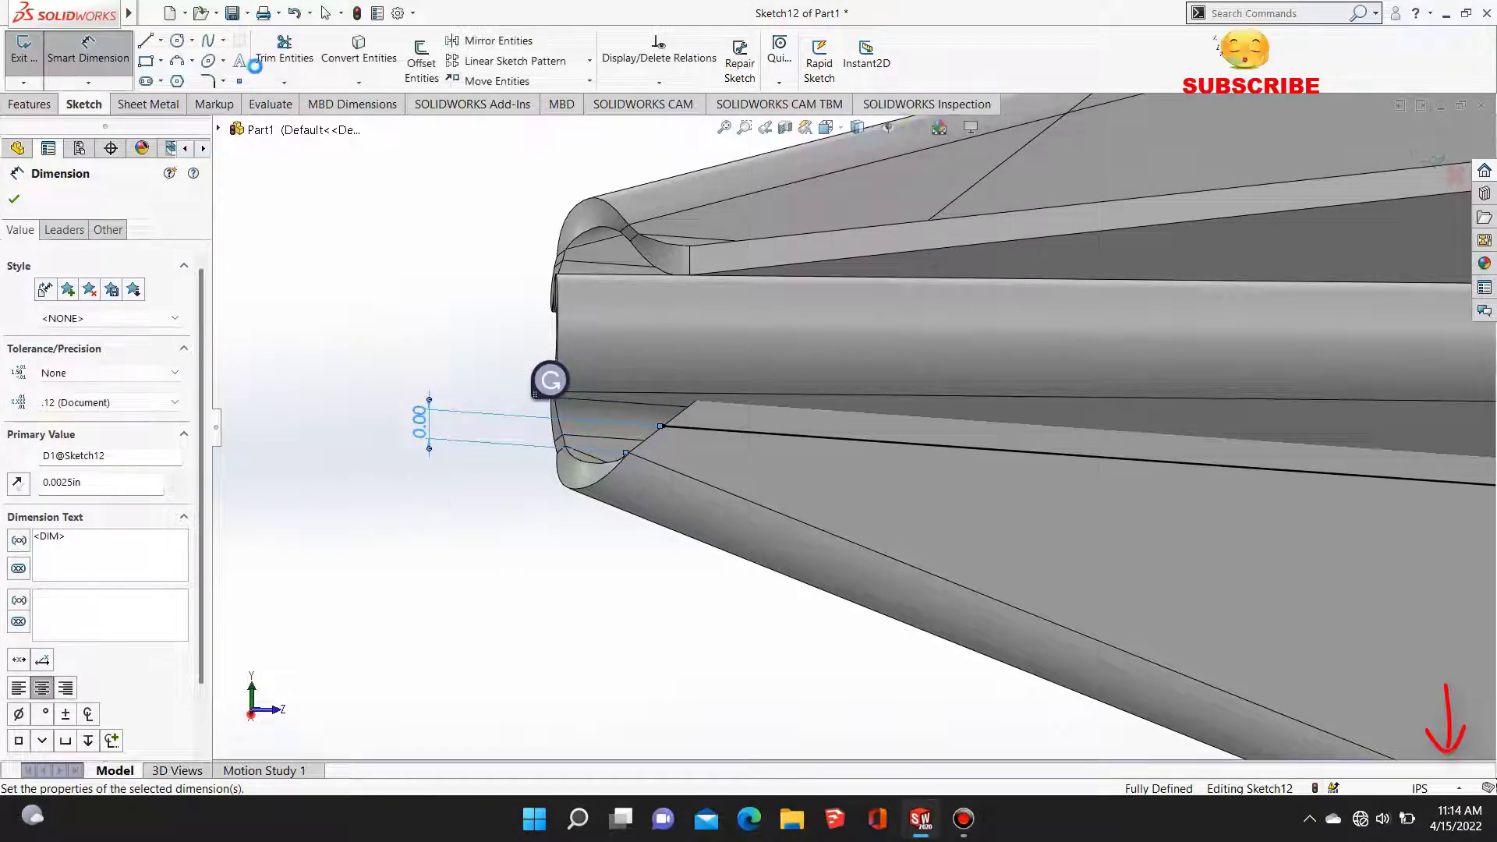
Step: Fold the lower wing along the line with a 90° sketched bend of 0.001 in radius, fixing the wing face below the line
click(123, 104)
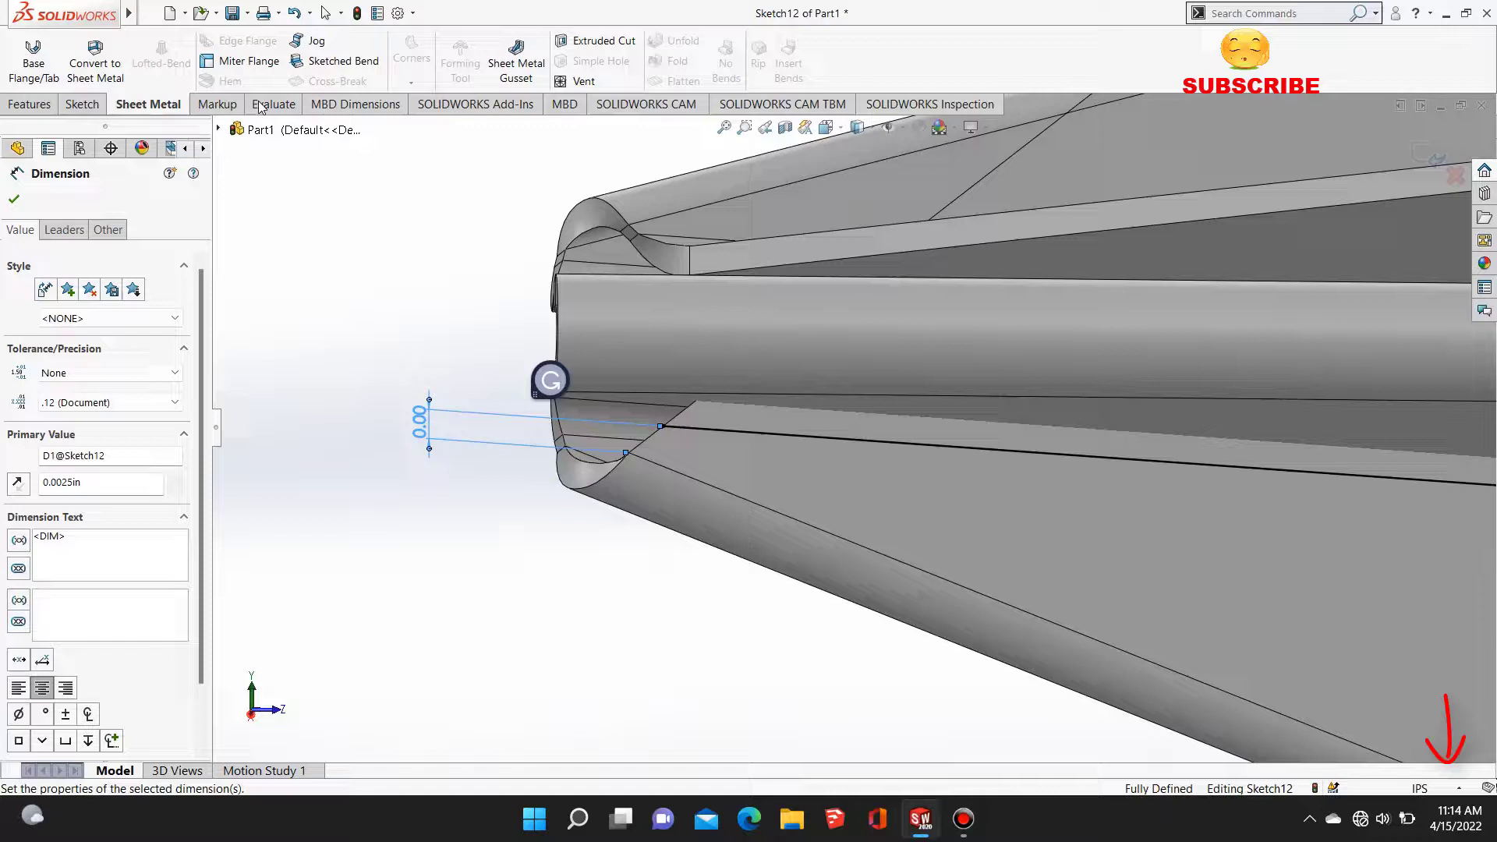
click(332, 62)
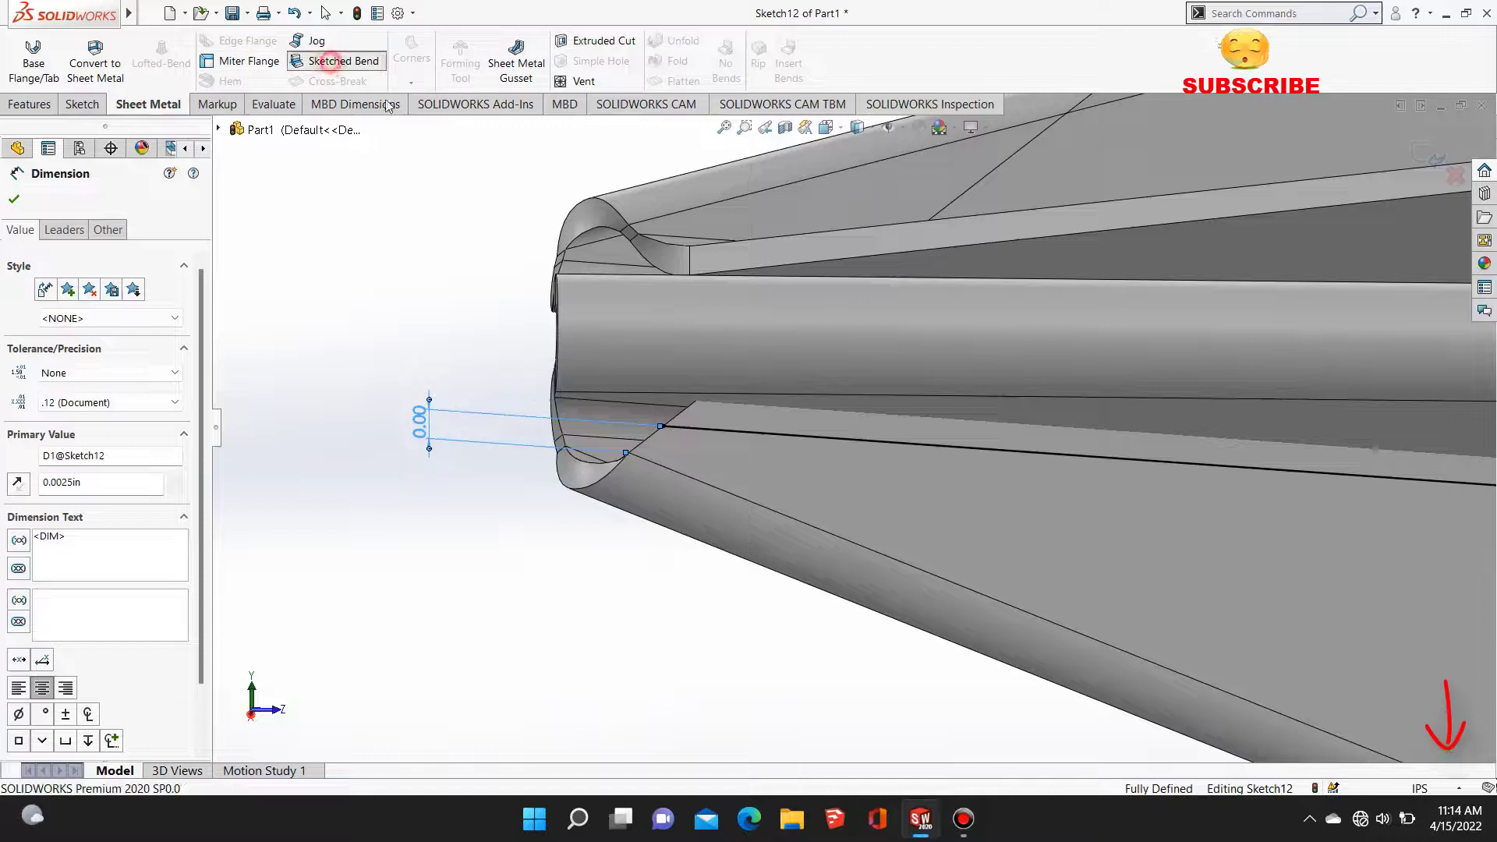
click(825, 489)
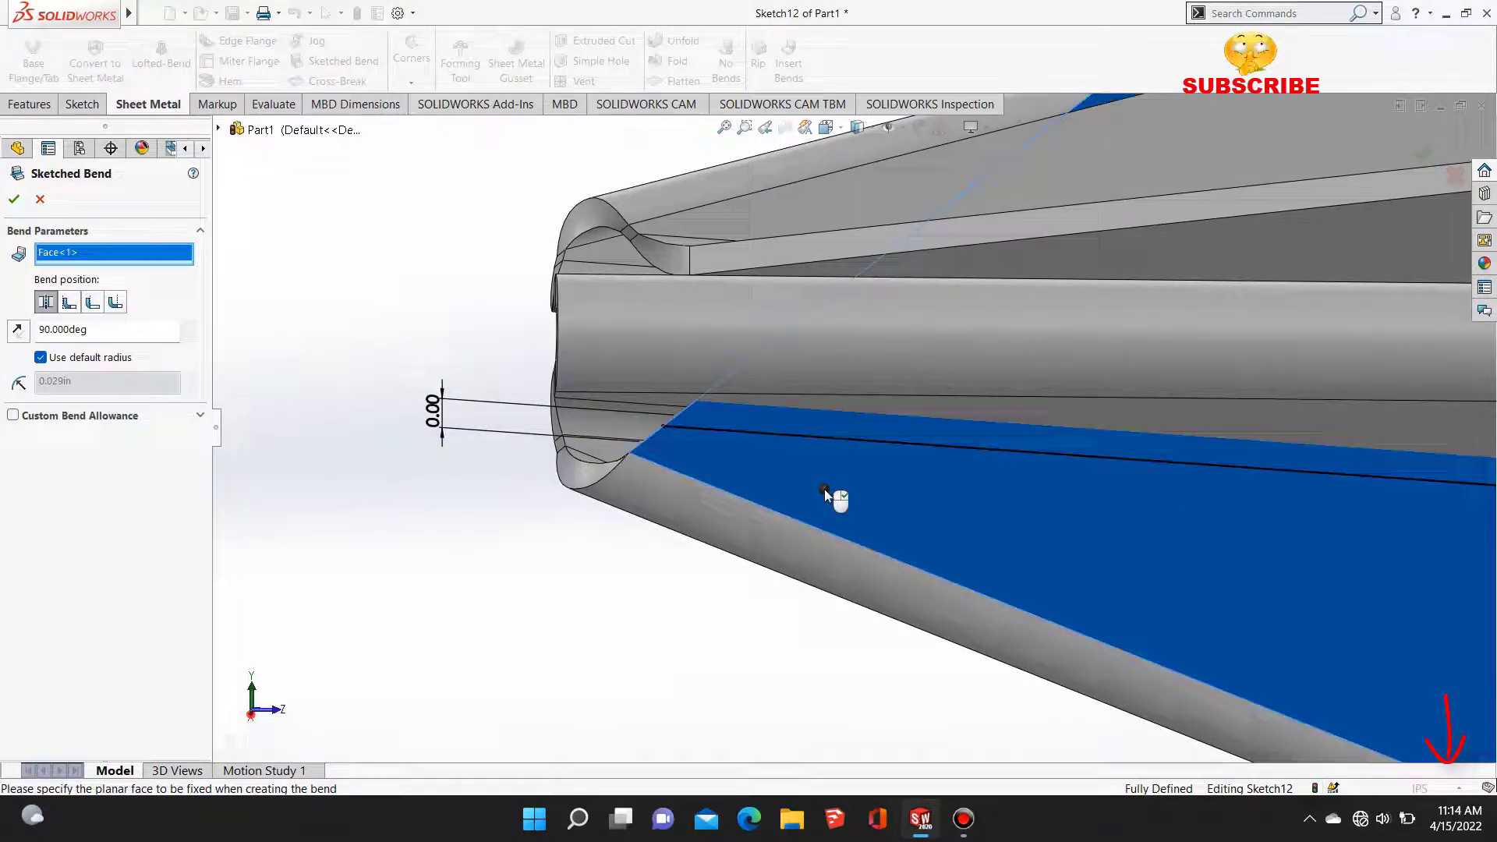
click(86, 379)
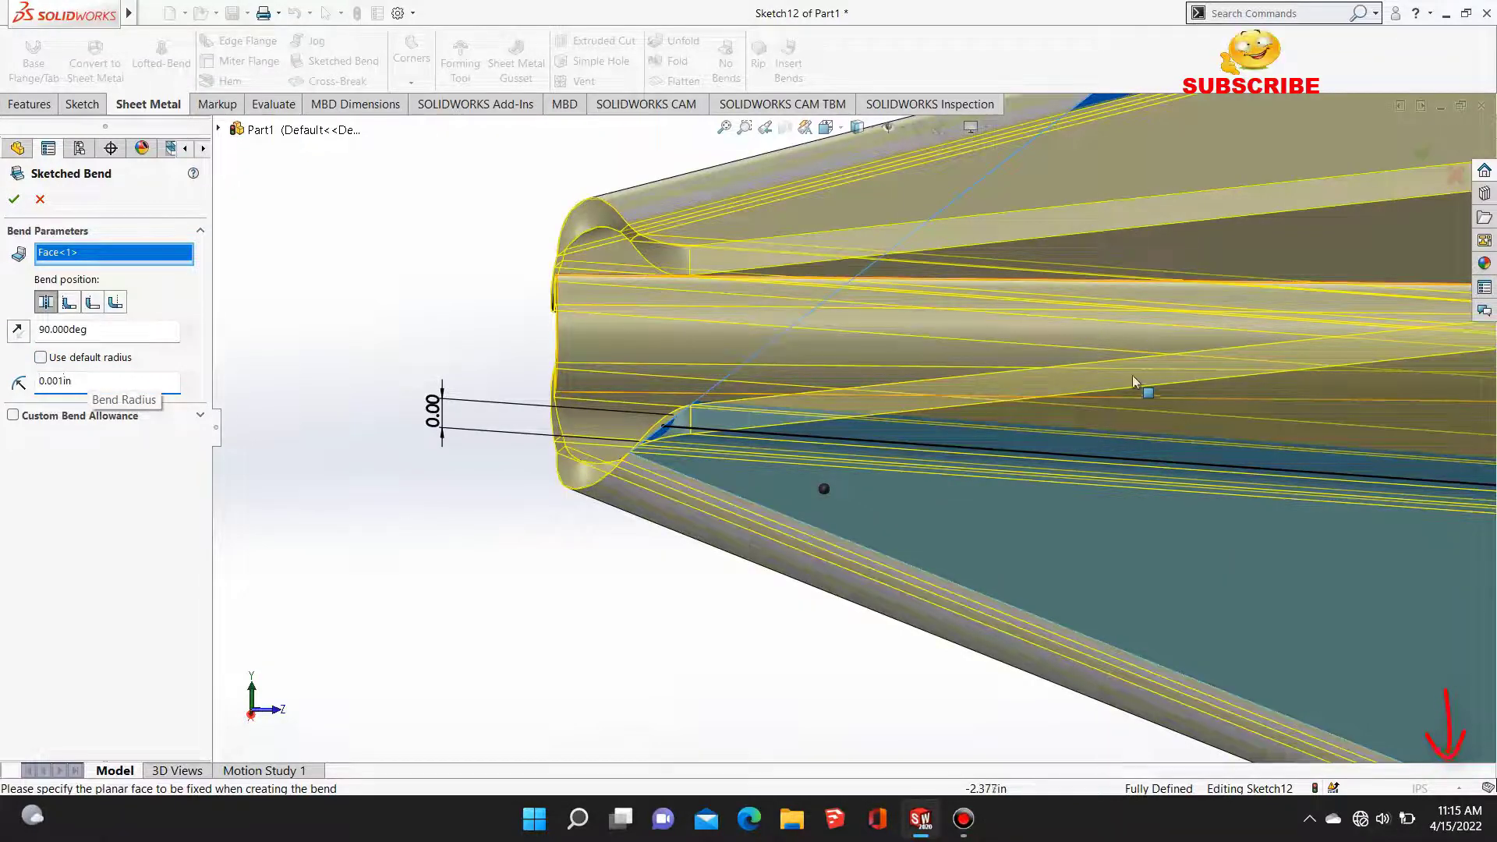
scroll(1133, 382, up, 8)
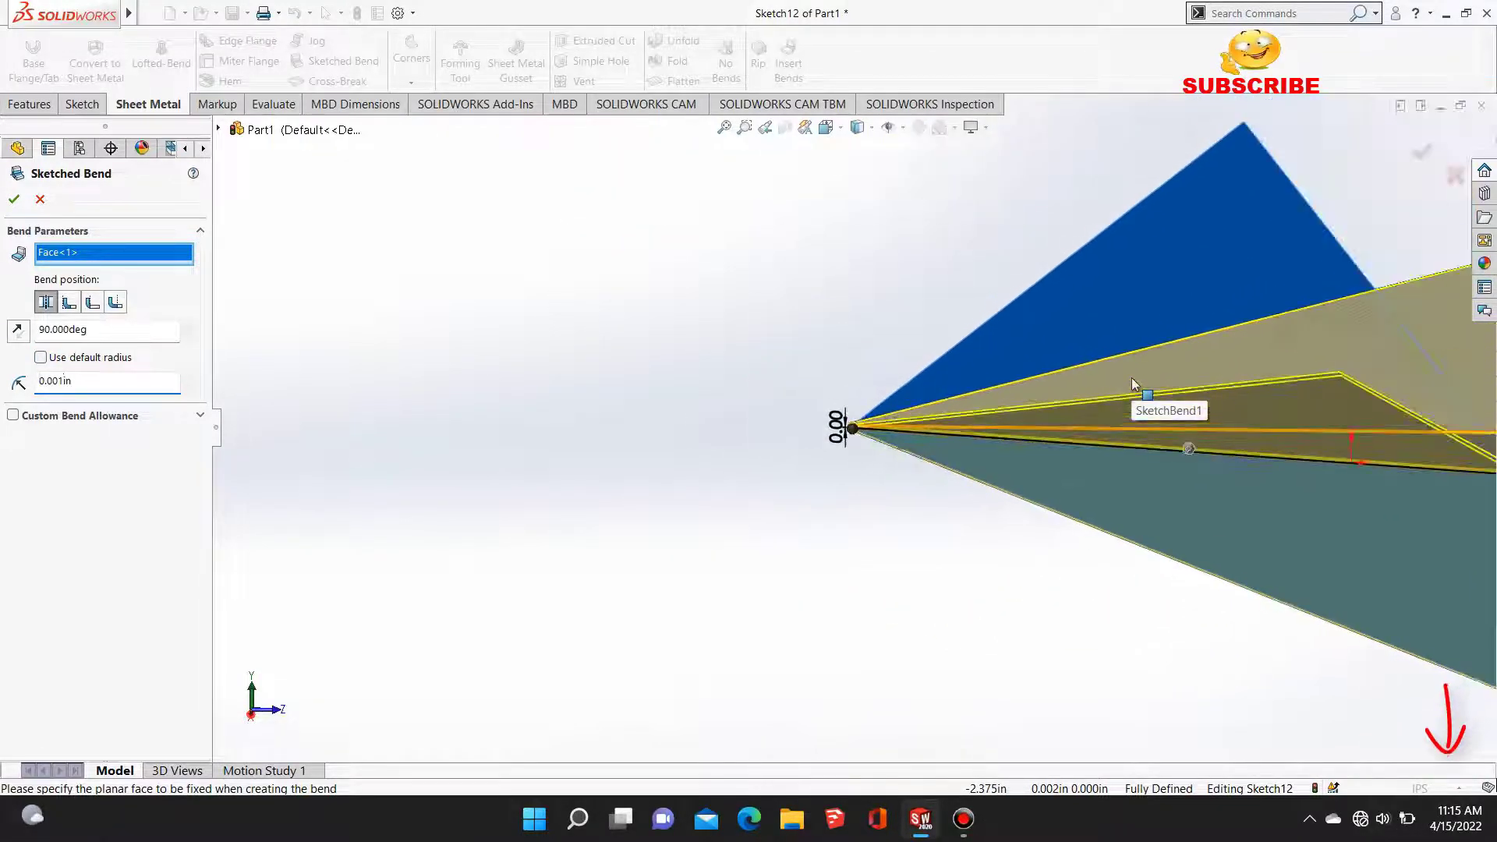
click(13, 201)
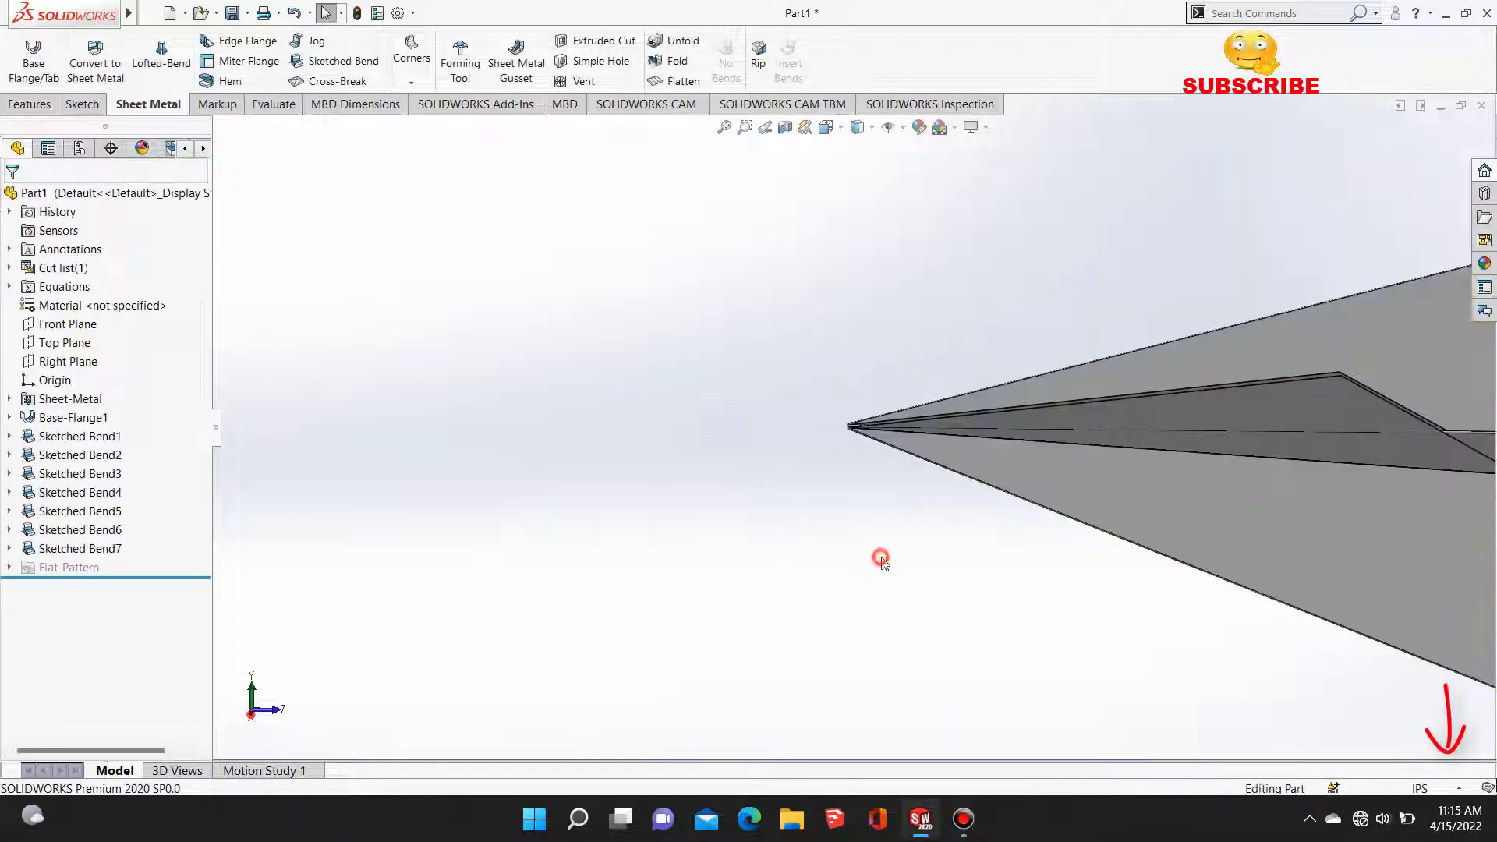
Step: Display the folded airplane in the Right view and redefine that orientation as the Top standard view
middle_drag(993, 417, 791, 836)
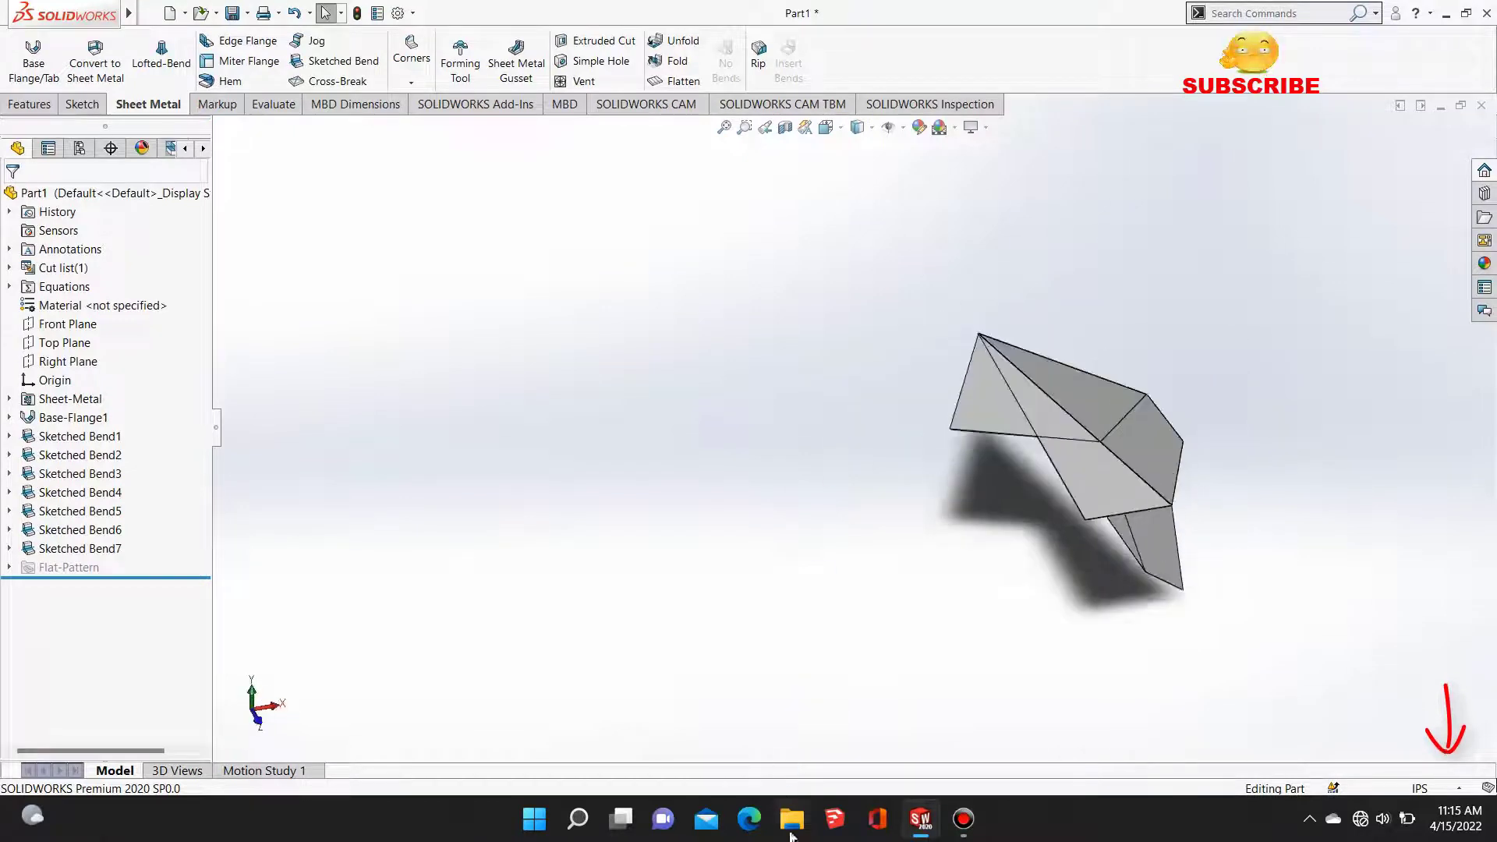
middle_drag(967, 543, 708, 546)
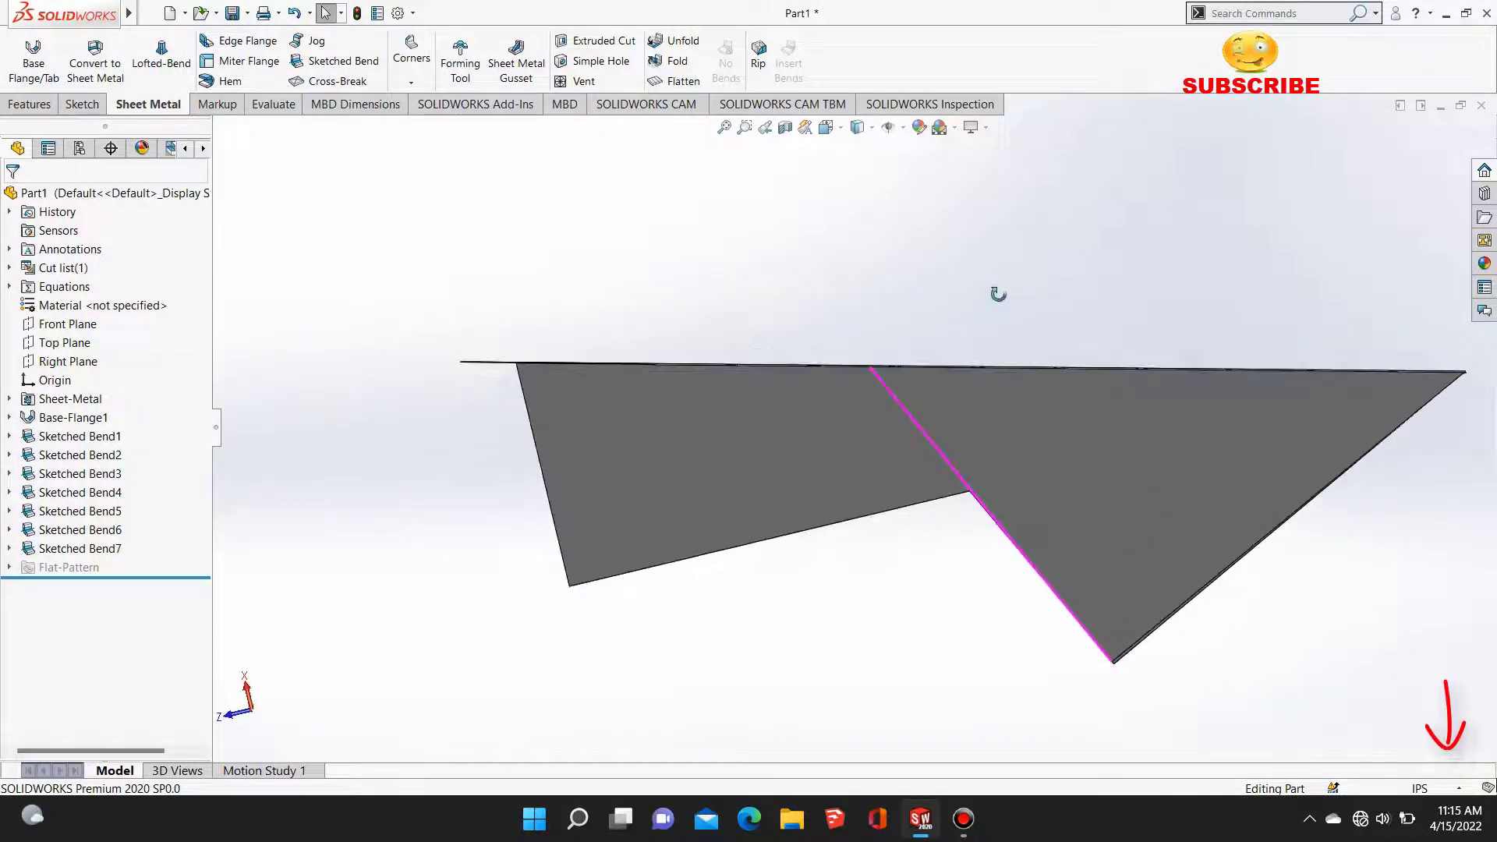
middle_drag(995, 294, 995, 535)
click(832, 128)
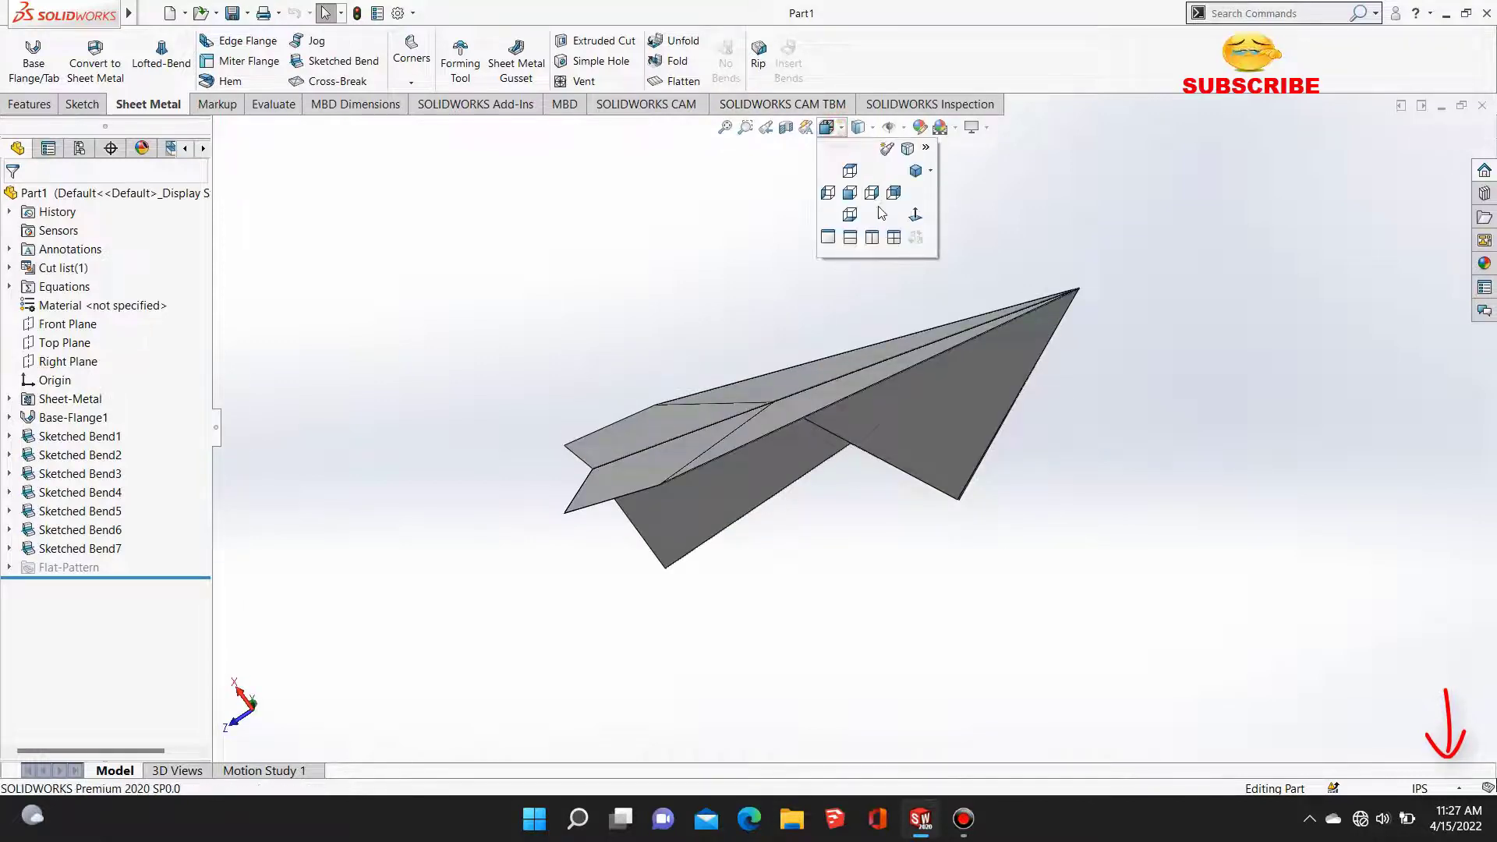
click(877, 198)
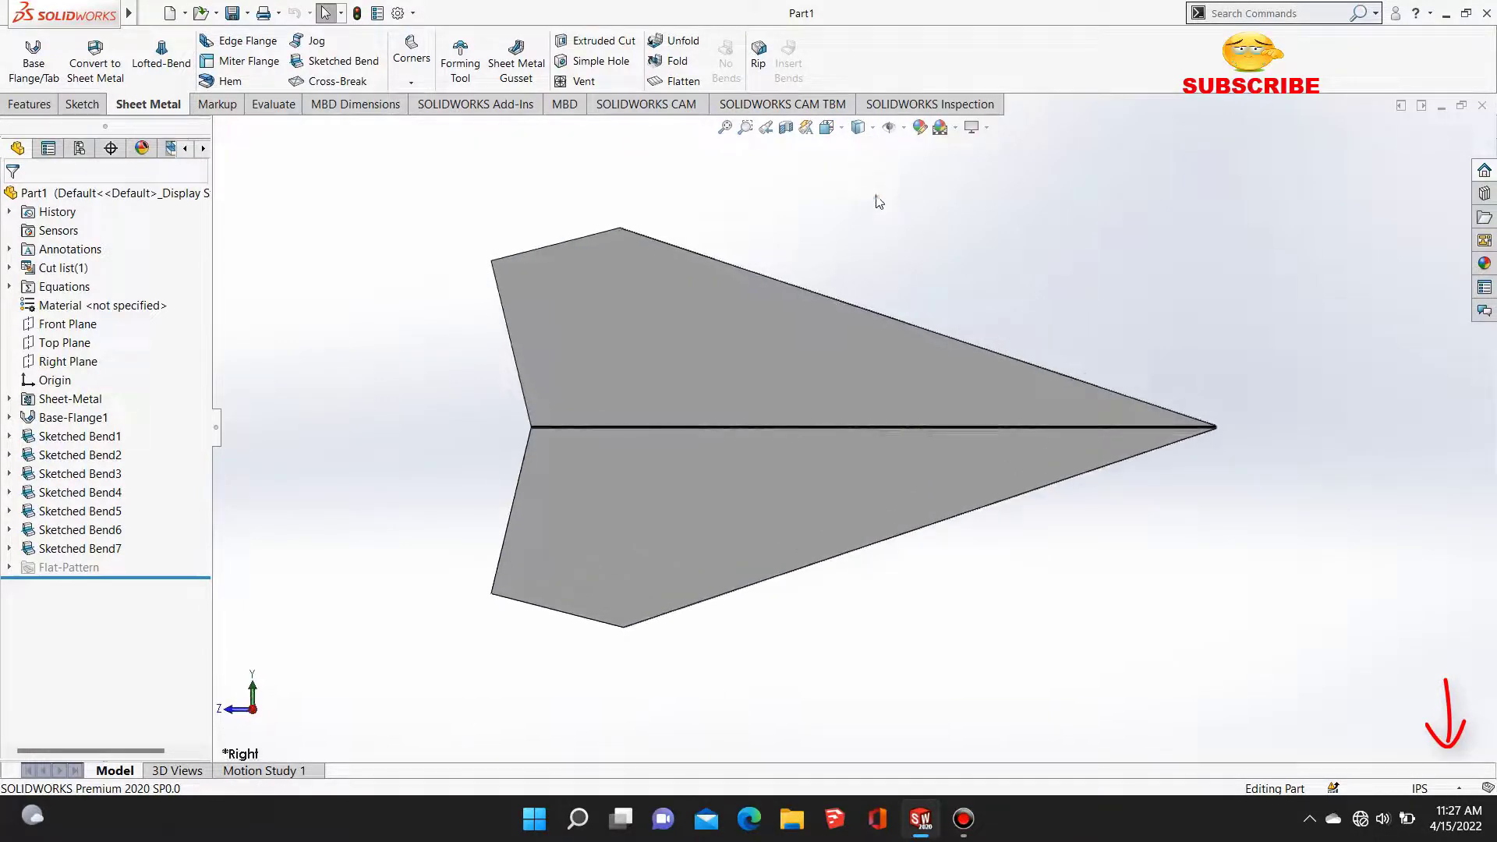
click(827, 127)
click(926, 148)
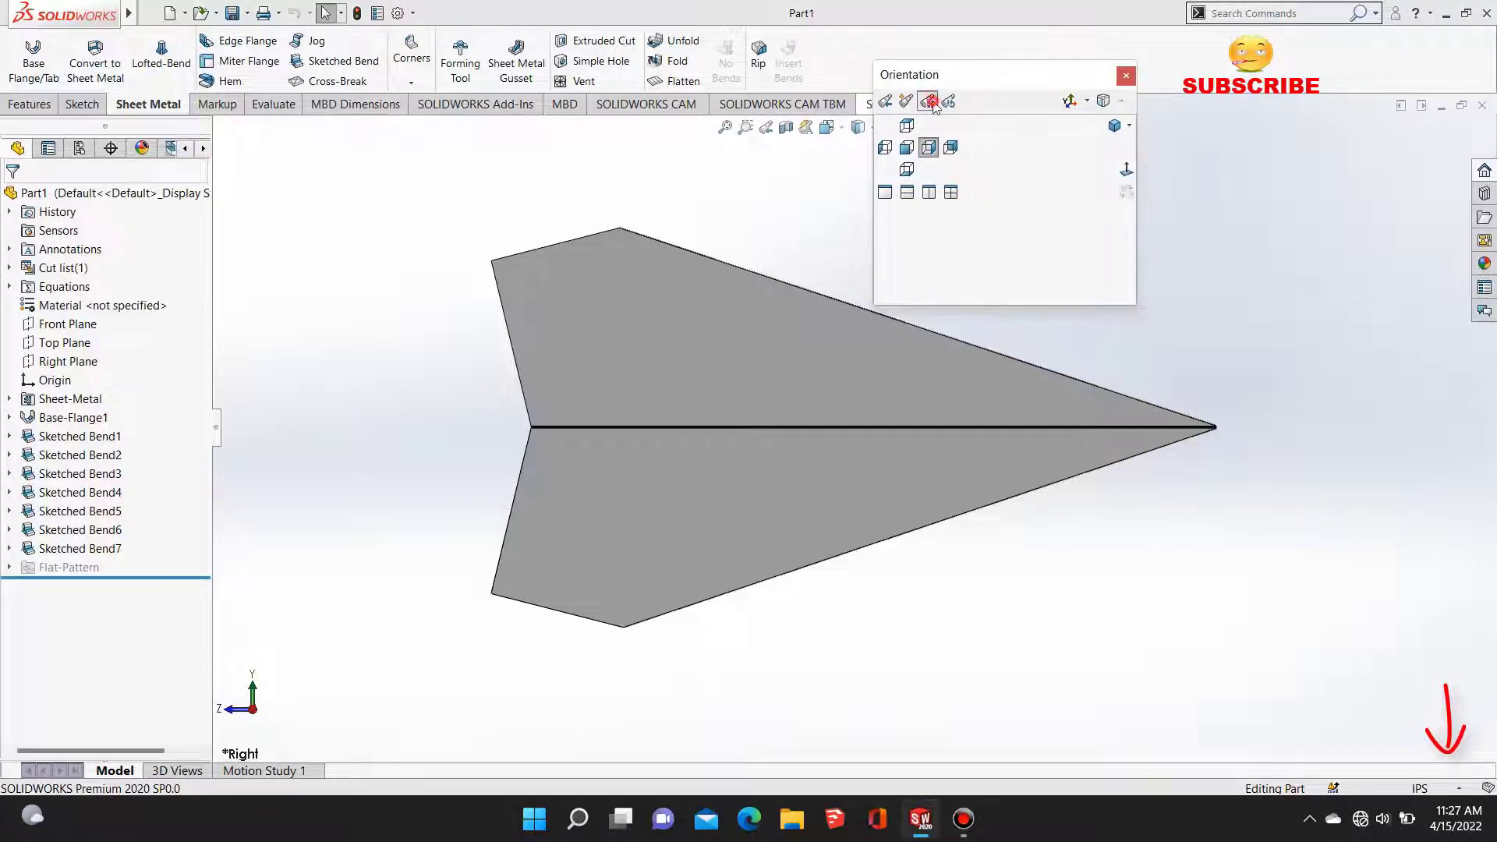
click(929, 102)
click(907, 127)
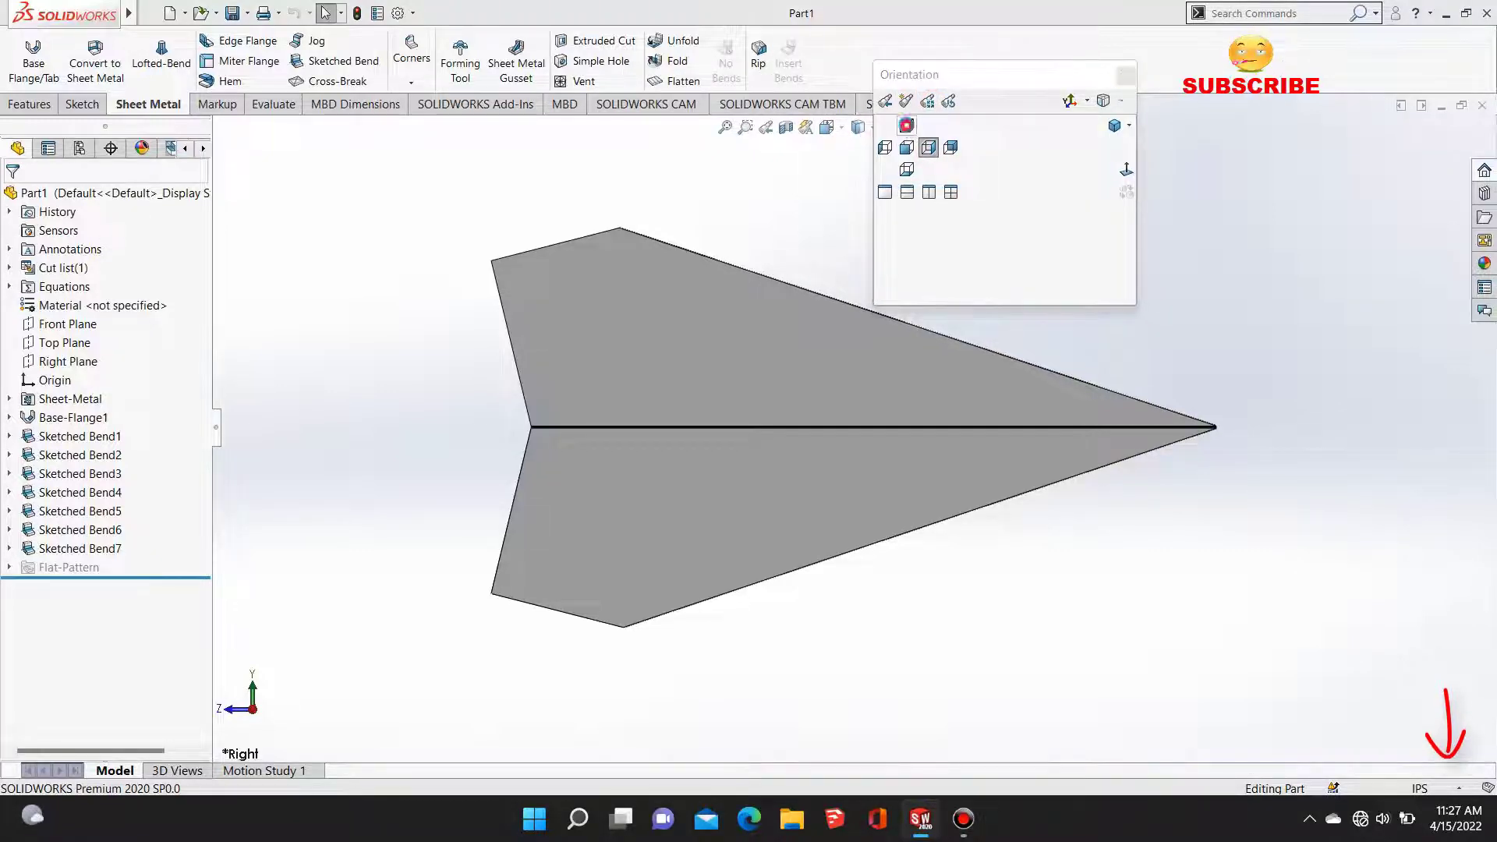
click(794, 425)
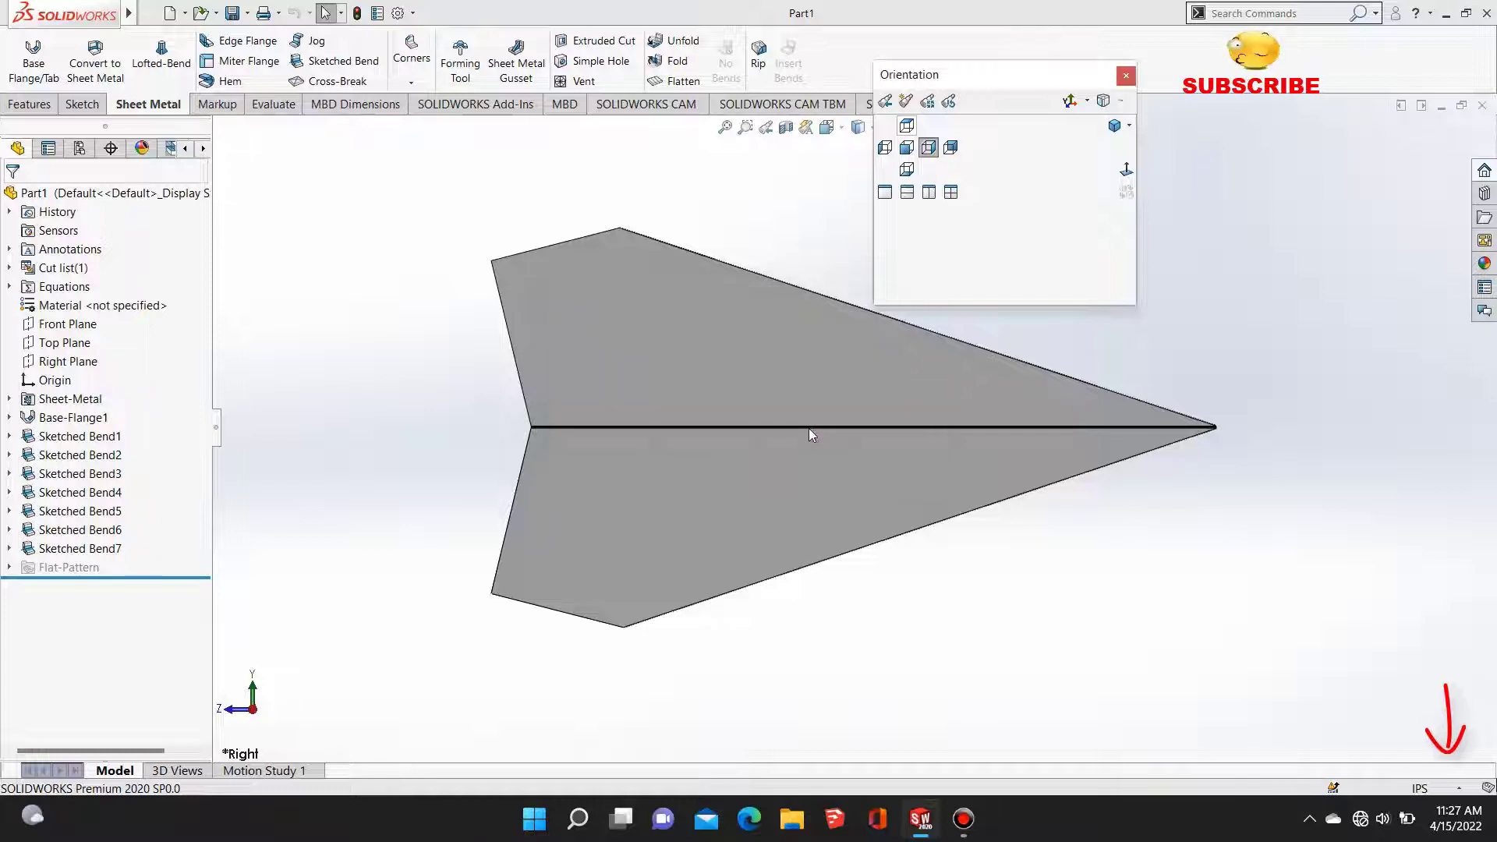